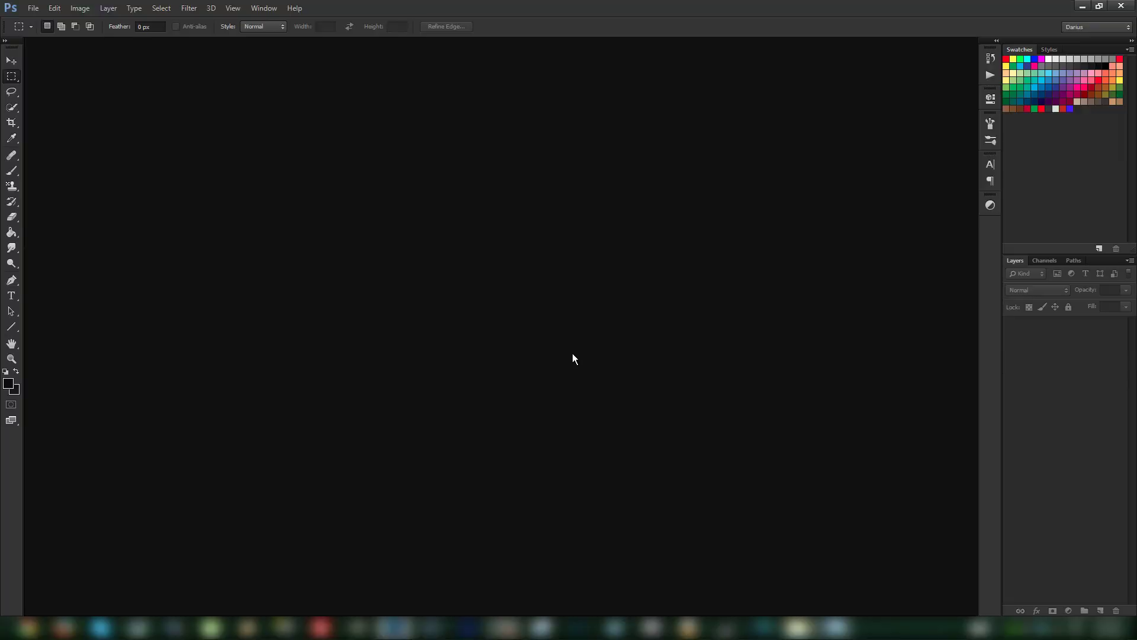
- Create a new 1920 x 1080 pixel RGB document at 72 pixels/inch with a transparent background
{"action": "left_click", "coordinate": [34, 9]}
{"action": "left_click", "coordinate": [49, 23]}
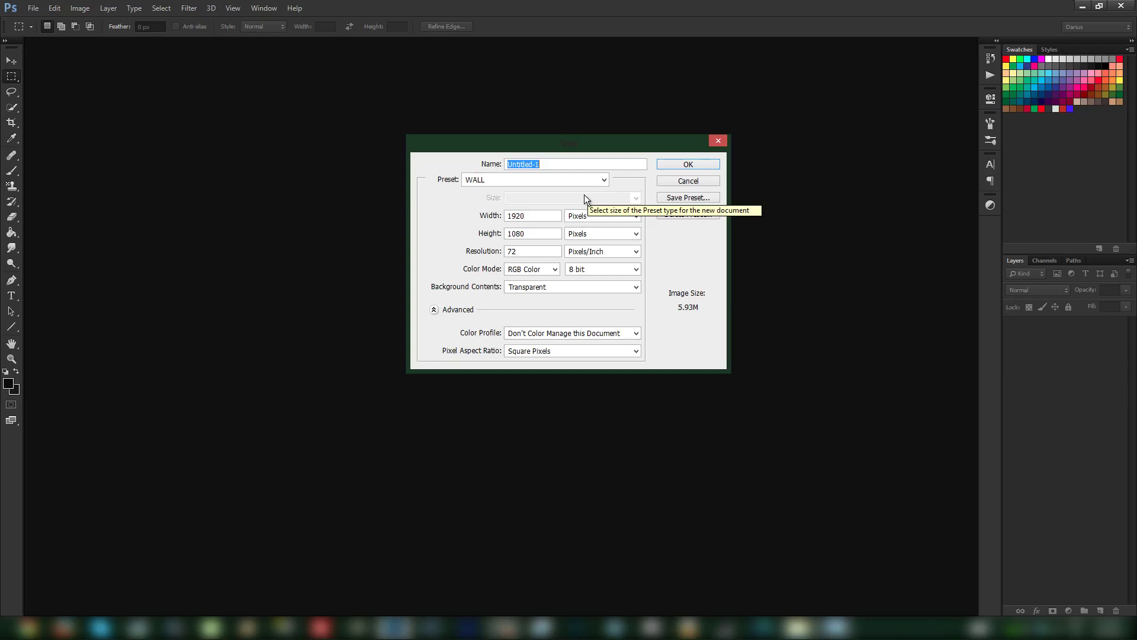
{"action": "left_click", "coordinate": [670, 163]}
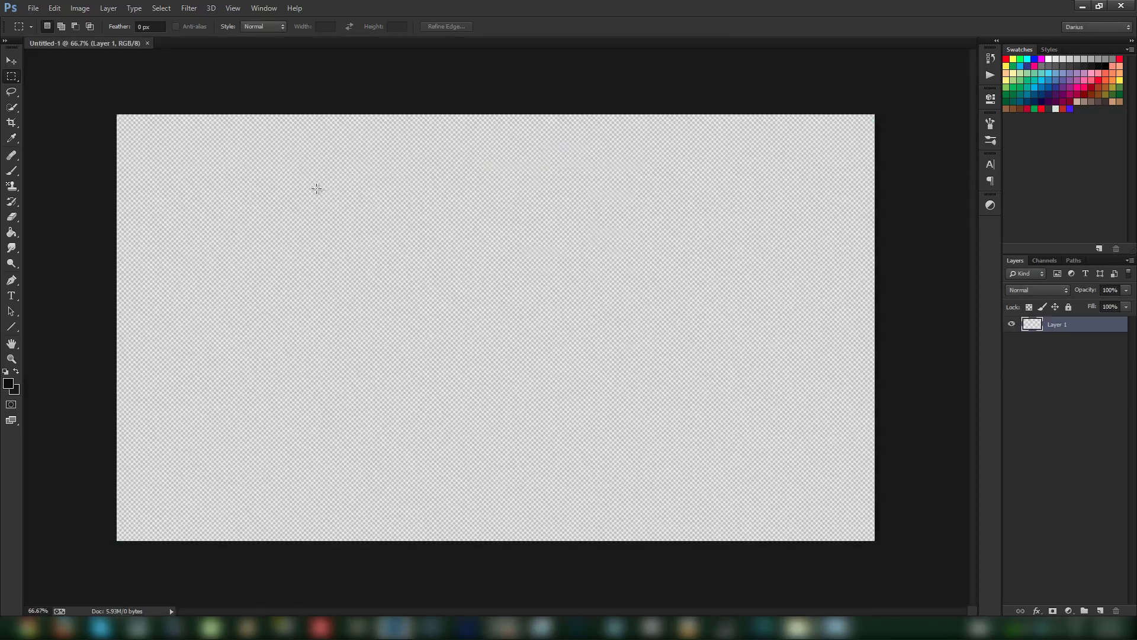
- Crop the canvas to a tall portrait rectangle using a rectangular marquee selection at 100% zoom, and deselect it
{"action": "left_click", "coordinate": [10, 359]}
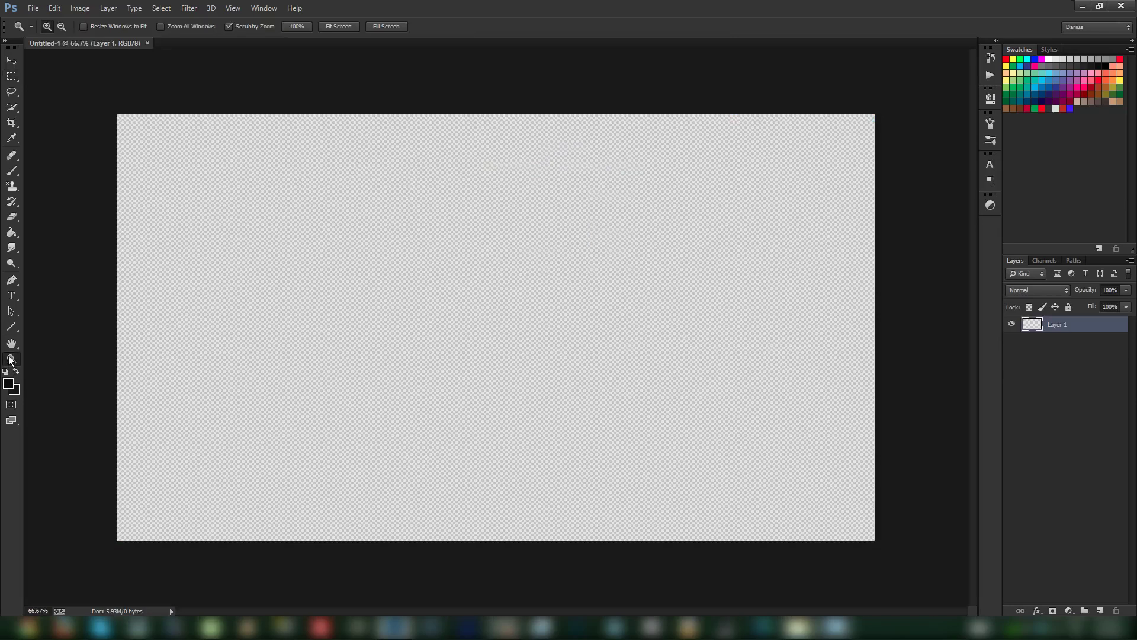
{"action": "left_click", "coordinate": [297, 26]}
{"action": "left_click_drag", "start_coordinate": [11, 76], "coordinate": [57, 76]}
{"action": "left_click_drag", "start_coordinate": [142, 59], "coordinate": [578, 595]}
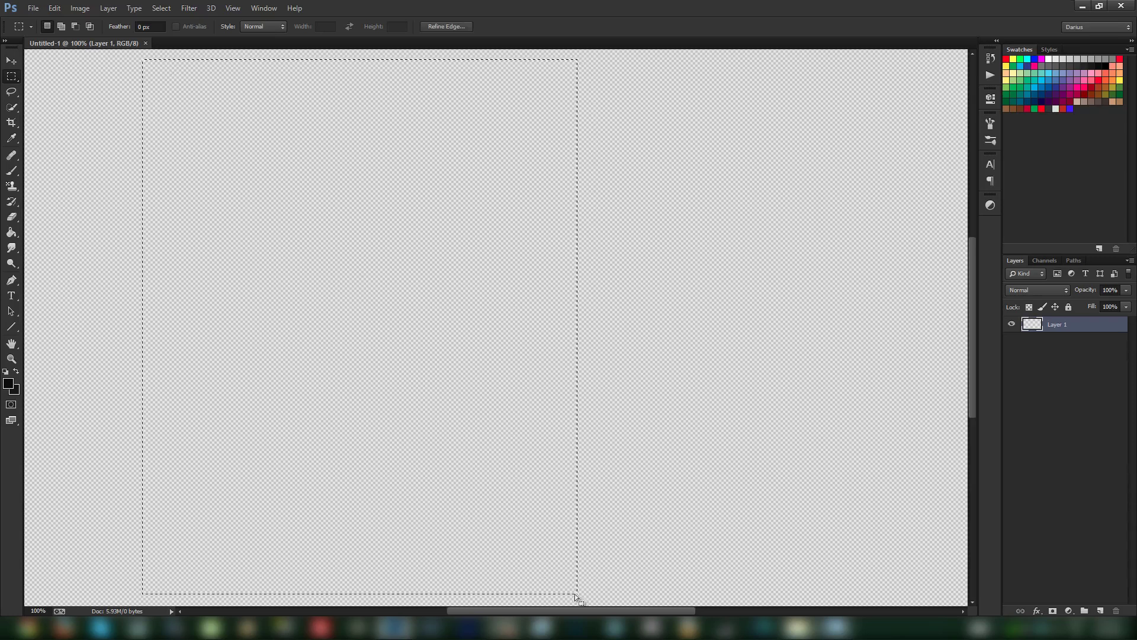
{"action": "left_click", "coordinate": [74, 9]}
{"action": "left_click", "coordinate": [107, 126]}
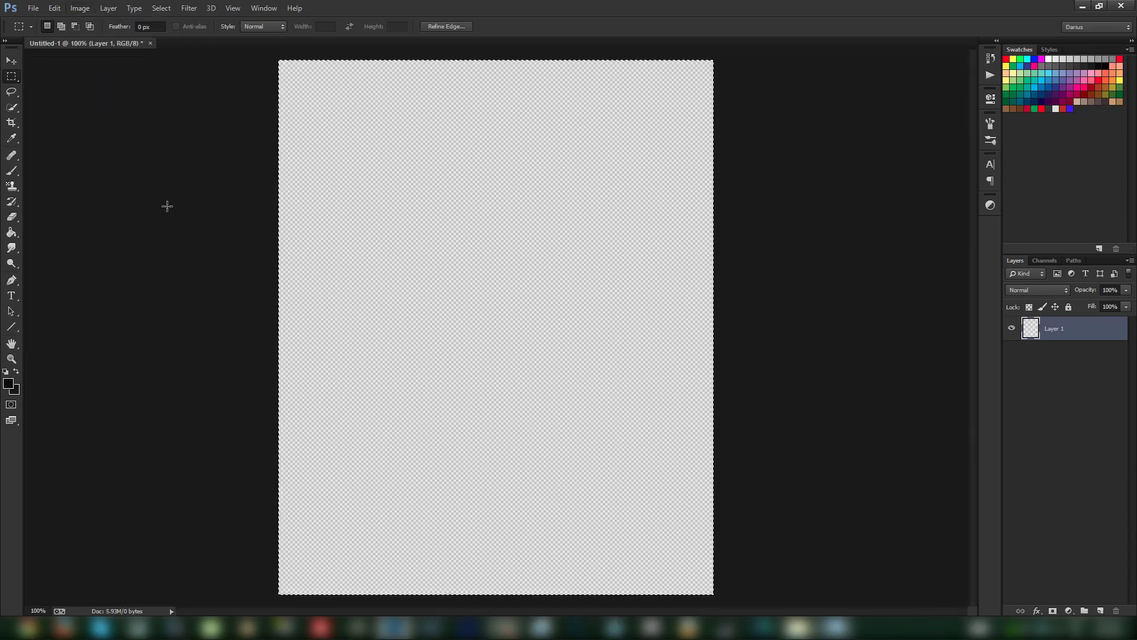
{"action": "key", "text": "ctrl+d"}
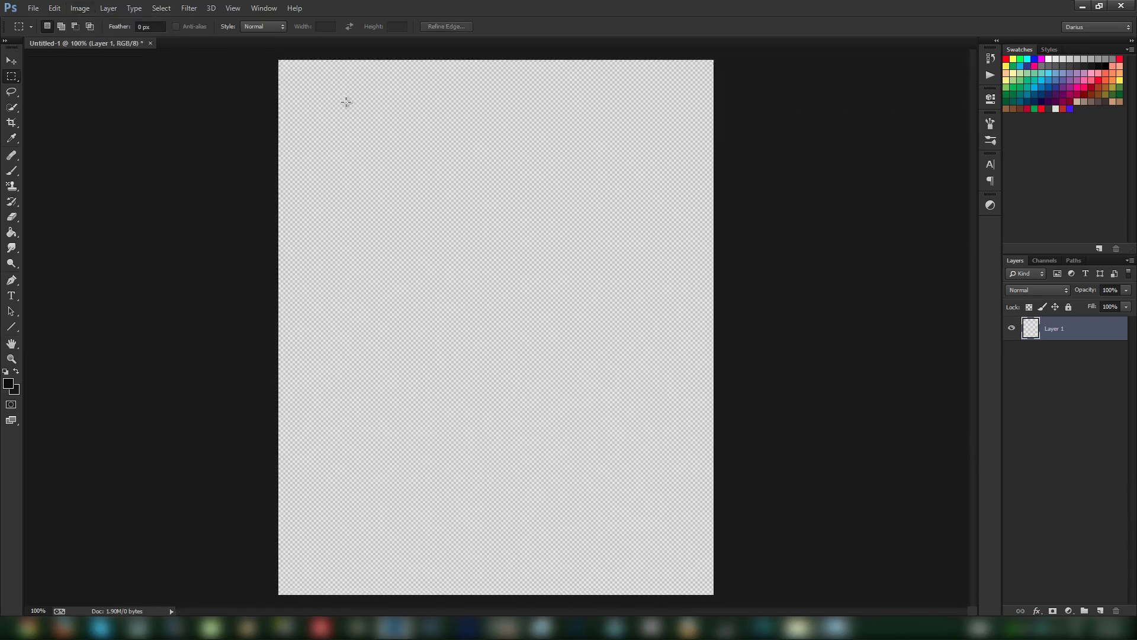
{"action": "left_click_drag", "start_coordinate": [341, 99], "coordinate": [615, 270]}
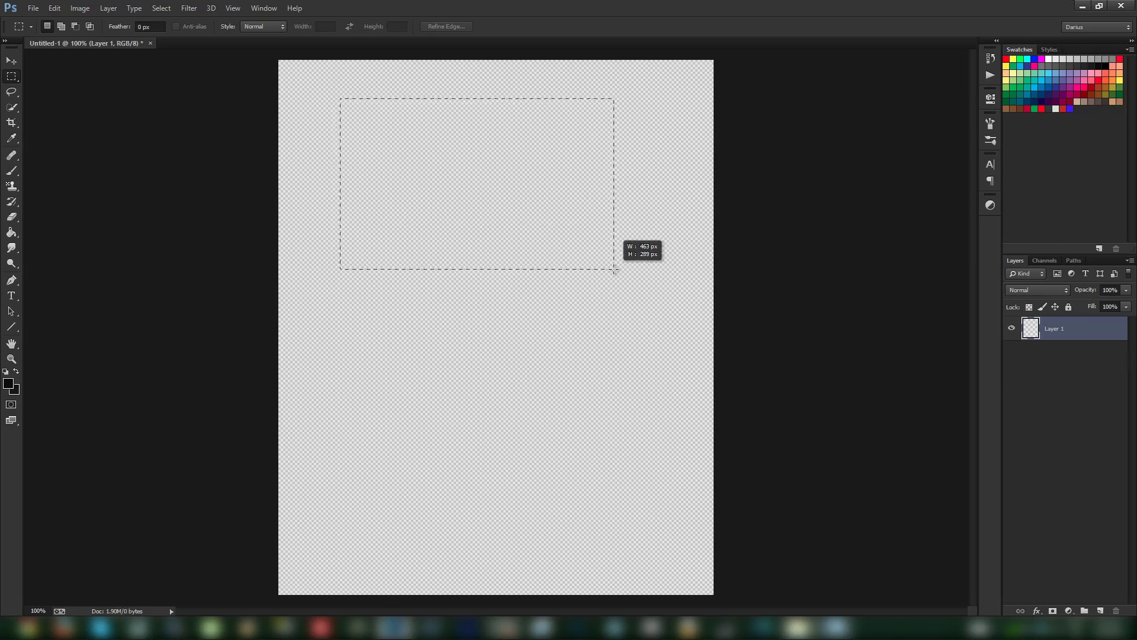
{"action": "left_click_drag", "start_coordinate": [615, 271], "coordinate": [613, 269]}
{"action": "left_click", "coordinate": [466, 301]}
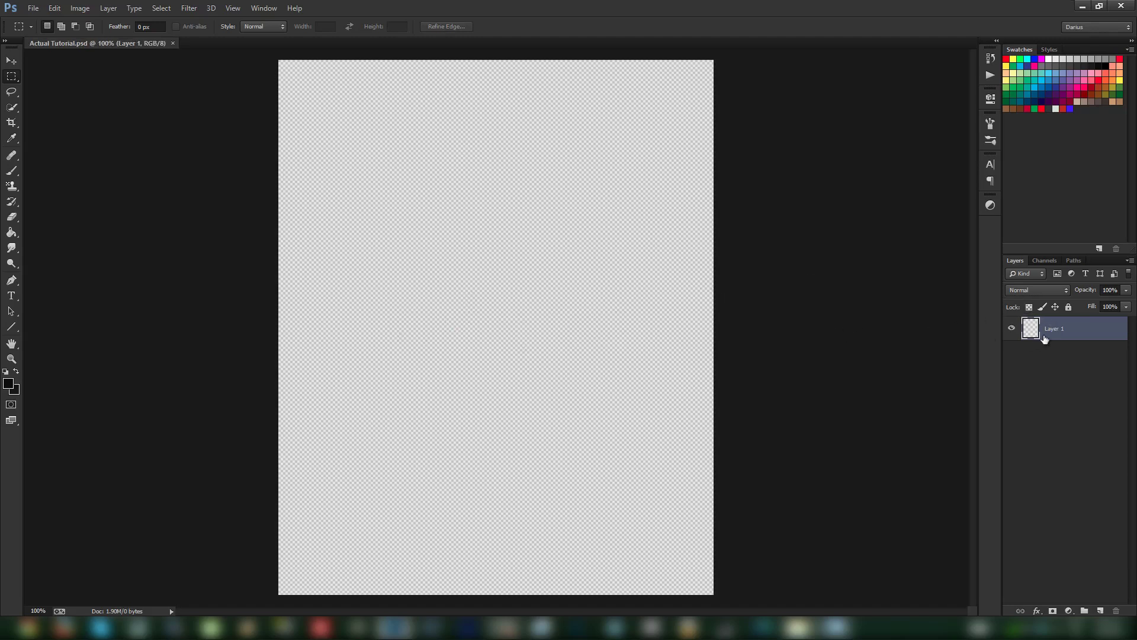
- Fill Layer 1 with the near-black foreground colour using the Paint Bucket and save the document
{"action": "left_click", "coordinate": [12, 232]}
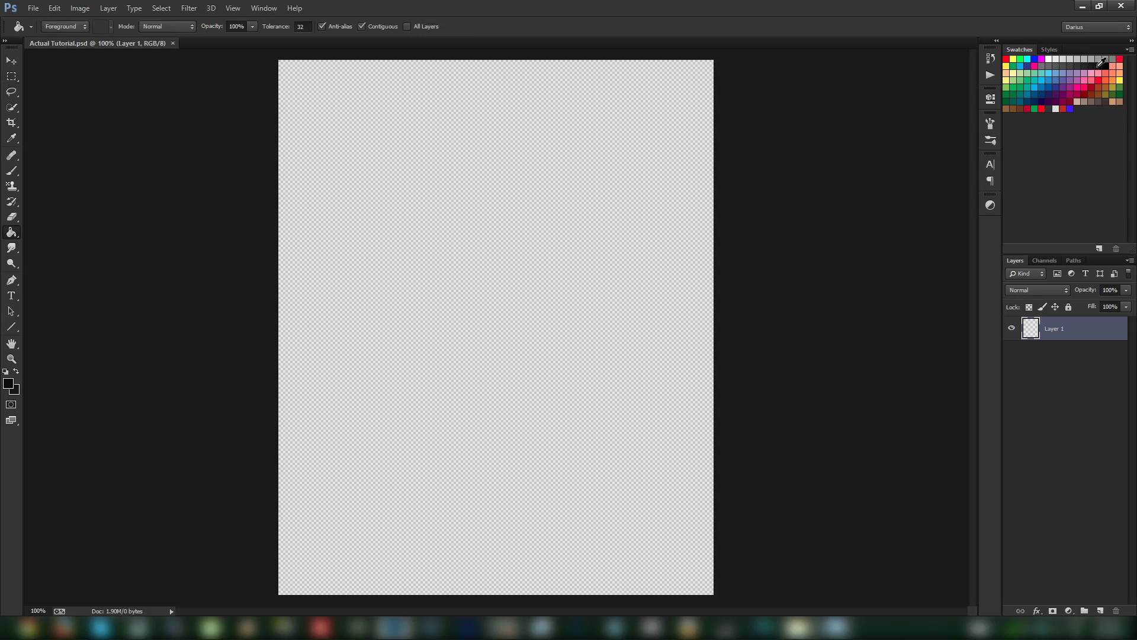
{"action": "left_click", "coordinate": [563, 267]}
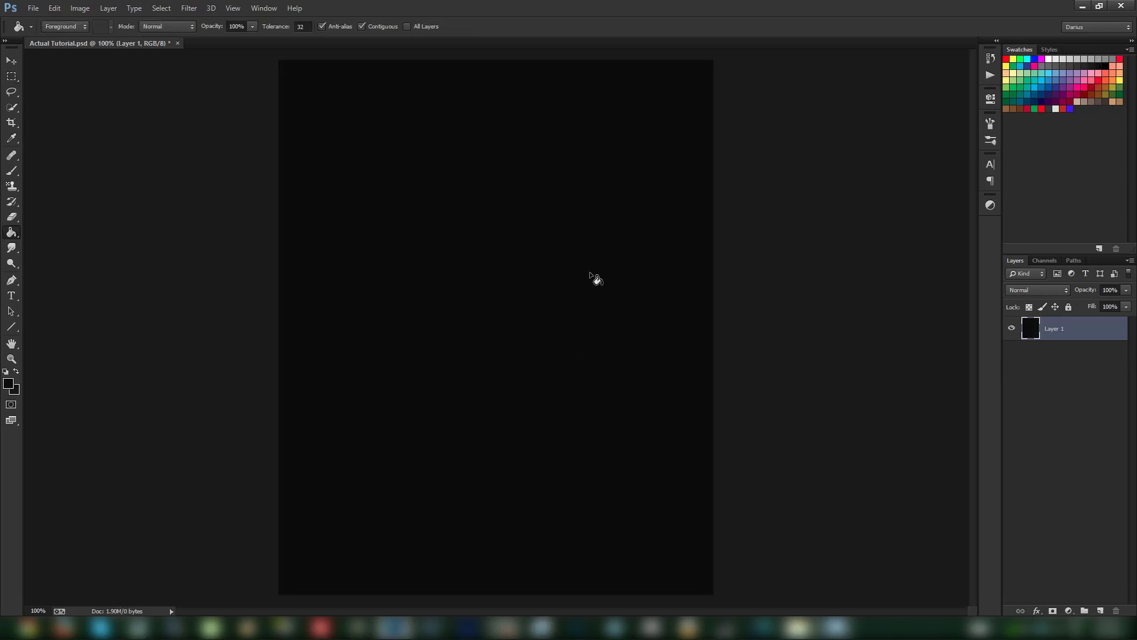
{"action": "key", "text": "ctrl+s"}
- Place the Character image from the Vert Sig Tut folder on the canvas, tilted counterclockwise and scaled to about 73%
{"action": "left_click", "coordinate": [797, 626]}
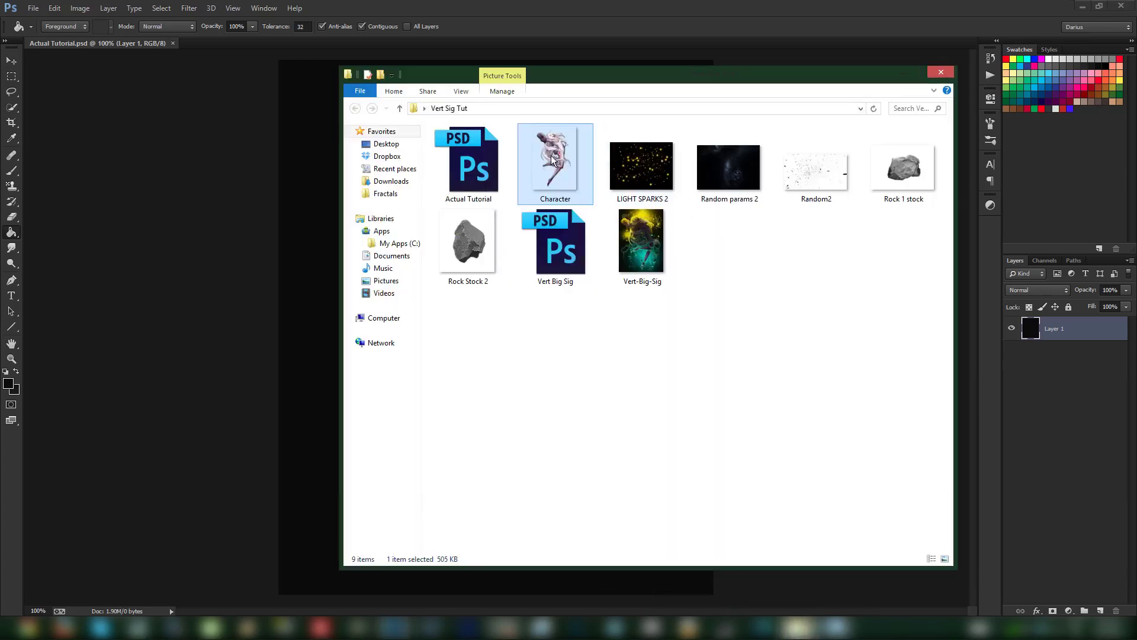
{"action": "left_click_drag", "start_coordinate": [552, 160], "coordinate": [317, 324]}
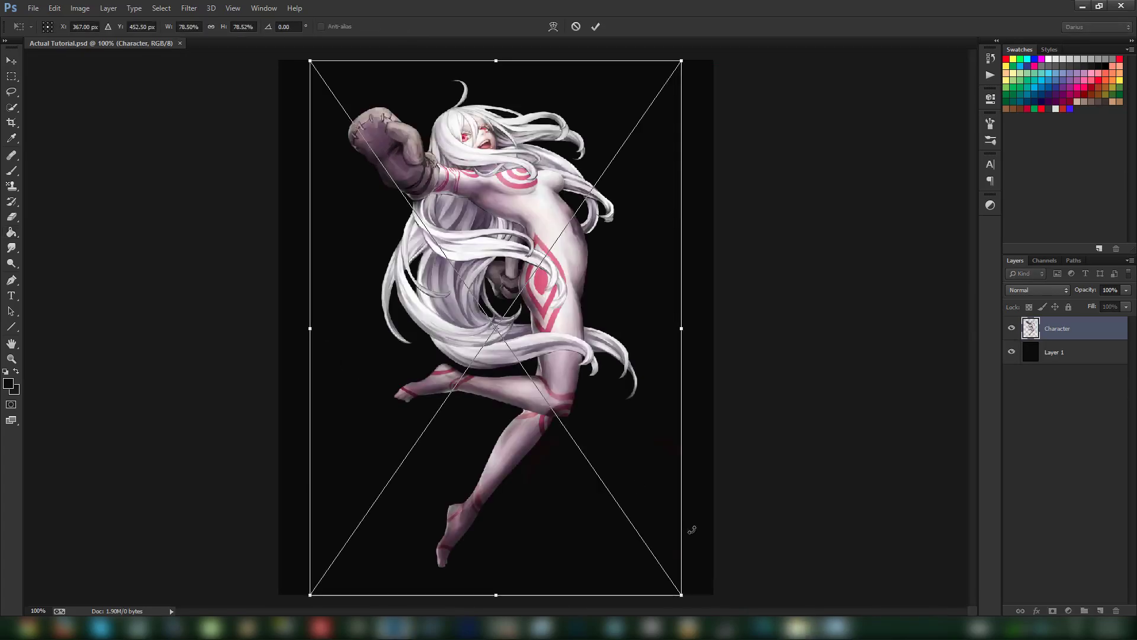
{"action": "left_click_drag", "start_coordinate": [697, 555], "coordinate": [733, 451]}
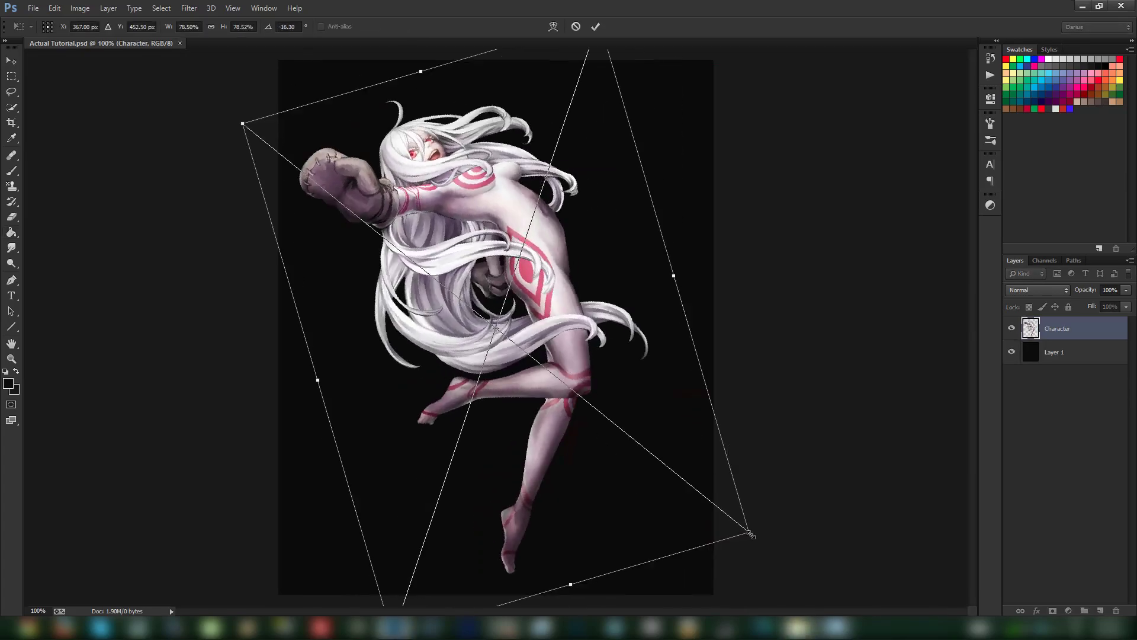
{"action": "left_click_drag", "start_coordinate": [751, 534], "coordinate": [717, 506]}
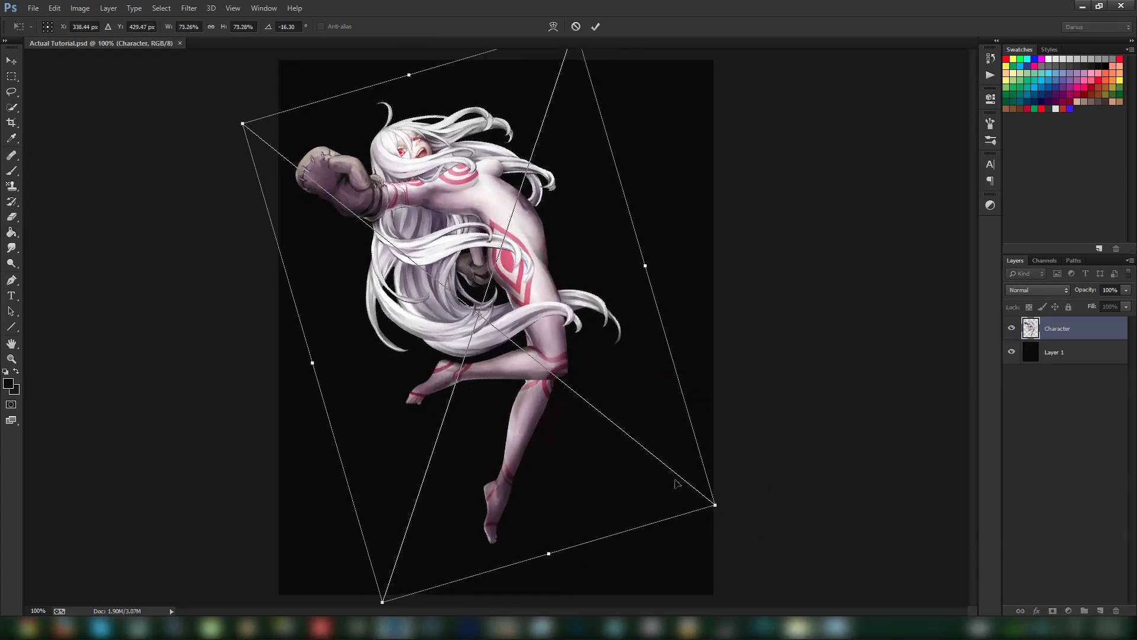
{"action": "left_click_drag", "start_coordinate": [606, 381], "coordinate": [622, 387]}
{"action": "left_click_drag", "start_coordinate": [740, 492], "coordinate": [803, 462]}
{"action": "key", "text": "Return"}
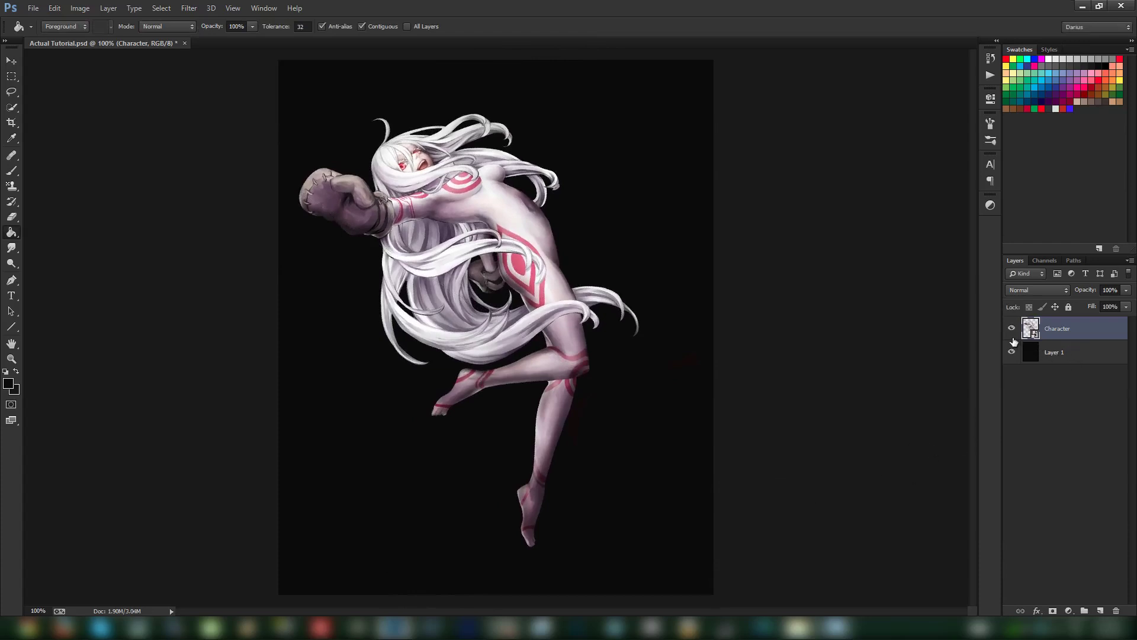
- Examine the finished yellow and teal reference artwork in the image viewer
{"action": "left_click", "coordinate": [835, 627]}
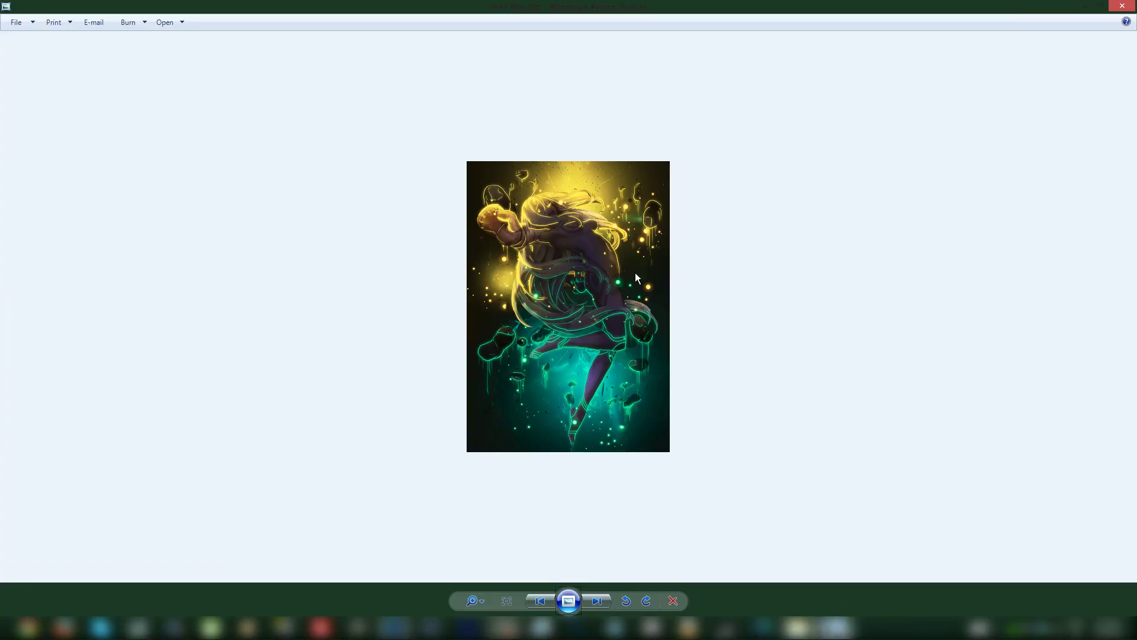
{"action": "scroll", "coordinate": [596, 176], "scroll_direction": "up", "scroll_amount": 2}
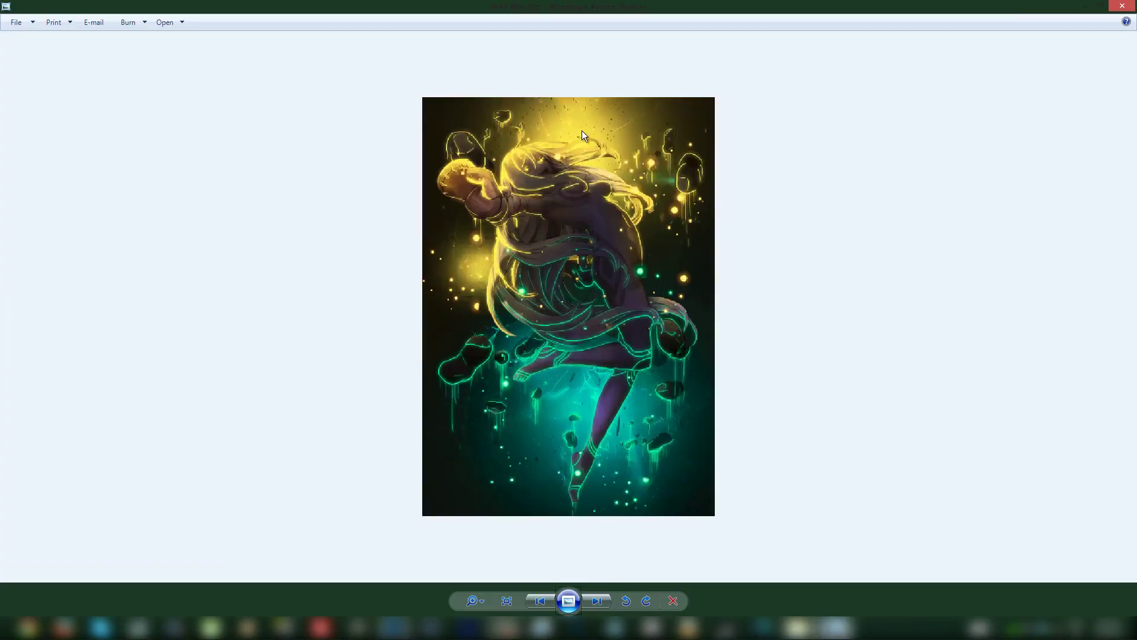
{"action": "scroll", "coordinate": [582, 131], "scroll_direction": "down", "scroll_amount": 2}
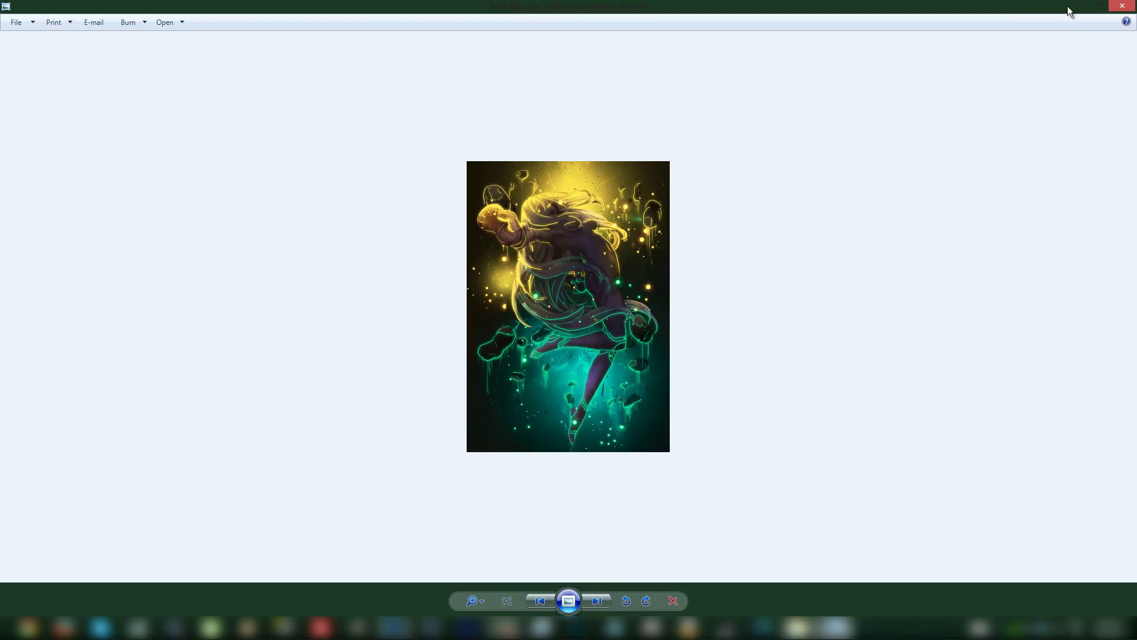
{"action": "left_click", "coordinate": [1086, 7]}
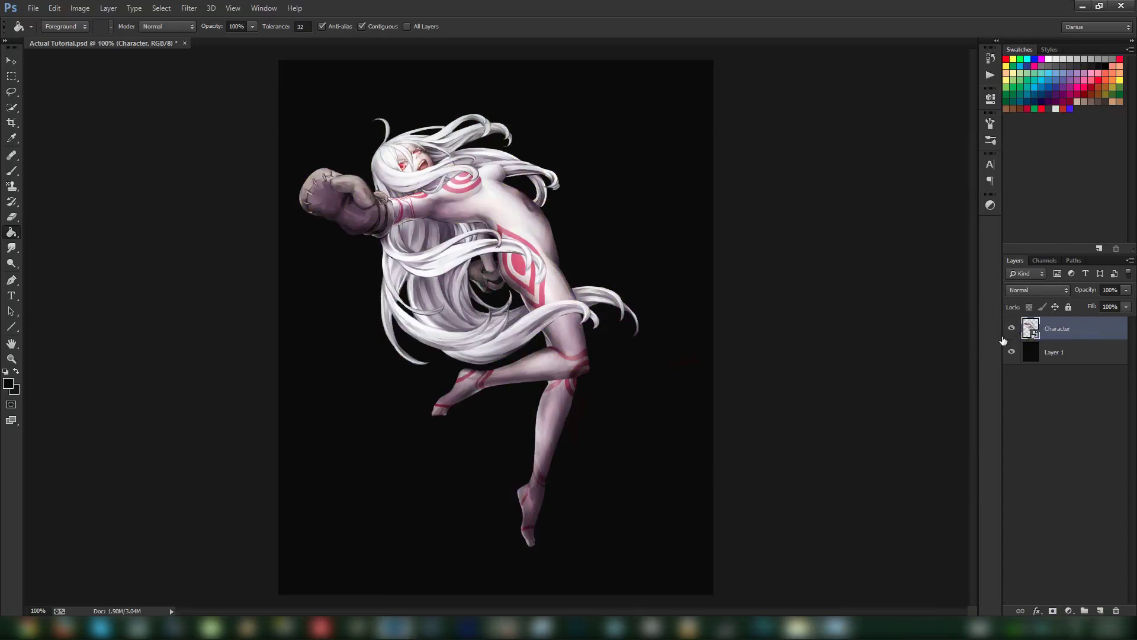
- Save the document and rename the black-filled Layer 1 as BG
{"action": "key", "text": "ctrl+s"}
{"action": "double_click", "coordinate": [1055, 352]}
{"action": "type", "text": "BG"}
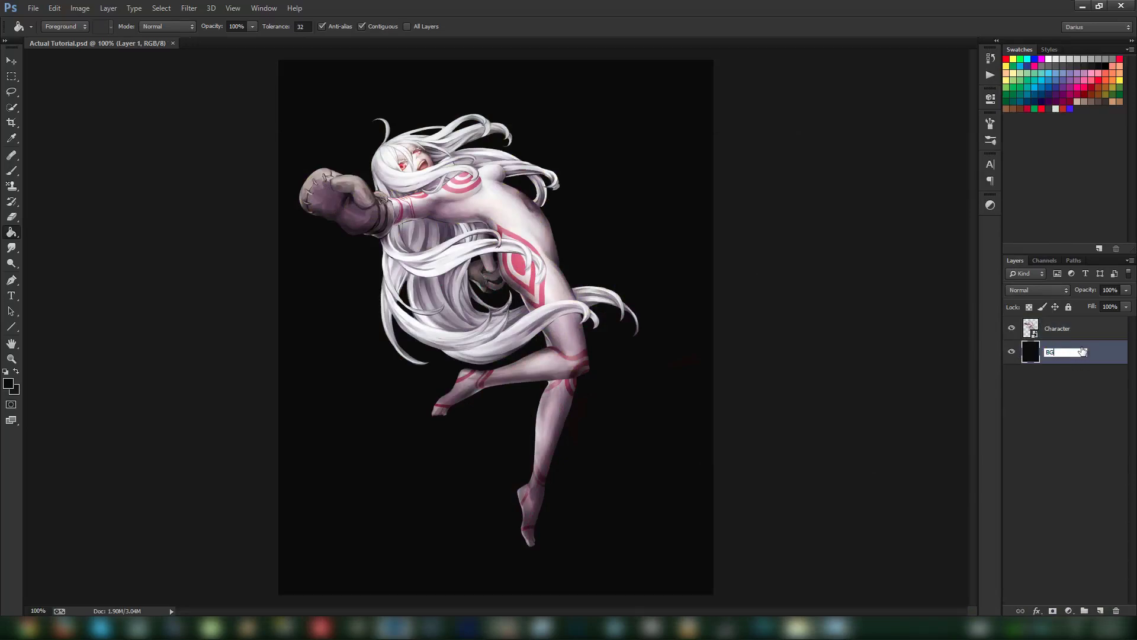
{"action": "key", "text": "Return"}
- Label the Character layer with the green colour tag and save the document
{"action": "left_click", "coordinate": [1058, 330]}
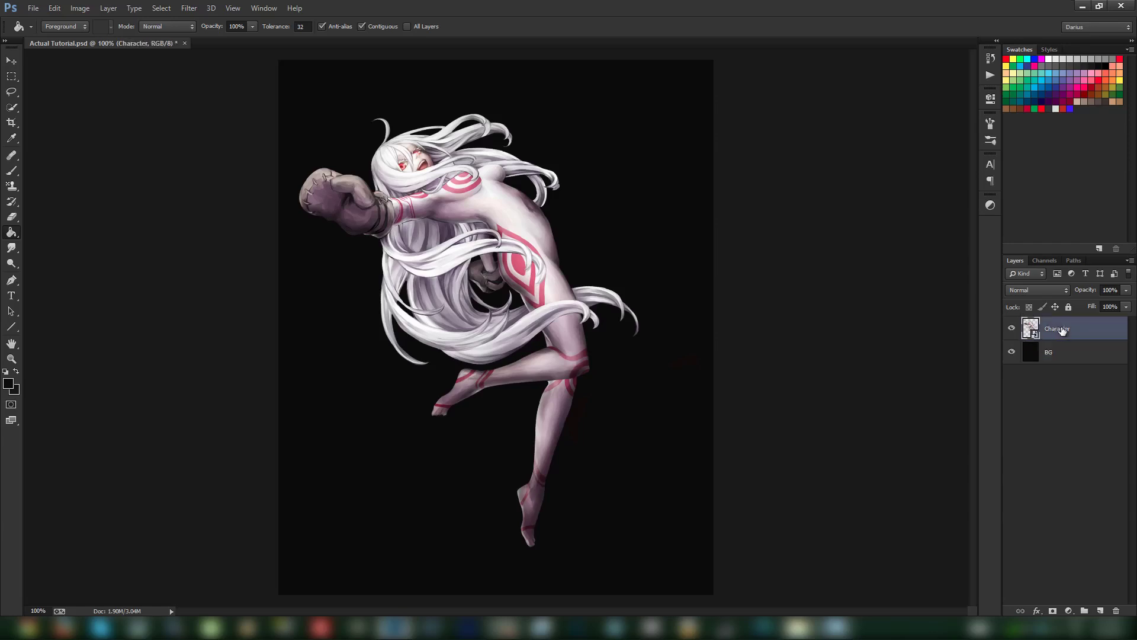
{"action": "right_click", "coordinate": [1058, 330]}
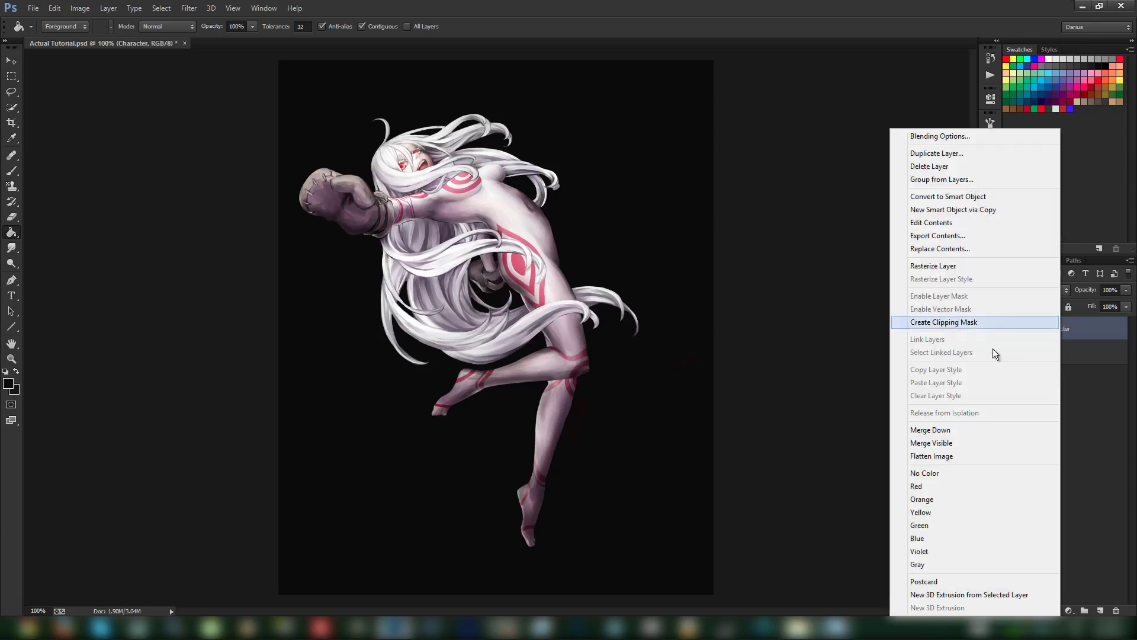
{"action": "left_click", "coordinate": [955, 525]}
{"action": "key", "text": "ctrl+s"}
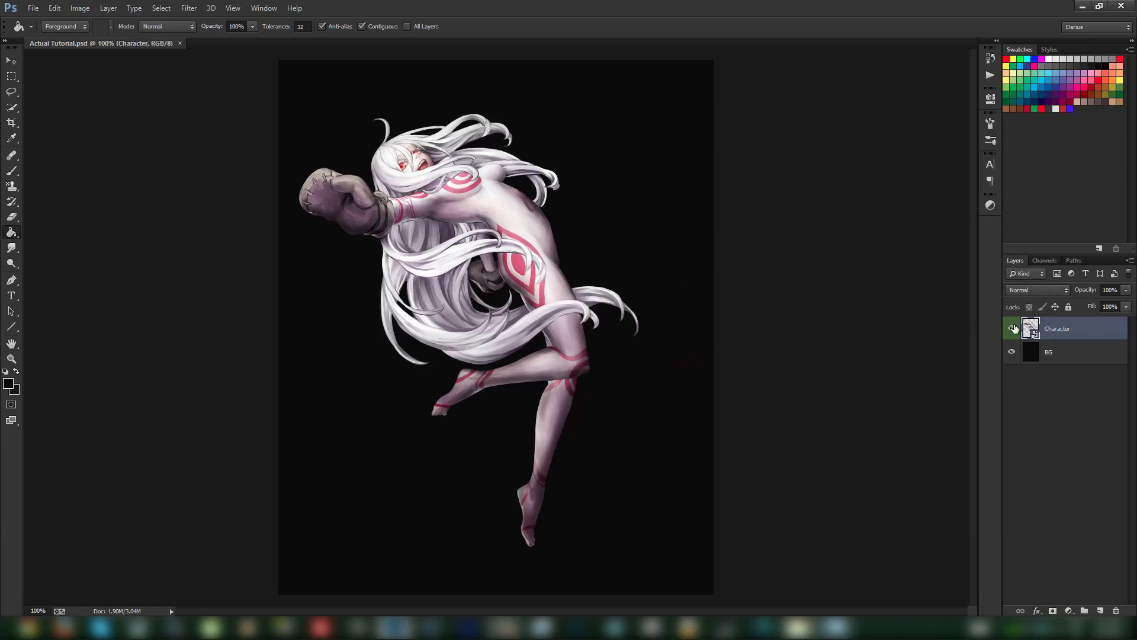
- Hide the Character layer and add a new layer named Blue directly above BG
{"action": "left_click", "coordinate": [1013, 328]}
{"action": "left_click", "coordinate": [1086, 356]}
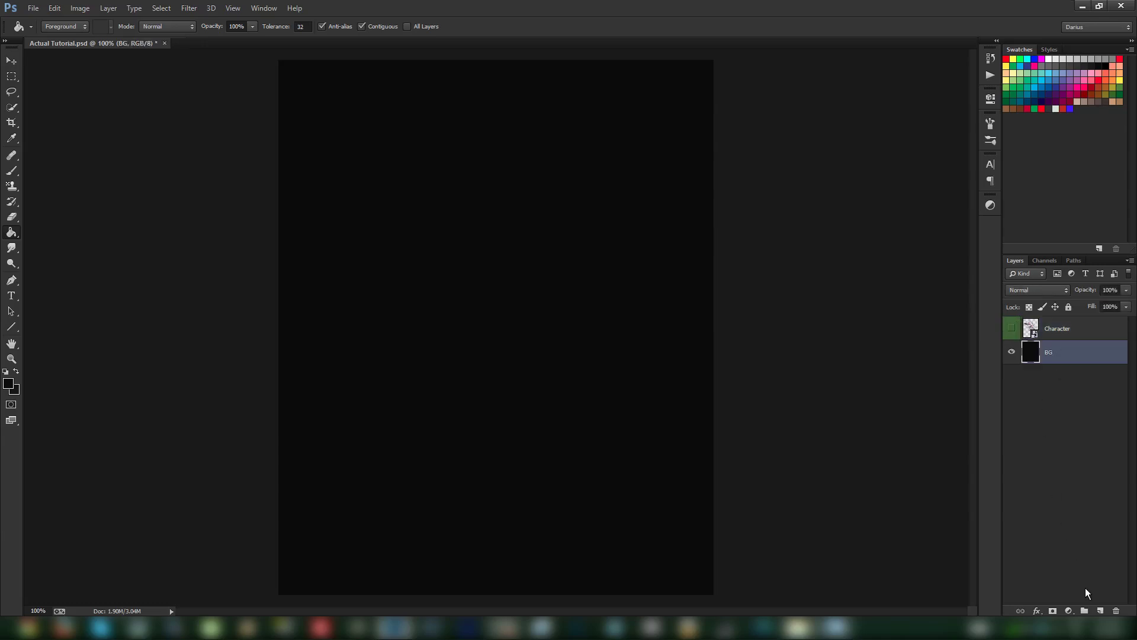
{"action": "left_click", "coordinate": [1102, 611]}
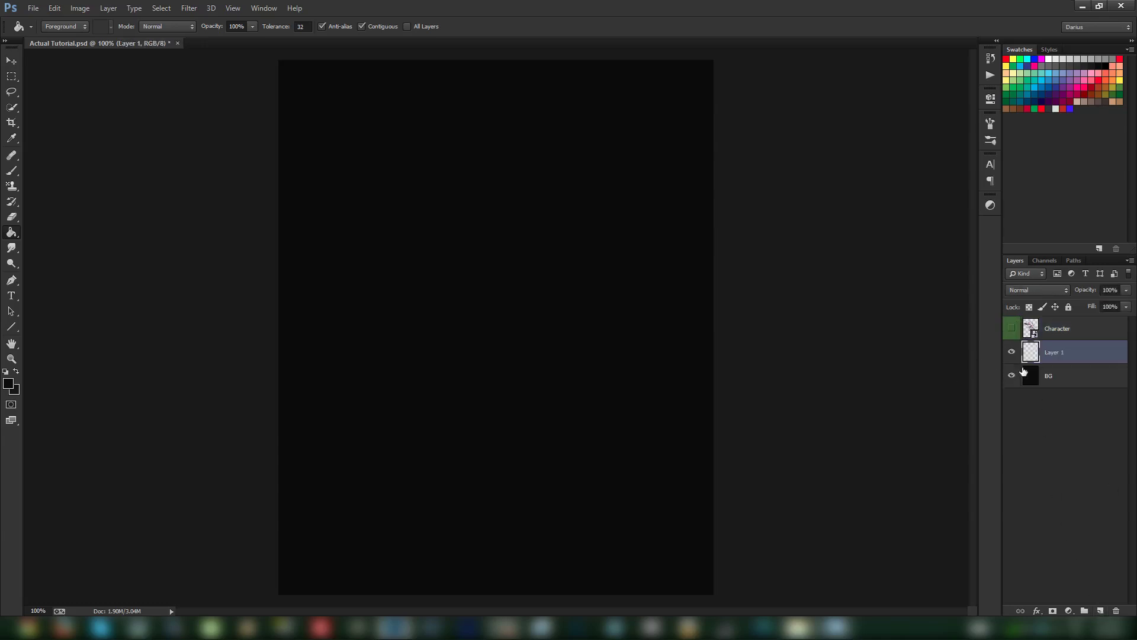
{"action": "double_click", "coordinate": [1060, 353]}
{"action": "type", "text": "Blue"}
{"action": "key", "text": "Return"}
- Set up the Brush tool with the Soft Round tip at 434 px and 0% hardness for the Blue layer
{"action": "left_click", "coordinate": [16, 169]}
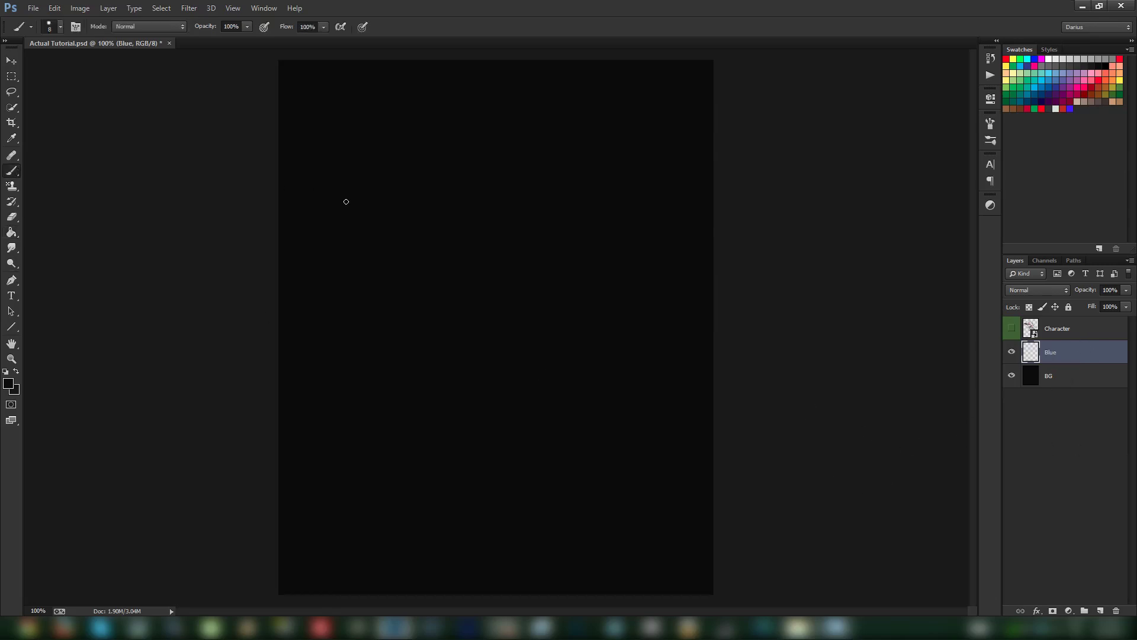
{"action": "left_click", "coordinate": [56, 29]}
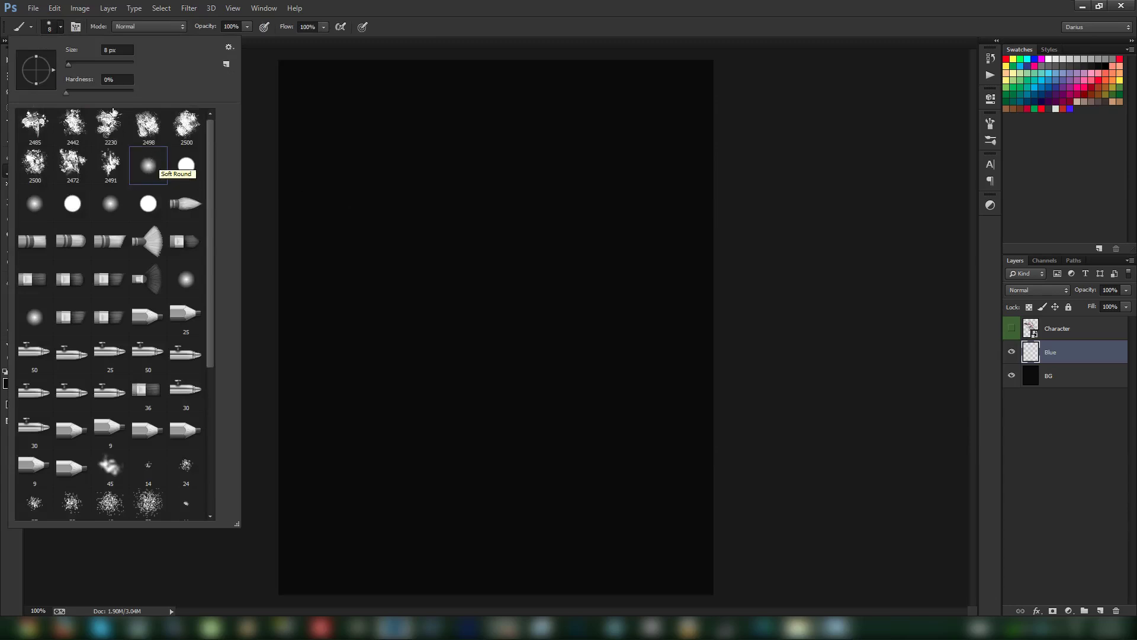
{"action": "left_click", "coordinate": [120, 64]}
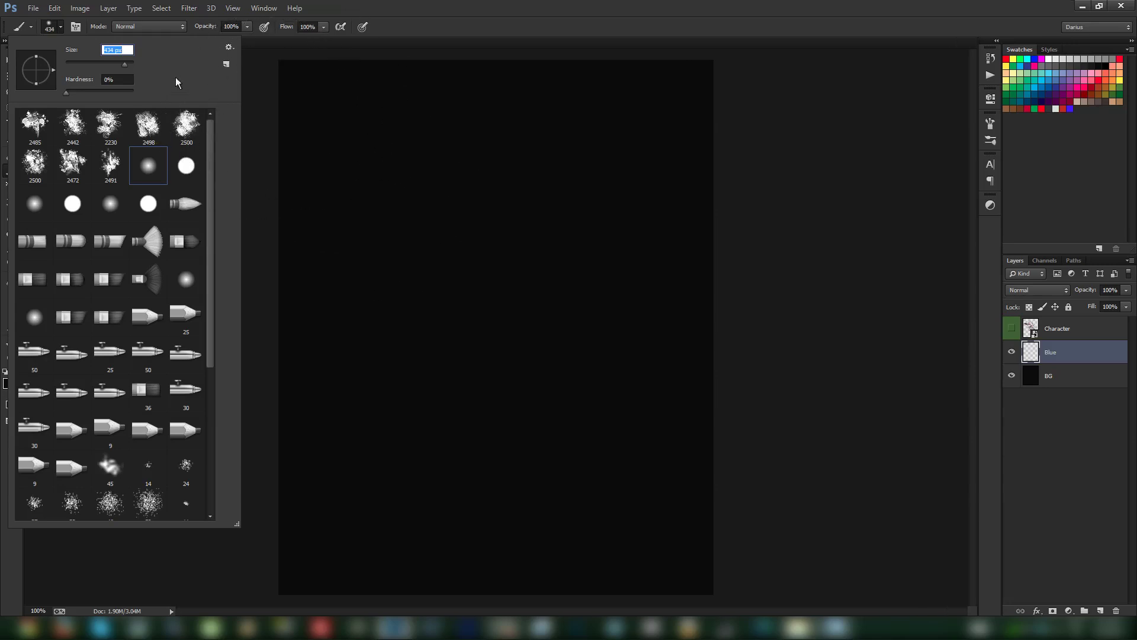
{"action": "left_click", "coordinate": [1076, 357]}
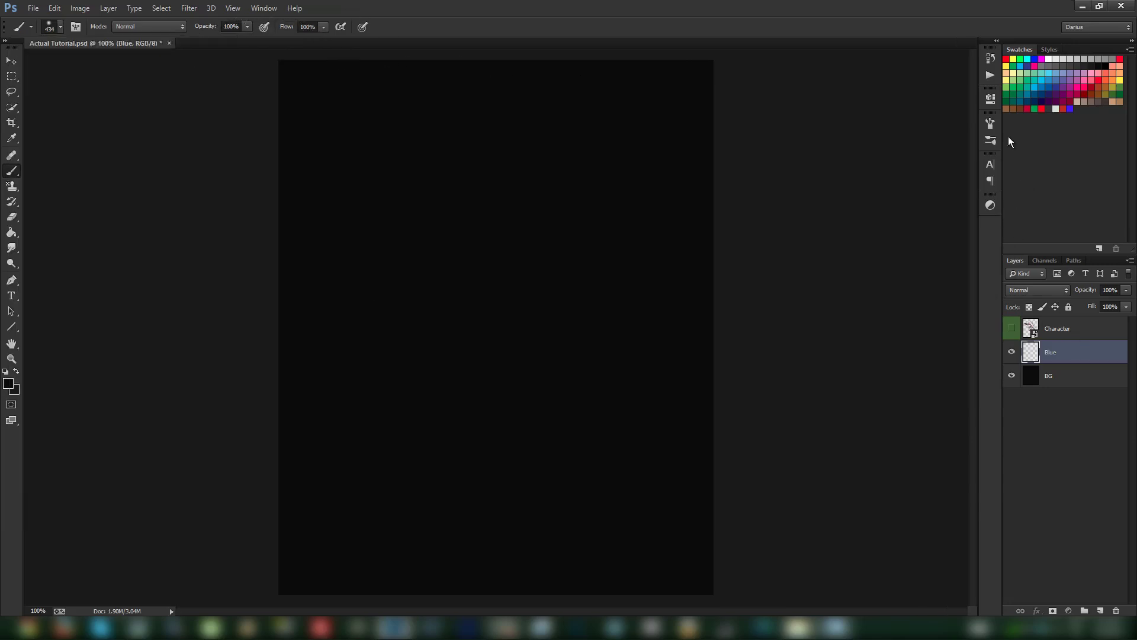
- Set bright yellow as the foreground colour and cyan as the background colour for painting
{"action": "left_click", "coordinate": [1028, 59]}
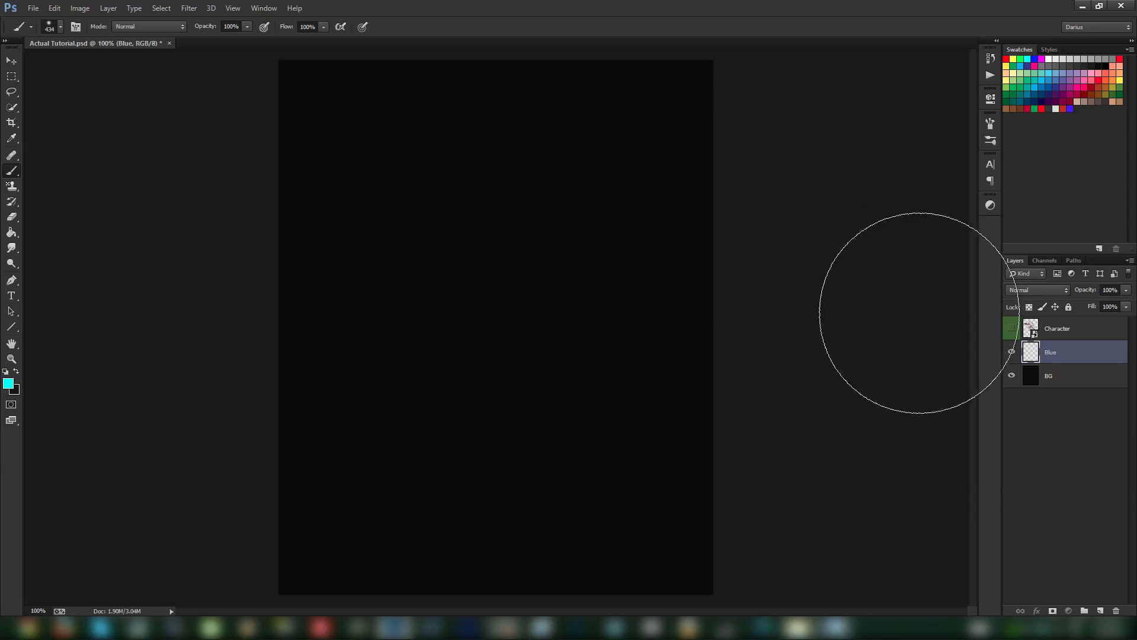
{"action": "key", "text": "x"}
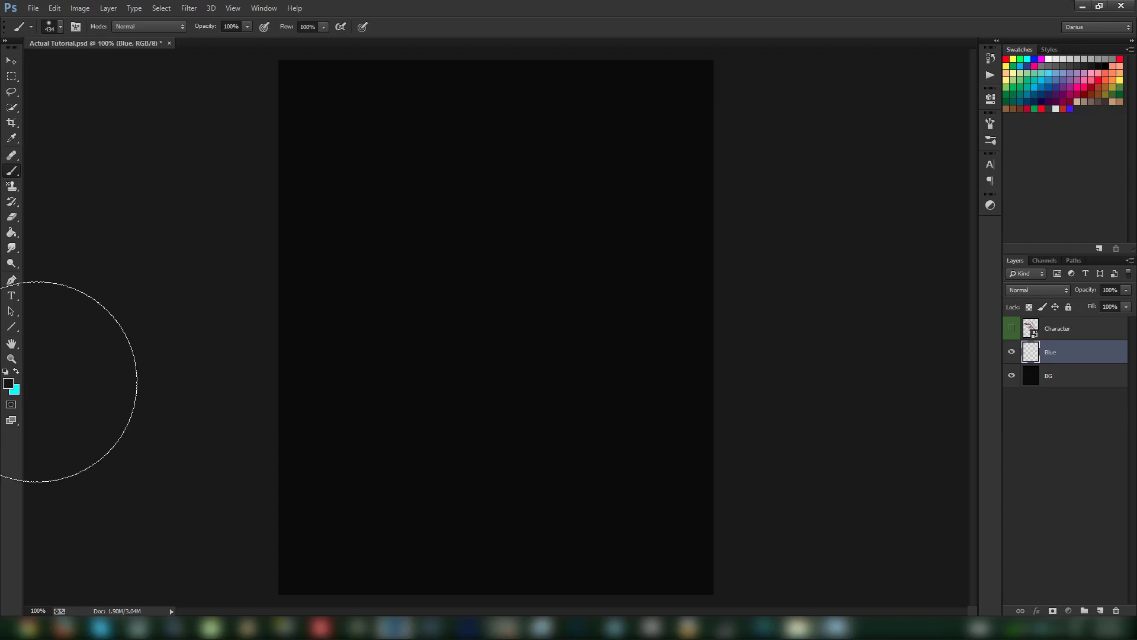
{"action": "key", "text": "x"}
{"action": "key", "text": "x"}
{"action": "key", "text": "x"}
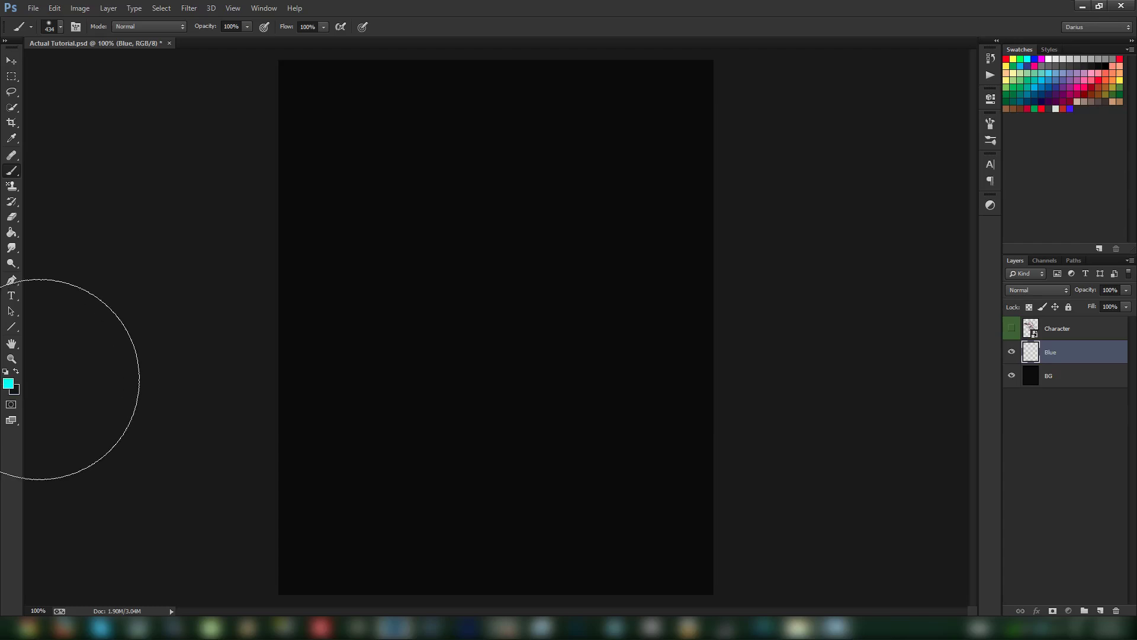
{"action": "key", "text": "x"}
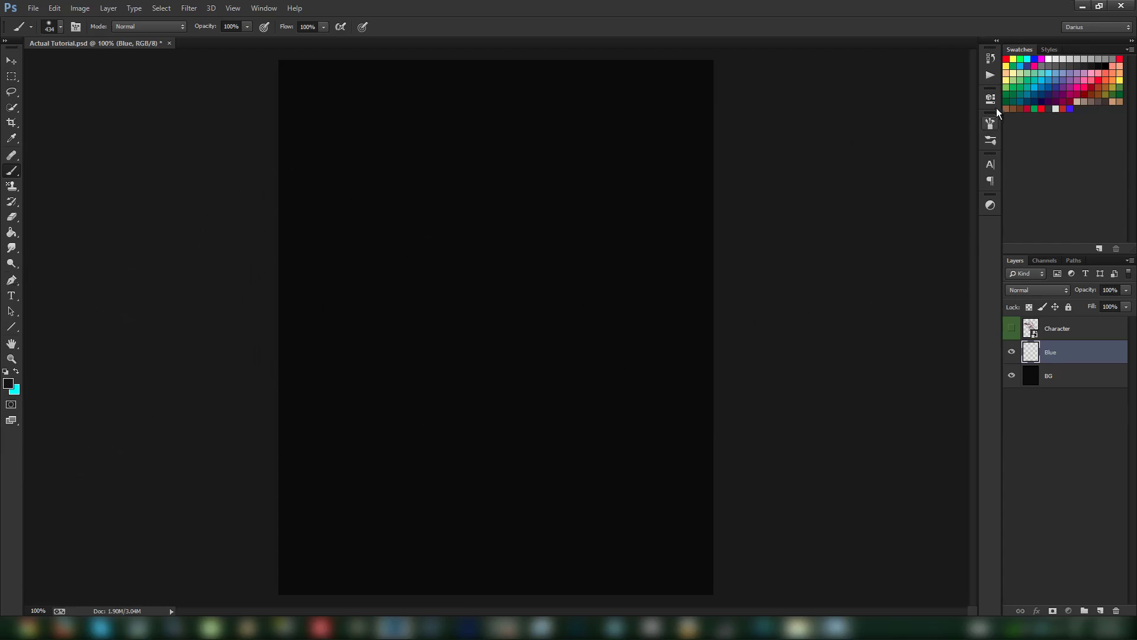
{"action": "left_click", "coordinate": [1013, 59]}
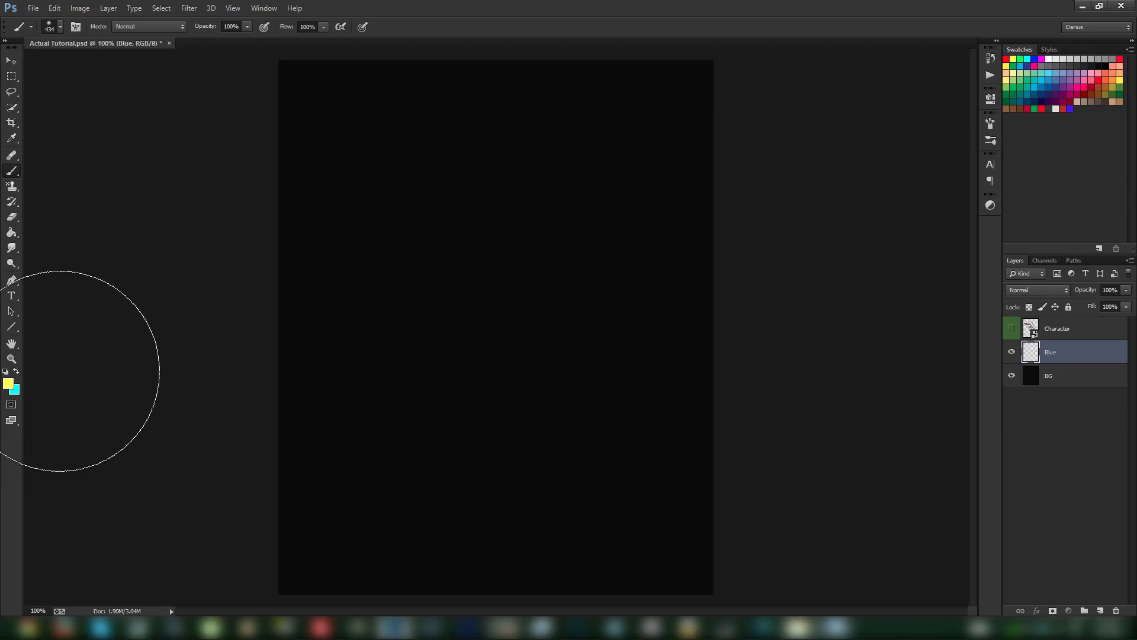
{"action": "key", "text": "x"}
{"action": "key", "text": "x"}
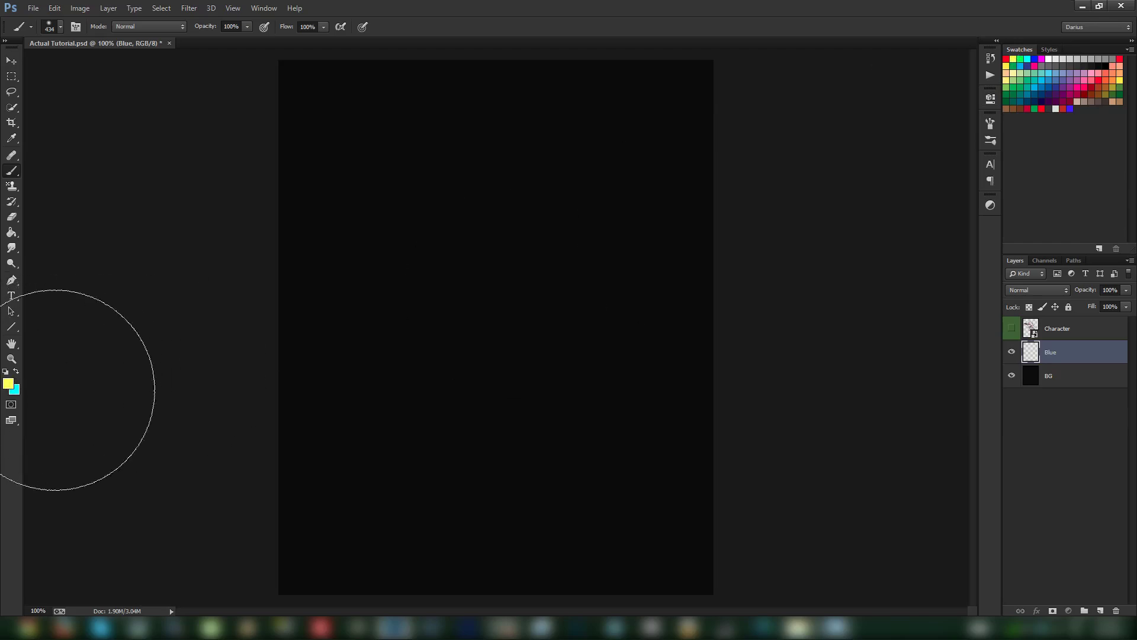
- Paint one large cyan glow in the lower-right part of the canvas on the Blue layer
{"action": "key", "text": "x"}
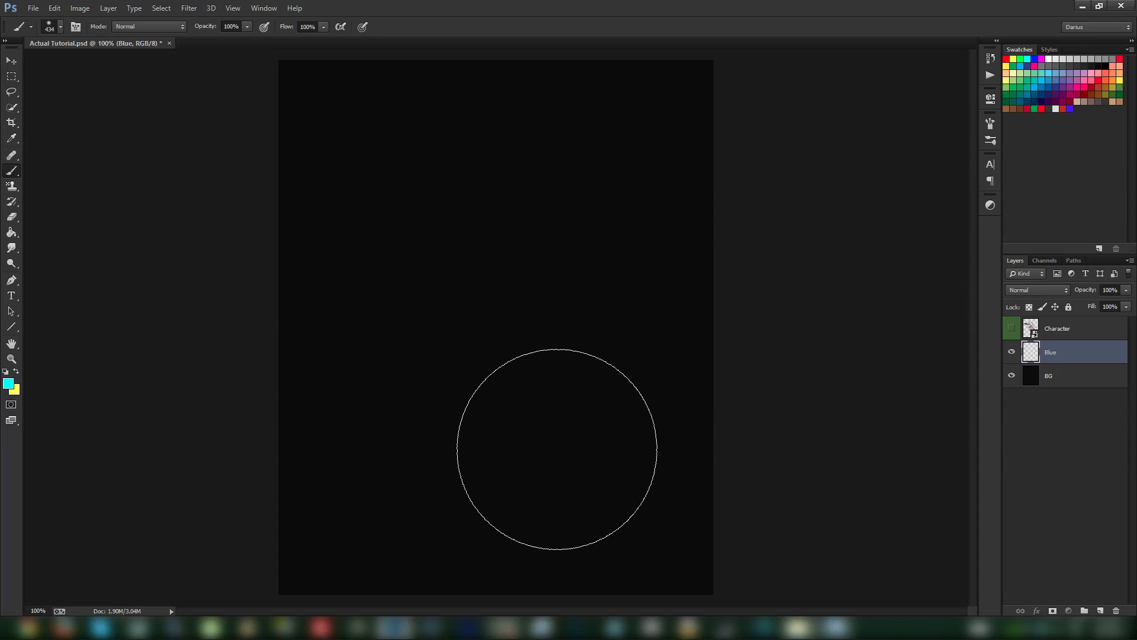
{"action": "left_click", "coordinate": [557, 449]}
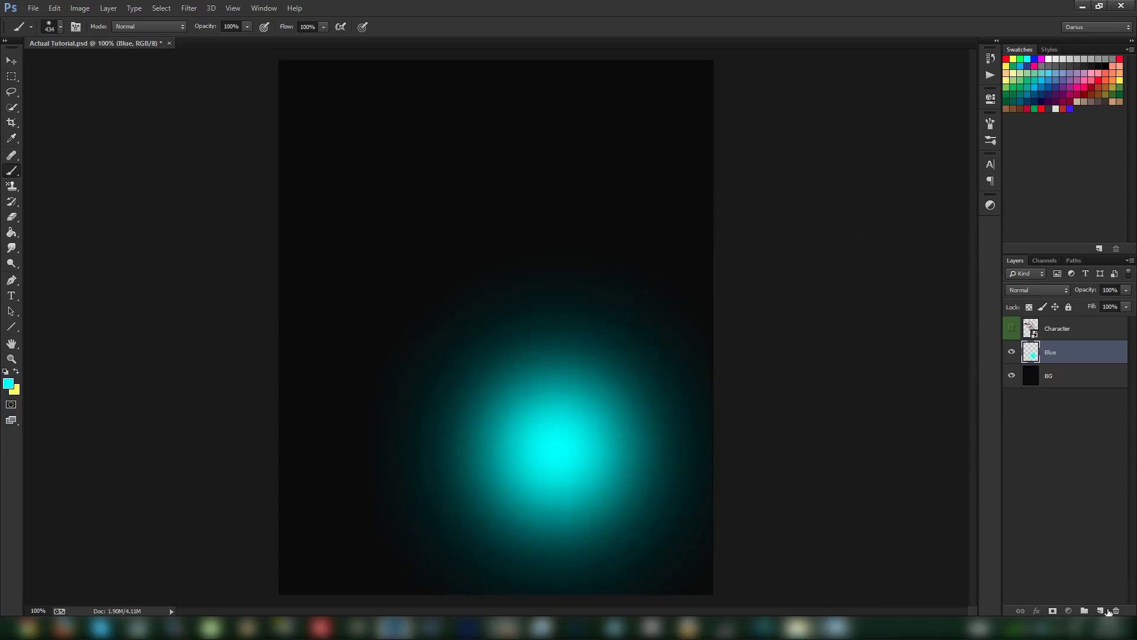
- Add a layer named Yellow above Blue and paint one large yellow glow in the canvas's upper-left part
{"action": "left_click", "coordinate": [1101, 610]}
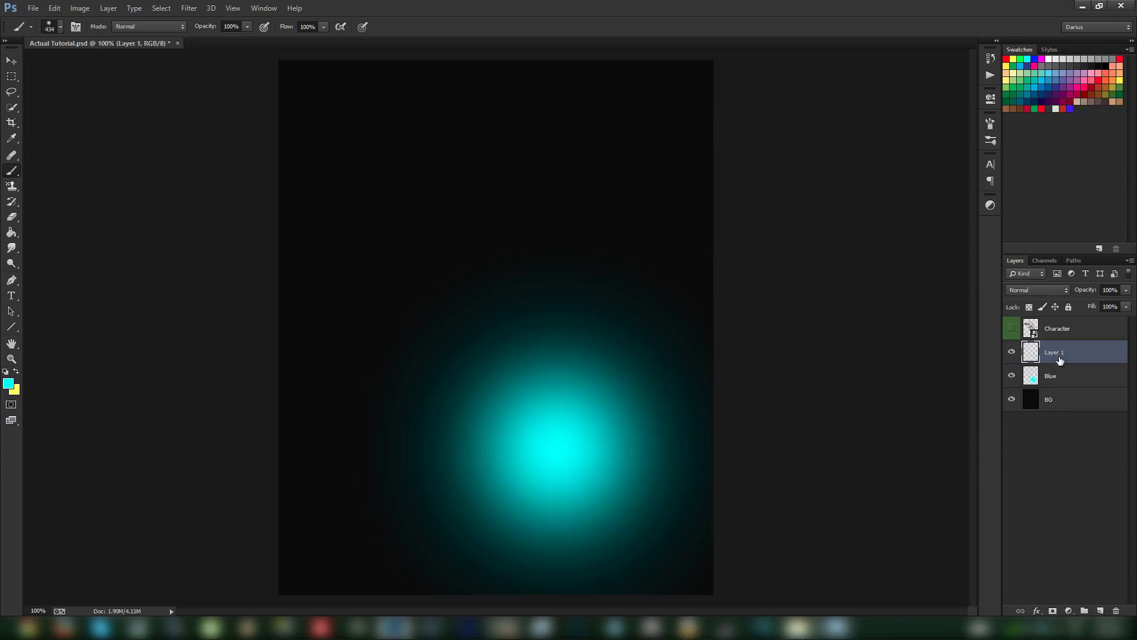
{"action": "double_click", "coordinate": [1059, 355]}
{"action": "key", "text": "Return"}
{"action": "key", "text": "x"}
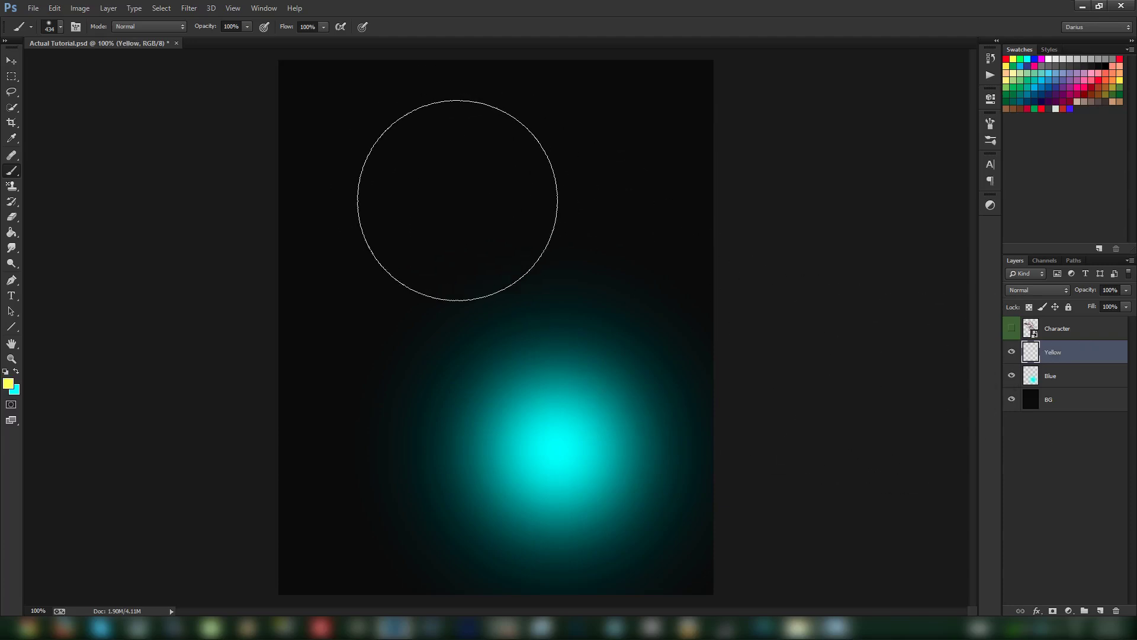
{"action": "left_click", "coordinate": [456, 199]}
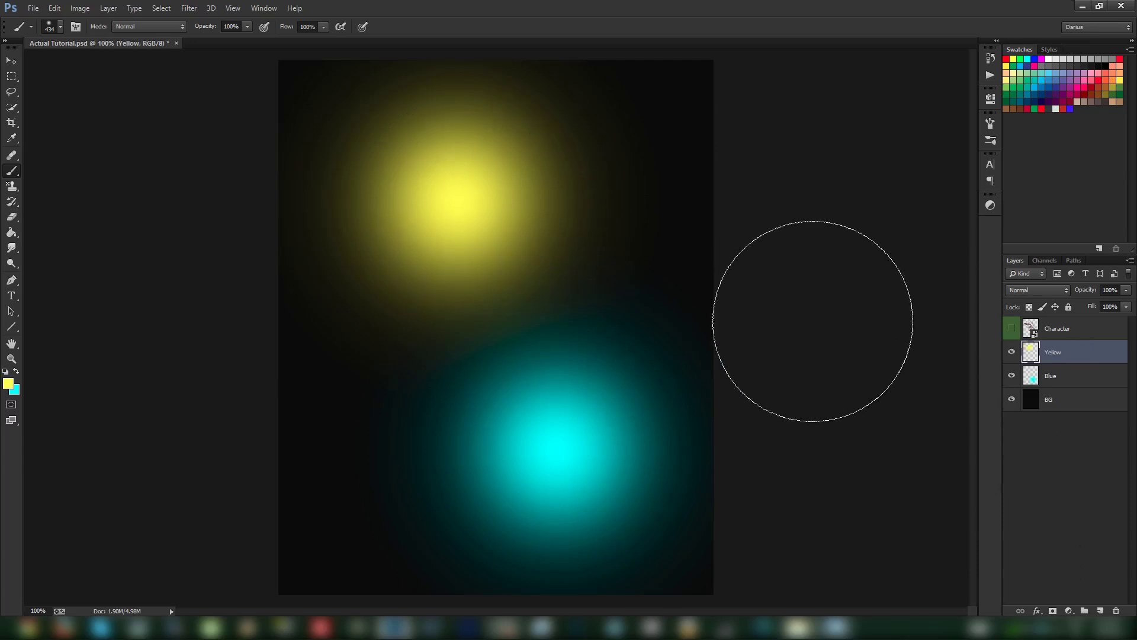
- Reduce the brush size to 201 px and paint two smaller yellow glows, to the upper right and lower left of the large one
{"action": "right_click", "coordinate": [568, 179]}
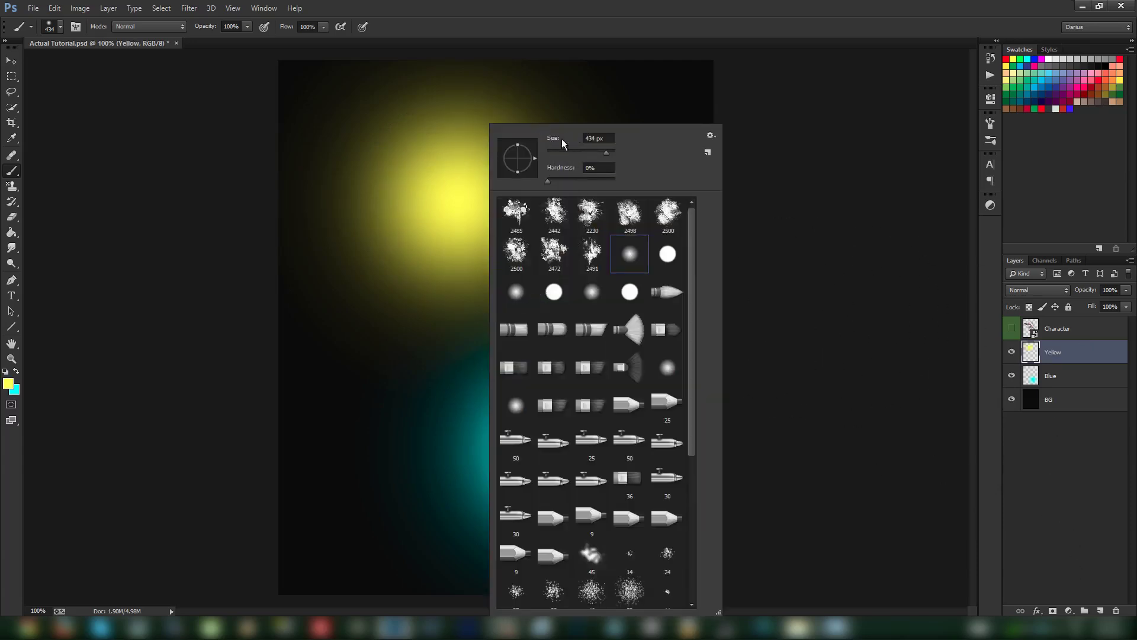
{"action": "left_click", "coordinate": [11, 172]}
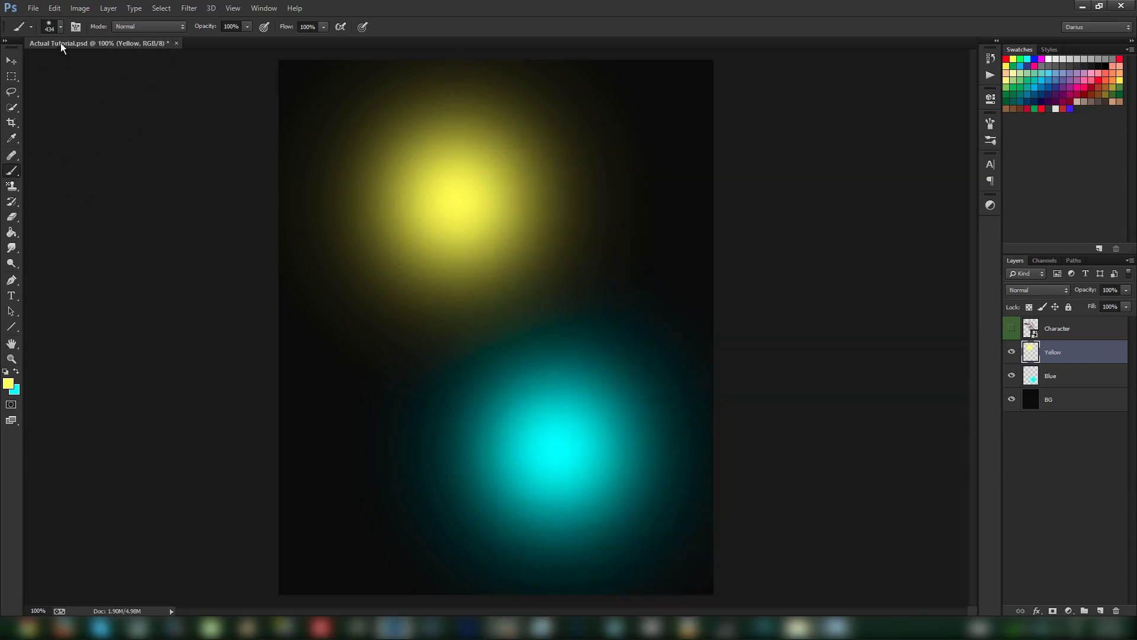
{"action": "left_click", "coordinate": [51, 29]}
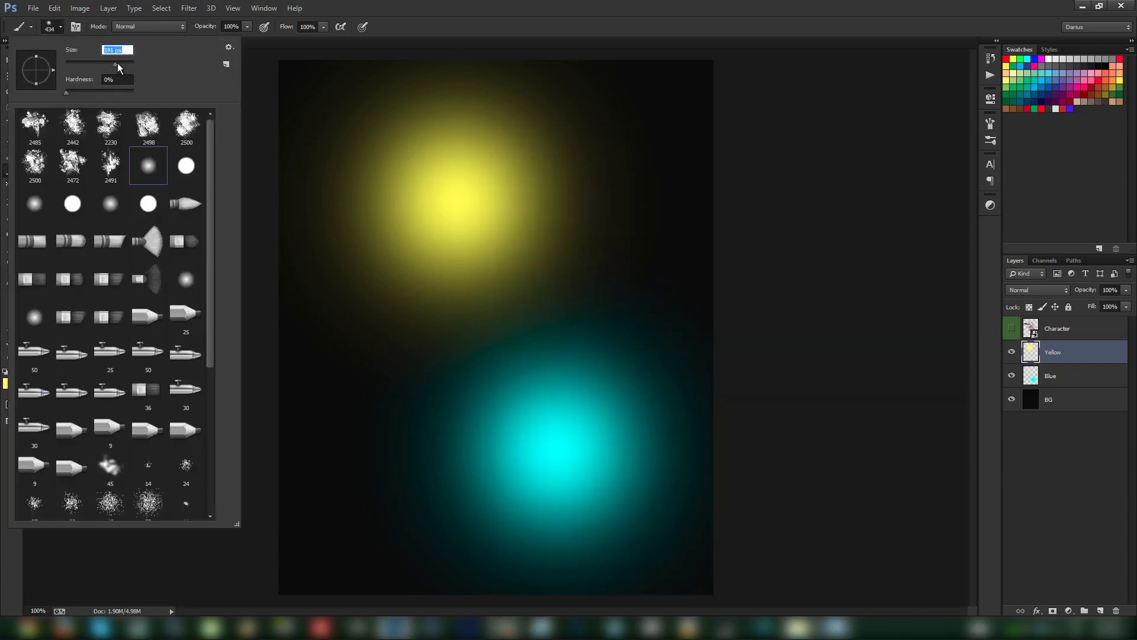
{"action": "left_click_drag", "start_coordinate": [117, 63], "coordinate": [118, 63]}
{"action": "key", "text": "Return"}
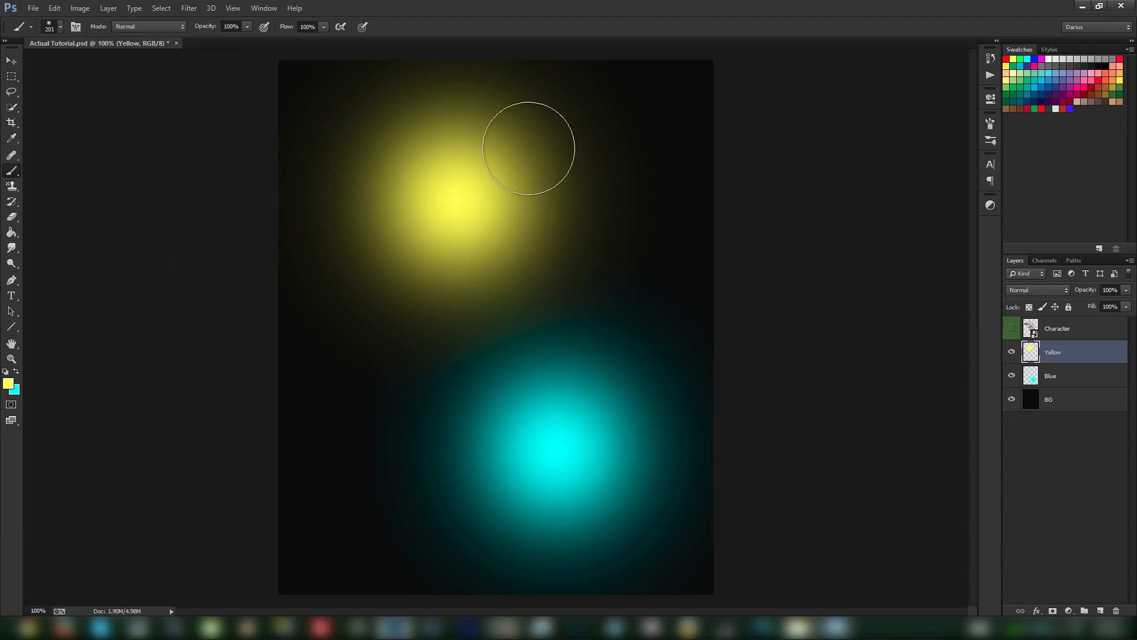
{"action": "left_click", "coordinate": [528, 148]}
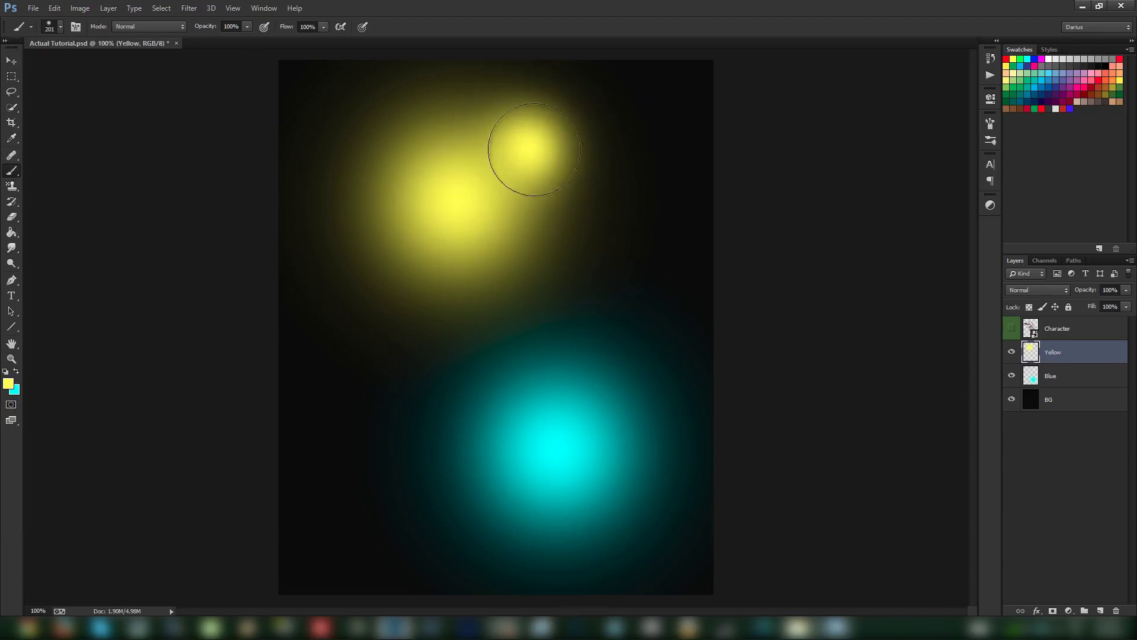
{"action": "left_click", "coordinate": [364, 293]}
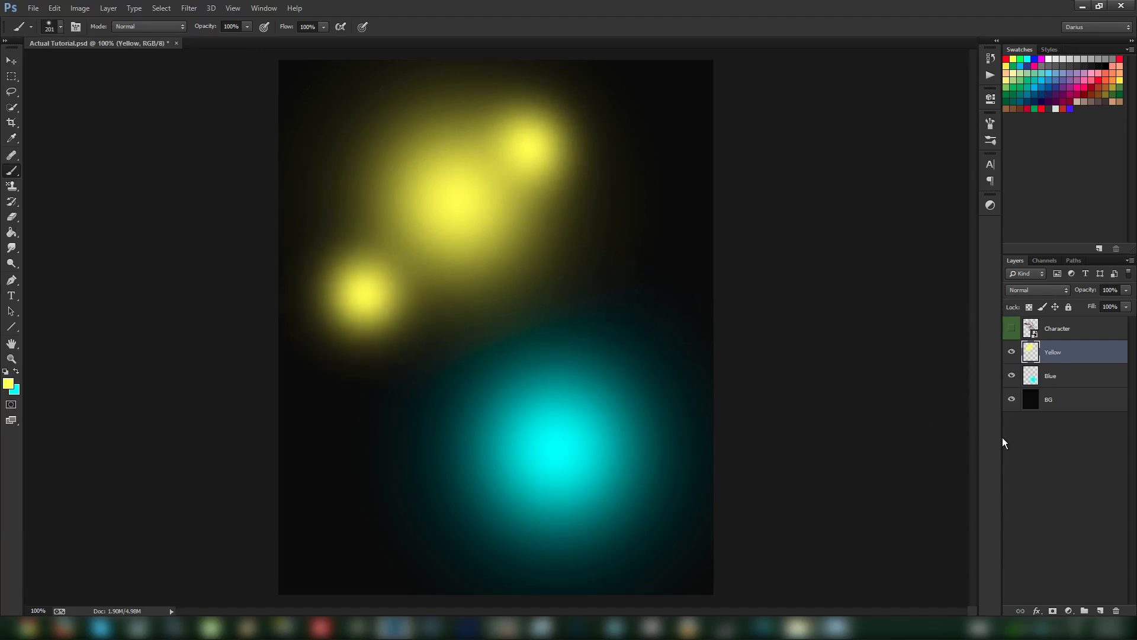
- Make cyan the foreground colour and activate the Blue layer
{"action": "key", "text": "x"}
{"action": "left_click", "coordinate": [1078, 381]}
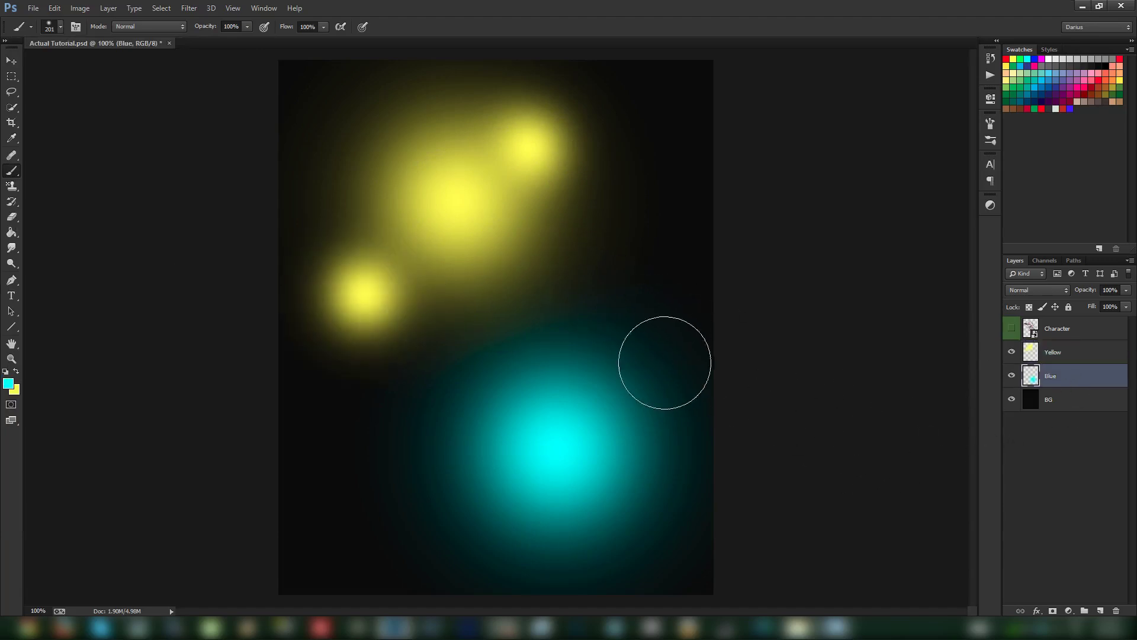
{"action": "left_click", "coordinate": [657, 412]}
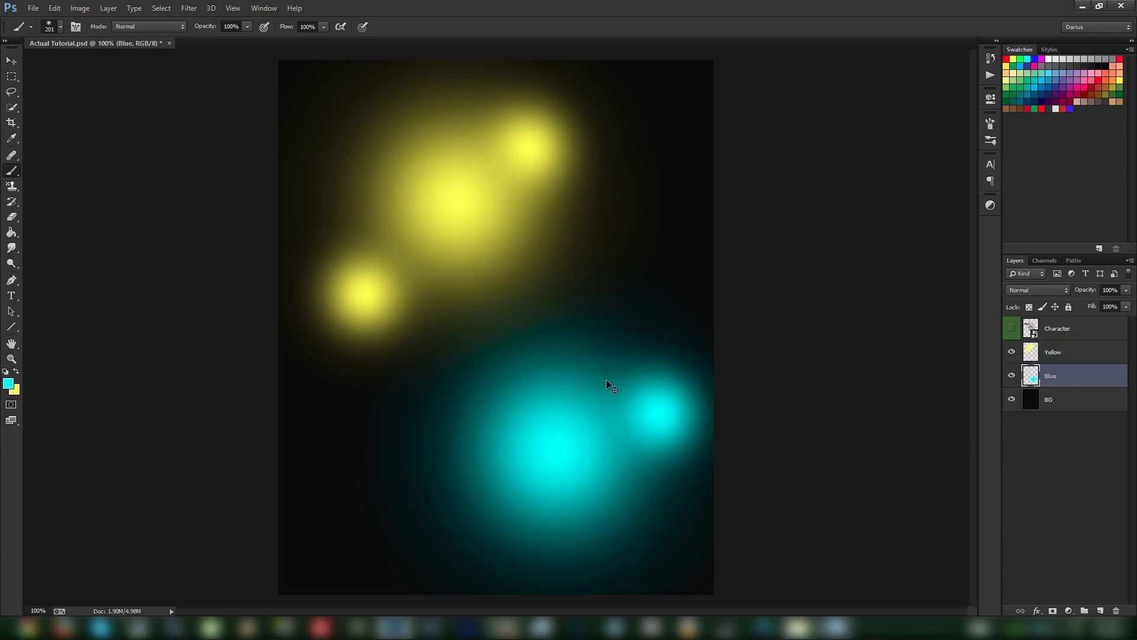
{"action": "key", "text": "ctrl+z"}
{"action": "left_click", "coordinate": [610, 348]}
{"action": "key", "text": "ctrl+z"}
- Paint two smaller cyan glows, to the upper right and lower left of the large cyan one, and save the document
{"action": "left_click", "coordinate": [611, 389]}
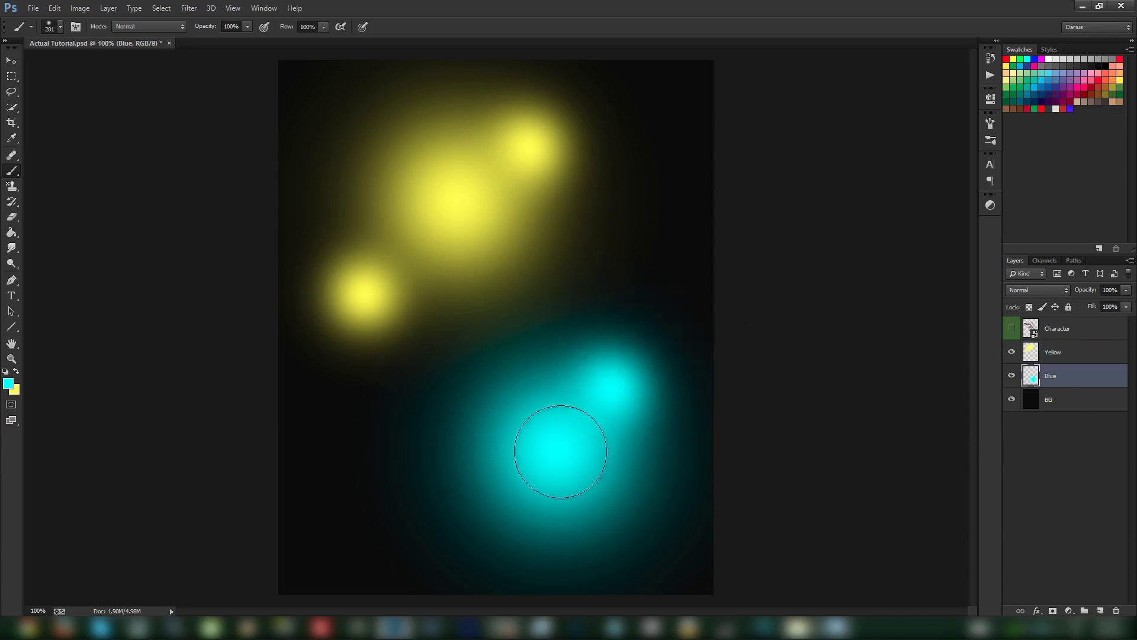
{"action": "left_click", "coordinate": [438, 503]}
{"action": "left_click", "coordinate": [551, 453]}
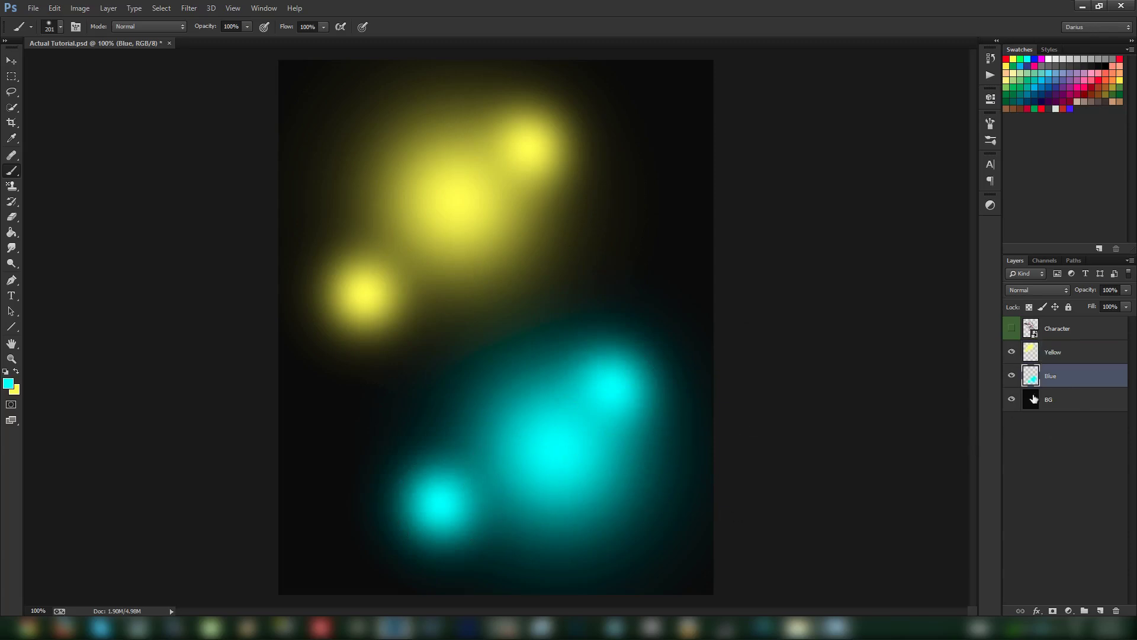
{"action": "key", "text": "ctrl+s"}
- Preview the Random params 2 image in the Vert Sig Tut folder and place it above the Yellow layer, rotated -90°
{"action": "left_click", "coordinate": [1070, 357]}
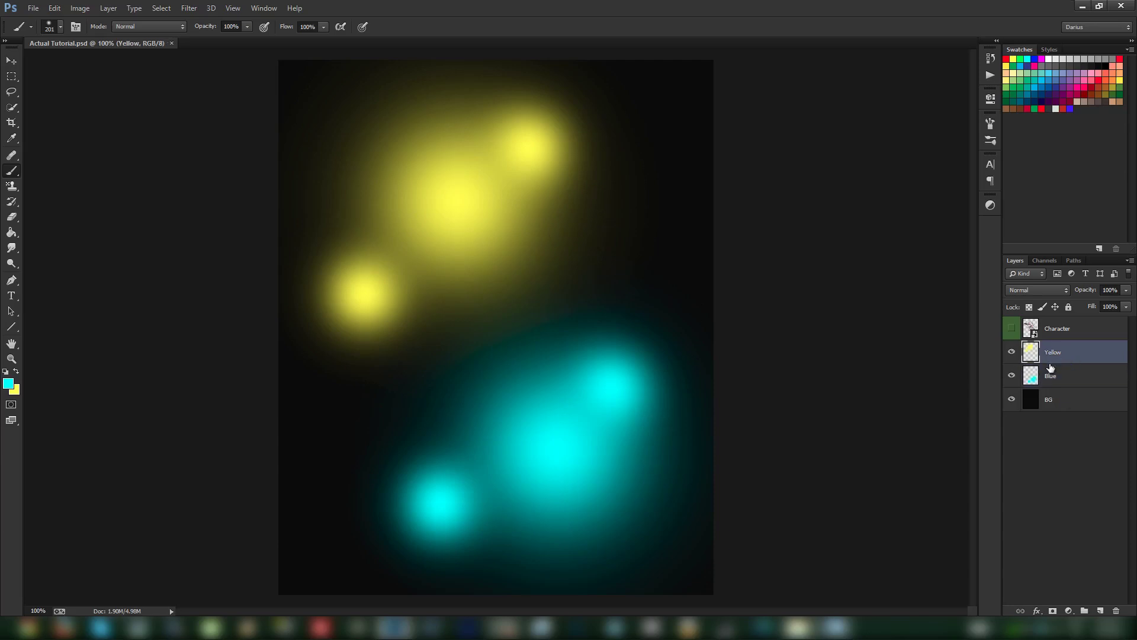
{"action": "left_click", "coordinate": [800, 628]}
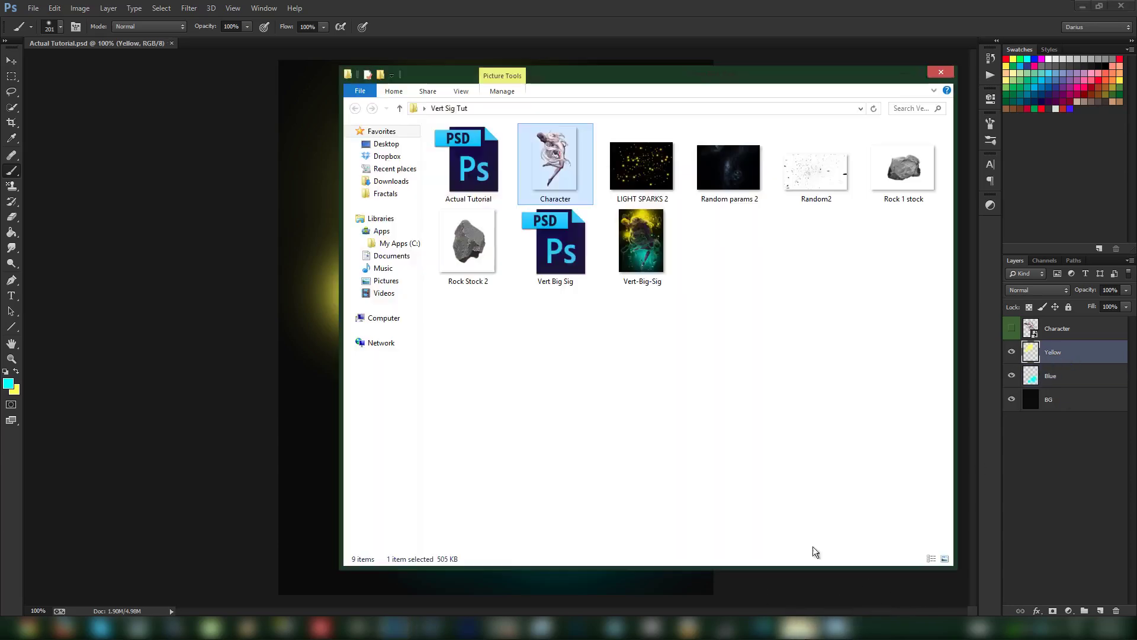
{"action": "left_click", "coordinate": [709, 194]}
{"action": "double_click", "coordinate": [730, 166]}
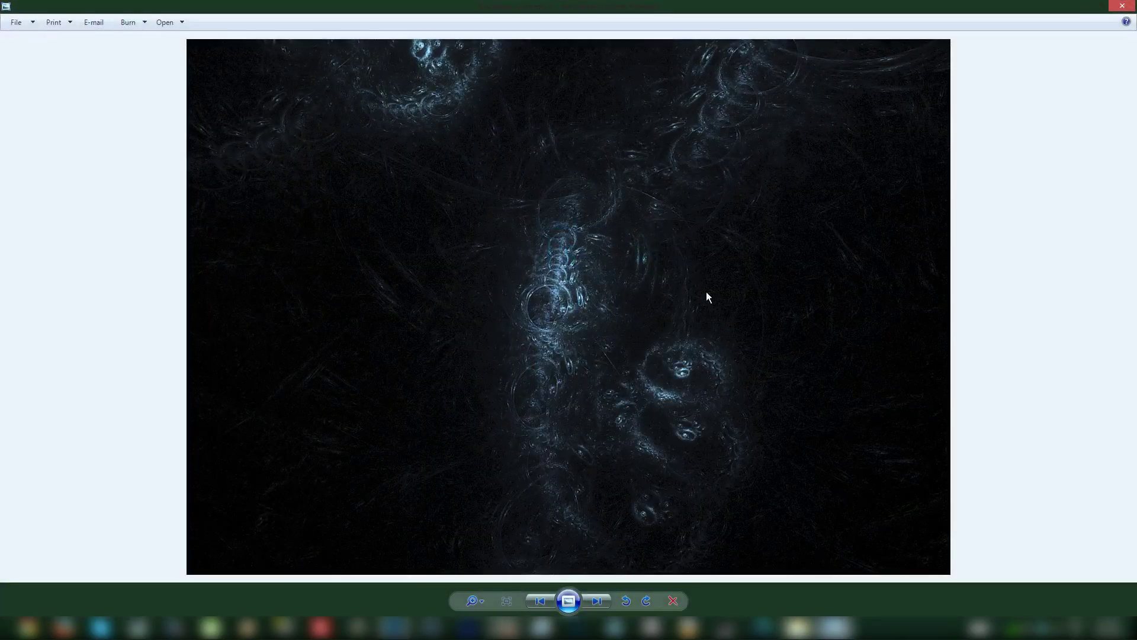
{"action": "left_click", "coordinate": [1124, 7]}
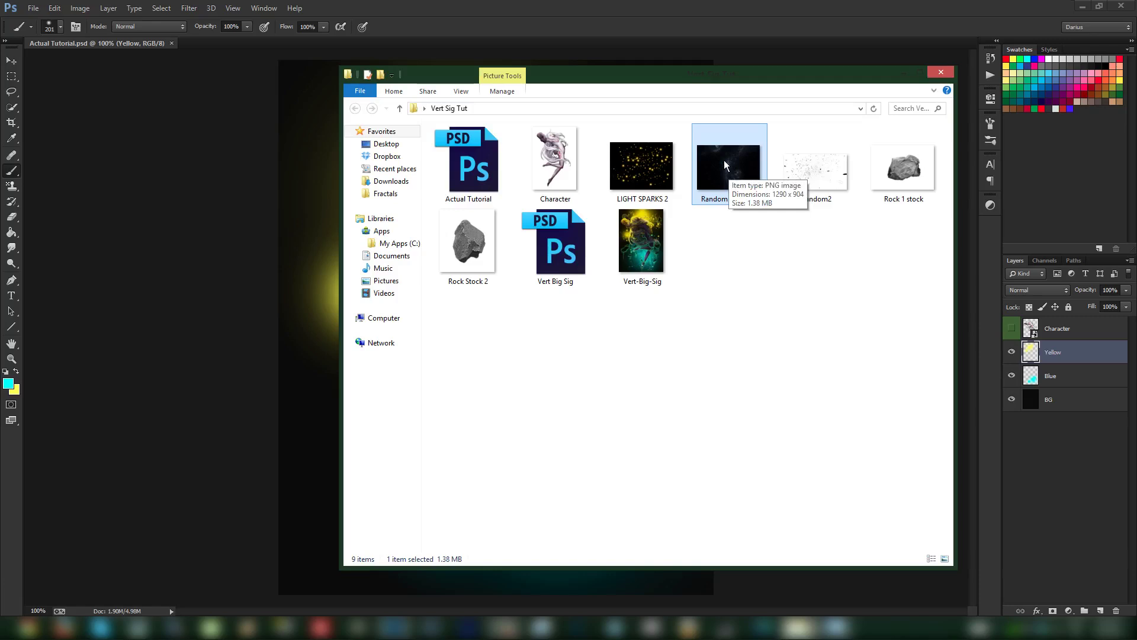
{"action": "left_click_drag", "start_coordinate": [731, 171], "coordinate": [300, 284]}
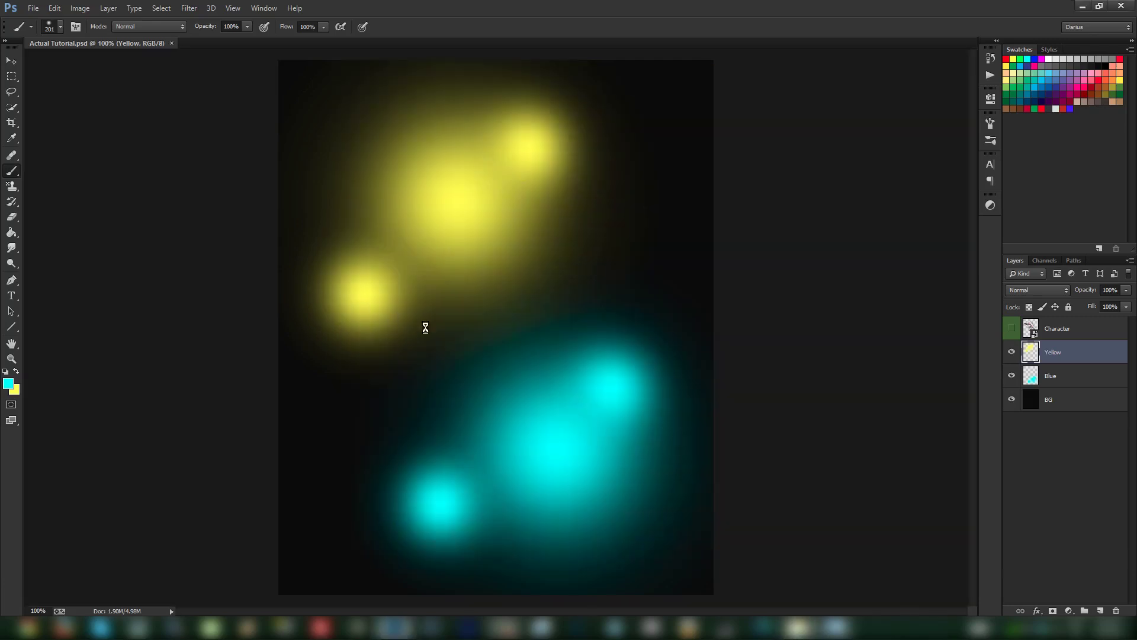
{"action": "left_click_drag", "start_coordinate": [728, 159], "coordinate": [518, 163]}
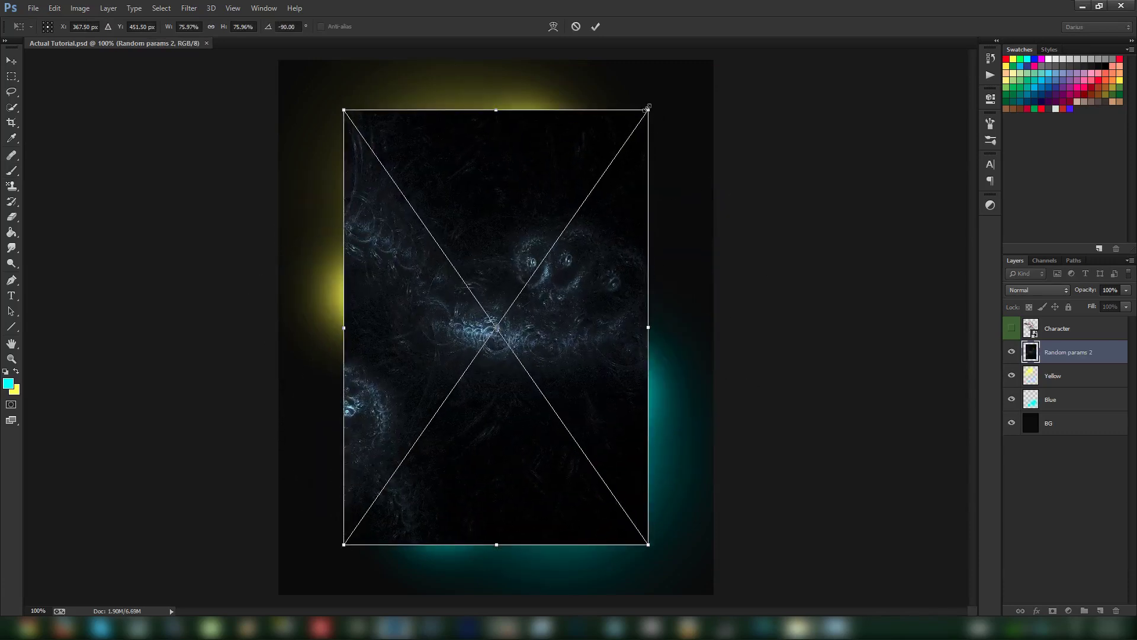
- Enlarge the placed Random params 2 image until it covers the whole canvas and commit the placement
{"action": "left_click_drag", "start_coordinate": [648, 111], "coordinate": [715, 16]}
{"action": "left_click_drag", "start_coordinate": [345, 543], "coordinate": [276, 606]}
{"action": "key", "text": "Return"}
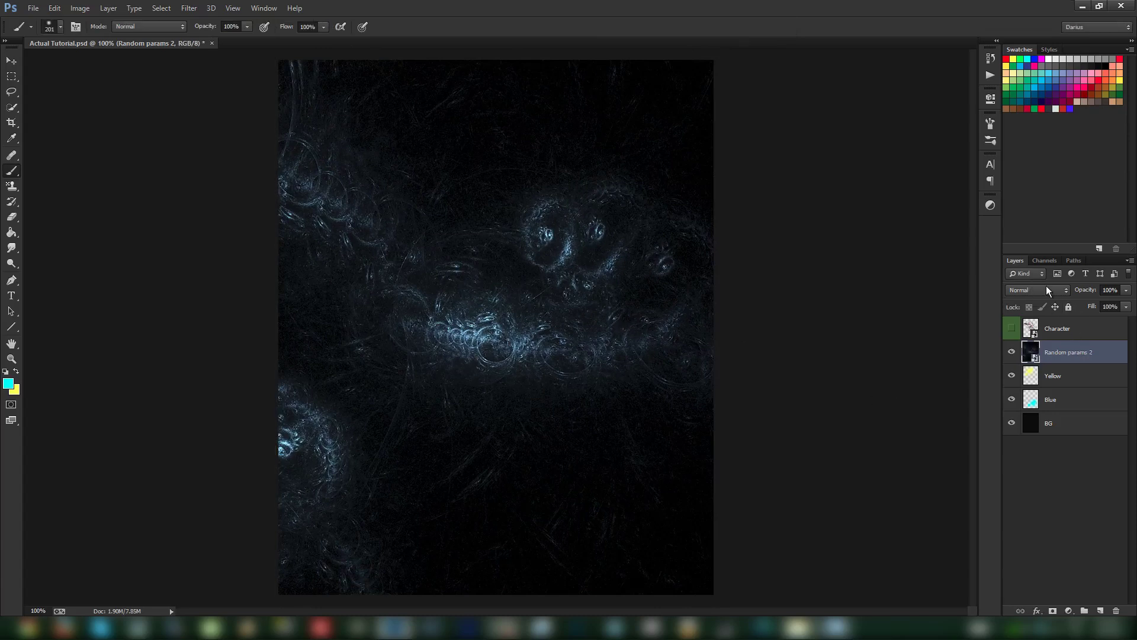
- Set the Random params 2 layer to Hard Light blending at 22% opacity and save the document
{"action": "left_click", "coordinate": [1062, 290]}
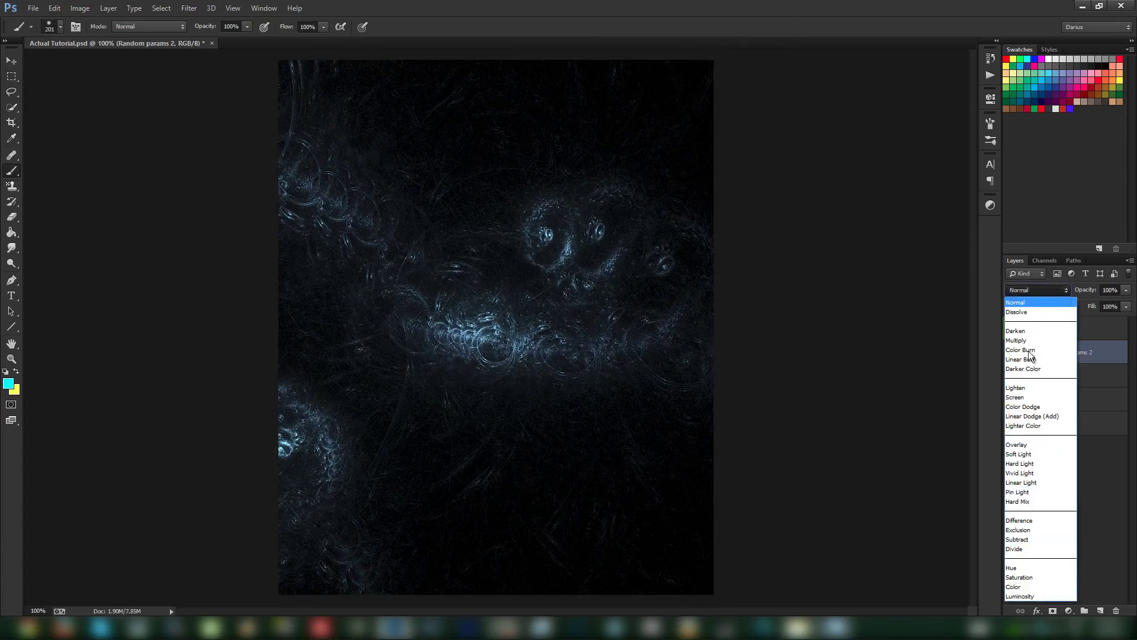
{"action": "left_click", "coordinate": [1047, 464]}
{"action": "key", "text": "Tab"}
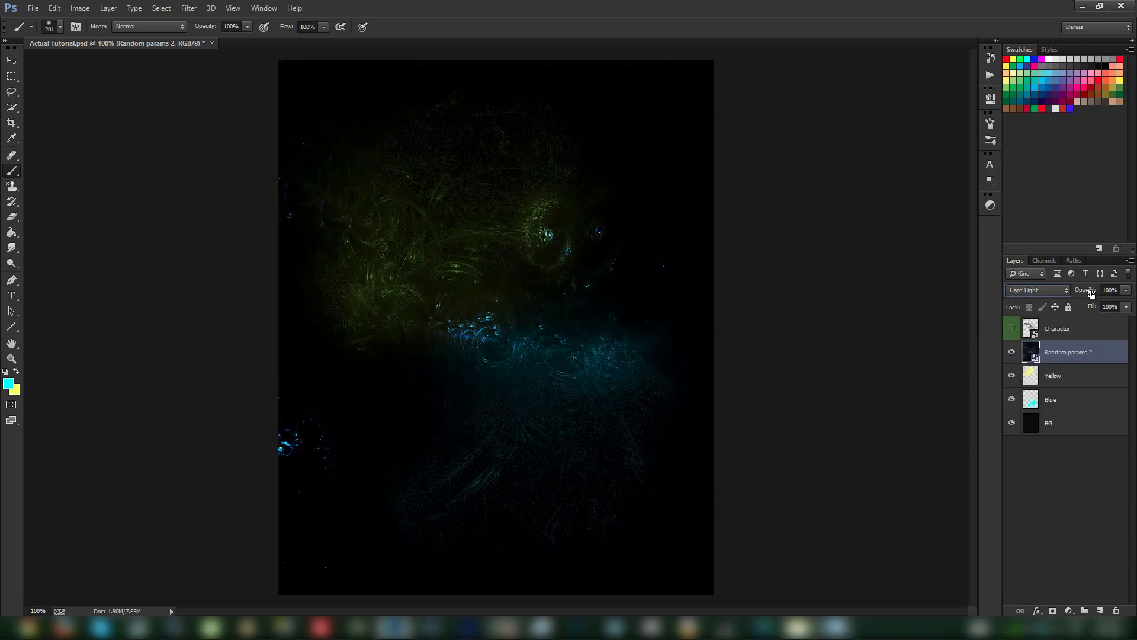
{"action": "left_click_drag", "start_coordinate": [1009, 289], "coordinate": [1021, 292]}
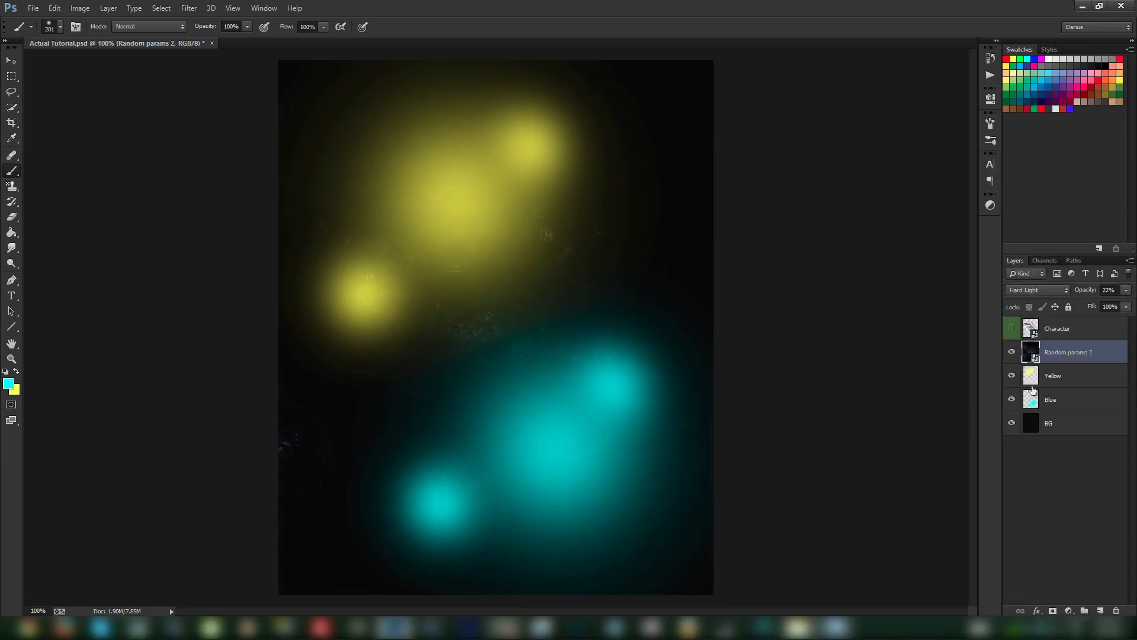
{"action": "right_click", "coordinate": [1065, 353]}
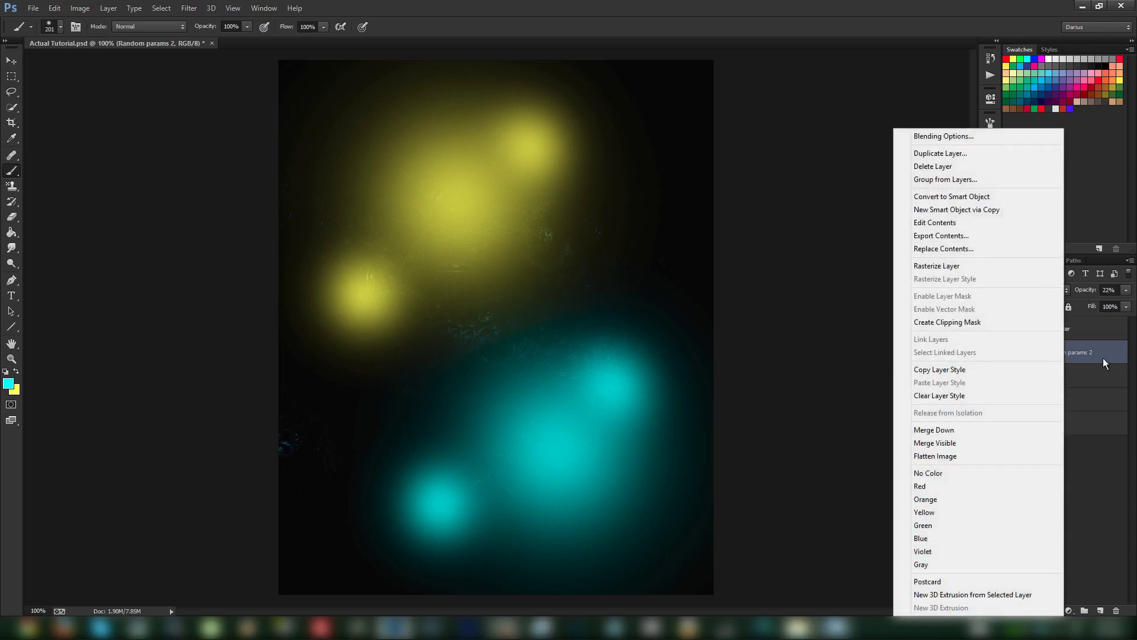
{"action": "left_click", "coordinate": [1103, 358]}
{"action": "key", "text": "ctrl+s"}
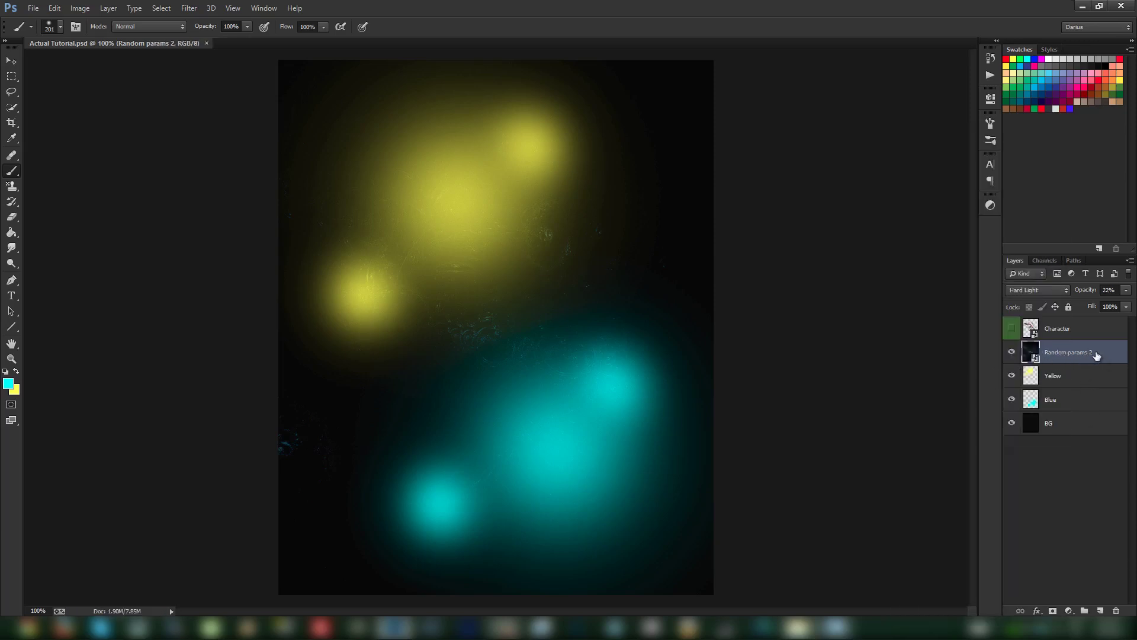
- Duplicate the Random params 2 layer to directly above BG and rename the copy Fractal
{"action": "left_click_drag", "start_coordinate": [1074, 356], "coordinate": [1078, 408]}
{"action": "left_click", "coordinate": [1053, 447]}
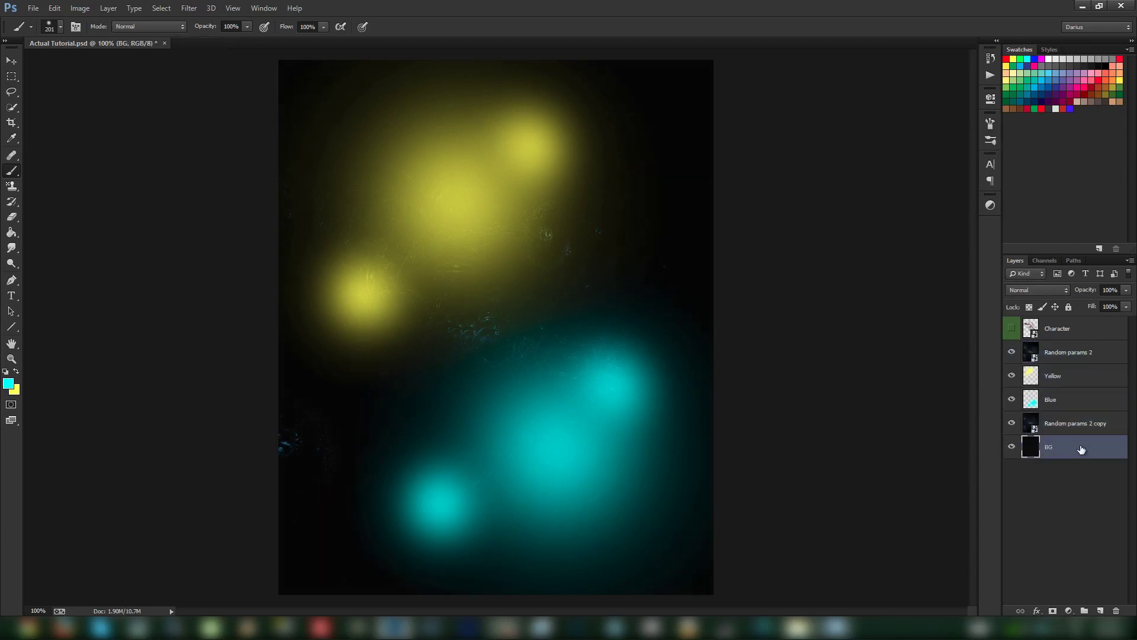
{"action": "left_click", "coordinate": [1075, 423]}
{"action": "double_click", "coordinate": [1071, 425]}
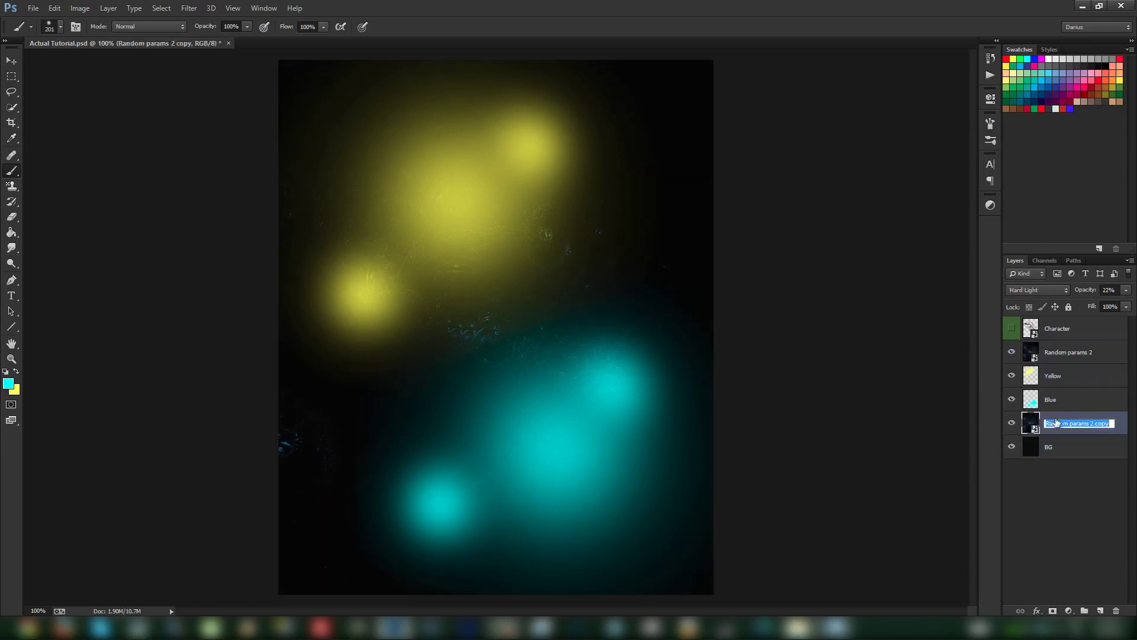
{"action": "type", "text": "Rractal"}
{"action": "key", "text": "Return"}
- Set the Fractal layer's blend mode to Normal and lower its opacity to a faint texture
{"action": "left_click", "coordinate": [1061, 291]}
{"action": "left_click", "coordinate": [1044, 304]}
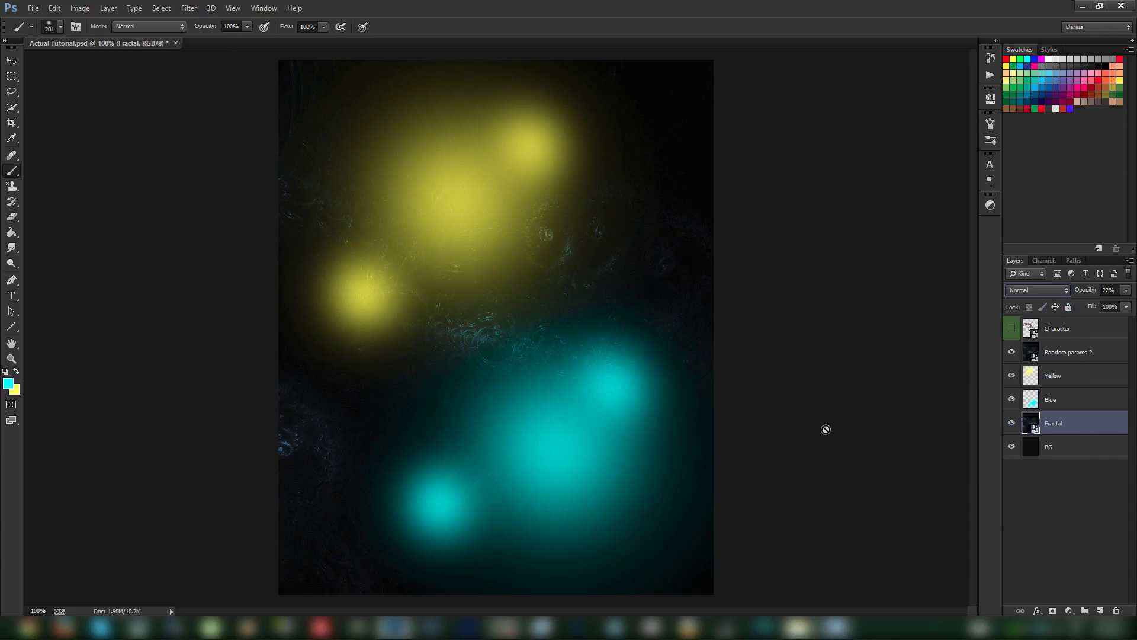
{"action": "mouse_move", "coordinate": [1078, 293]}
{"action": "left_mouse_down"}
{"action": "mouse_move", "coordinate": [1064, 290]}
{"action": "mouse_move", "coordinate": [1094, 293]}
{"action": "left_mouse_up"}
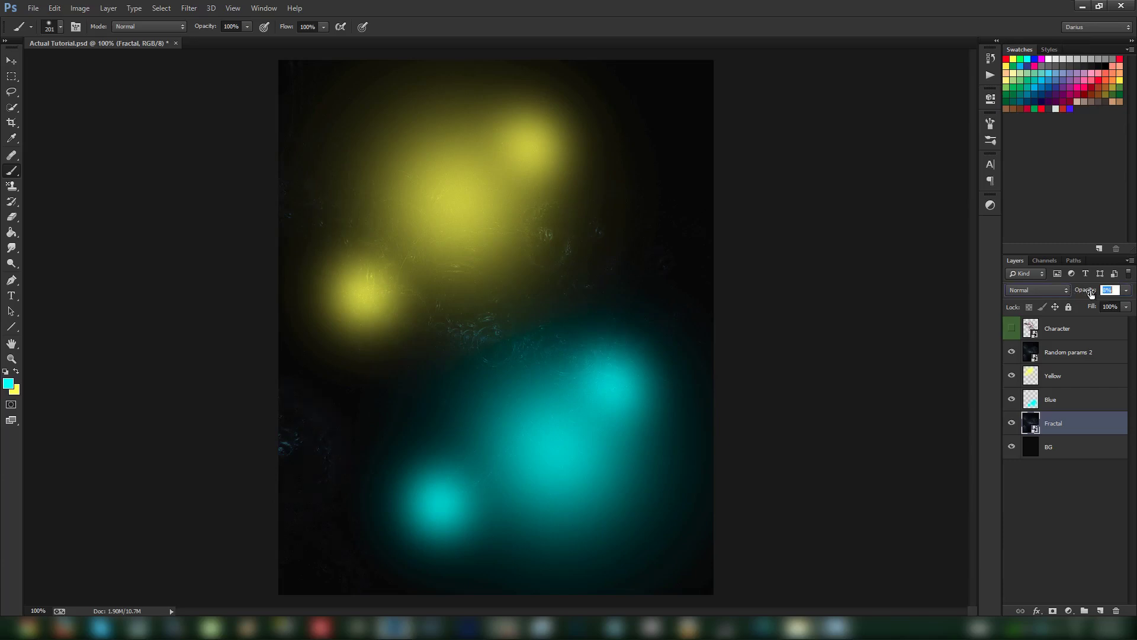
- Set the Random params 2 layer's opacity to 10% and save the document
{"action": "left_click", "coordinate": [1080, 357]}
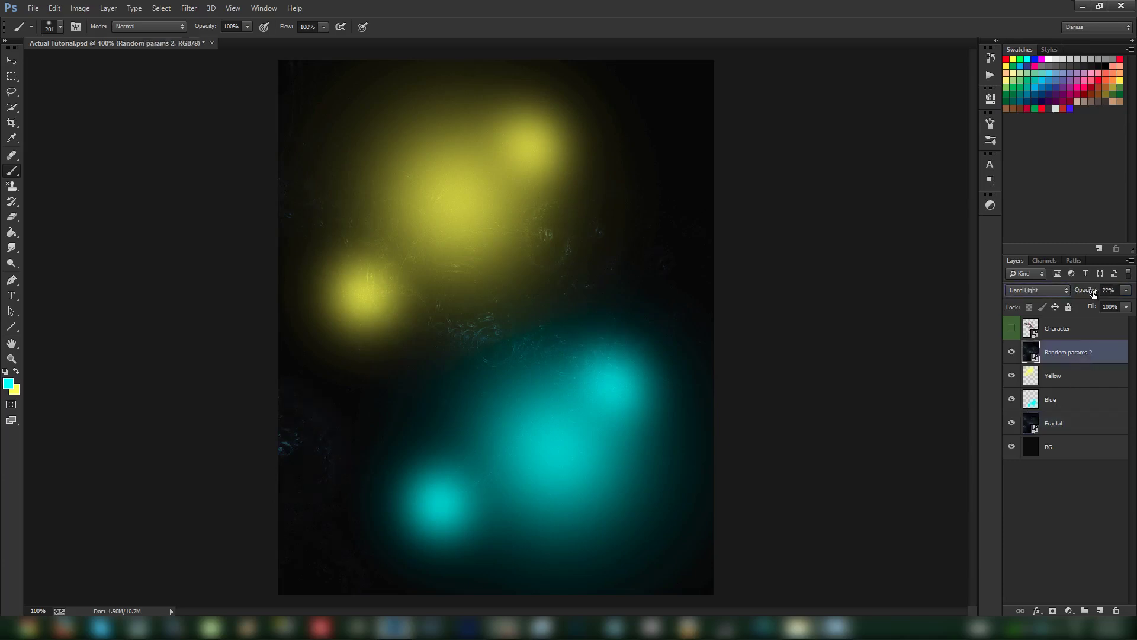
{"action": "left_click_drag", "start_coordinate": [1090, 292], "coordinate": [1083, 294]}
{"action": "left_click", "coordinate": [1065, 357]}
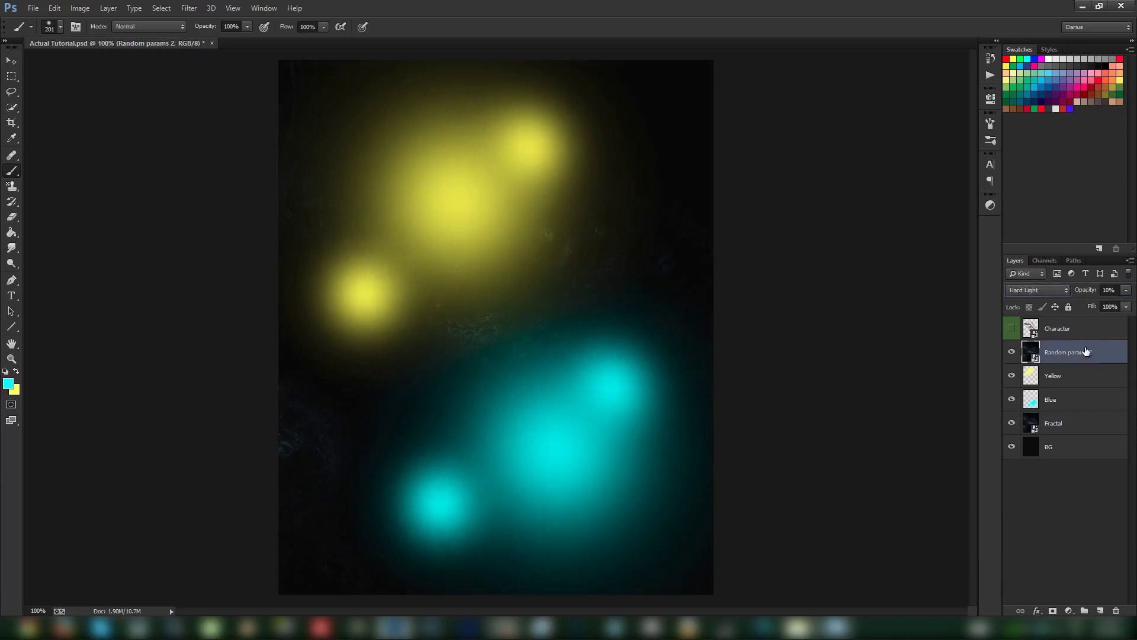
{"action": "key", "text": "ctrl+s"}
{"action": "left_click", "coordinate": [1070, 610]}
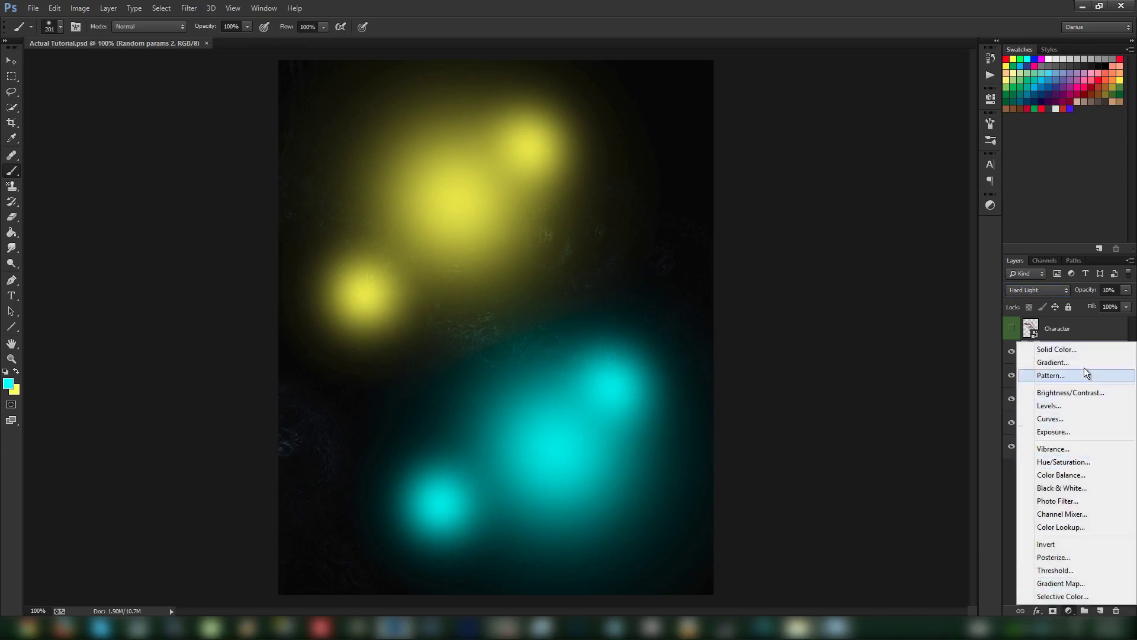
{"action": "key", "text": "Escape"}
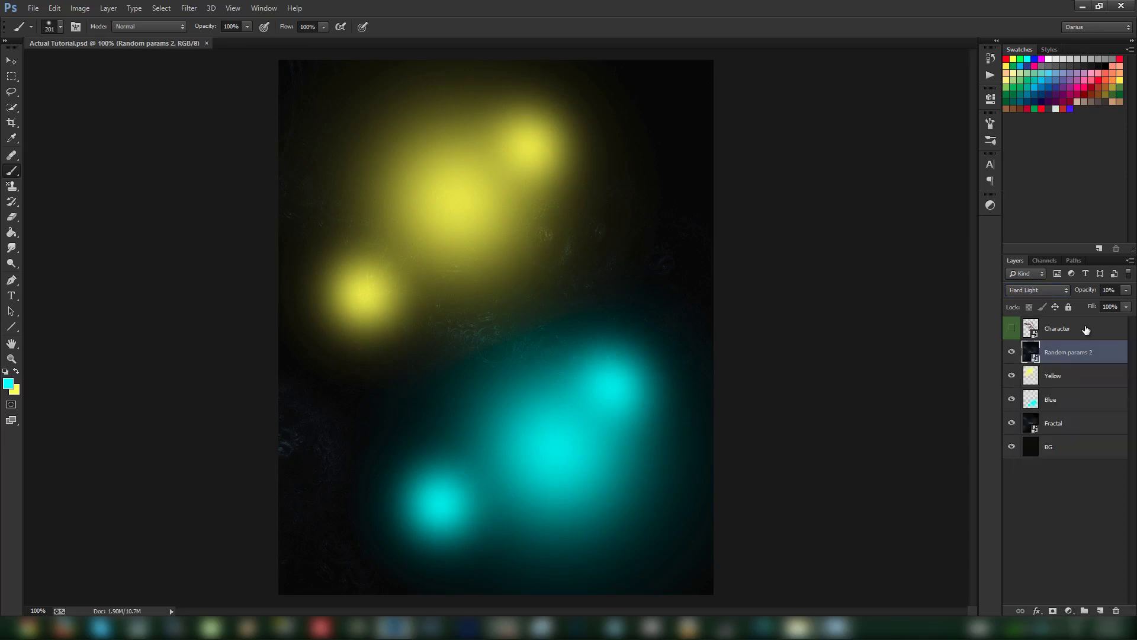
- Add a Hue/Saturation adjustment layer above Random params 2 and clip it to that layer
{"action": "left_click", "coordinate": [1070, 610]}
{"action": "left_click", "coordinate": [1070, 610]}
{"action": "left_click", "coordinate": [1070, 611]}
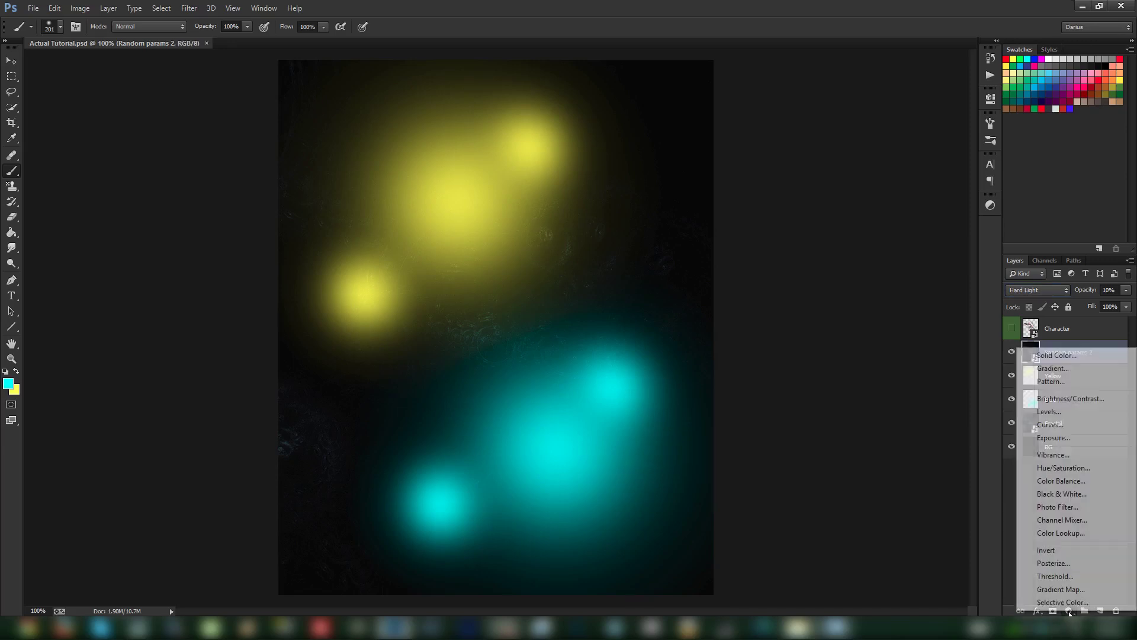
{"action": "left_click", "coordinate": [1092, 469]}
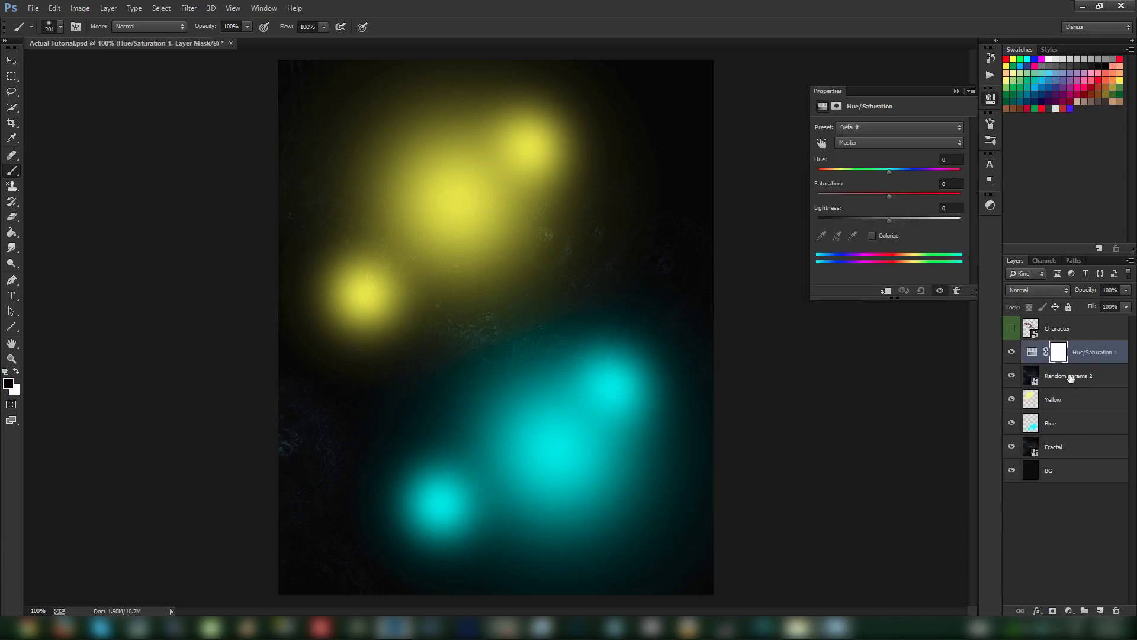
{"action": "right_click", "coordinate": [1094, 352]}
{"action": "left_click", "coordinate": [1047, 288]}
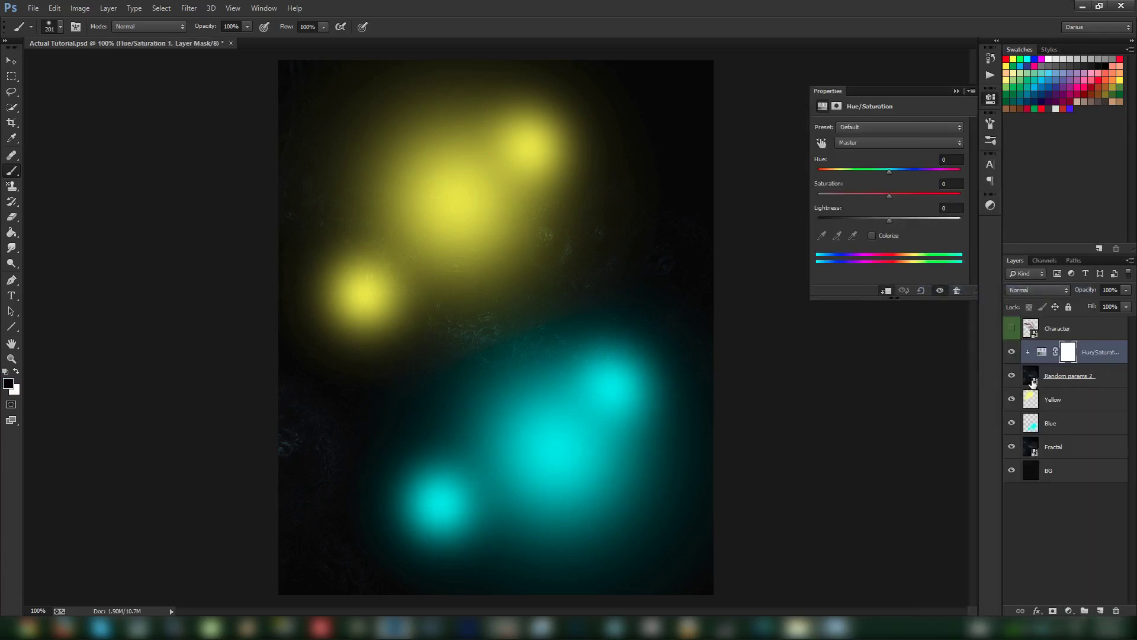
- Rename the Random params 2 layer as Fractal
{"action": "double_click", "coordinate": [1070, 376]}
{"action": "type", "text": "F"}
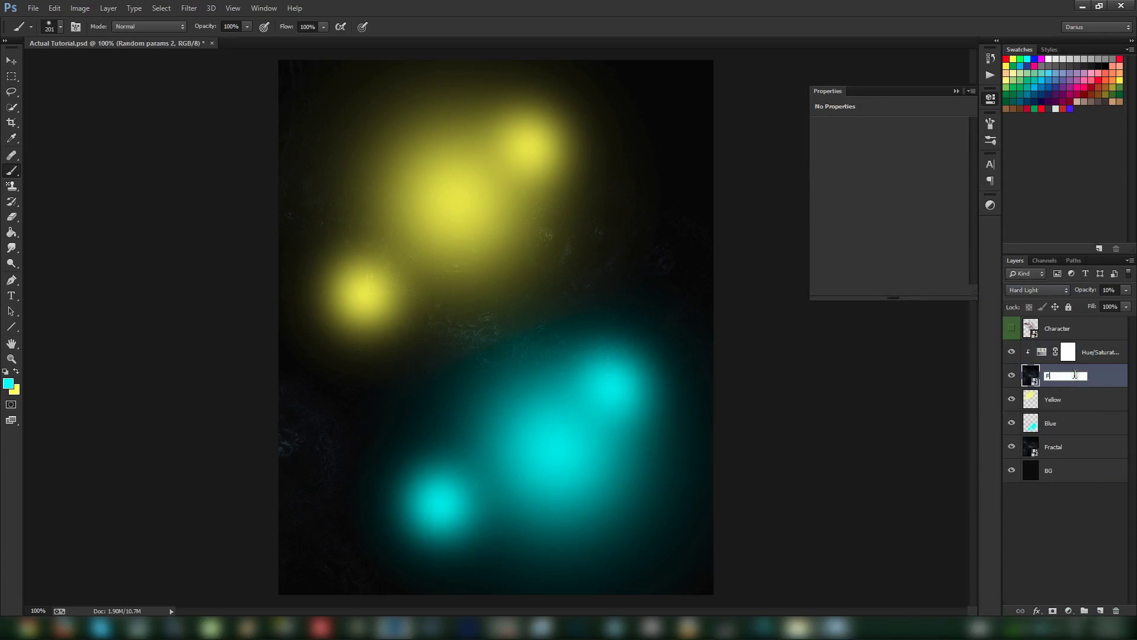
{"action": "type", "text": "ractal"}
{"action": "key", "text": "Return"}
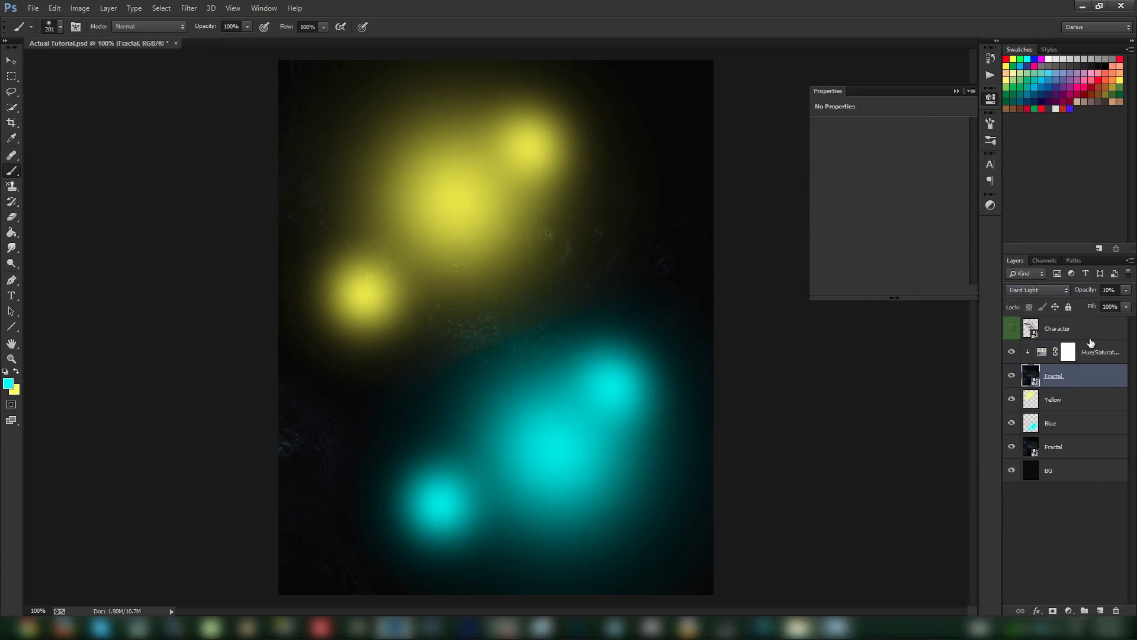
- Lower the saturation of the clipped Hue/Saturation adjustment to its minimum to remove the upper Fractal layer's color
{"action": "left_click", "coordinate": [1039, 356]}
{"action": "left_click", "coordinate": [1039, 355]}
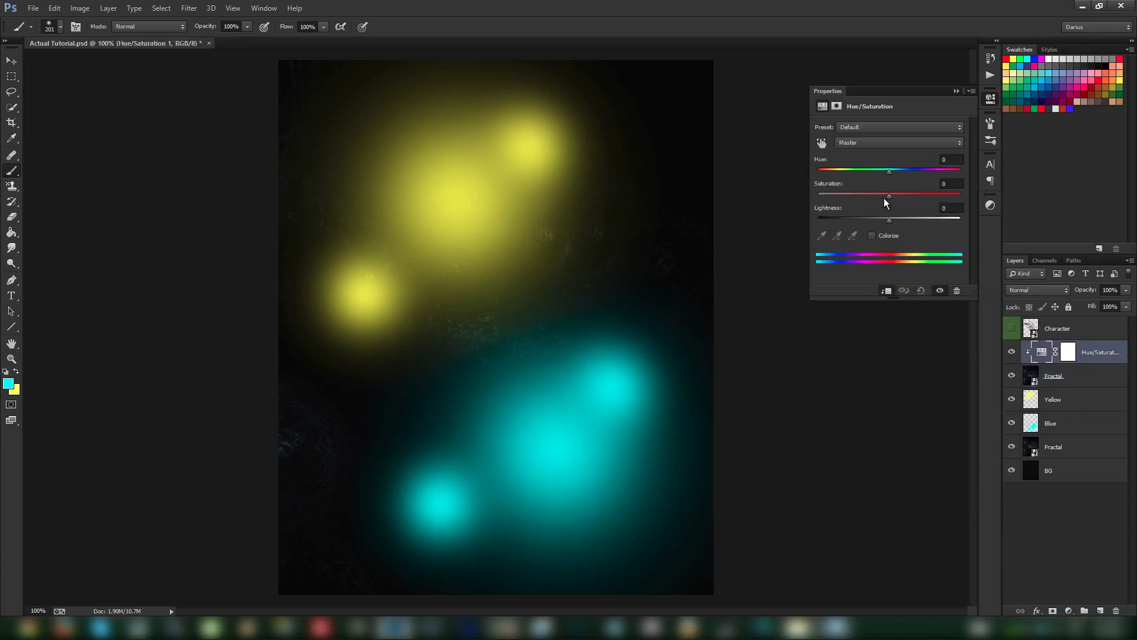
{"action": "left_click_drag", "start_coordinate": [891, 197], "coordinate": [788, 195]}
{"action": "left_click", "coordinate": [955, 92]}
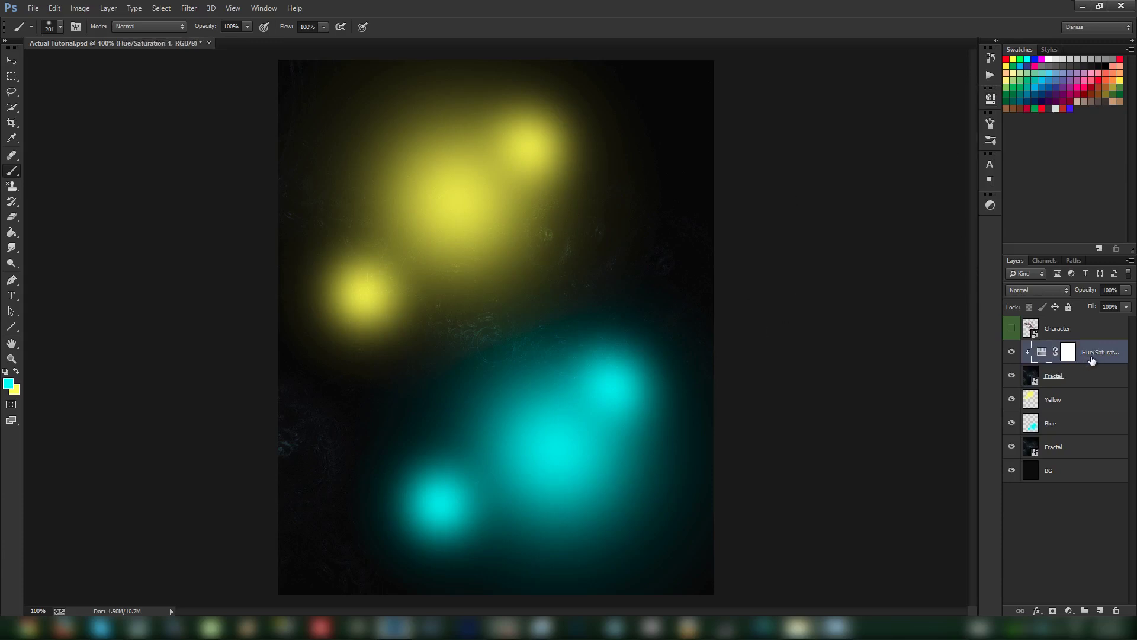
- Add a new layer directly above the lower Fractal layer and set its blend mode to Color
{"action": "left_click", "coordinate": [1085, 468]}
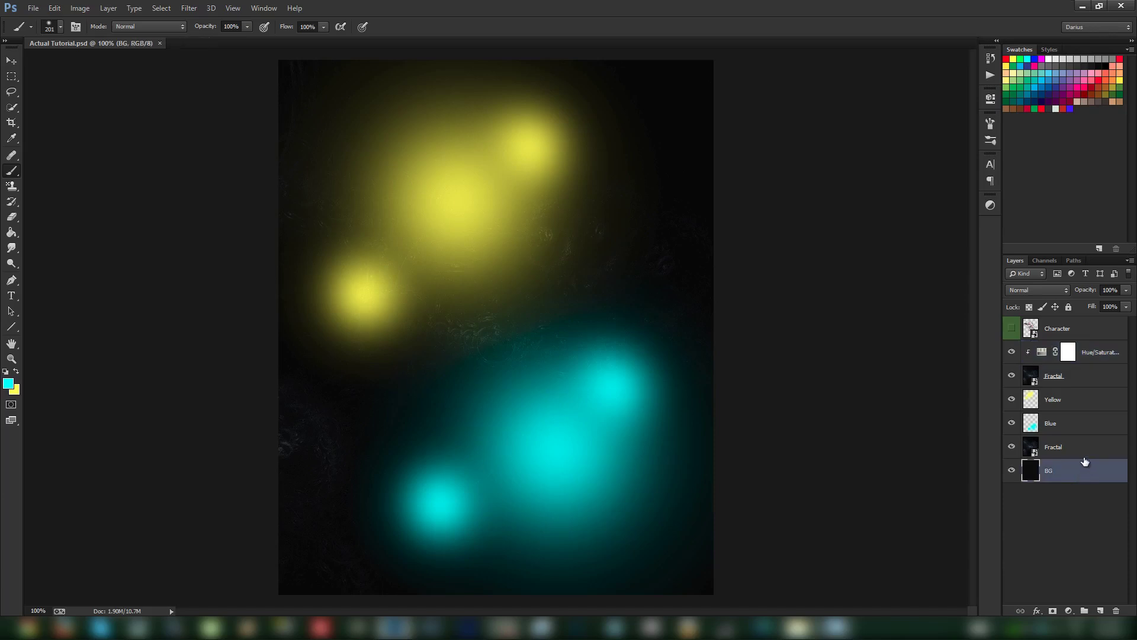
{"action": "left_click", "coordinate": [11, 233]}
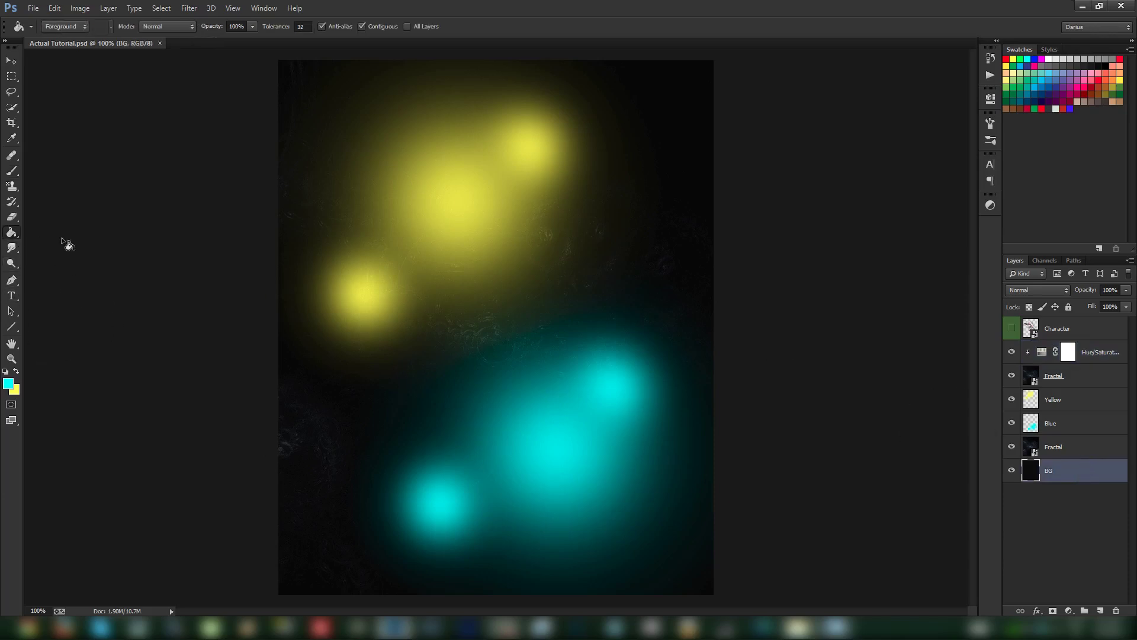
{"action": "left_click", "coordinate": [1078, 451]}
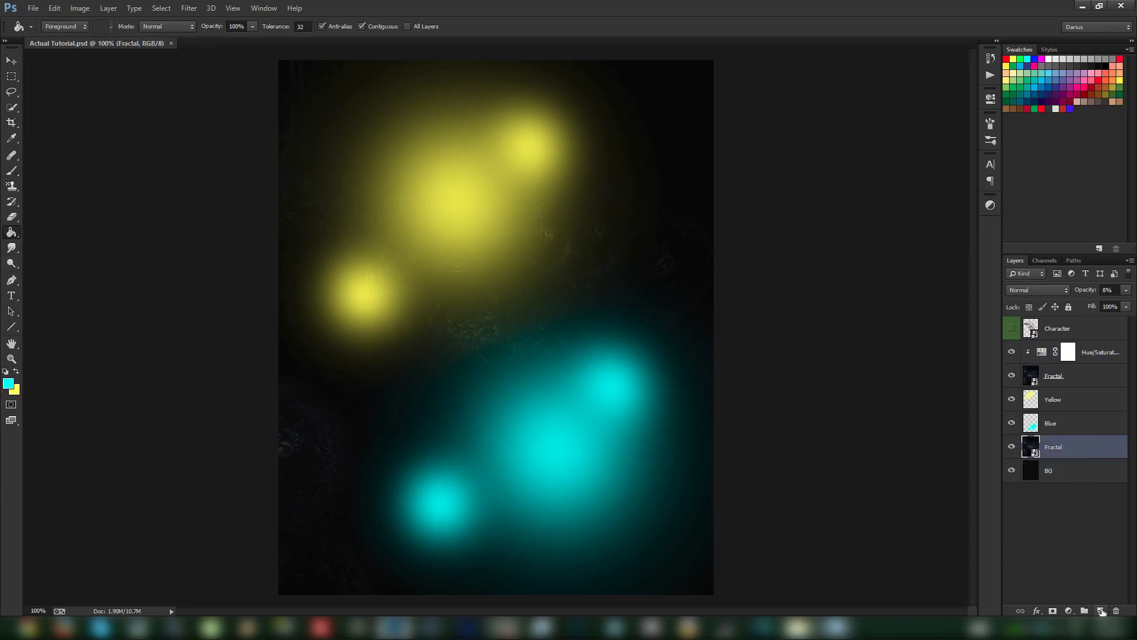
{"action": "left_click", "coordinate": [1100, 611]}
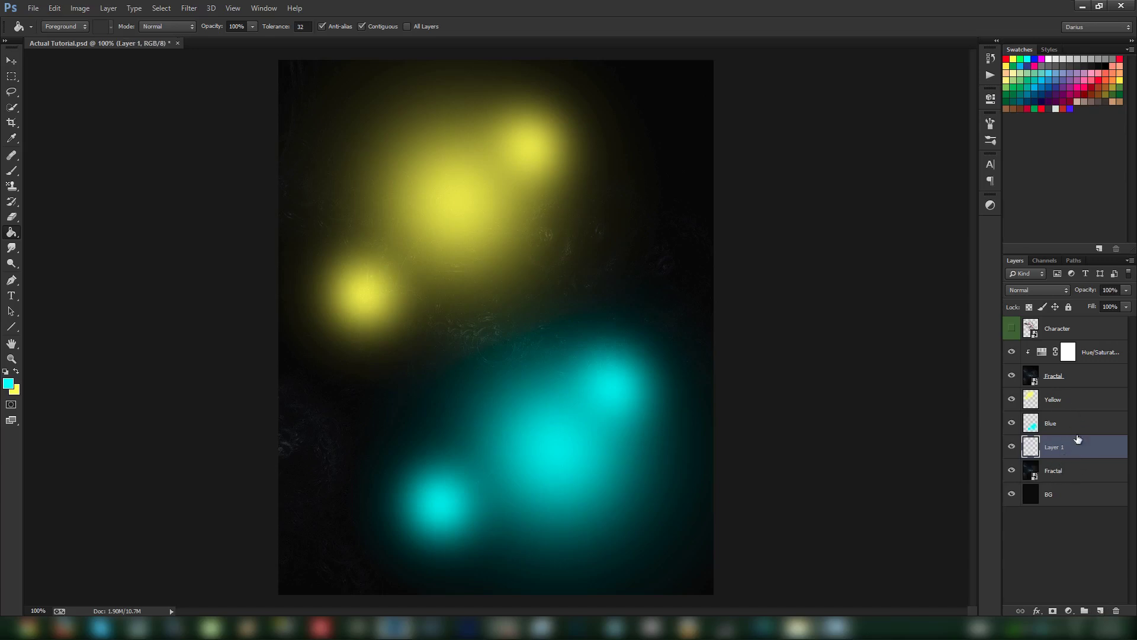
{"action": "left_click", "coordinate": [1054, 289]}
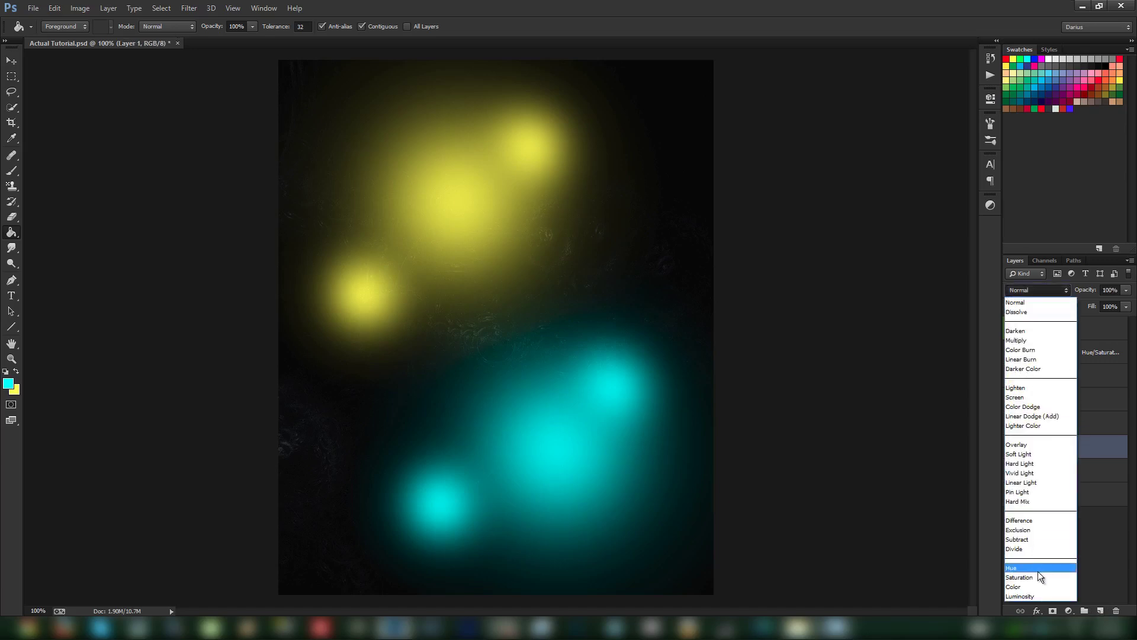
{"action": "left_click", "coordinate": [1044, 584]}
- Paint cyan over the lower part of the canvas on Layer 1 with a 419 px brush at 0% hardness
{"action": "left_click", "coordinate": [12, 172]}
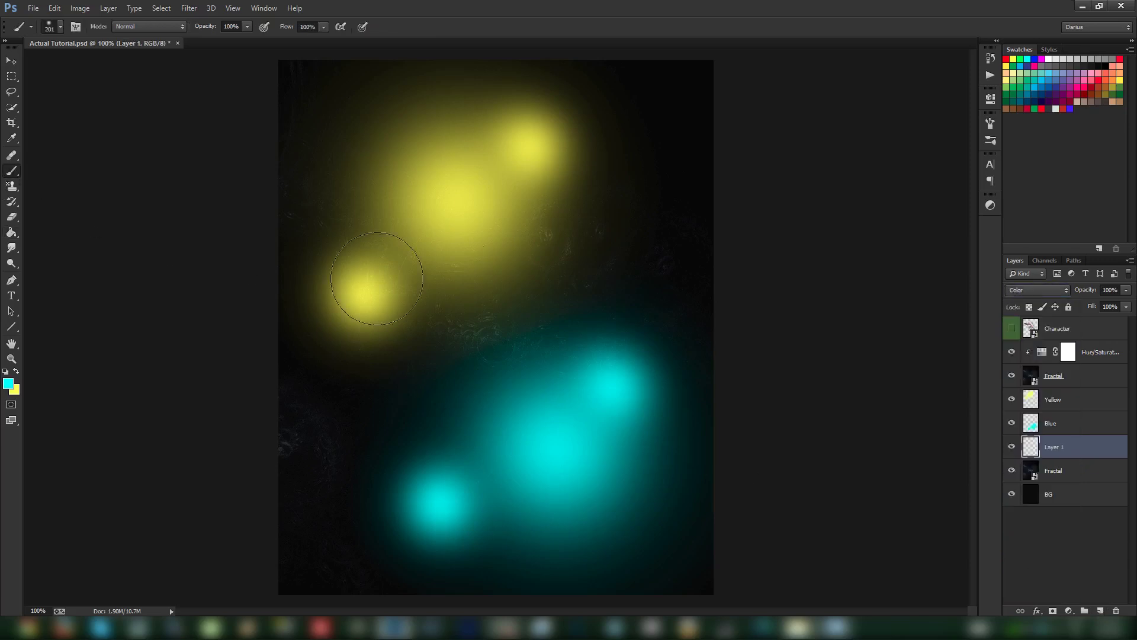
{"action": "right_click", "coordinate": [540, 286]}
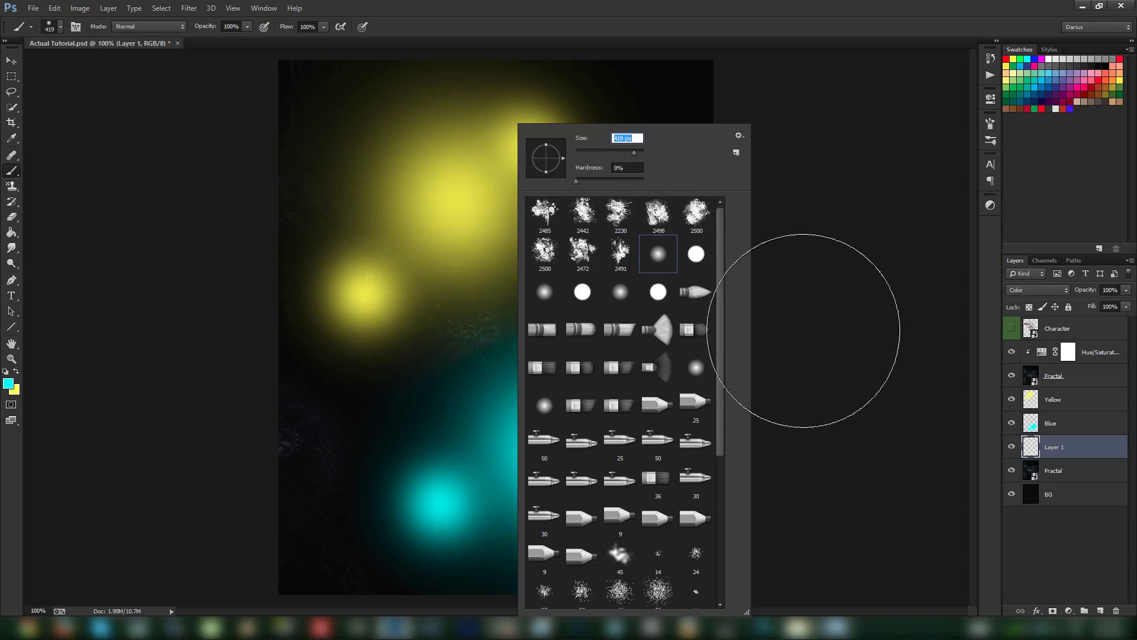
{"action": "left_click", "coordinate": [1086, 449]}
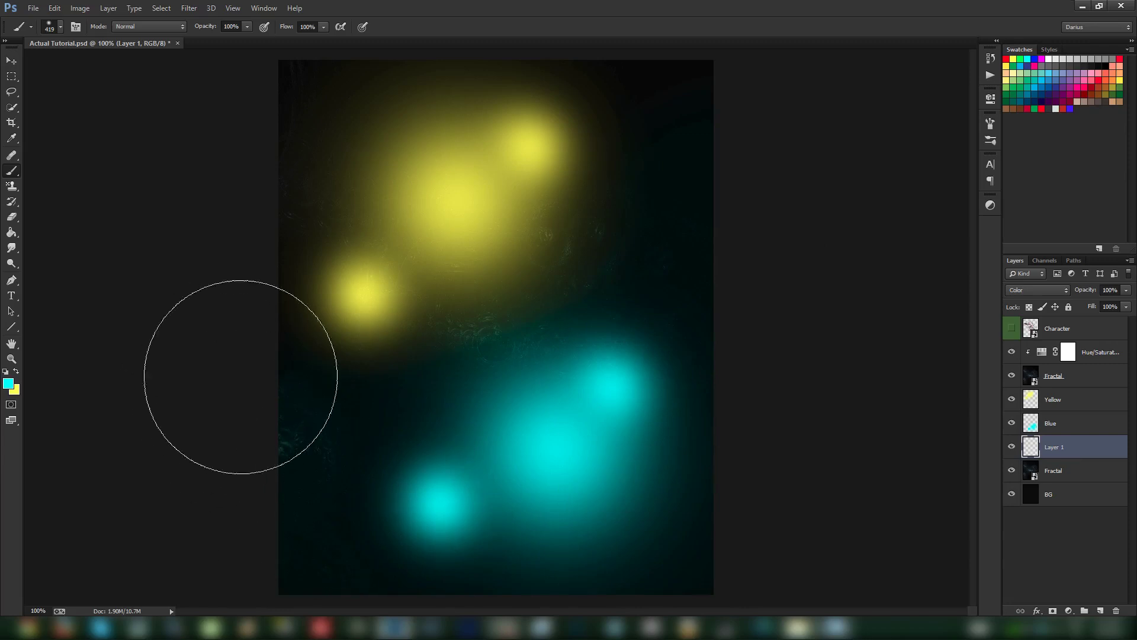
{"action": "left_click", "coordinate": [491, 483]}
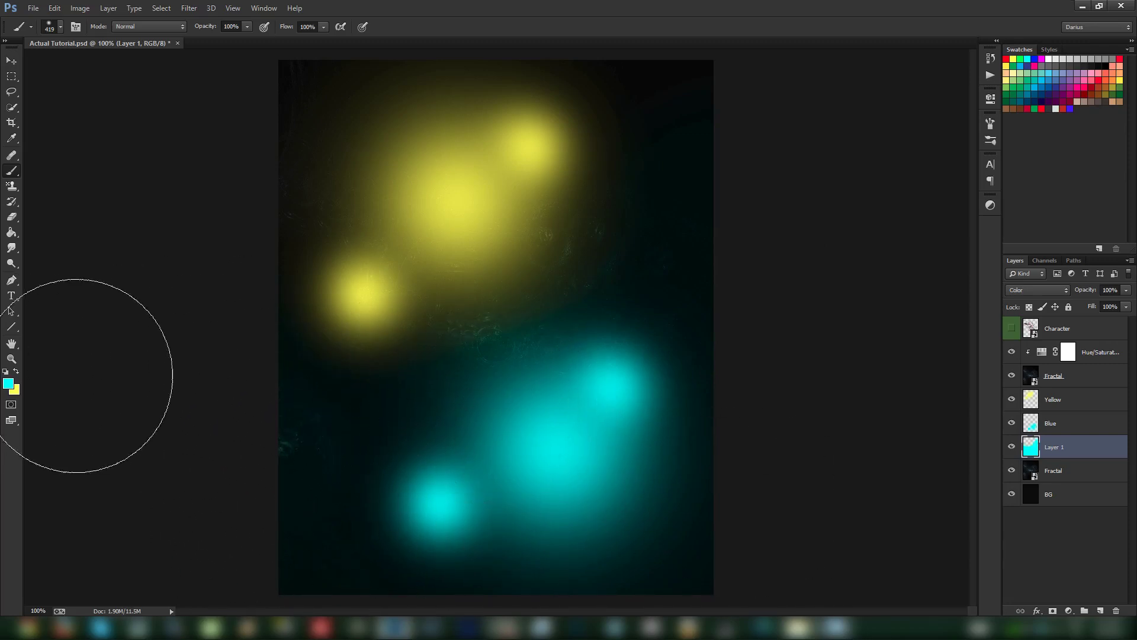
- Paint yellow over the upper part of Layer 1 and touch up the boundary with cyan near the canvas's left edge
{"action": "key", "text": "x"}
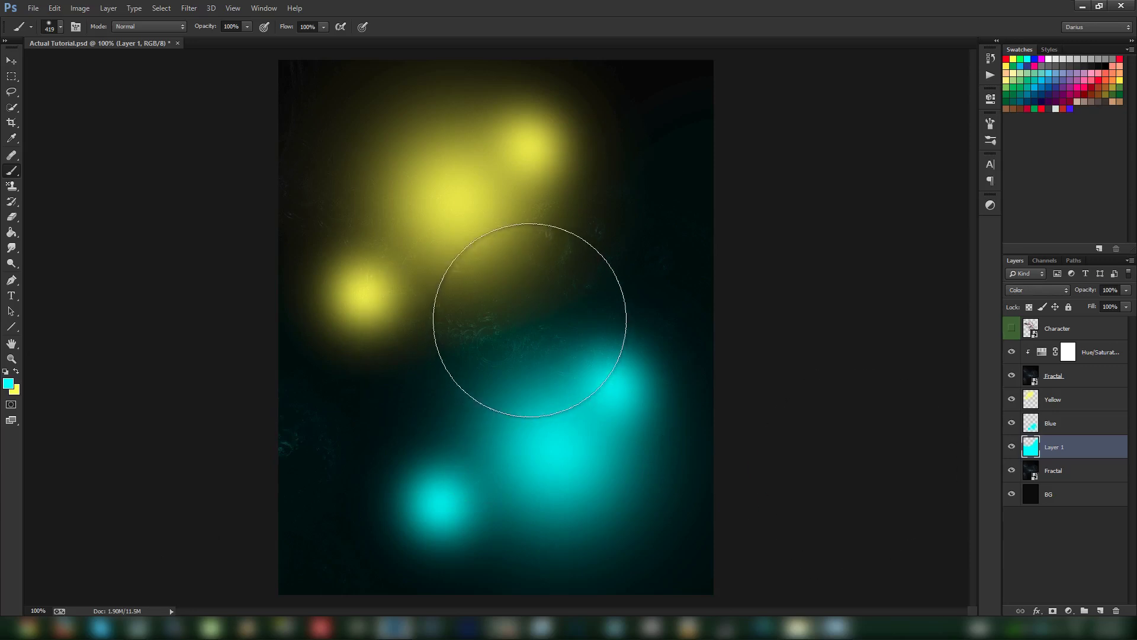
{"action": "mouse_move", "coordinate": [650, 112]}
{"action": "left_mouse_down"}
{"action": "mouse_move", "coordinate": [267, 147]}
{"action": "mouse_move", "coordinate": [414, 272]}
{"action": "mouse_move", "coordinate": [671, 131]}
{"action": "left_mouse_up"}
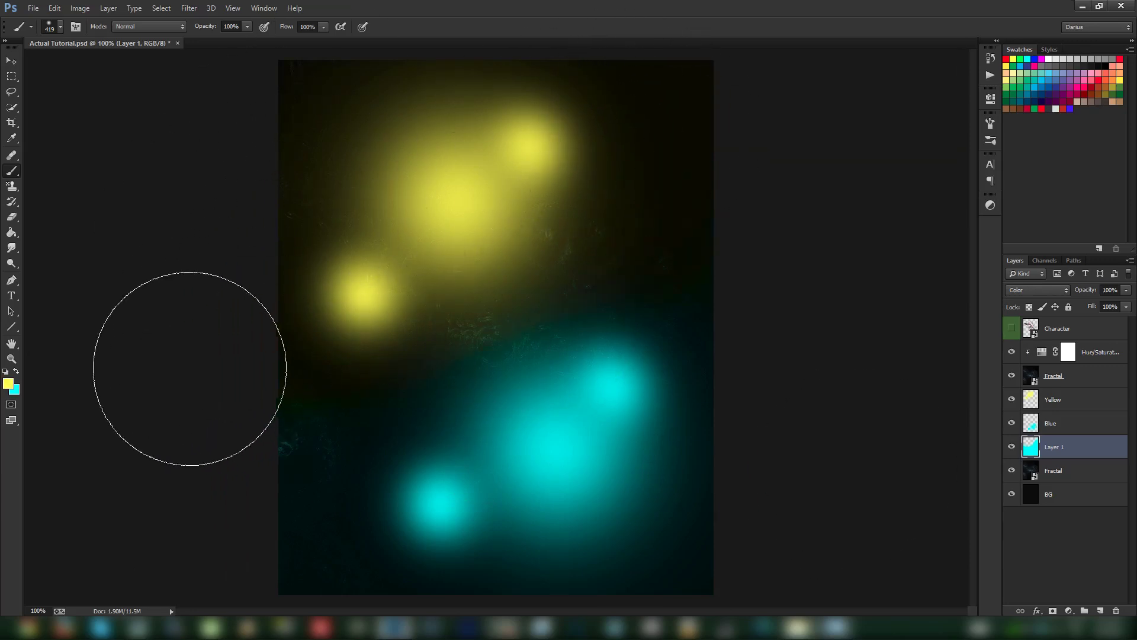
{"action": "key", "text": "x"}
{"action": "mouse_move", "coordinate": [264, 438]}
{"action": "left_mouse_down"}
{"action": "mouse_move", "coordinate": [275, 452]}
{"action": "mouse_move", "coordinate": [426, 432]}
{"action": "left_mouse_up"}
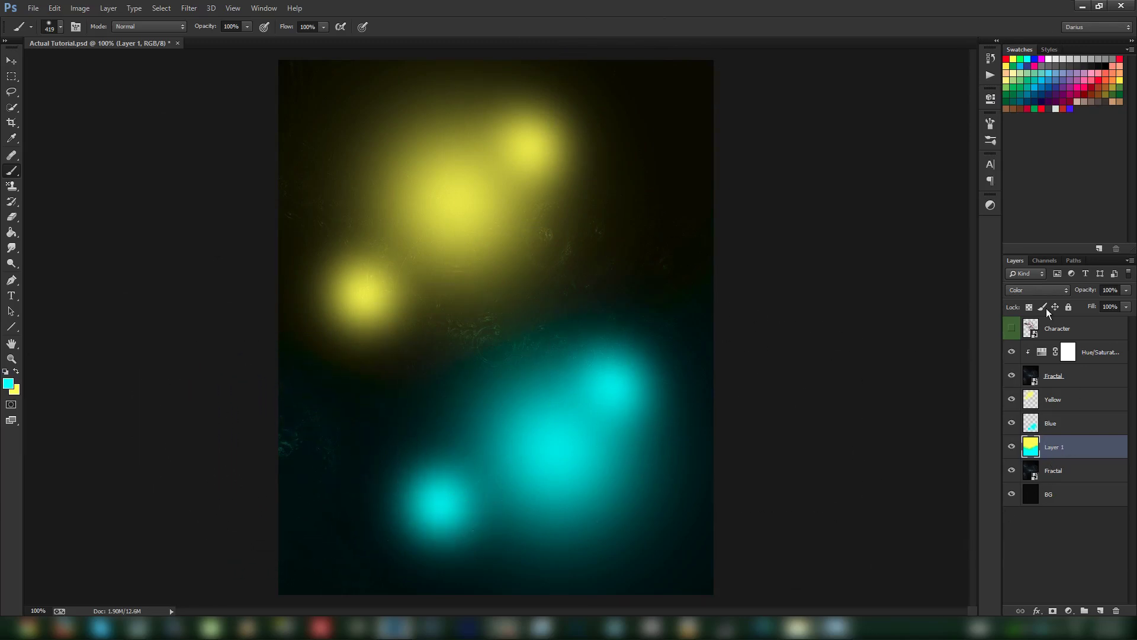
- Set Layer 1's opacity to 52% and save the document
{"action": "left_click_drag", "start_coordinate": [1085, 295], "coordinate": [1057, 294]}
{"action": "key", "text": "ctrl+s"}
- Stretch the lower Fractal layer rightward and upward beyond the canvas with Free Transform and save the document
{"action": "left_click", "coordinate": [1090, 474]}
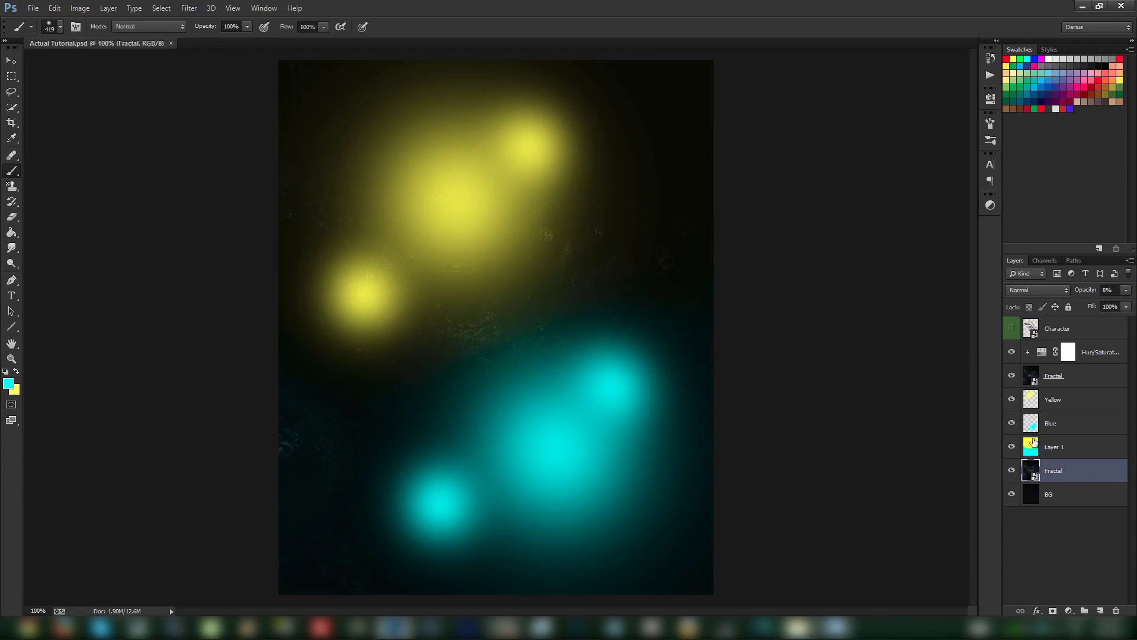
{"action": "key", "text": "ctrl+t"}
{"action": "key", "text": "ctrl+0"}
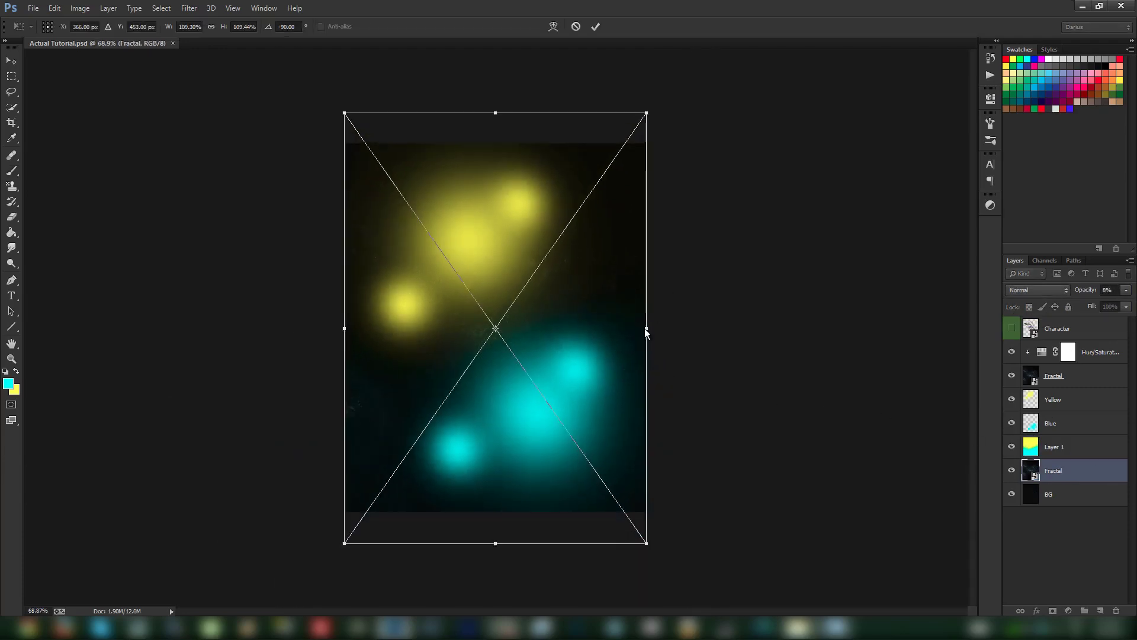
{"action": "left_click_drag", "start_coordinate": [644, 328], "coordinate": [738, 328]}
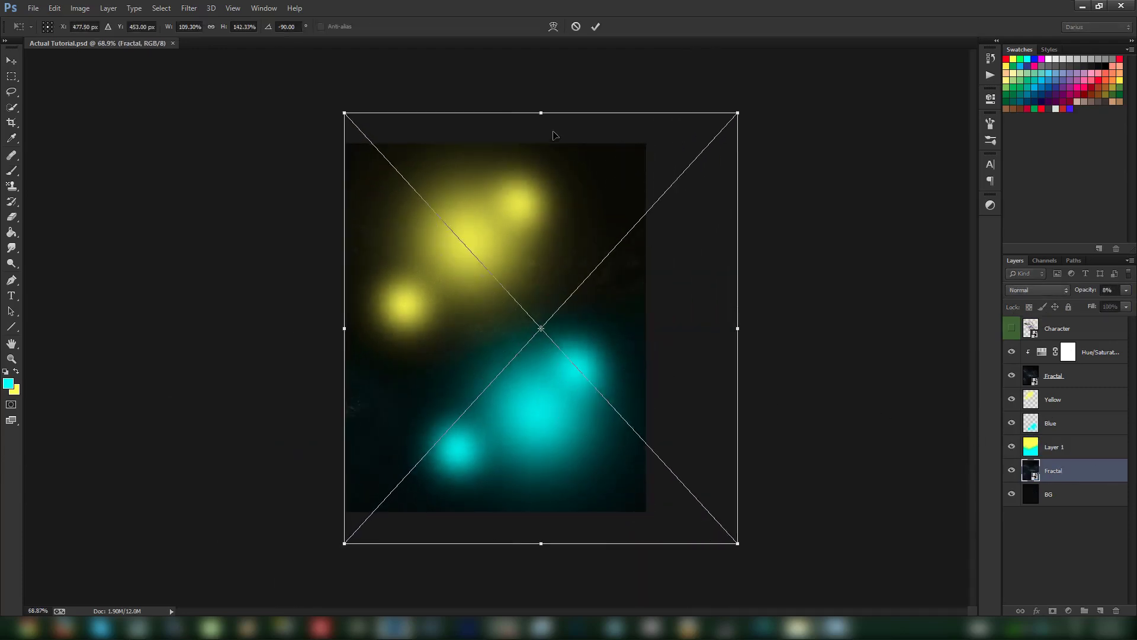
{"action": "mouse_move", "coordinate": [540, 115]}
{"action": "left_mouse_down"}
{"action": "mouse_move", "coordinate": [533, 12]}
{"action": "mouse_move", "coordinate": [527, 22]}
{"action": "left_mouse_up"}
{"action": "key", "text": "Return"}
{"action": "scroll", "coordinate": [632, 142], "scroll_direction": "up", "scroll_amount": 4}
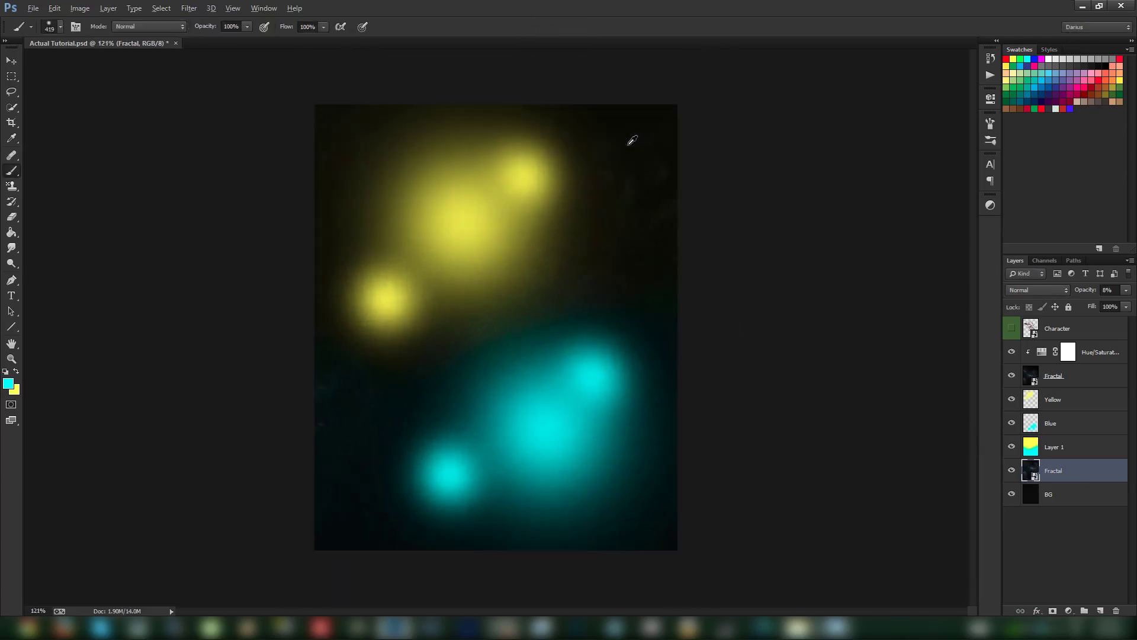
{"action": "scroll", "coordinate": [694, 249], "scroll_direction": "down", "scroll_amount": 2}
{"action": "scroll", "coordinate": [622, 232], "scroll_direction": "up", "scroll_amount": 1}
{"action": "scroll", "coordinate": [576, 286], "scroll_direction": "down", "scroll_amount": 3}
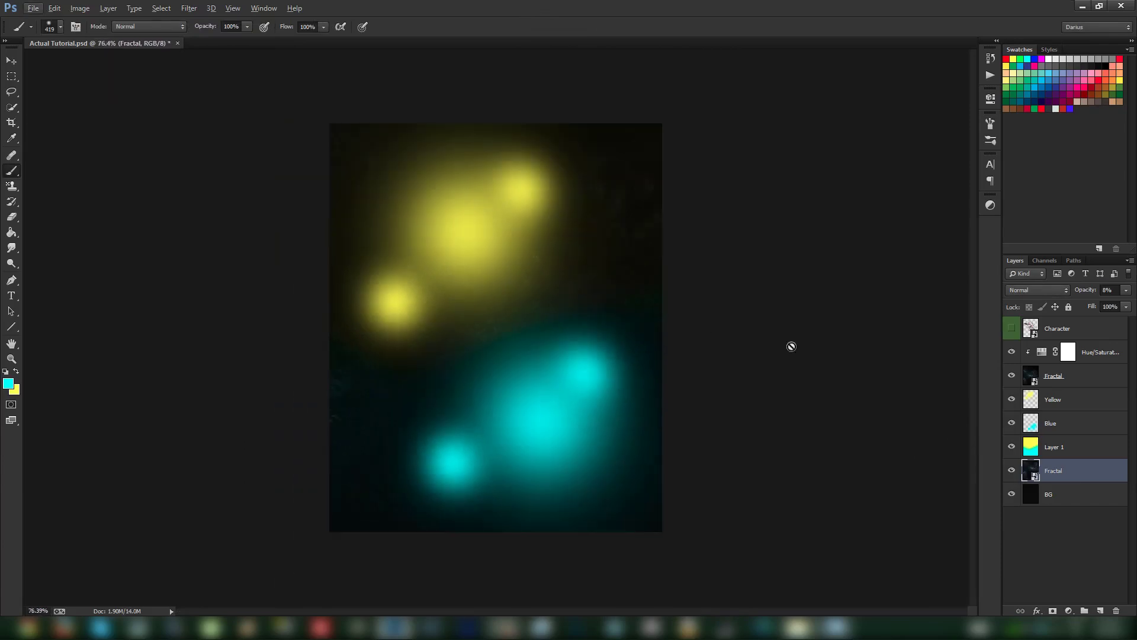
- Show the Character layer to check it against the colored background, and hide it again
{"action": "left_click", "coordinate": [1082, 452]}
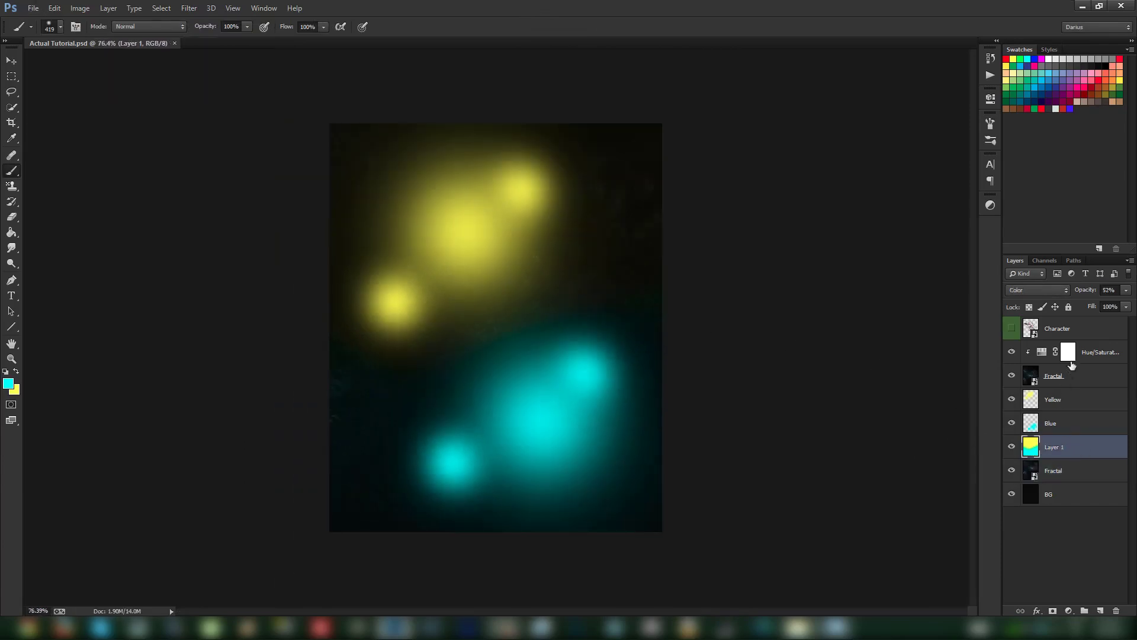
{"action": "left_click", "coordinate": [1082, 332]}
{"action": "left_click", "coordinate": [1012, 328]}
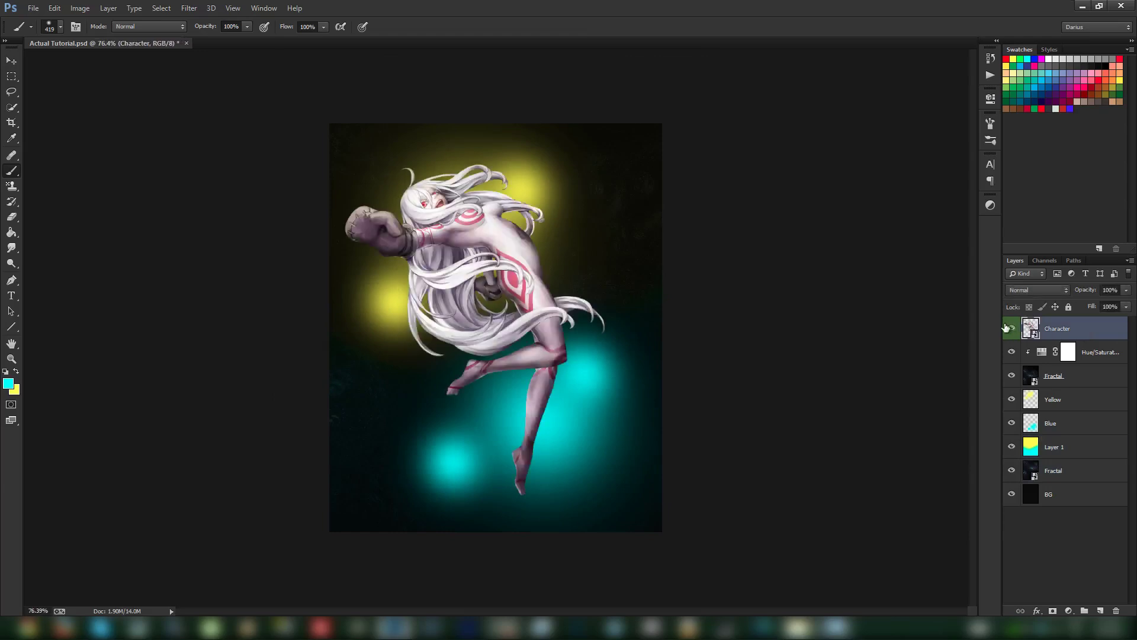
{"action": "scroll", "coordinate": [355, 241], "scroll_direction": "up", "scroll_amount": 2}
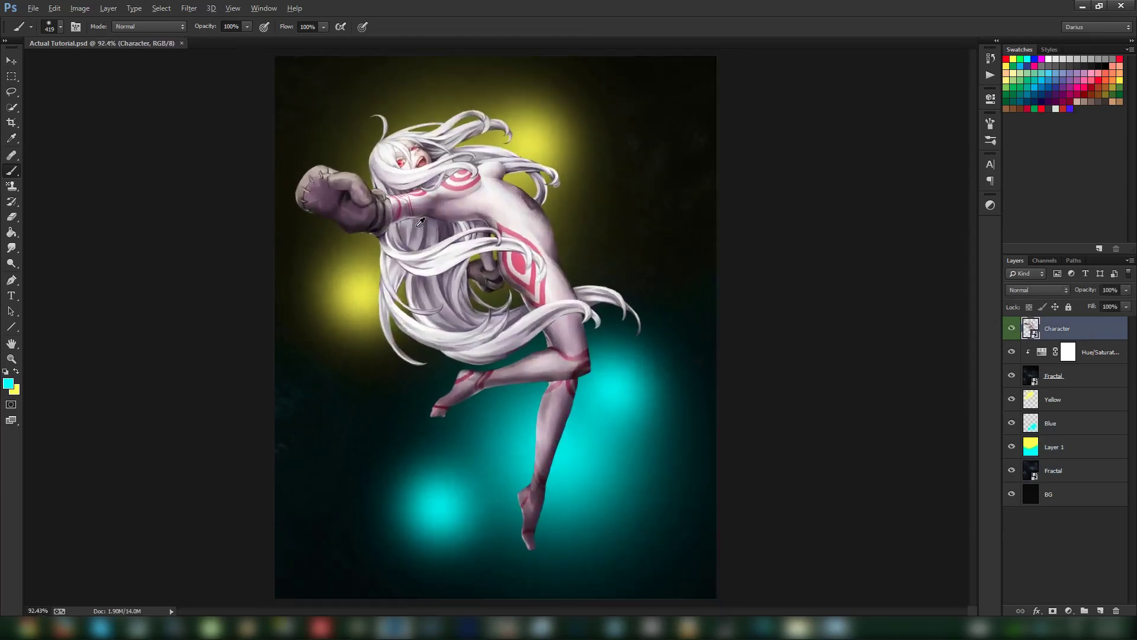
{"action": "scroll", "coordinate": [533, 296], "scroll_direction": "down", "scroll_amount": 1}
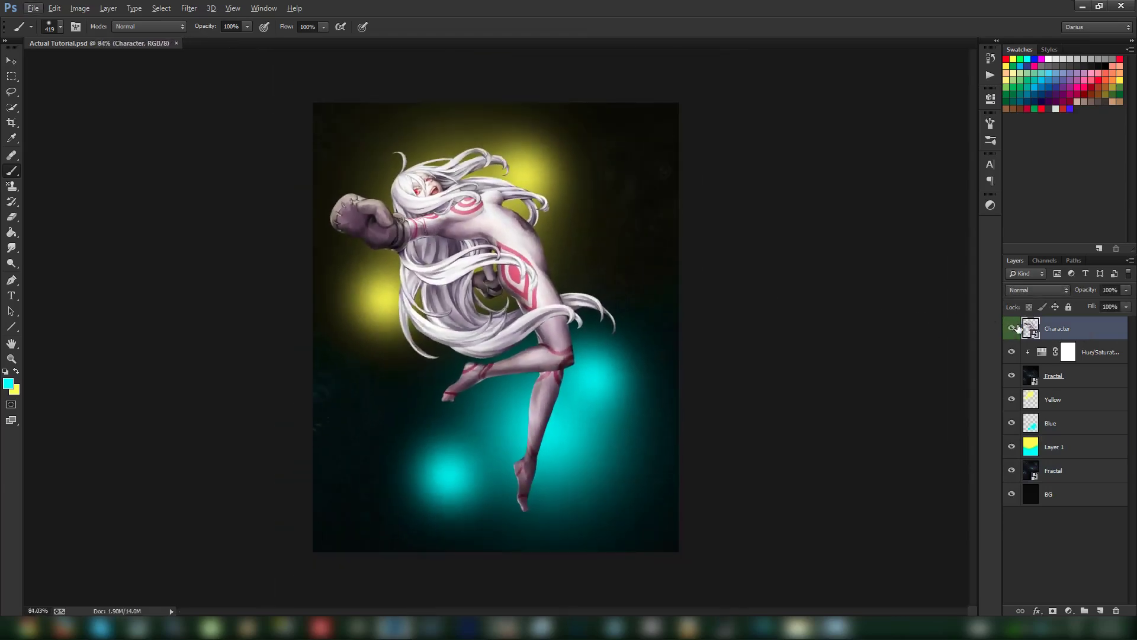
{"action": "left_click", "coordinate": [1012, 328]}
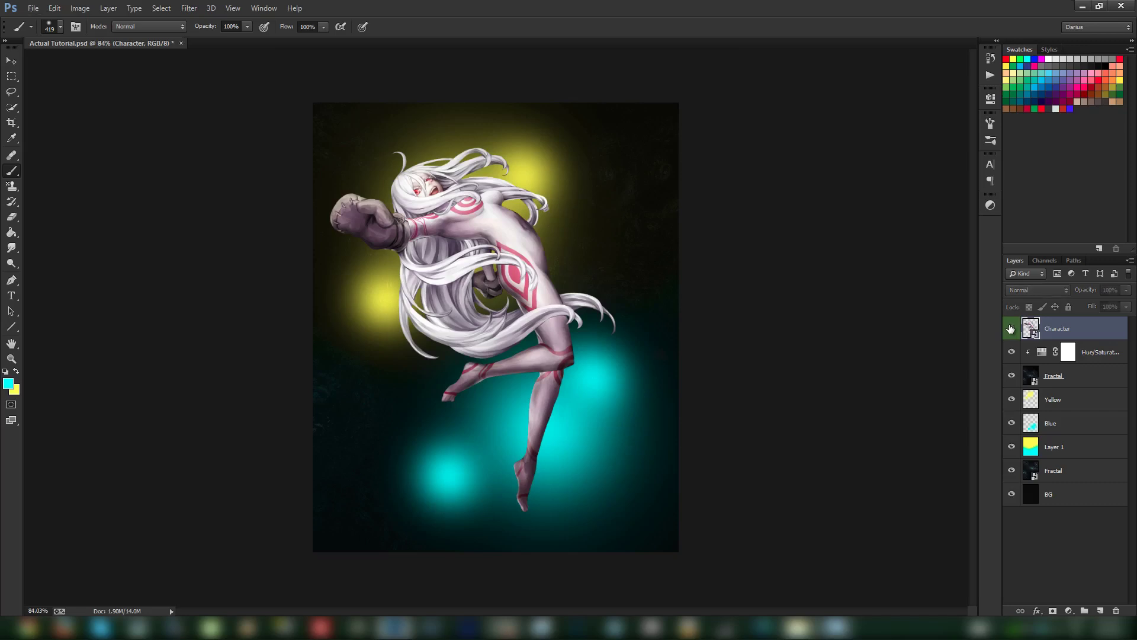
- Add a new layer directly above the Yellow layer and set its blend mode to Overlay
{"action": "left_click", "coordinate": [1111, 355]}
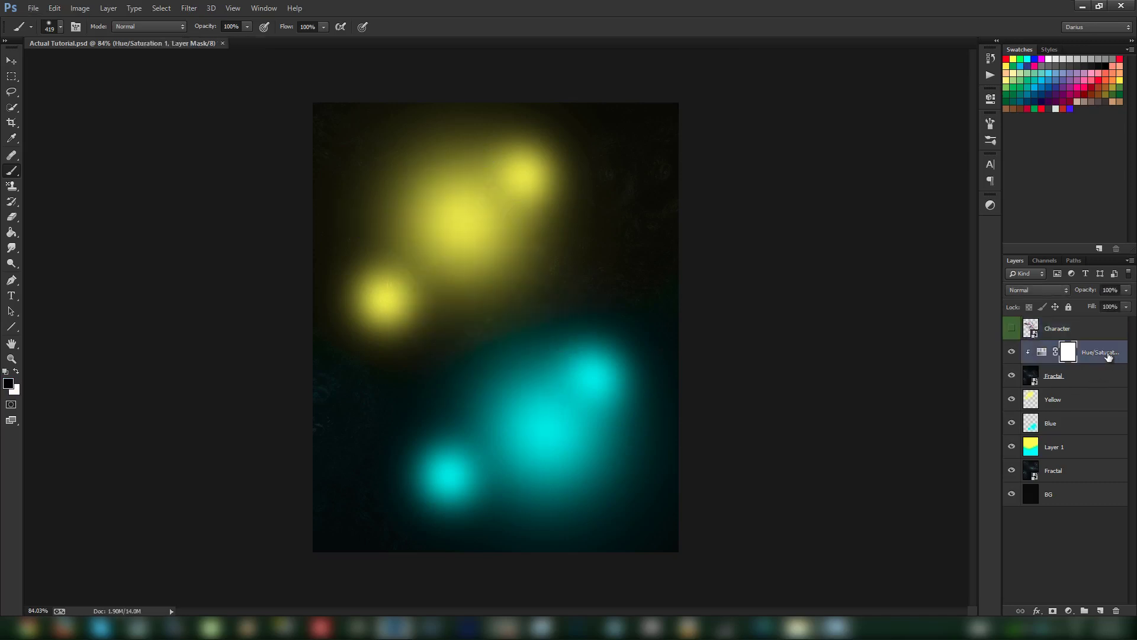
{"action": "left_click", "coordinate": [1079, 407]}
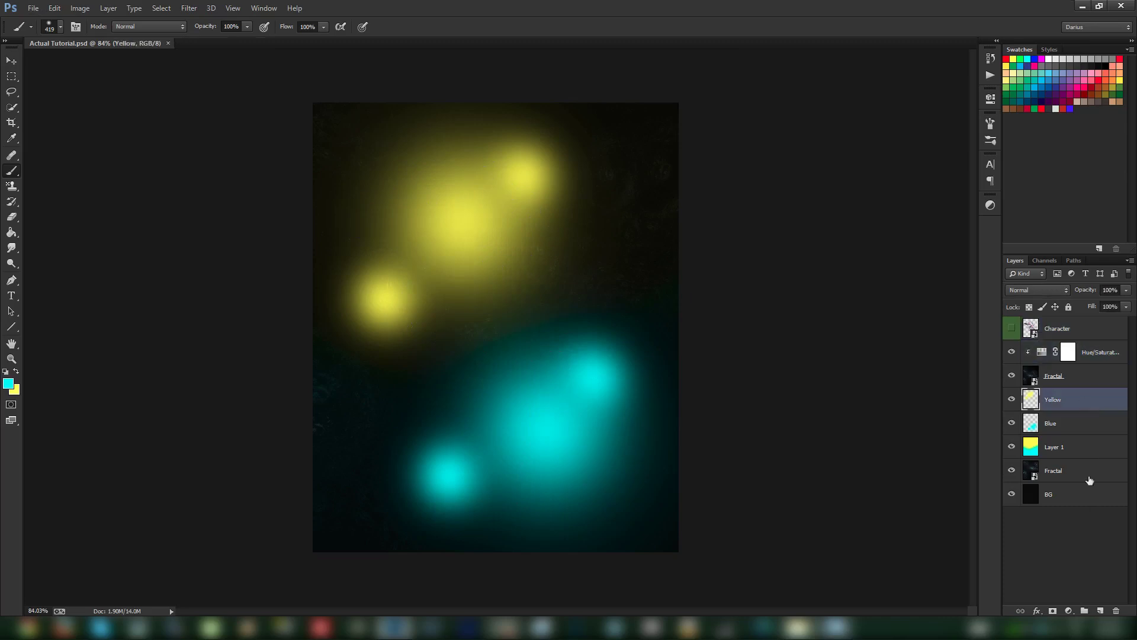
{"action": "left_click", "coordinate": [1101, 609]}
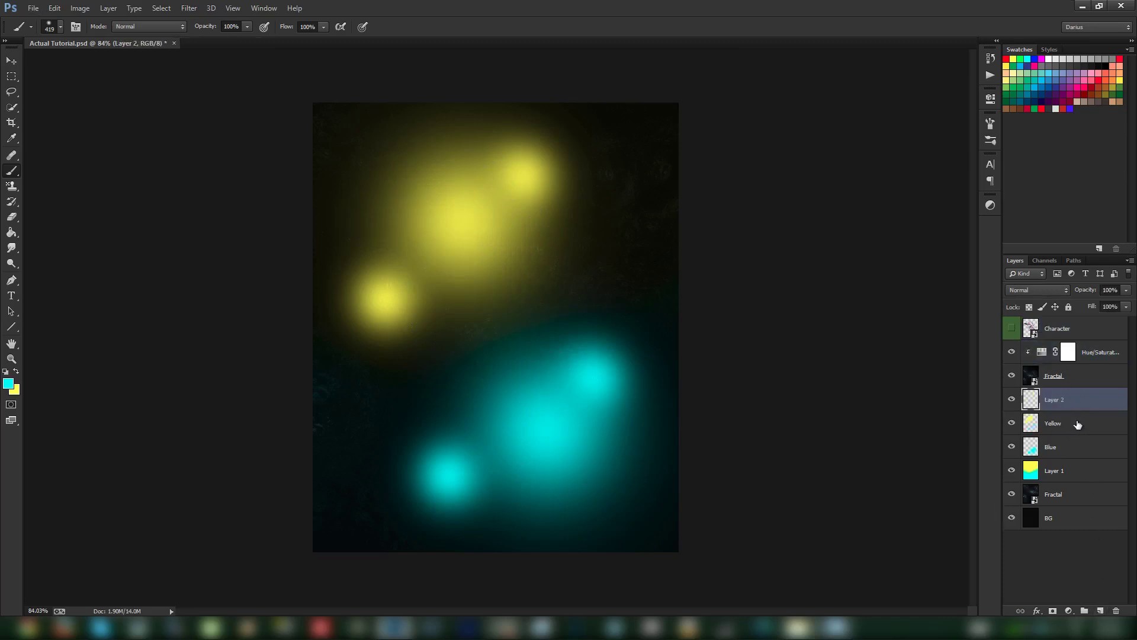
{"action": "left_click", "coordinate": [1053, 291]}
{"action": "left_click", "coordinate": [1046, 445]}
- Paint white over the large cyan light on Layer 2 with a soft 319 px brush to brighten it
{"action": "left_click", "coordinate": [57, 27]}
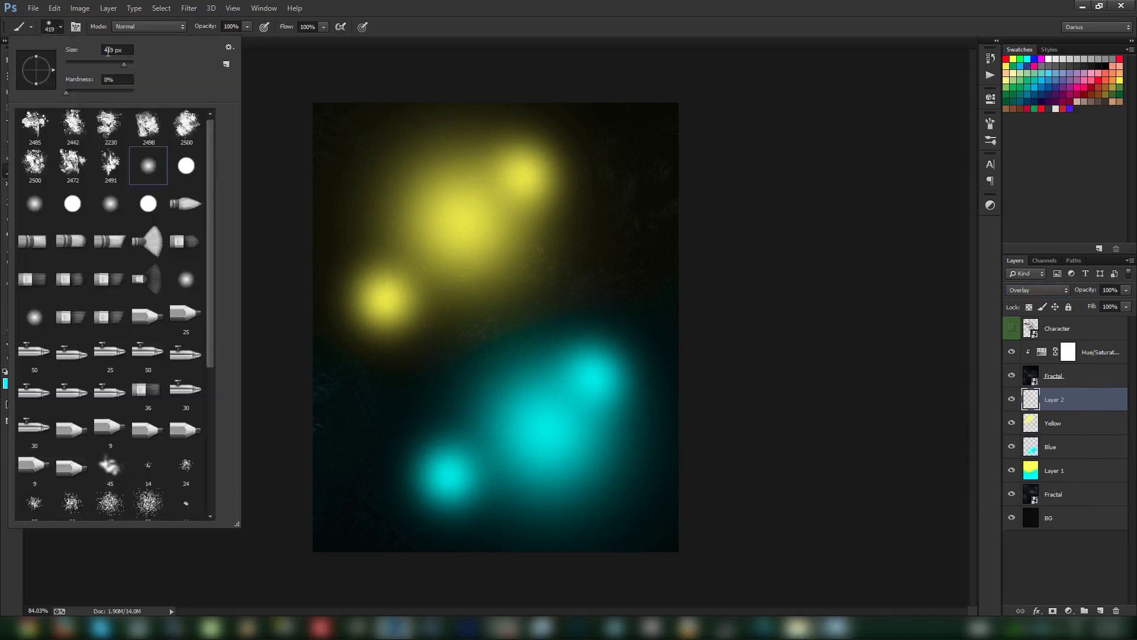
{"action": "left_click_drag", "start_coordinate": [108, 50], "coordinate": [84, 53]}
{"action": "type", "text": "3"}
{"action": "left_click", "coordinate": [1069, 400]}
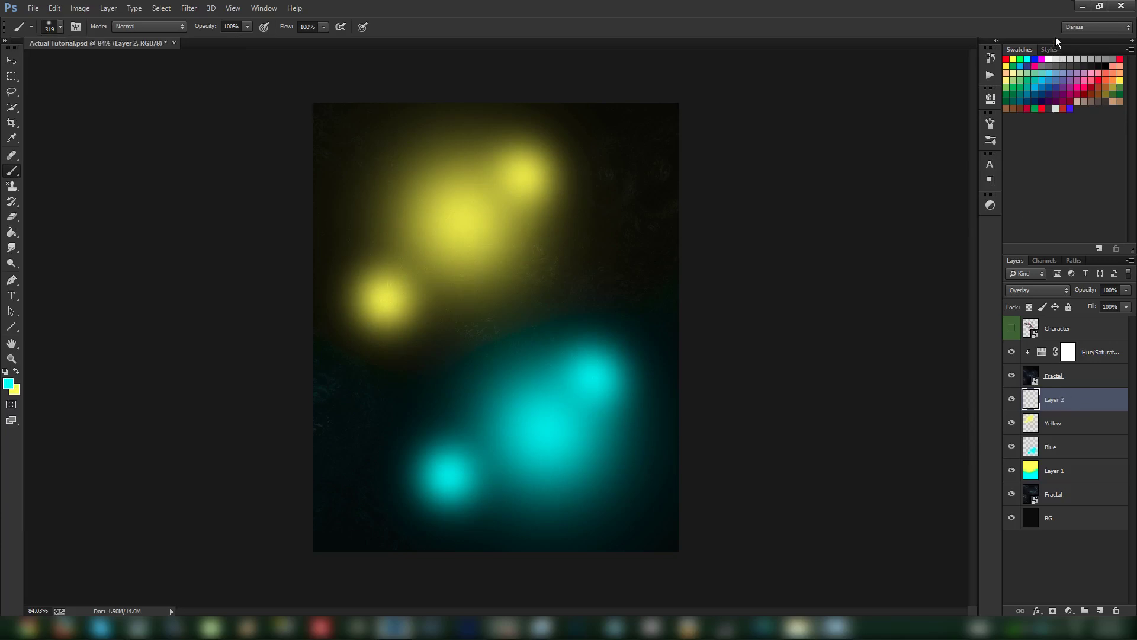
{"action": "left_click", "coordinate": [1046, 59]}
{"action": "left_click", "coordinate": [560, 401]}
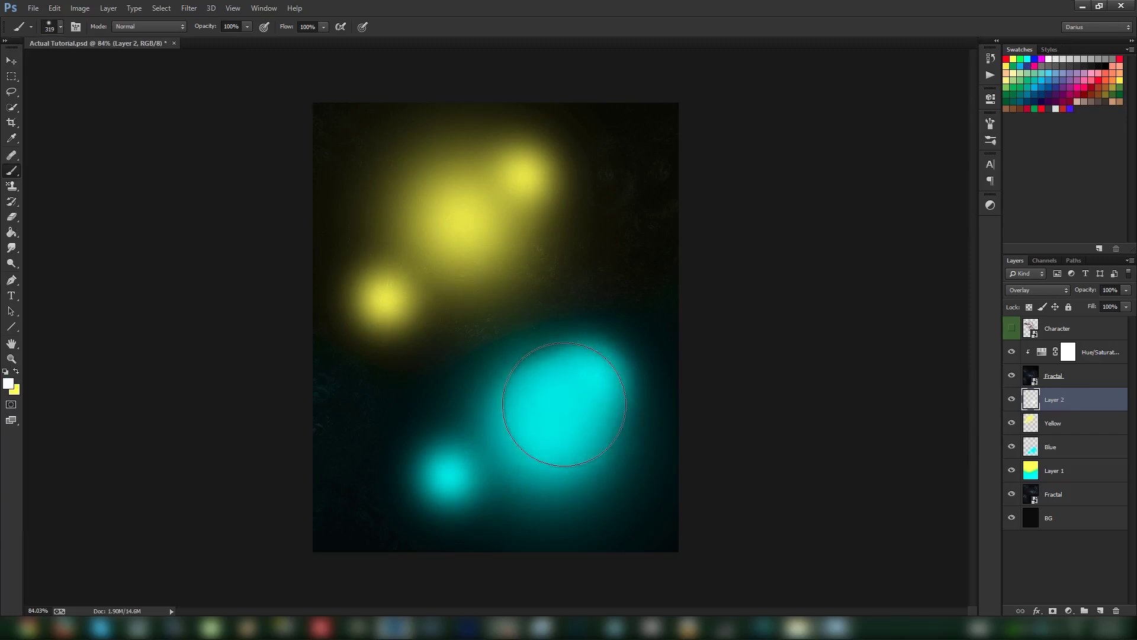
- Paint white over the large yellow light on Layer 2 to brighten it, and show the Character layer
{"action": "left_click", "coordinate": [459, 217]}
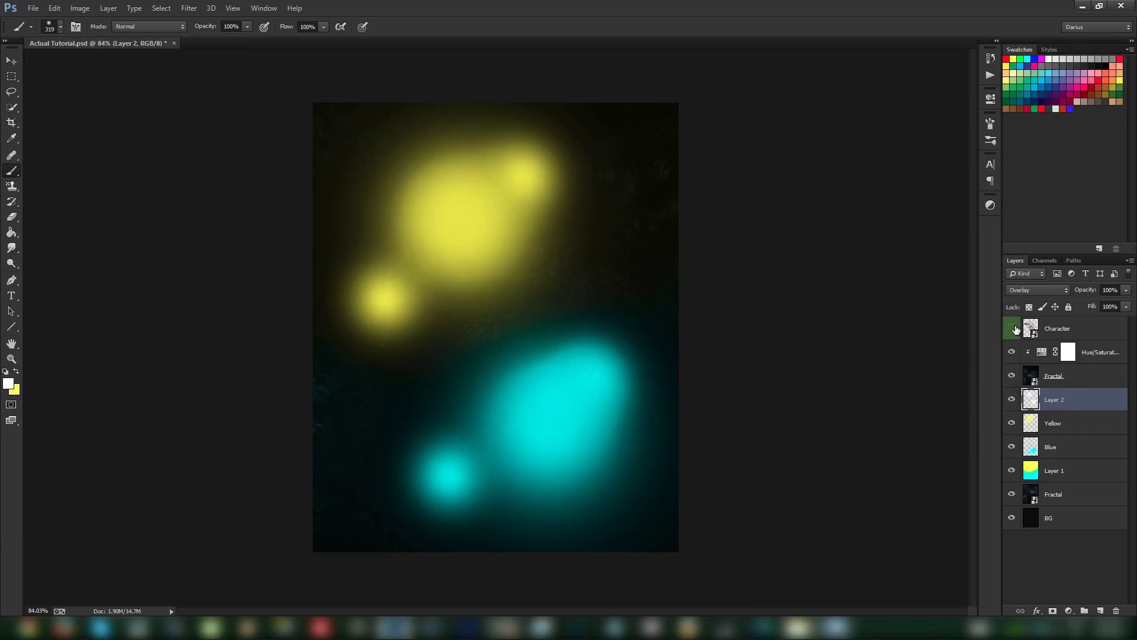
{"action": "left_click", "coordinate": [1057, 329]}
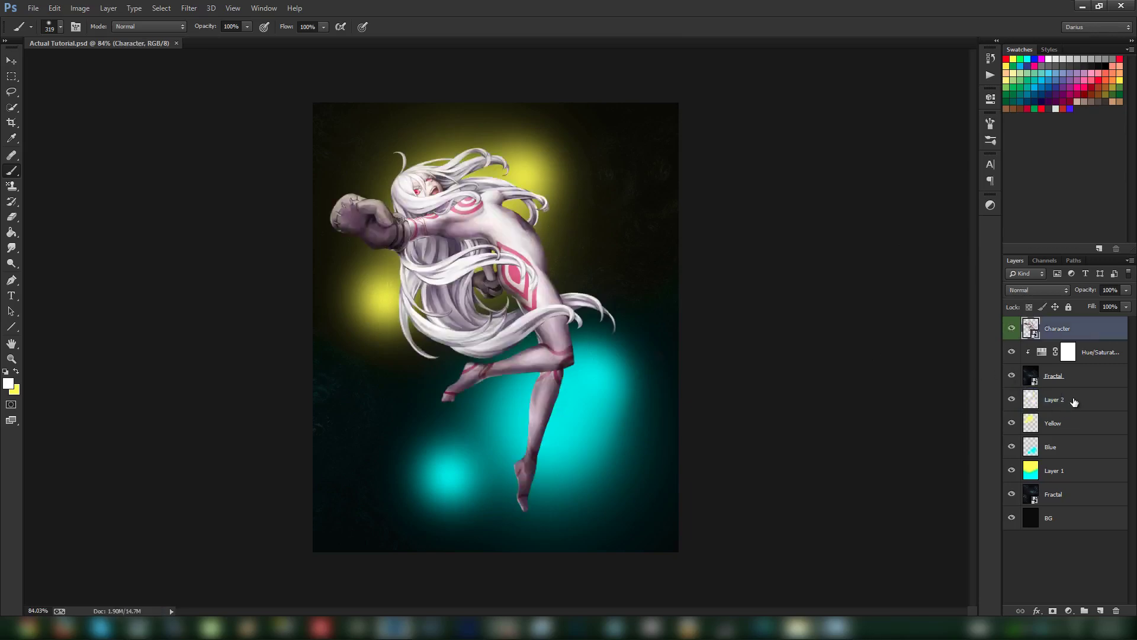
- Touch up the background lights on Layer 2 around the character with a soft 160 px white brush, and save the document
{"action": "left_click", "coordinate": [1066, 400]}
{"action": "right_click", "coordinate": [561, 285]}
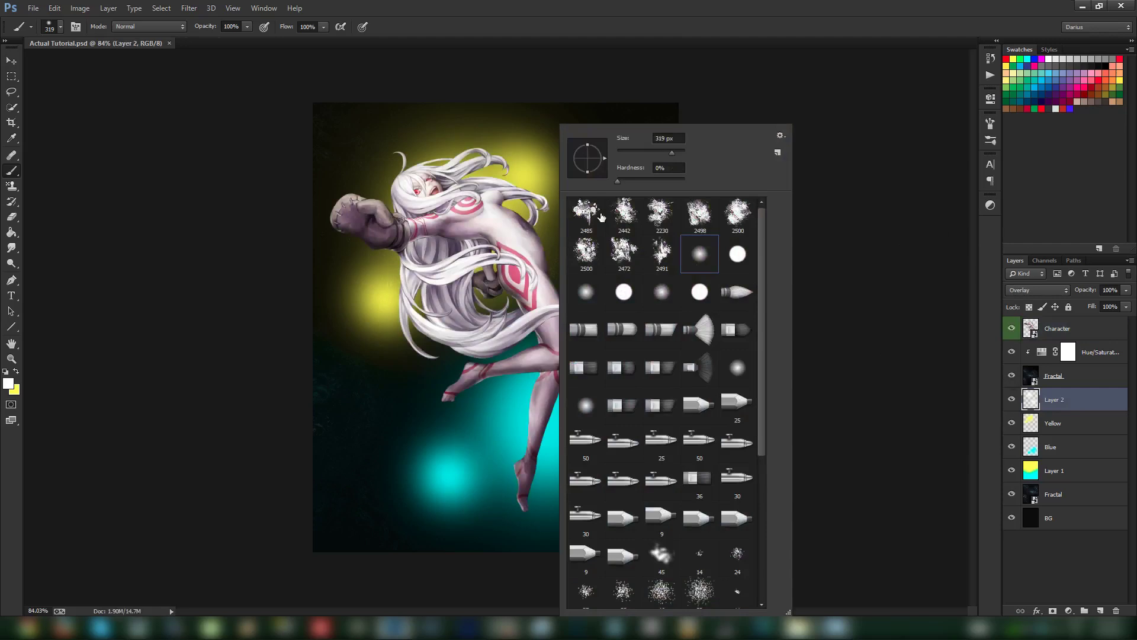
{"action": "left_click", "coordinate": [662, 151]}
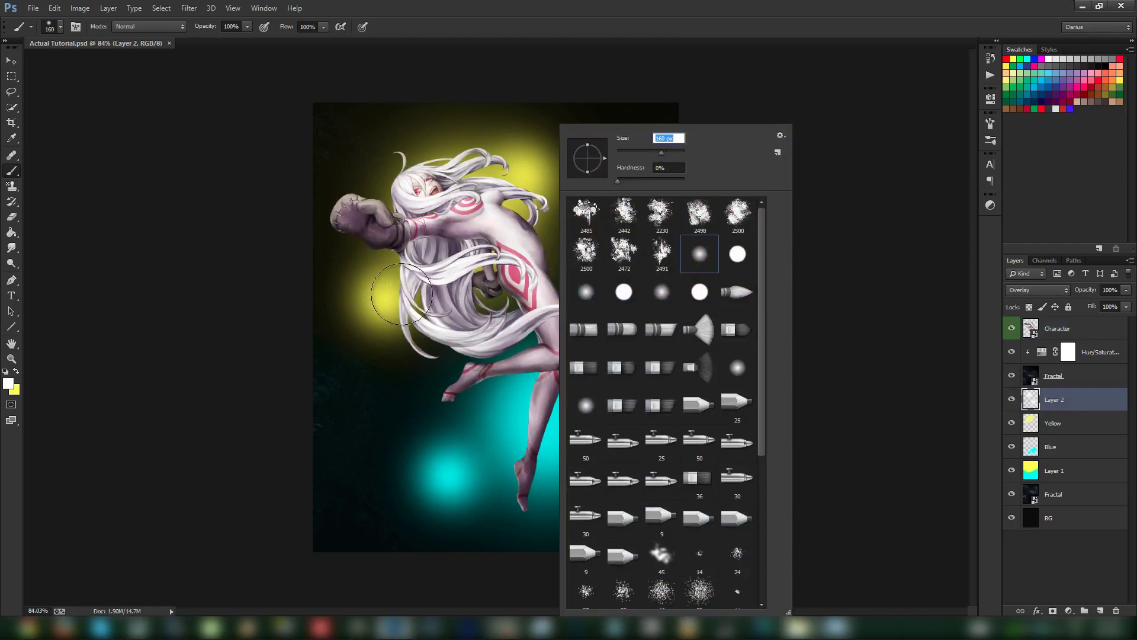
{"action": "left_click", "coordinate": [419, 289]}
{"action": "key", "text": "ctrl+z"}
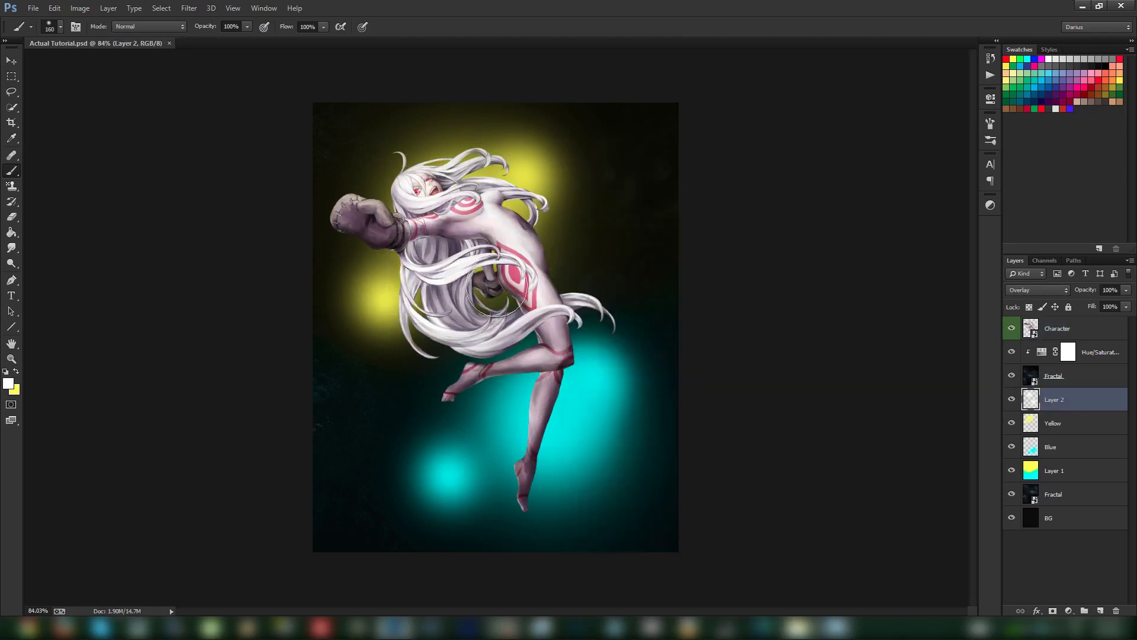
{"action": "left_click", "coordinate": [495, 296]}
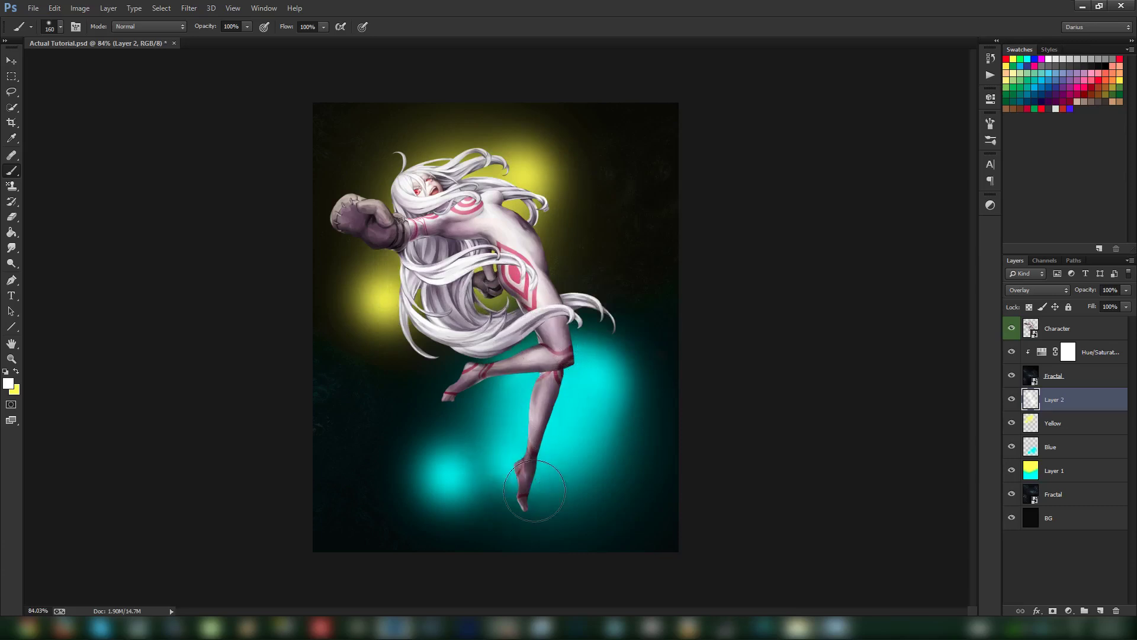
{"action": "key", "text": "ctrl+s"}
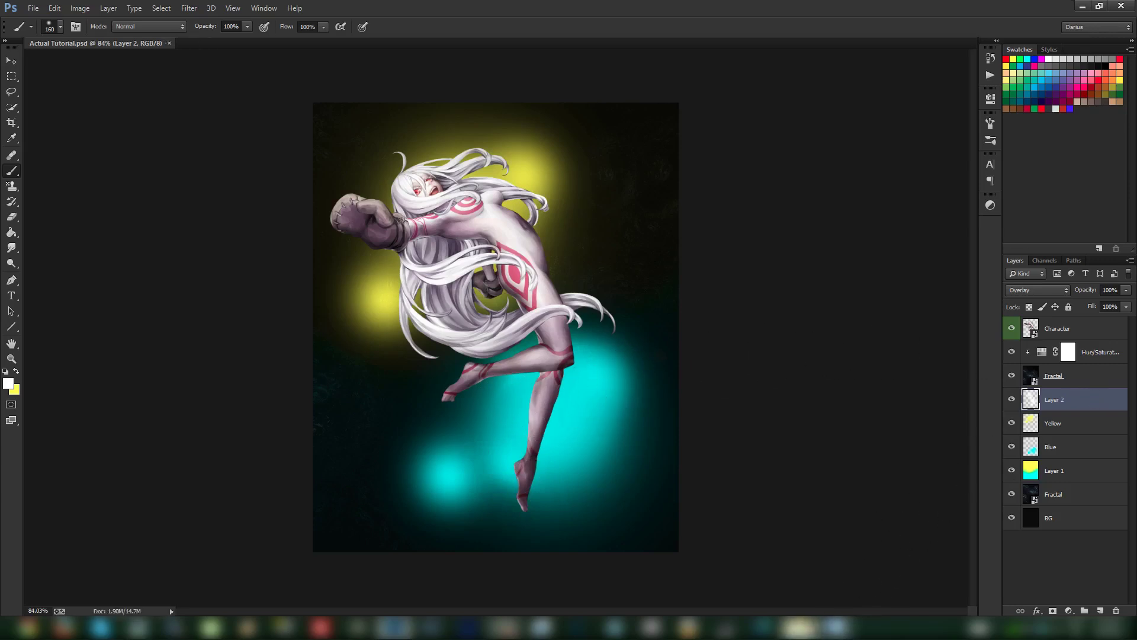
- Place the Random2 image from the Vert Sig Tut folder into the document above Layer 2
{"action": "left_click", "coordinate": [798, 626]}
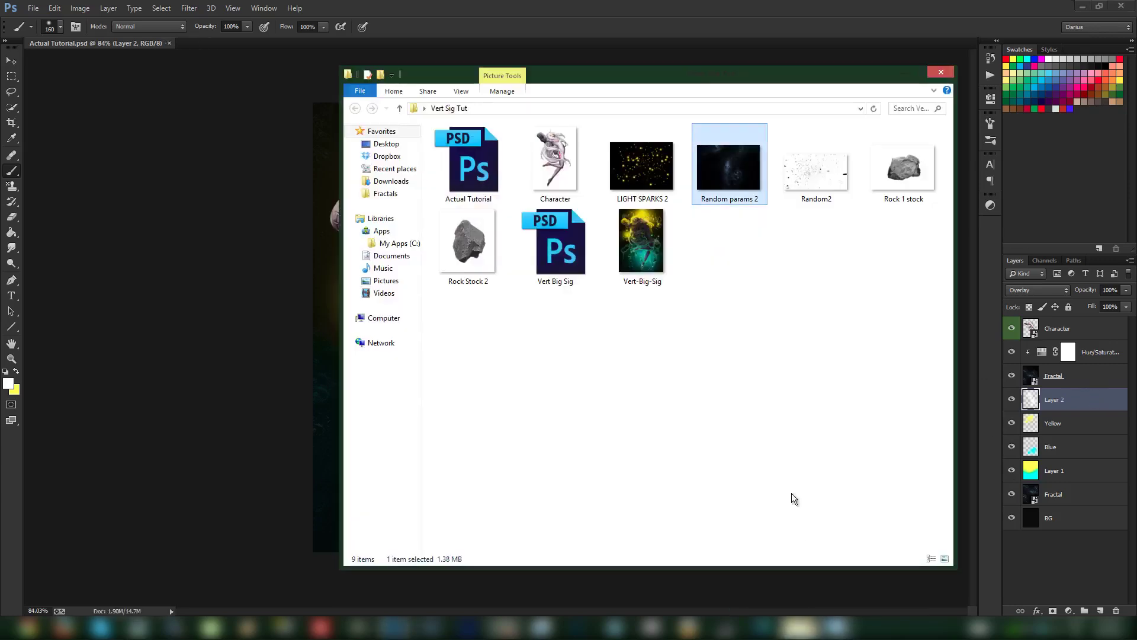
{"action": "left_click", "coordinate": [803, 180]}
{"action": "left_click_drag", "start_coordinate": [831, 178], "coordinate": [325, 393]}
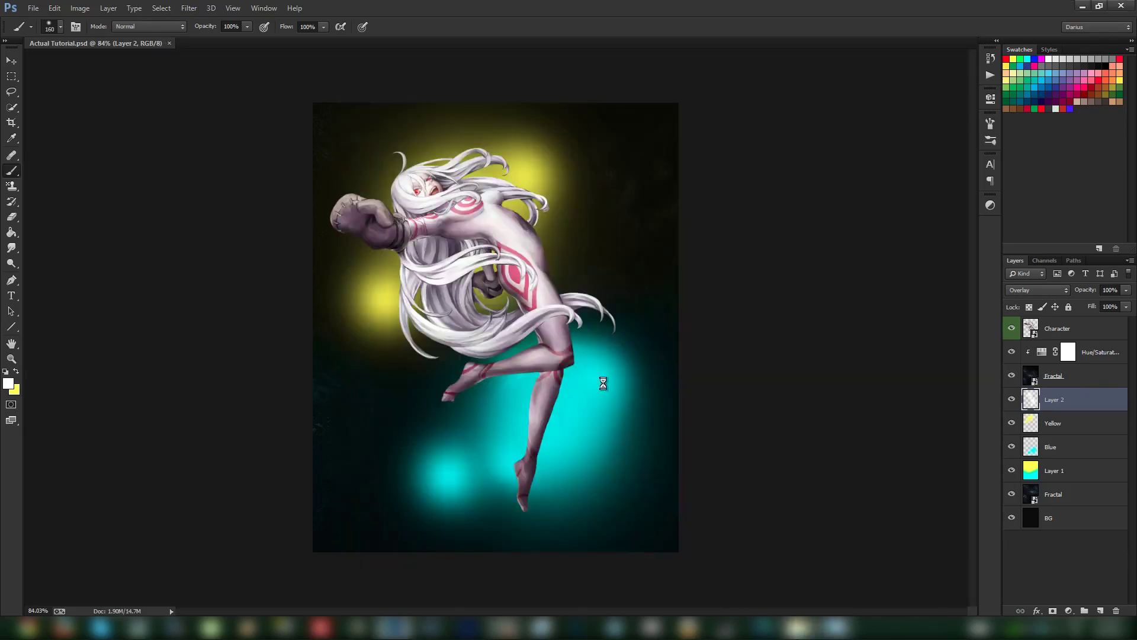
- Rotate the placed Random2 image to -90°, scale it to about 50% so it covers the canvas, and commit the placement
{"action": "left_click_drag", "start_coordinate": [686, 236], "coordinate": [779, 62]}
{"action": "left_click_drag", "start_coordinate": [389, 511], "coordinate": [300, 569]}
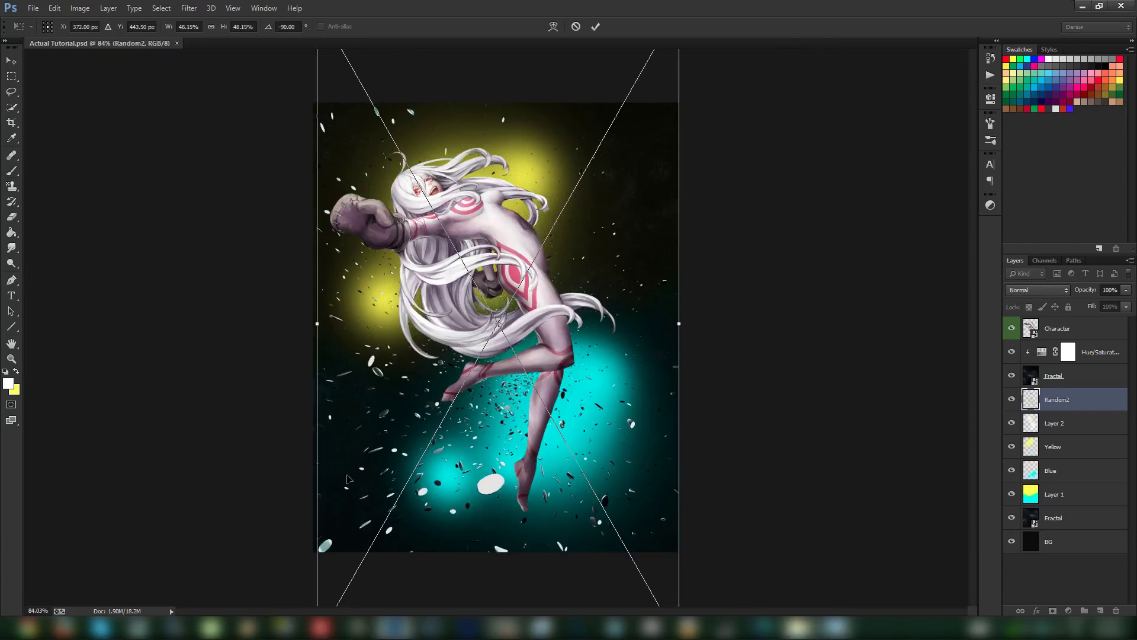
{"action": "scroll", "coordinate": [347, 479], "scroll_direction": "down", "scroll_amount": 3}
{"action": "left_click_drag", "start_coordinate": [356, 544], "coordinate": [353, 552]}
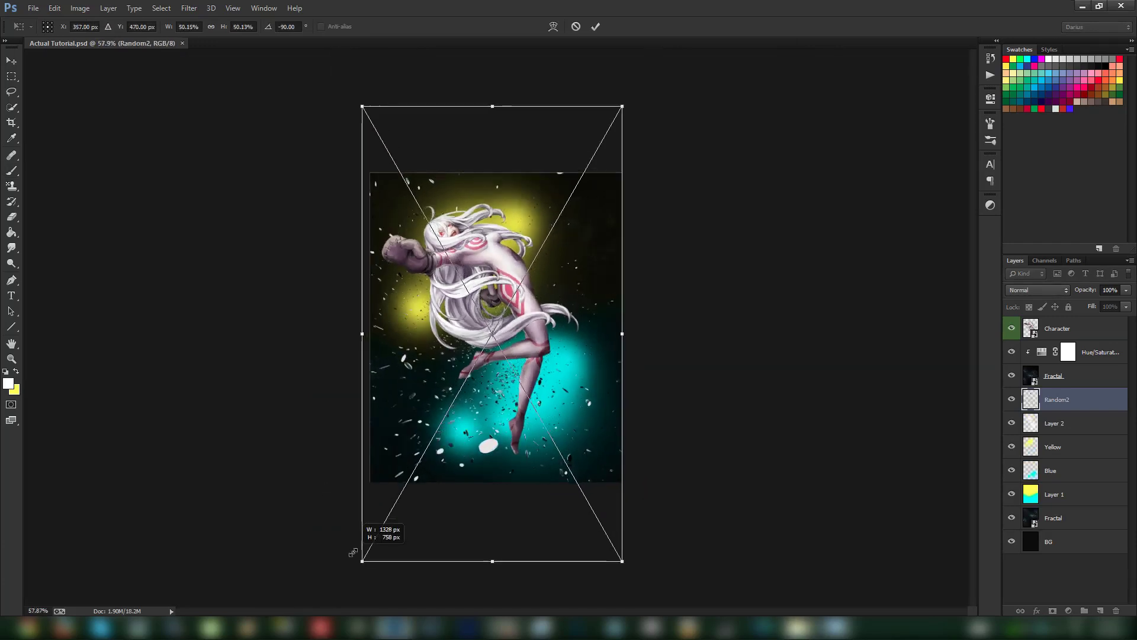
{"action": "key", "text": "Return"}
{"action": "key", "text": "b"}
{"action": "scroll", "coordinate": [445, 498], "scroll_direction": "up", "scroll_amount": 4}
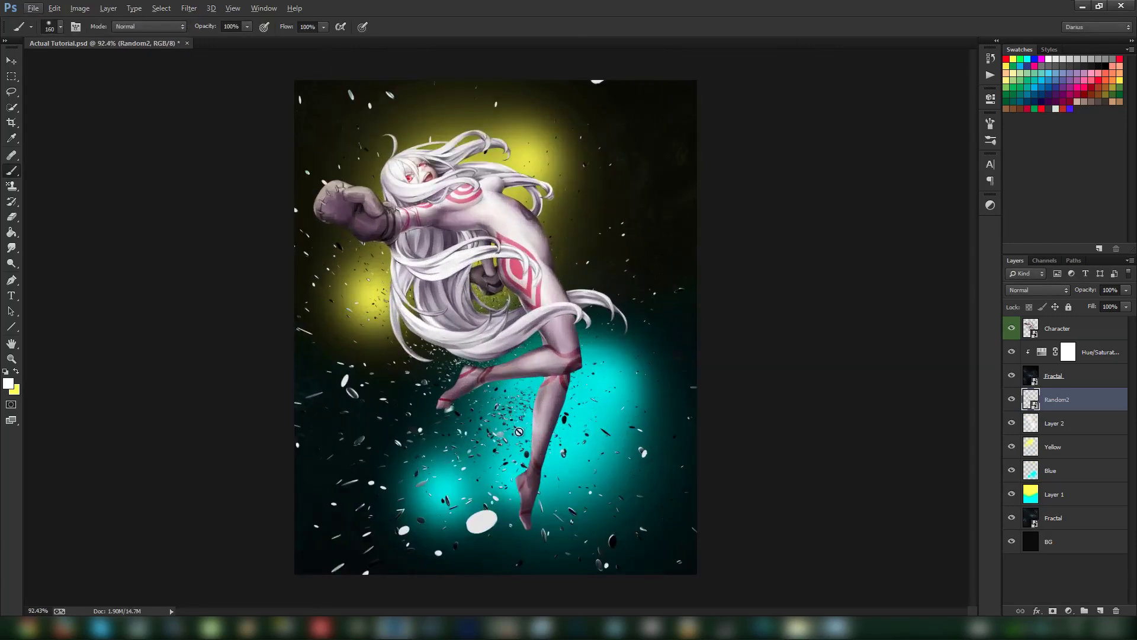
- Rasterize the Random2 layer and rename it C4D Asteroids
{"action": "right_click", "coordinate": [1101, 401]}
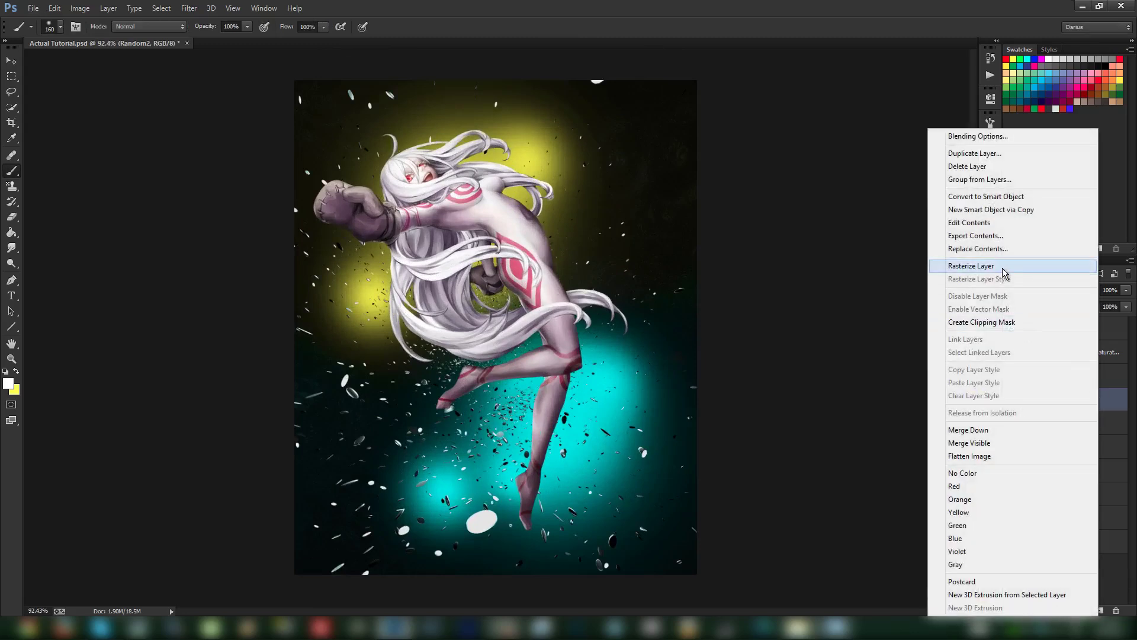
{"action": "left_click", "coordinate": [1003, 265]}
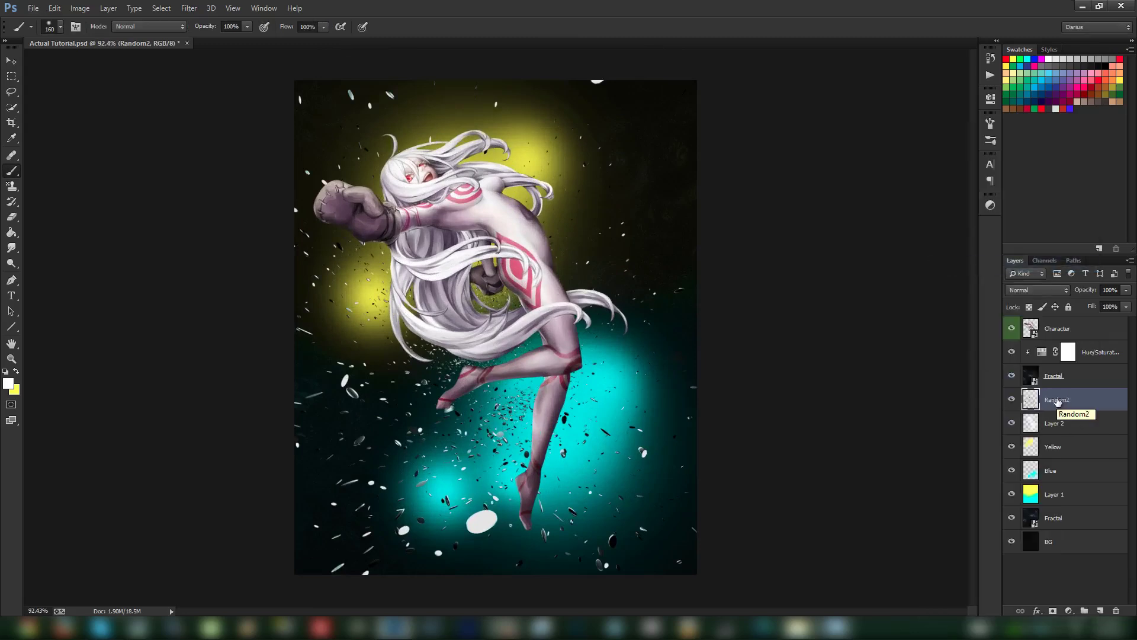
{"action": "double_click", "coordinate": [1058, 400]}
{"action": "type", "text": "C4D Asteroids"}
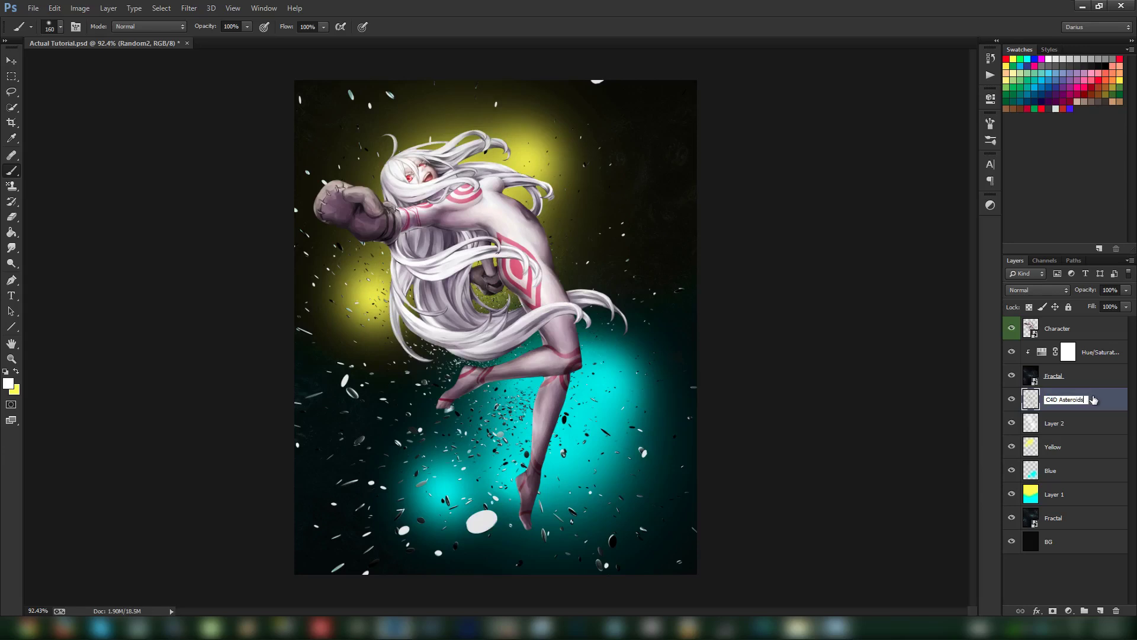
{"action": "key", "text": "Return"}
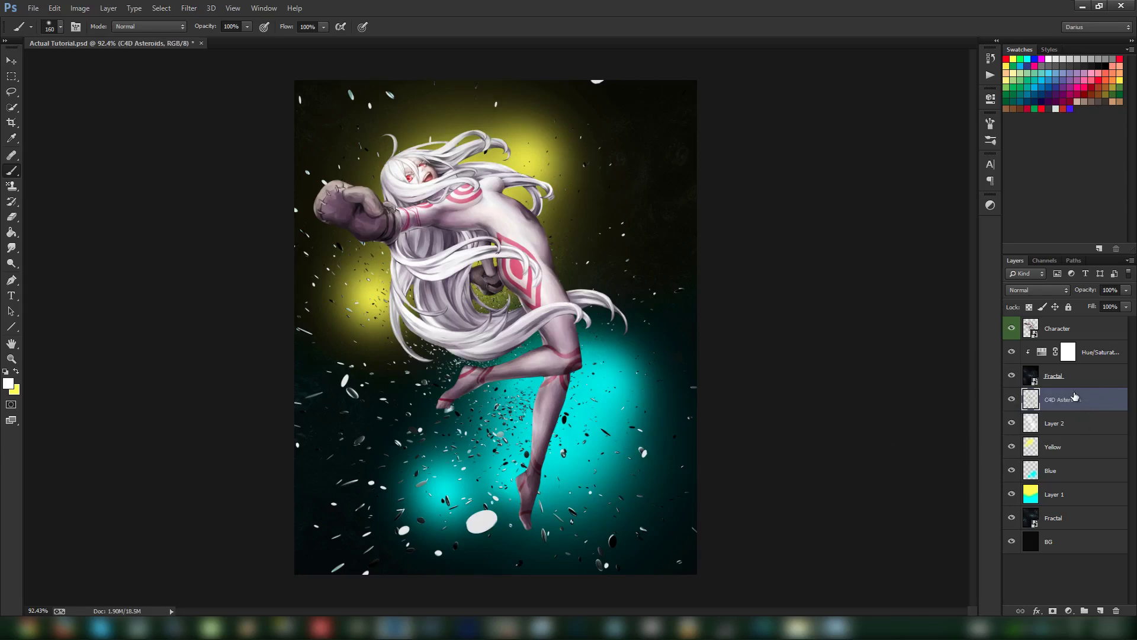
- Add a Hue/Saturation adjustment layer above C4D Asteroids and clip it to that layer
{"action": "key", "text": "ctrl+u"}
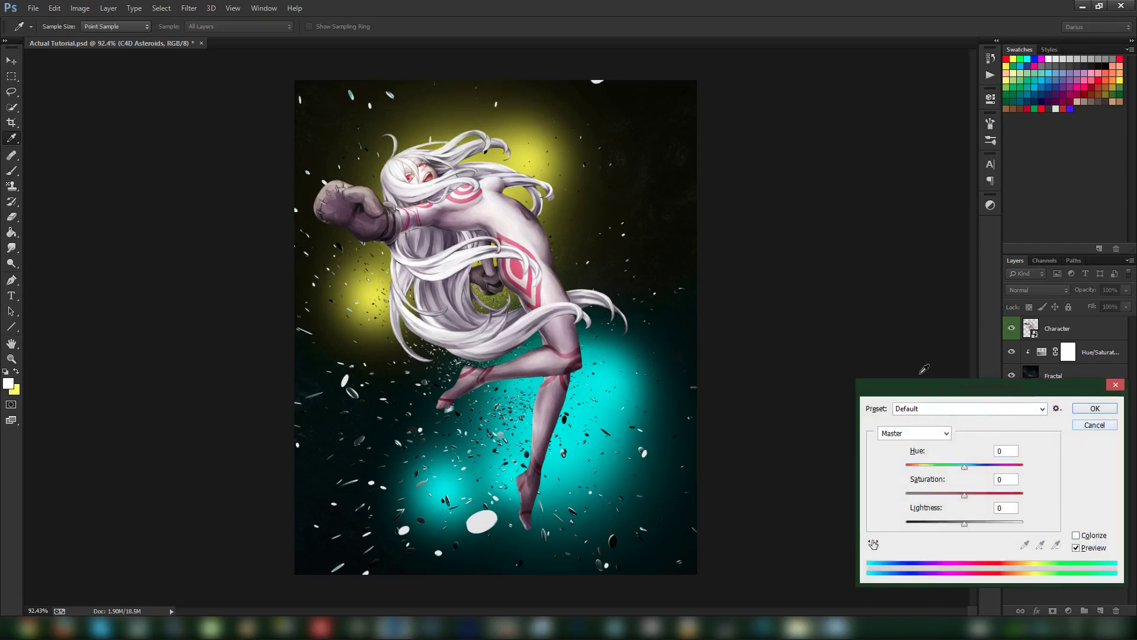
{"action": "left_click", "coordinate": [1095, 425]}
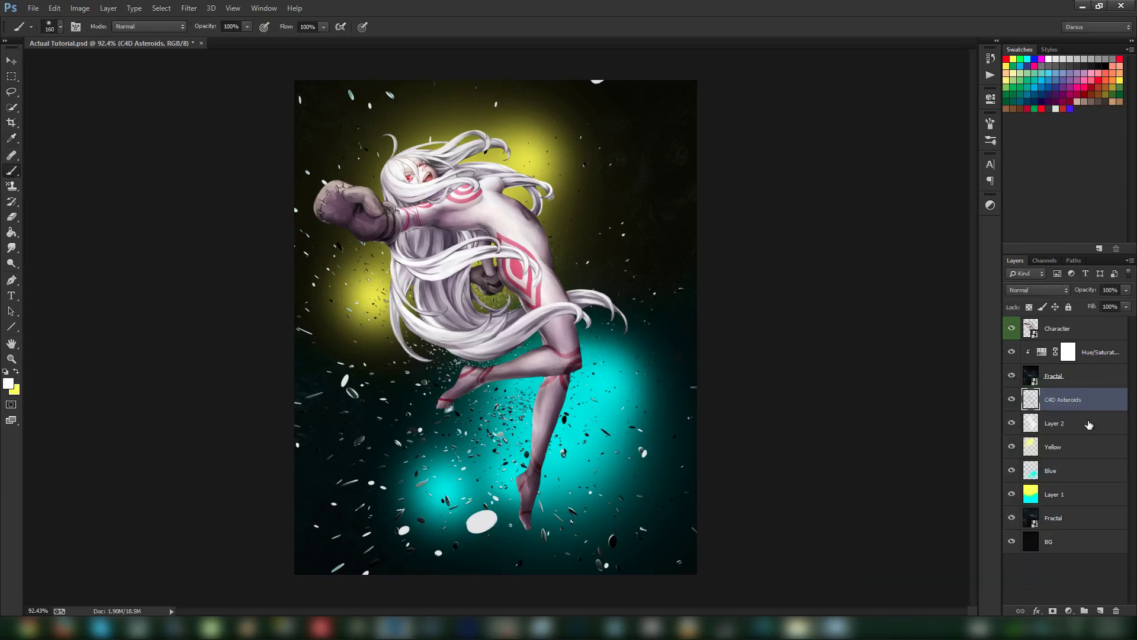
{"action": "left_click", "coordinate": [1069, 610]}
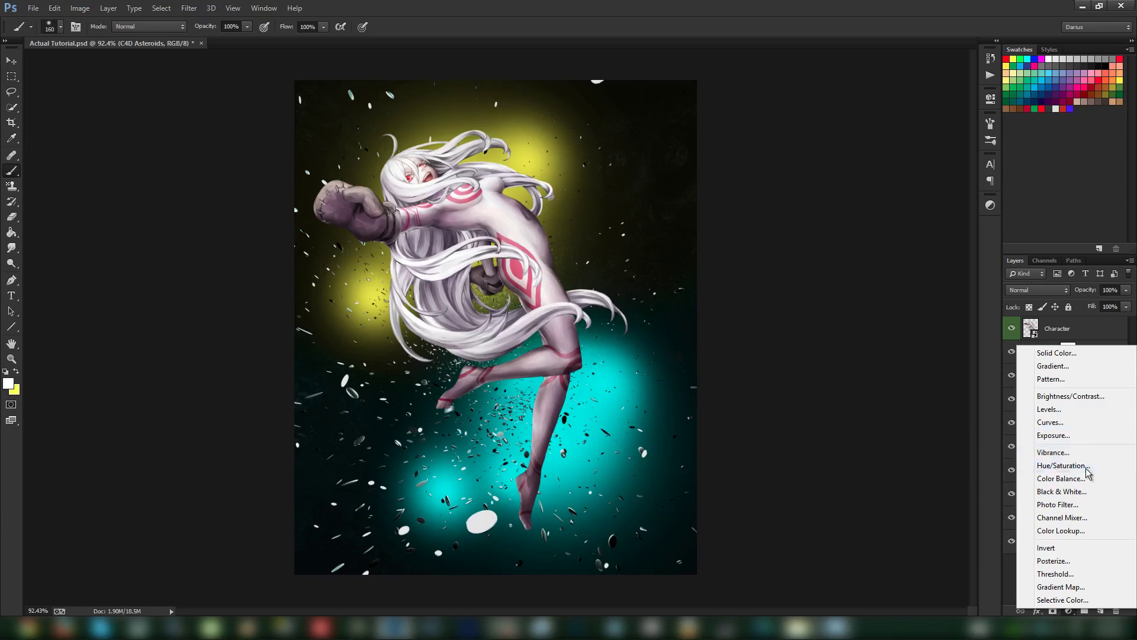
{"action": "left_click", "coordinate": [1088, 467]}
{"action": "right_click", "coordinate": [1102, 400]}
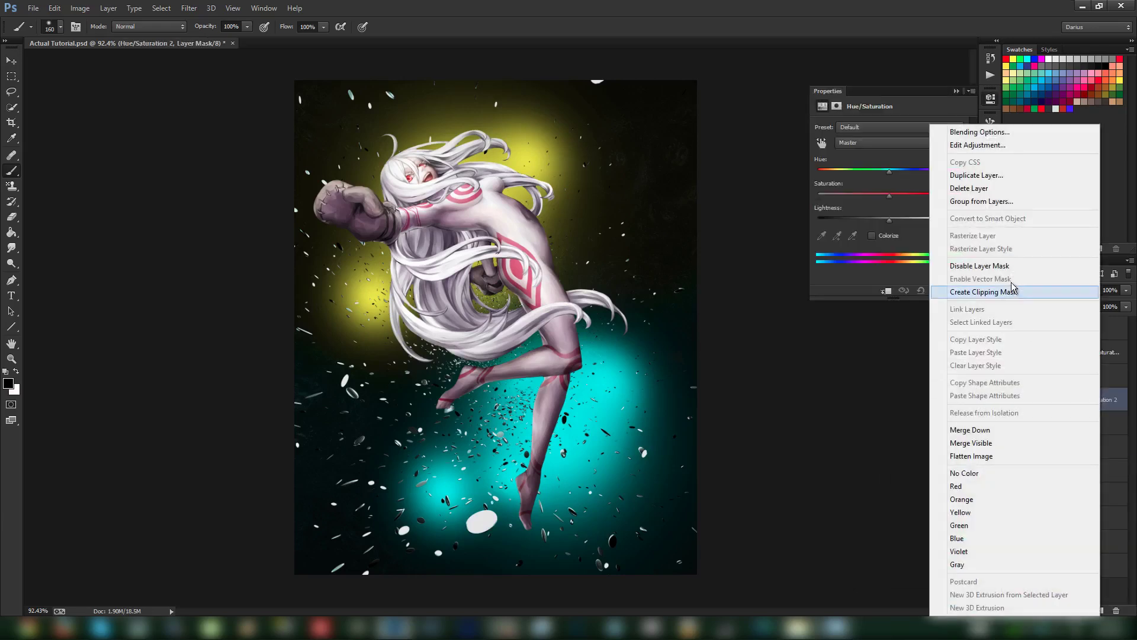
{"action": "left_click", "coordinate": [1097, 294]}
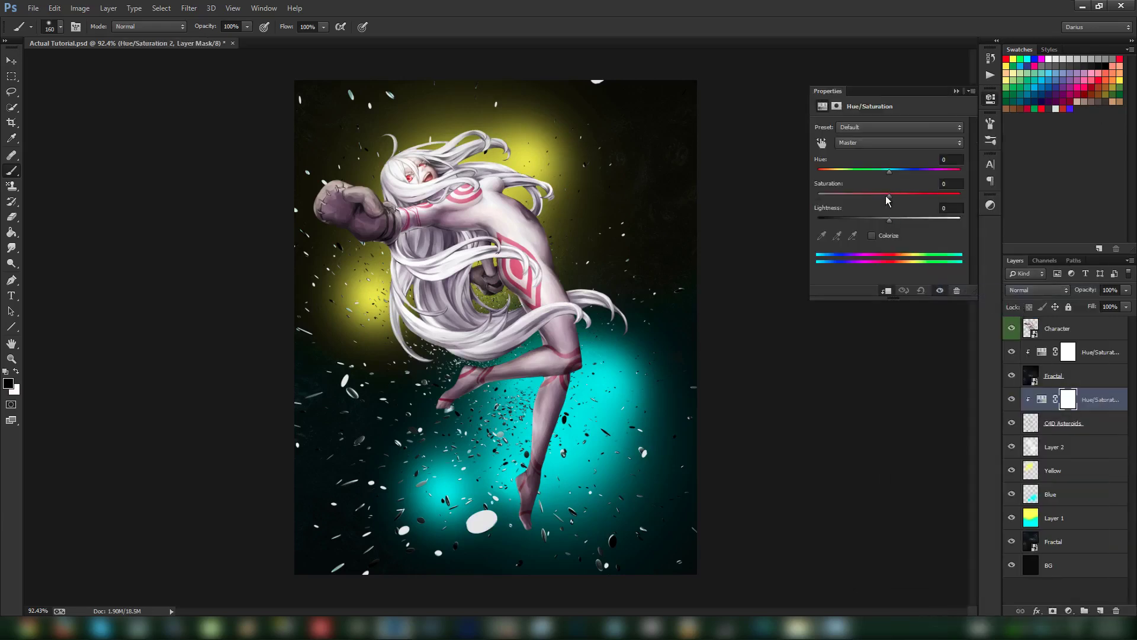
- Set the clipped adjustment's Saturation to -100 and Lightness to -86 to darken the asteroids, and save the document
{"action": "left_click_drag", "start_coordinate": [895, 196], "coordinate": [819, 197]}
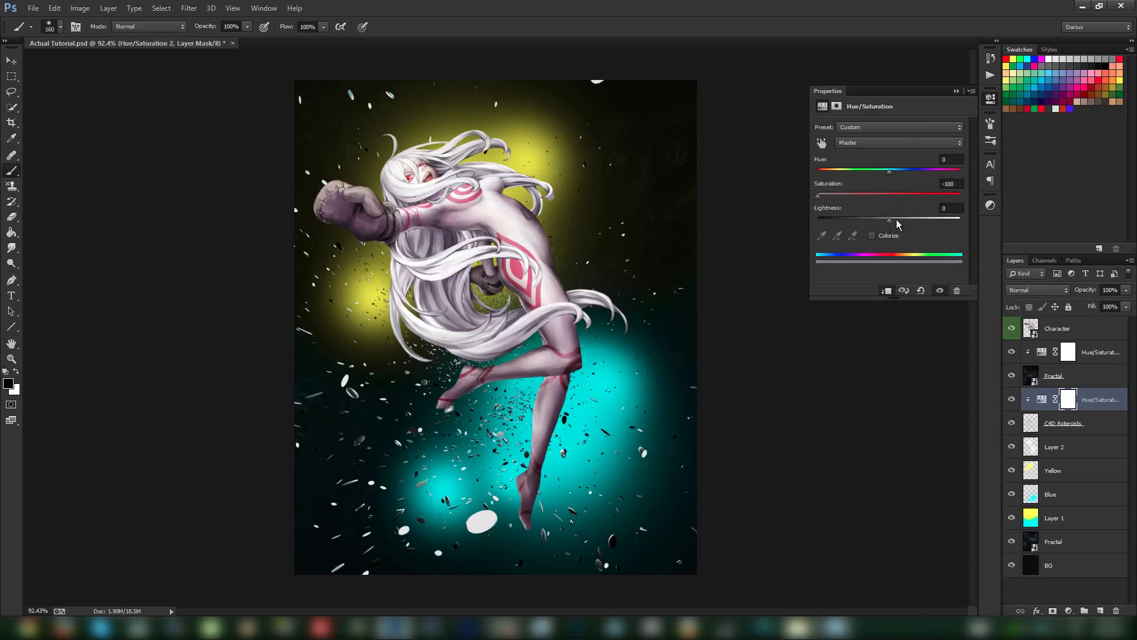
{"action": "left_click_drag", "start_coordinate": [888, 220], "coordinate": [829, 217]}
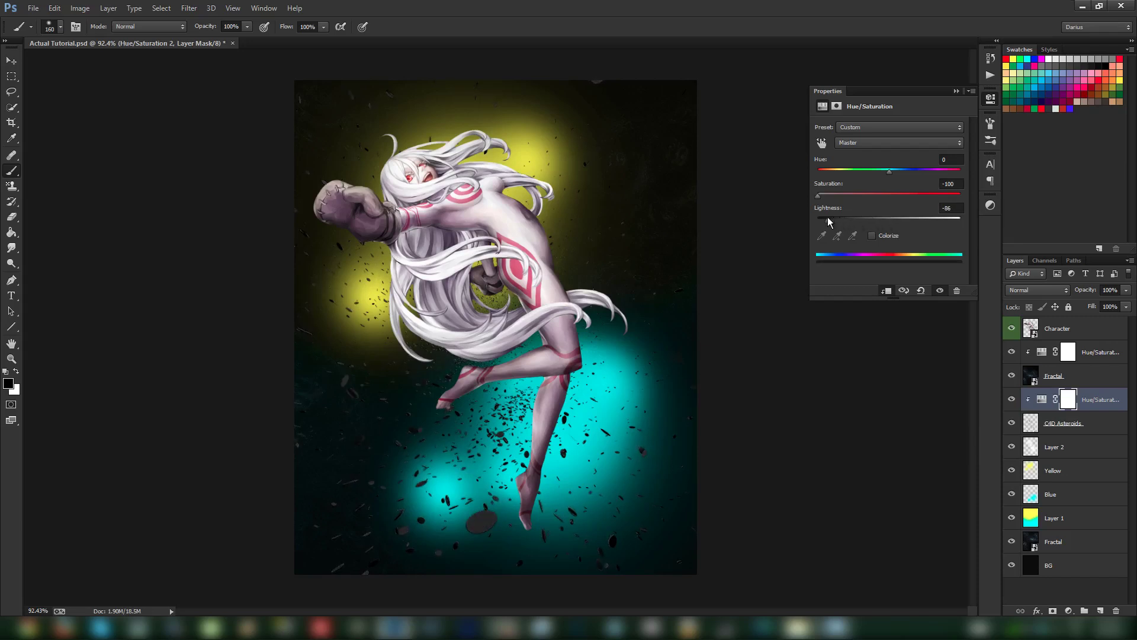
{"action": "left_click", "coordinate": [956, 91]}
{"action": "key", "text": "ctrl+s"}
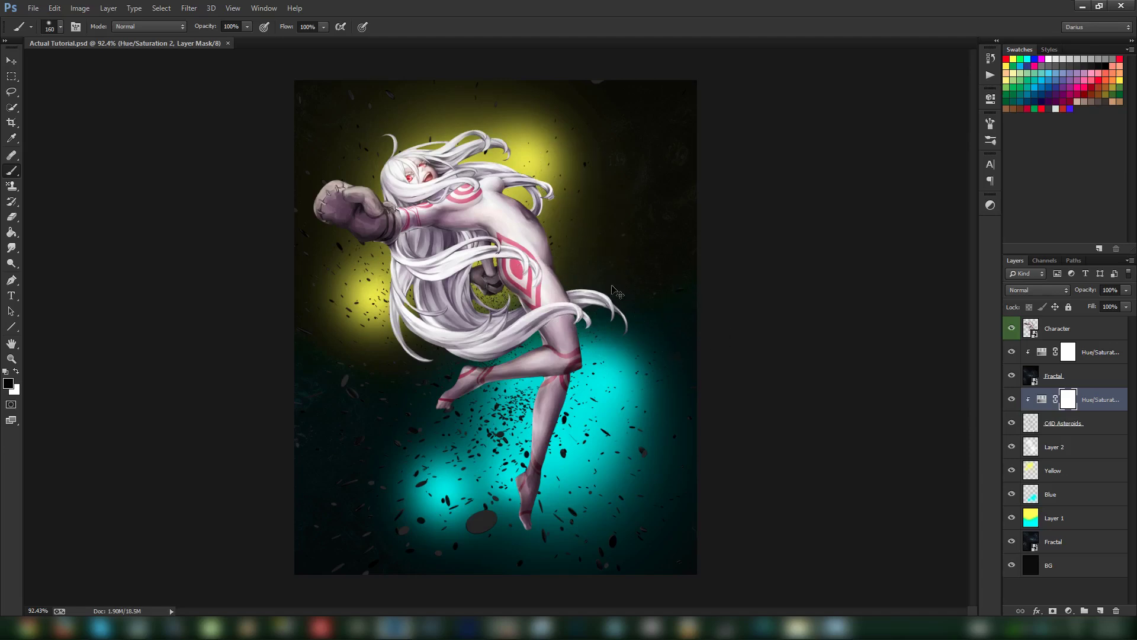
- Add a layer mask to C4D Asteroids, try a full-opacity black stroke over the particles near the legs, and undo it
{"action": "left_click", "coordinate": [1084, 425]}
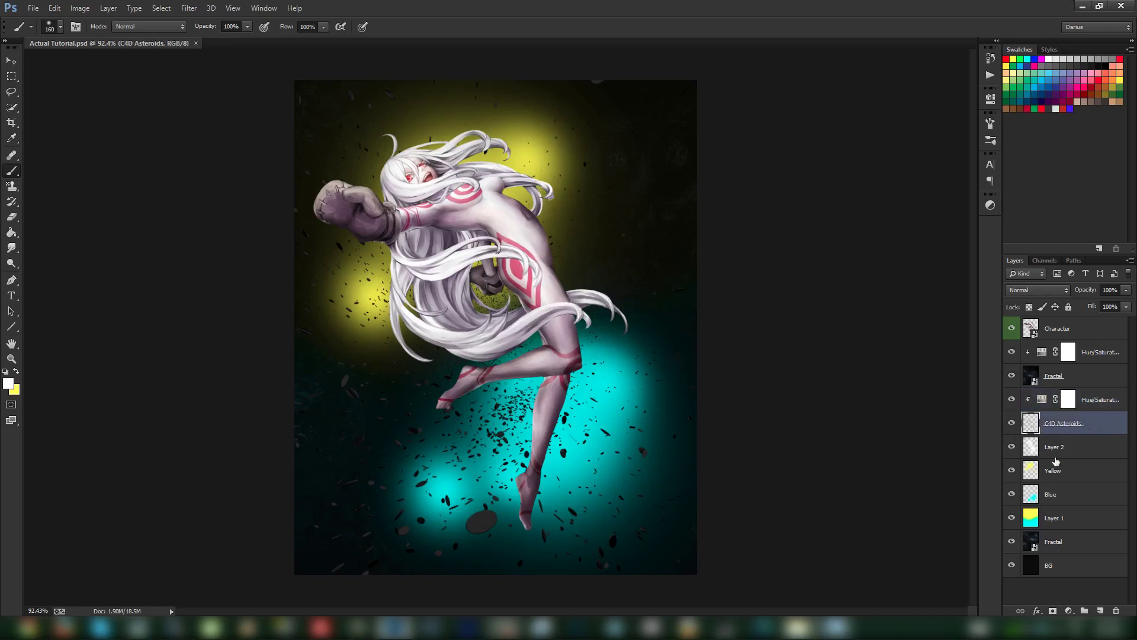
{"action": "left_click", "coordinate": [1054, 611]}
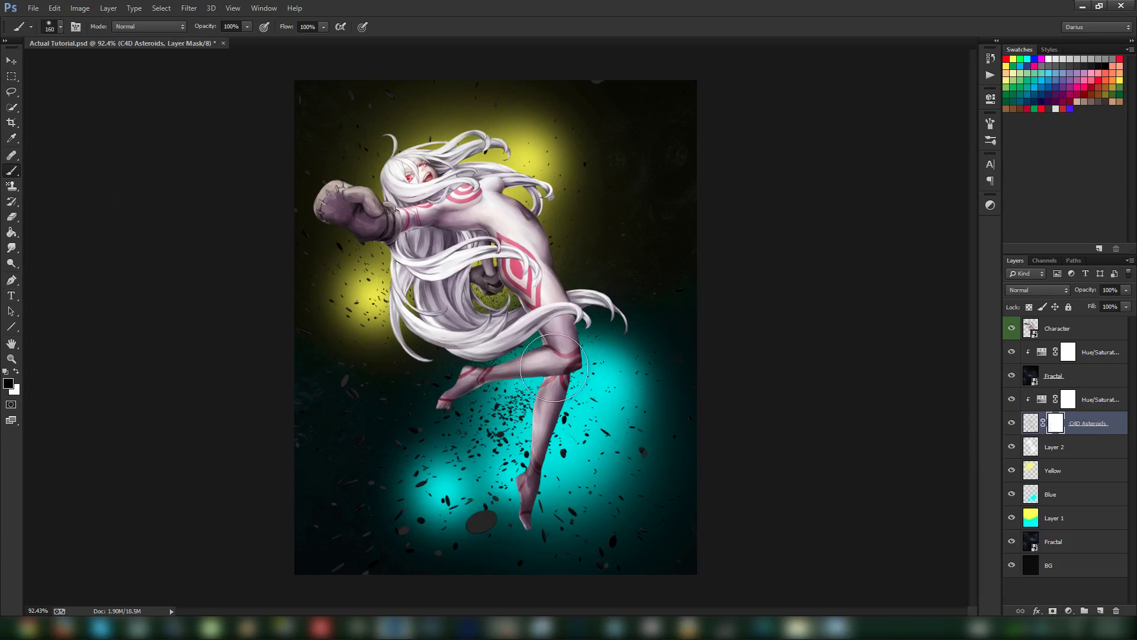
{"action": "mouse_move", "coordinate": [554, 367]}
{"action": "left_mouse_down"}
{"action": "mouse_move", "coordinate": [491, 450]}
{"action": "mouse_move", "coordinate": [481, 520]}
{"action": "left_mouse_up"}
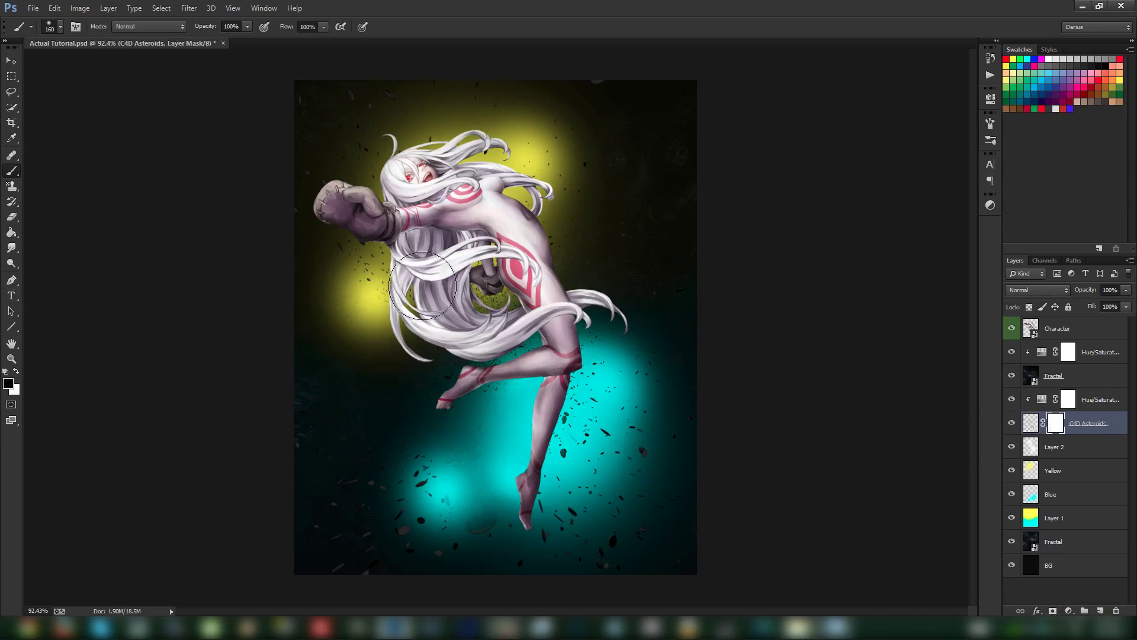
{"action": "key", "text": "ctrl+z"}
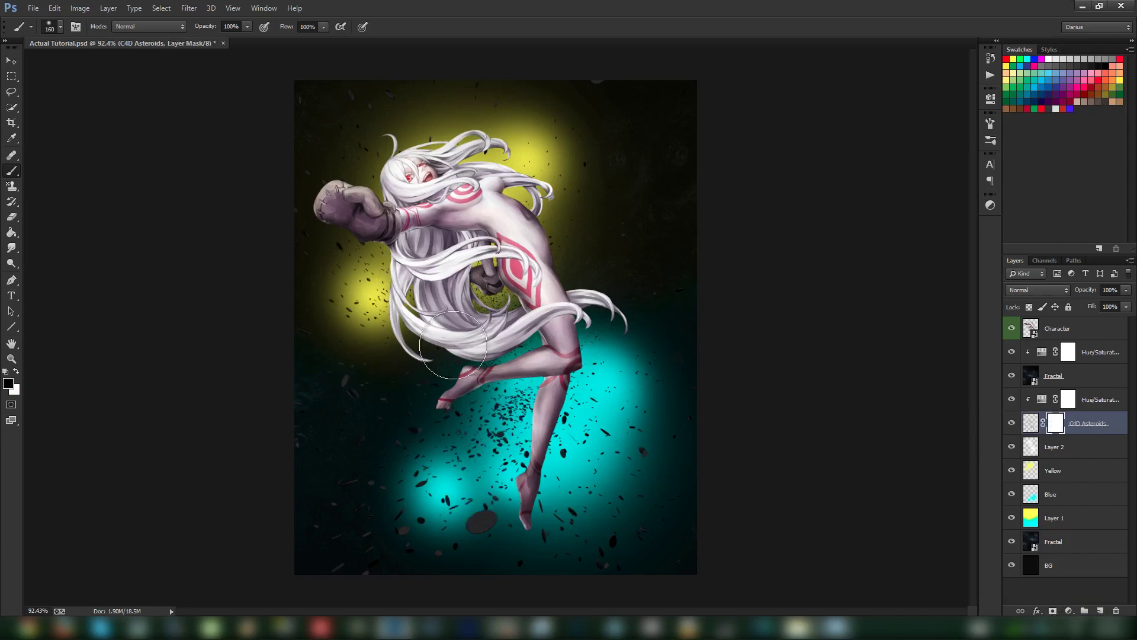
- Paint black on the C4D Asteroids mask with a soft 118 px brush at 60% opacity to fade the particles around the character
{"action": "right_click", "coordinate": [546, 366]}
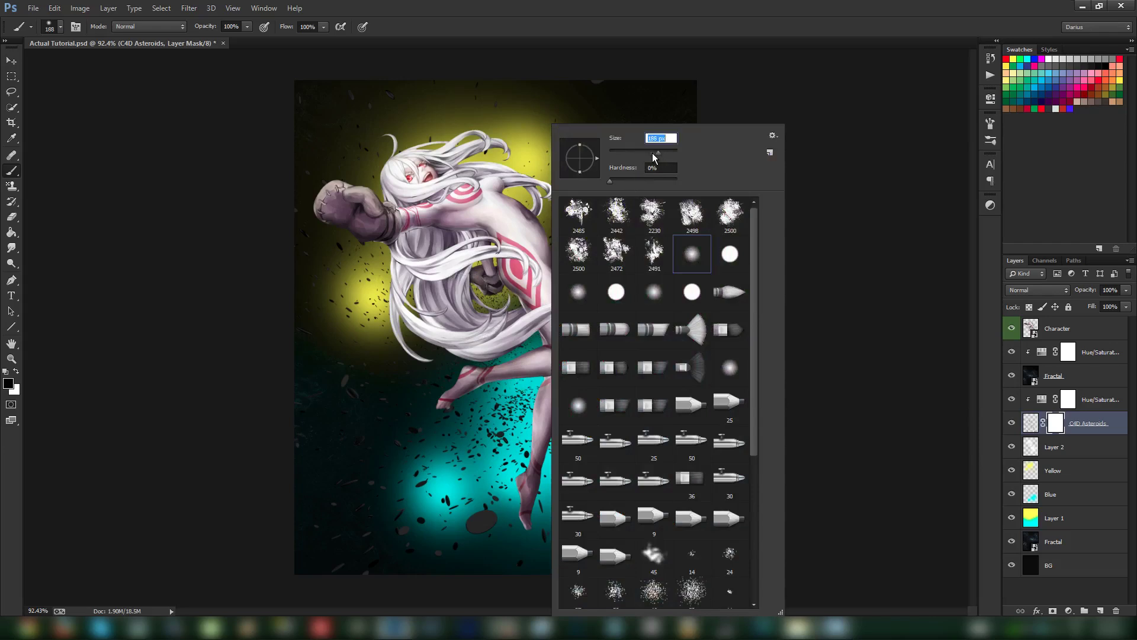
{"action": "left_click", "coordinate": [1078, 422]}
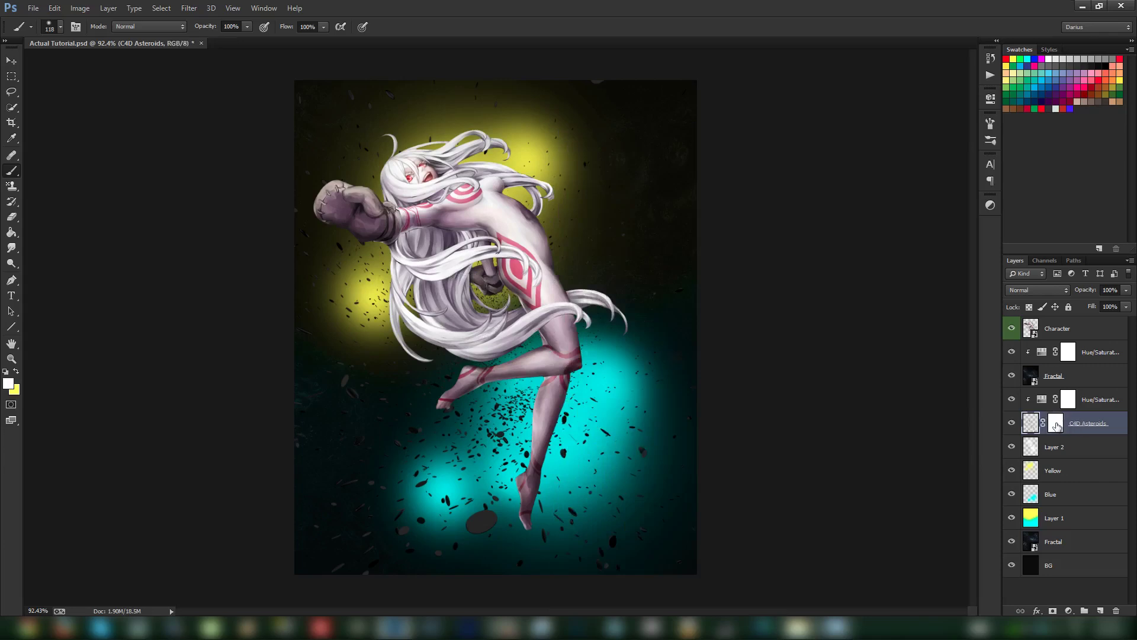
{"action": "left_click", "coordinate": [1058, 423]}
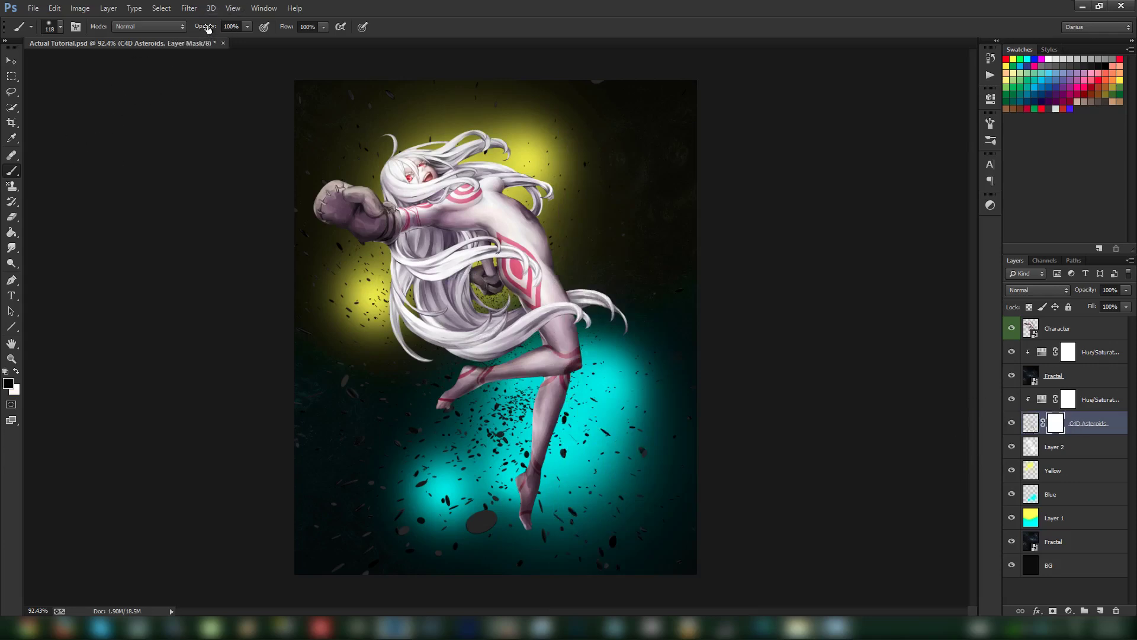
{"action": "left_click_drag", "start_coordinate": [207, 27], "coordinate": [191, 27]}
{"action": "mouse_move", "coordinate": [509, 408]}
{"action": "left_mouse_down"}
{"action": "mouse_move", "coordinate": [485, 432]}
{"action": "mouse_move", "coordinate": [568, 357]}
{"action": "mouse_move", "coordinate": [515, 410]}
{"action": "mouse_move", "coordinate": [458, 394]}
{"action": "mouse_move", "coordinate": [464, 379]}
{"action": "mouse_move", "coordinate": [424, 399]}
{"action": "mouse_move", "coordinate": [524, 396]}
{"action": "mouse_move", "coordinate": [480, 417]}
{"action": "mouse_move", "coordinate": [544, 388]}
{"action": "mouse_move", "coordinate": [504, 399]}
{"action": "mouse_move", "coordinate": [488, 423]}
{"action": "mouse_move", "coordinate": [551, 376]}
{"action": "mouse_move", "coordinate": [527, 385]}
{"action": "left_mouse_up"}
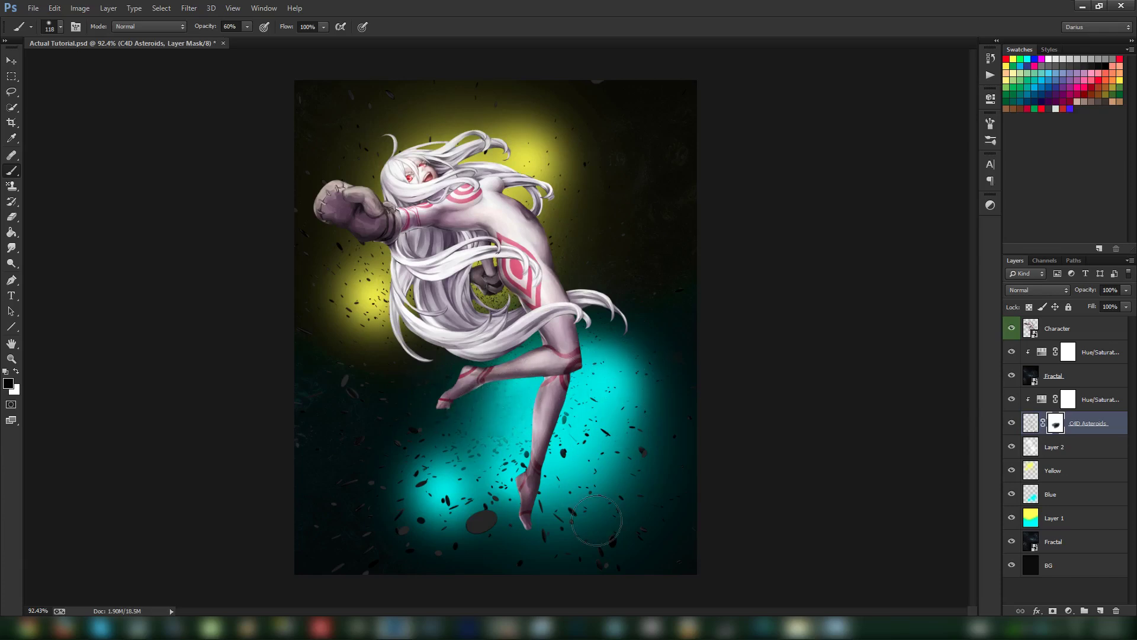
{"action": "mouse_move", "coordinate": [355, 373]}
{"action": "left_mouse_down"}
{"action": "mouse_move", "coordinate": [387, 406]}
{"action": "mouse_move", "coordinate": [376, 368]}
{"action": "left_mouse_up"}
{"action": "mouse_move", "coordinate": [512, 282]}
{"action": "left_mouse_down"}
{"action": "mouse_move", "coordinate": [494, 317]}
{"action": "mouse_move", "coordinate": [508, 305]}
{"action": "mouse_move", "coordinate": [498, 297]}
{"action": "left_mouse_up"}
{"action": "left_click_drag", "start_coordinate": [462, 519], "coordinate": [439, 539]}
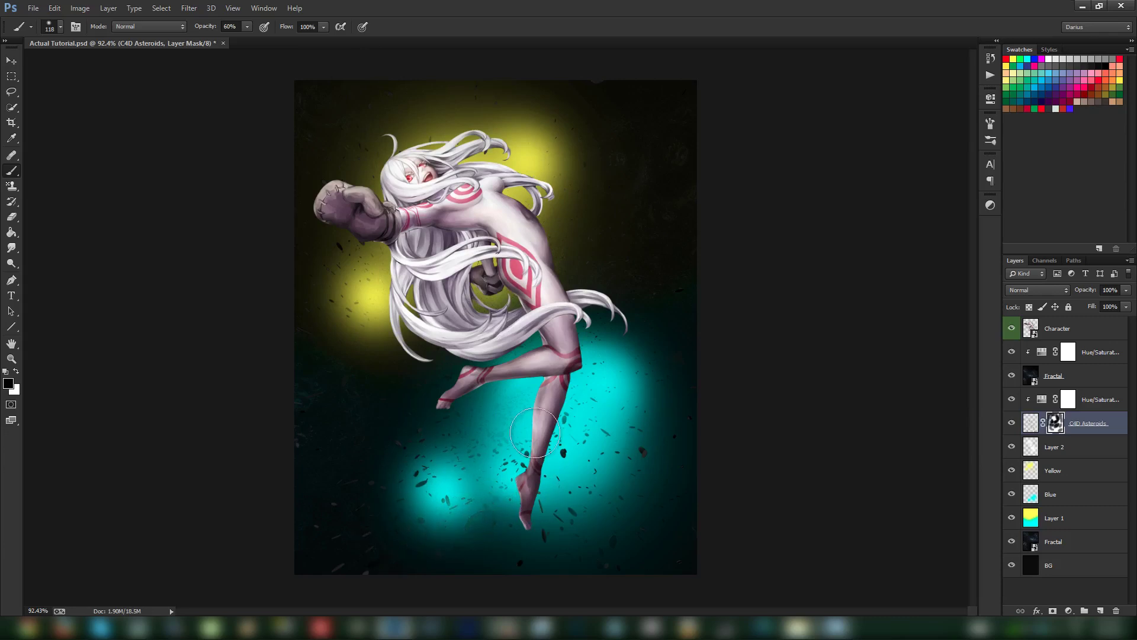
{"action": "mouse_move", "coordinate": [323, 539]}
{"action": "left_mouse_down"}
{"action": "mouse_move", "coordinate": [306, 482]}
{"action": "mouse_move", "coordinate": [322, 457]}
{"action": "mouse_move", "coordinate": [345, 463]}
{"action": "mouse_move", "coordinate": [300, 482]}
{"action": "mouse_move", "coordinate": [286, 415]}
{"action": "mouse_move", "coordinate": [298, 410]}
{"action": "mouse_move", "coordinate": [353, 477]}
{"action": "left_mouse_up"}
{"action": "mouse_move", "coordinate": [604, 463]}
{"action": "left_mouse_down"}
{"action": "mouse_move", "coordinate": [586, 409]}
{"action": "mouse_move", "coordinate": [671, 397]}
{"action": "mouse_move", "coordinate": [663, 536]}
{"action": "mouse_move", "coordinate": [531, 559]}
{"action": "mouse_move", "coordinate": [533, 546]}
{"action": "left_mouse_up"}
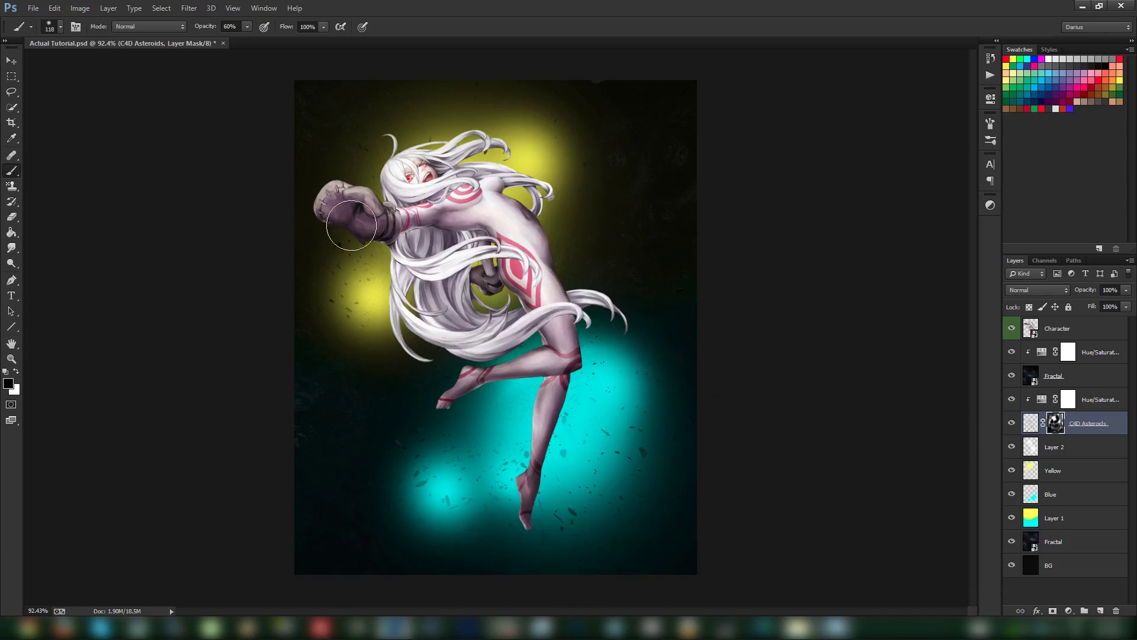
{"action": "left_click", "coordinate": [11, 360]}
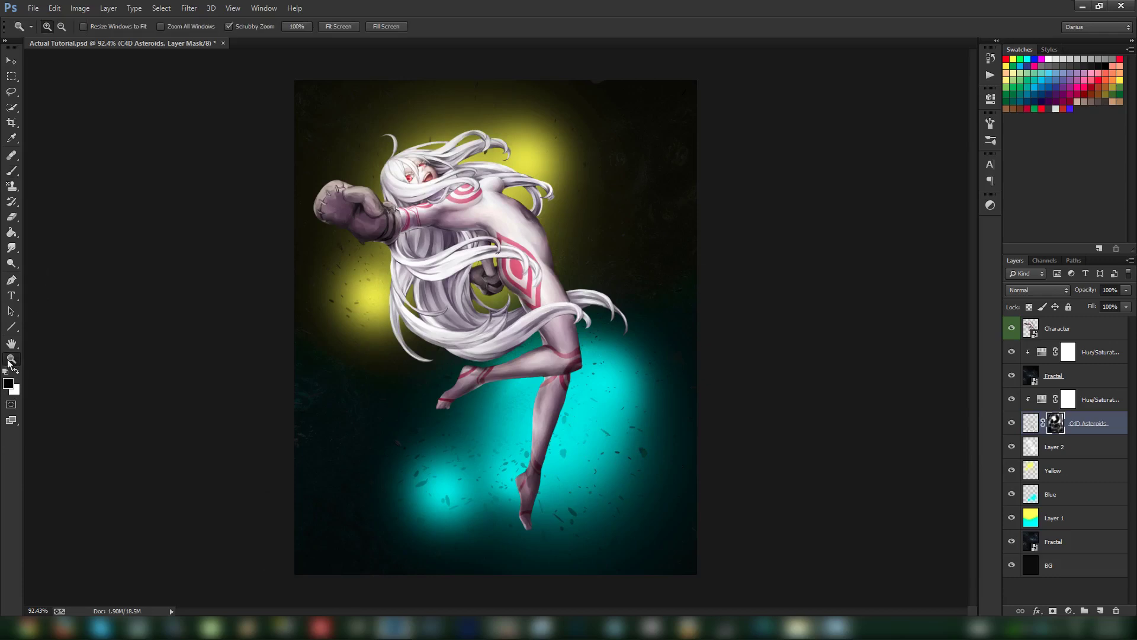
- Group the C4D Asteroids layer with its clipped Hue/Saturation adjustment and name the group Asteroids
{"action": "left_click", "coordinate": [297, 27]}
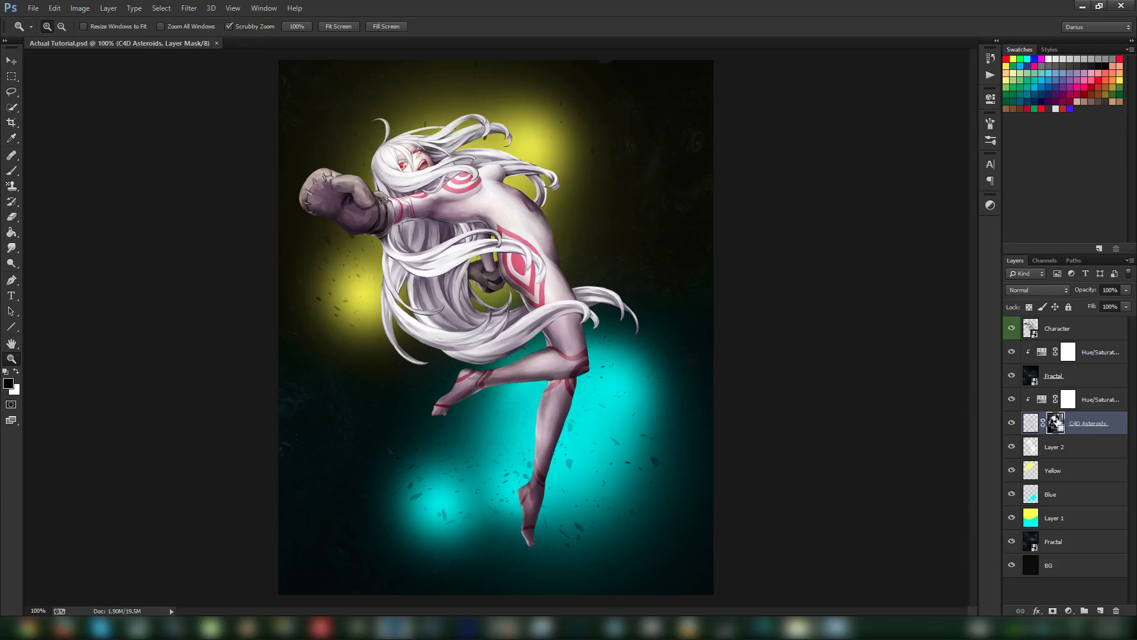
{"action": "left_click", "coordinate": [1104, 400], "text": "shift"}
{"action": "key", "text": "ctrl+g"}
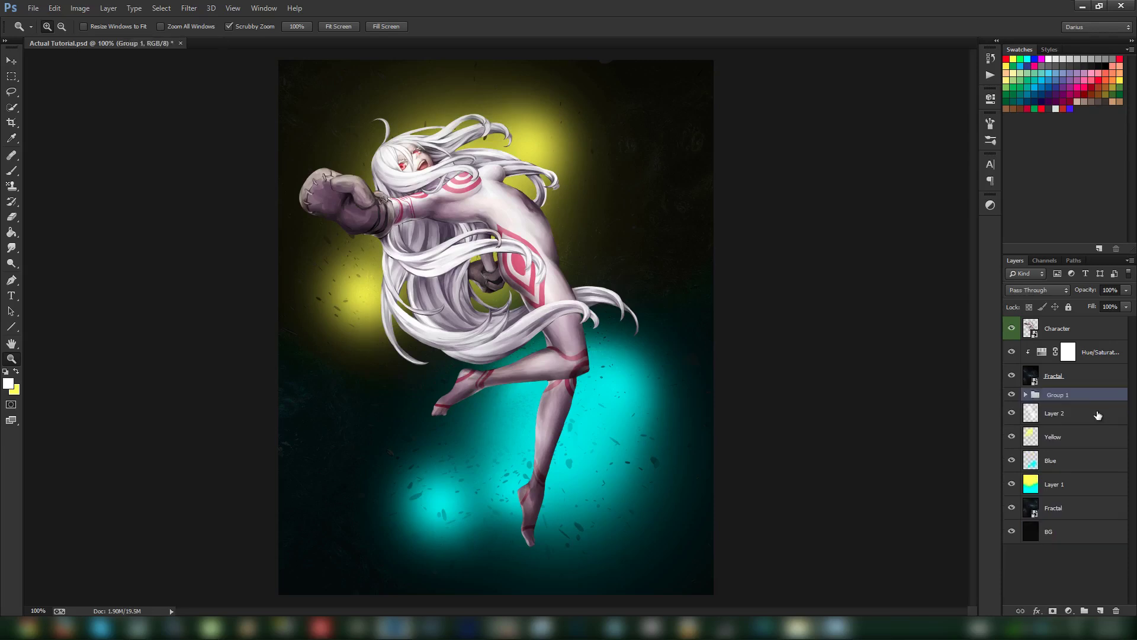
{"action": "double_click", "coordinate": [1057, 394]}
{"action": "type", "text": "Asteroids"}
{"action": "key", "text": "Return"}
- Group all layers from Layer 2 down to the BG layer and name the group BG
{"action": "left_click", "coordinate": [1087, 417]}
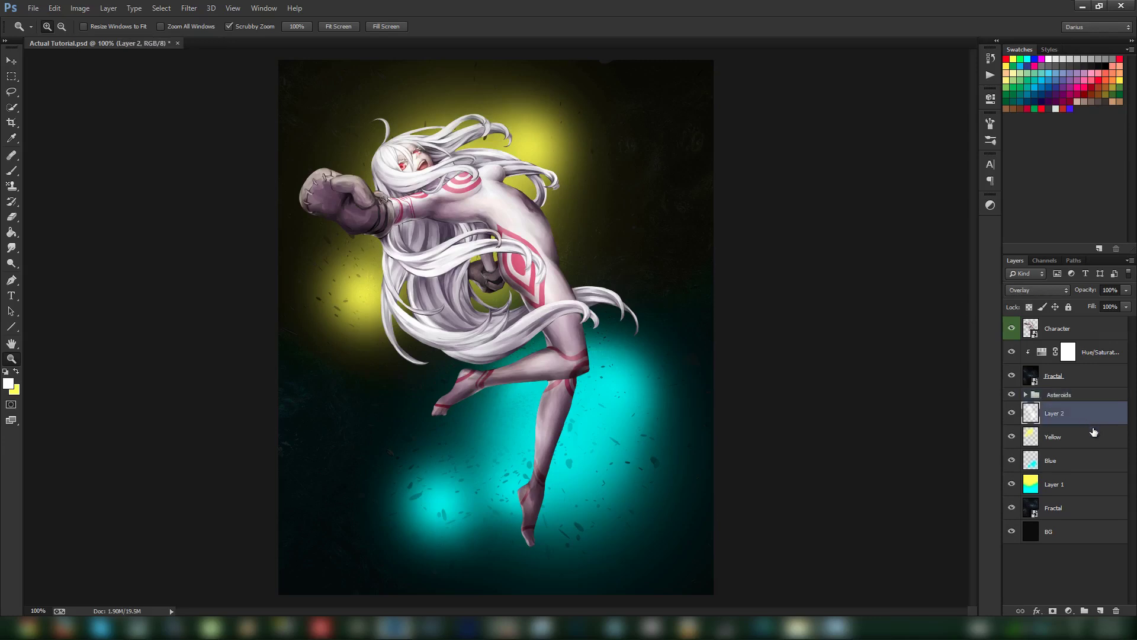
{"action": "left_click", "coordinate": [1096, 538], "text": "shift"}
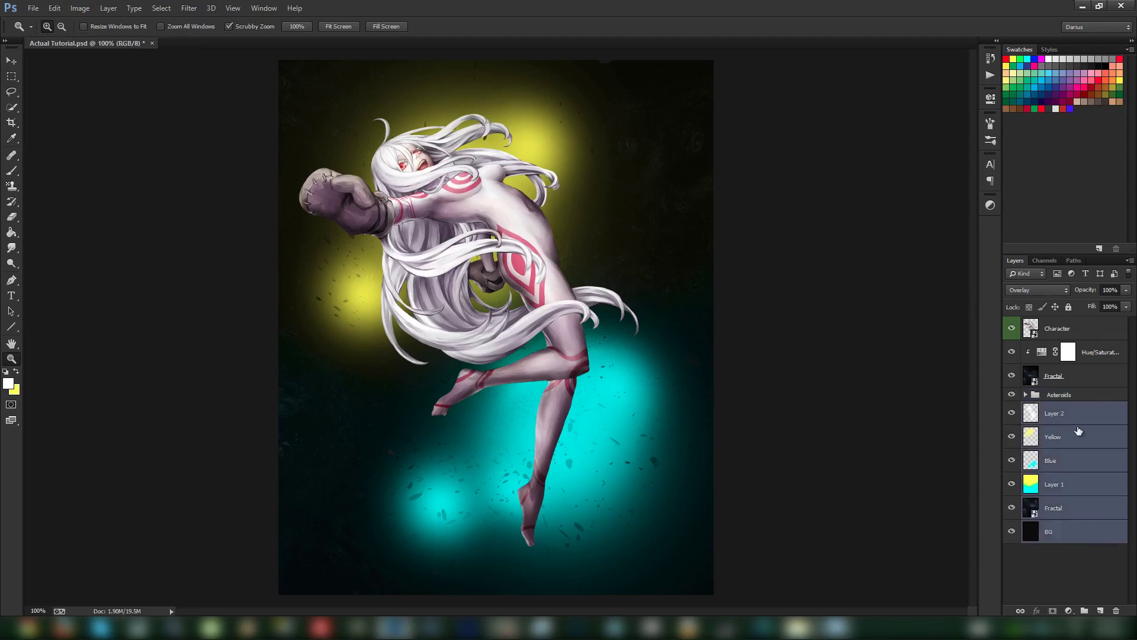
{"action": "left_click", "coordinate": [1084, 422]}
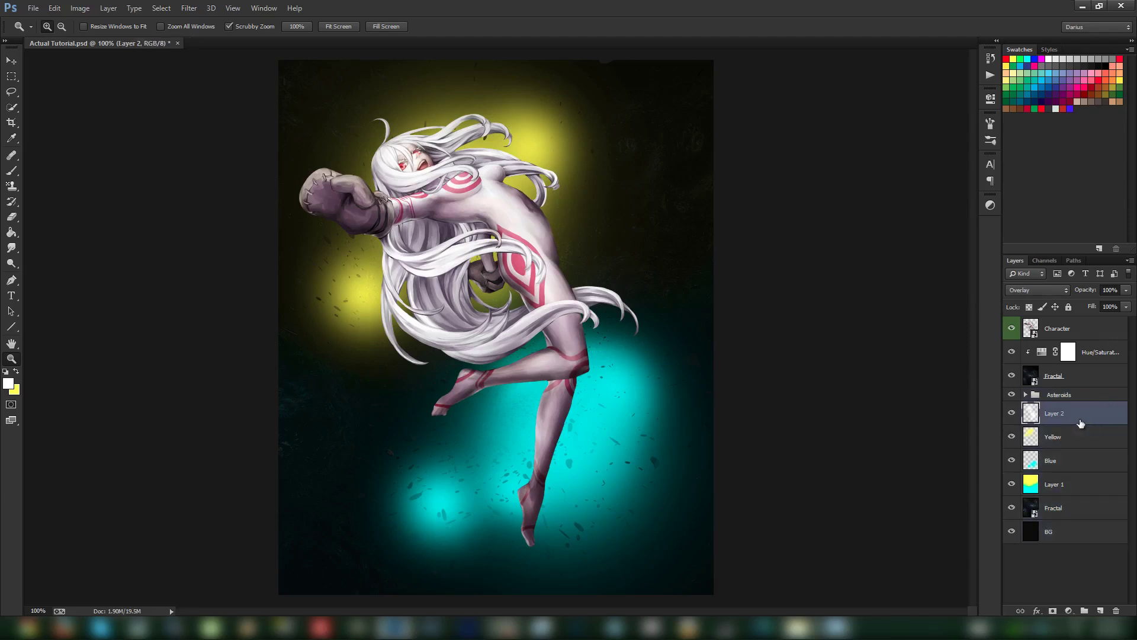
{"action": "left_click", "coordinate": [1092, 537], "text": "shift"}
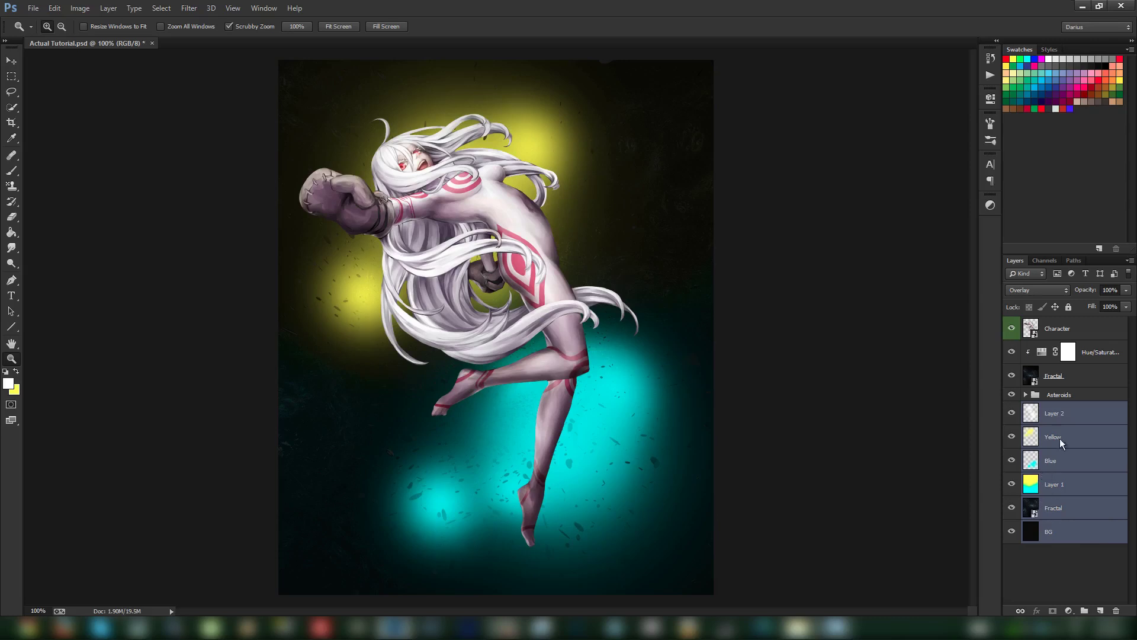
{"action": "key", "text": "ctrl+g"}
{"action": "double_click", "coordinate": [1060, 409]}
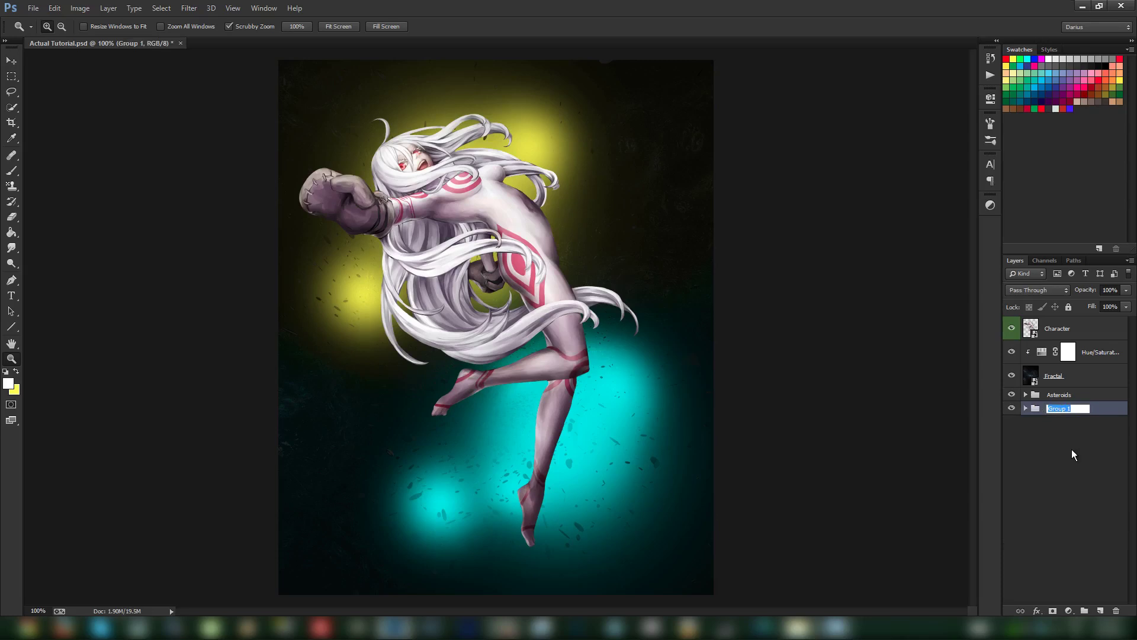
{"action": "type", "text": "BG"}
{"action": "key", "text": "Return"}
- Color-label the BG group yellow and the Asteroids group blue, and save the document
{"action": "right_click", "coordinate": [1108, 415]}
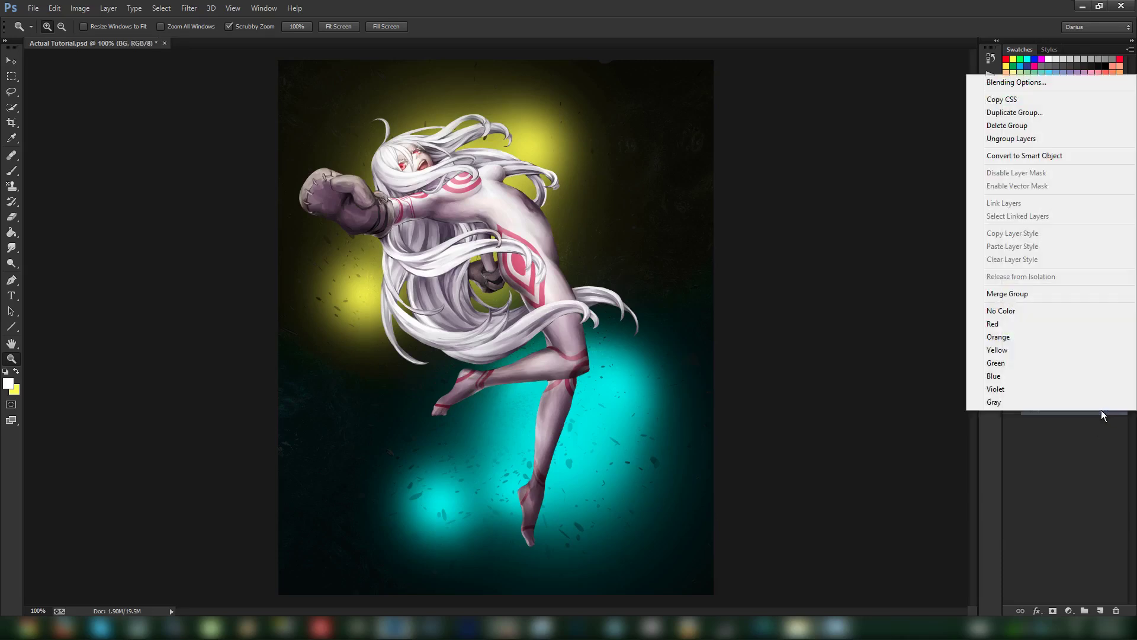
{"action": "left_click", "coordinate": [1050, 351]}
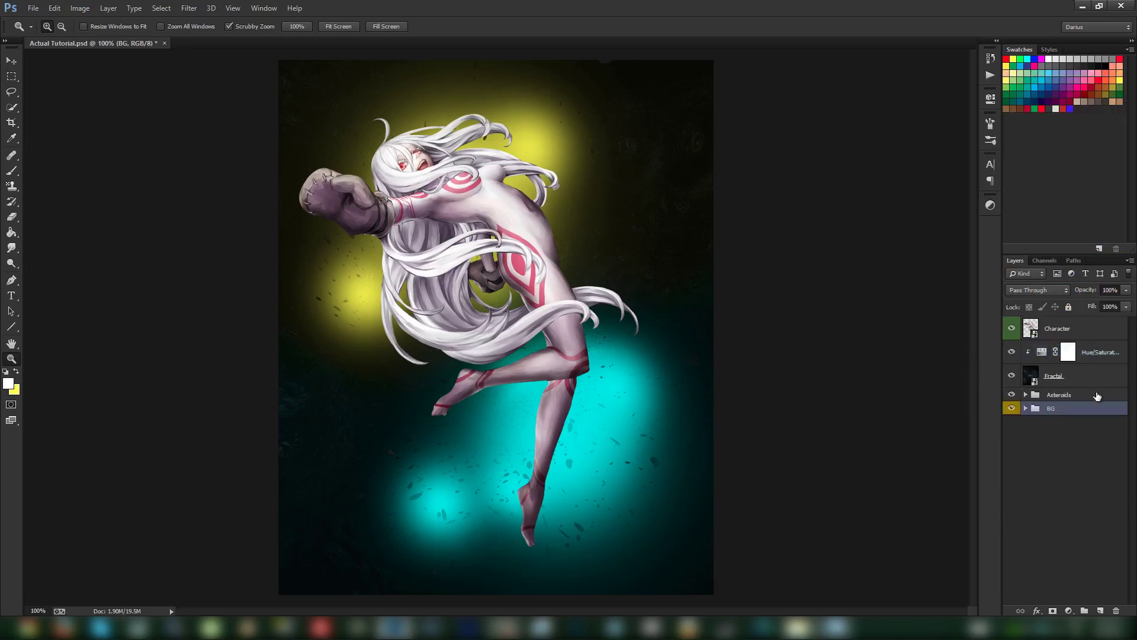
{"action": "right_click", "coordinate": [1097, 395]}
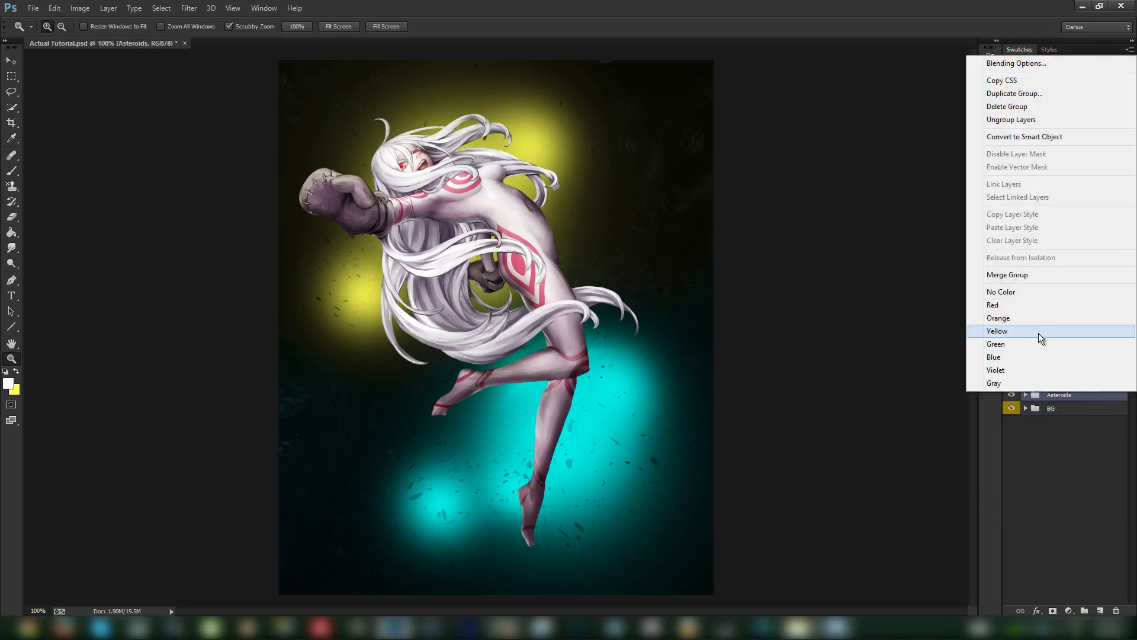
{"action": "left_click", "coordinate": [1043, 360]}
{"action": "key", "text": "ctrl+s"}
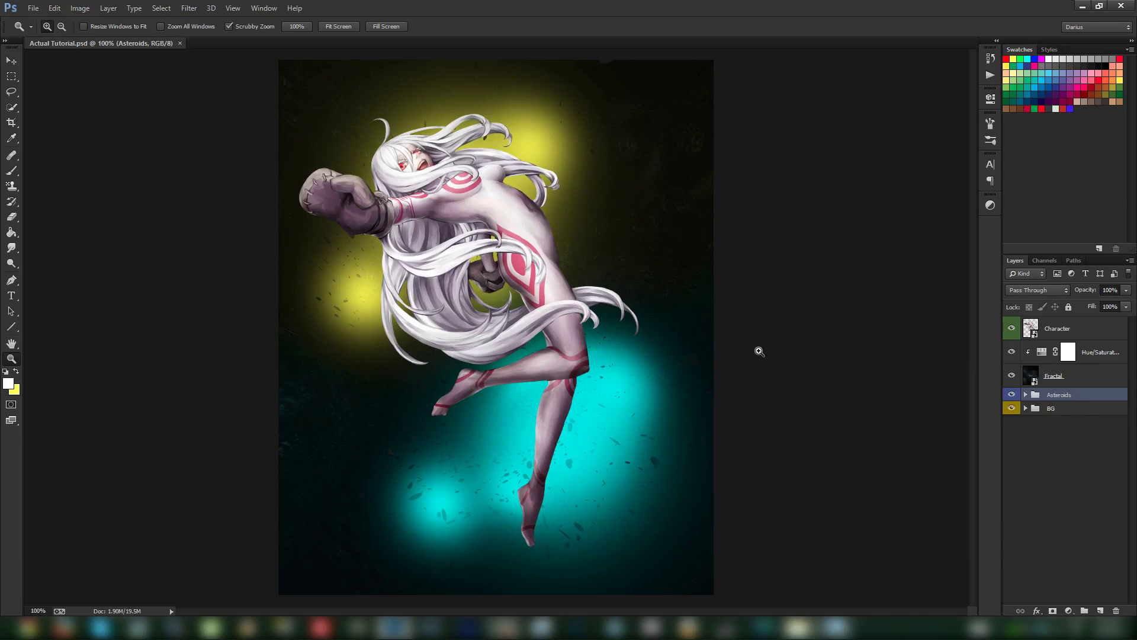
- Add a new layer above Character and name it Shadow
{"action": "left_click", "coordinate": [1081, 383]}
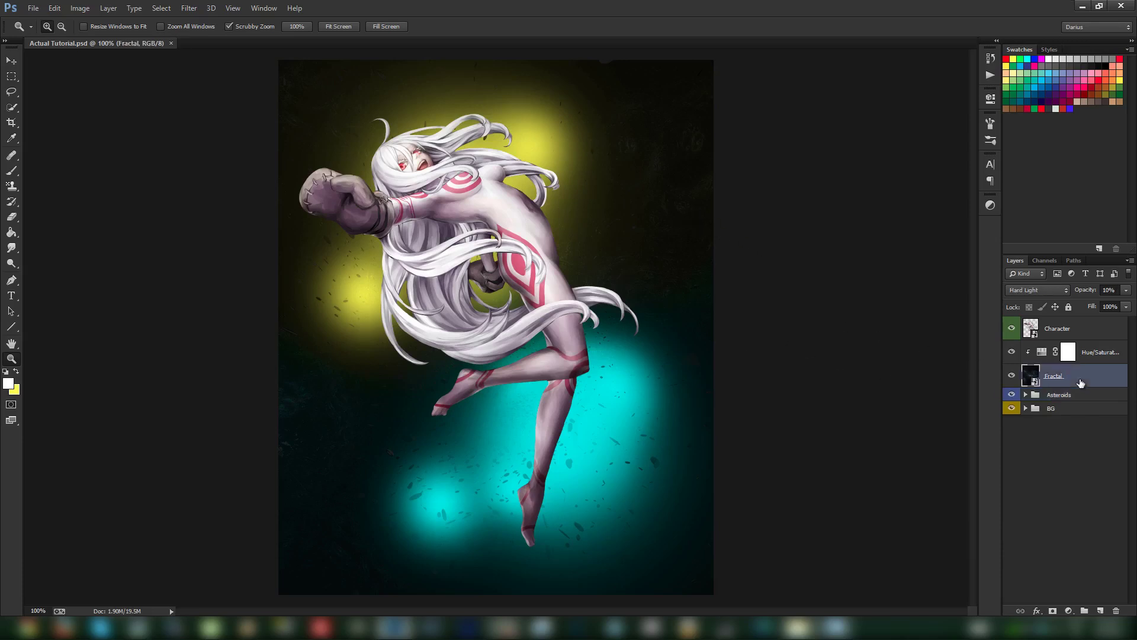
{"action": "left_click", "coordinate": [1106, 330]}
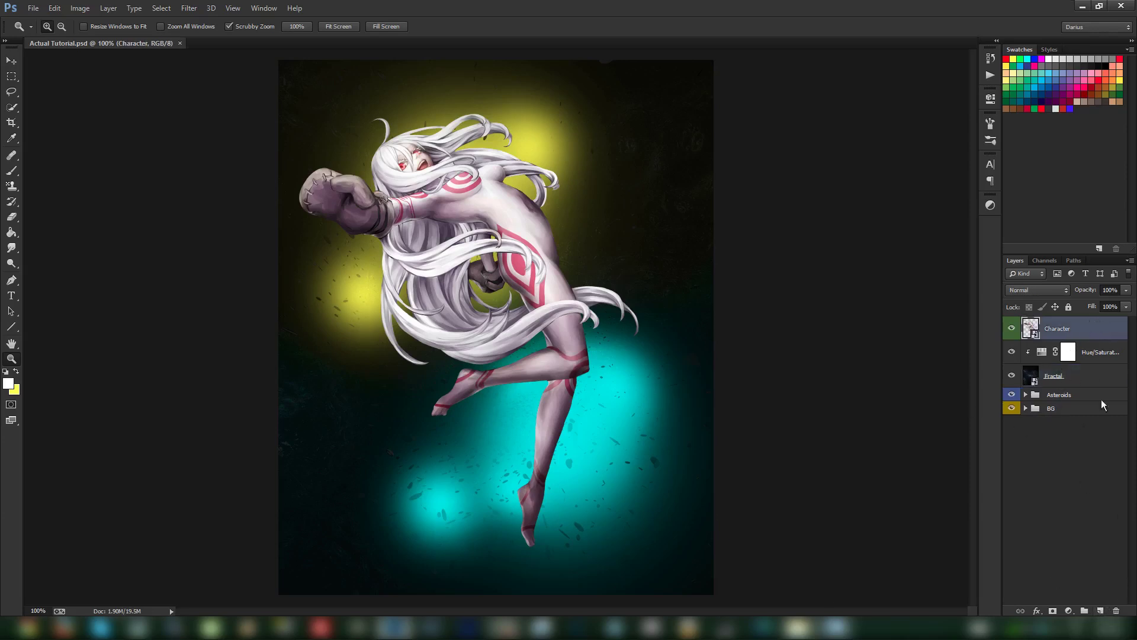
{"action": "left_click", "coordinate": [1102, 610]}
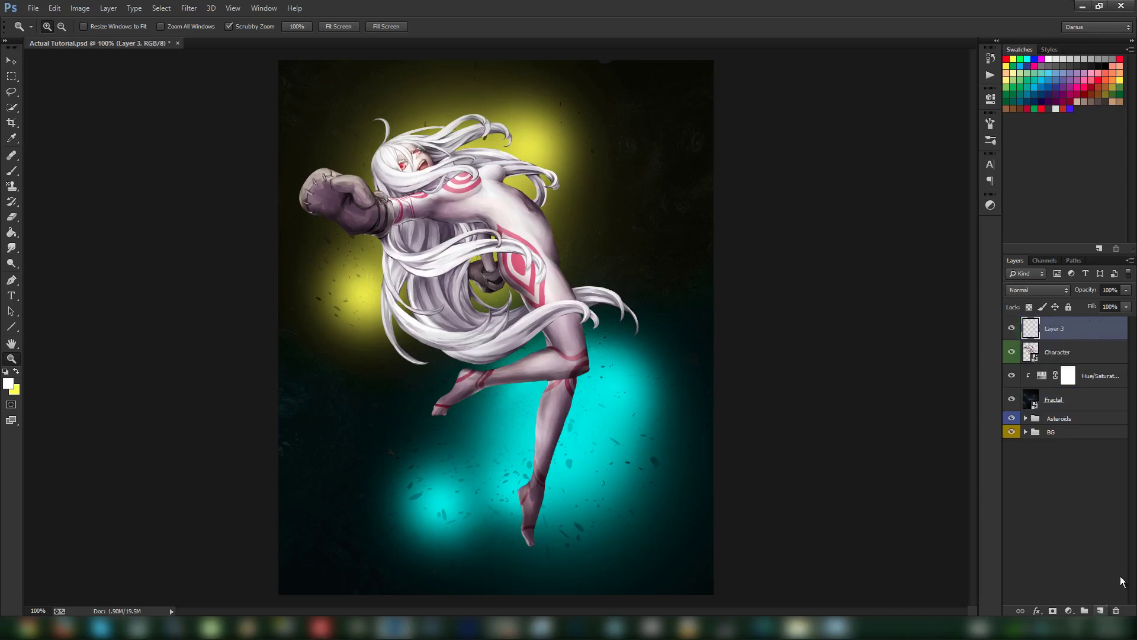
{"action": "double_click", "coordinate": [1059, 330]}
{"action": "type", "text": "Shadow"}
{"action": "key", "text": "Return"}
- Clip the Shadow layer to Character, set its opacity to 74%, and save the document
{"action": "right_click", "coordinate": [1095, 321]}
{"action": "left_click", "coordinate": [1012, 291]}
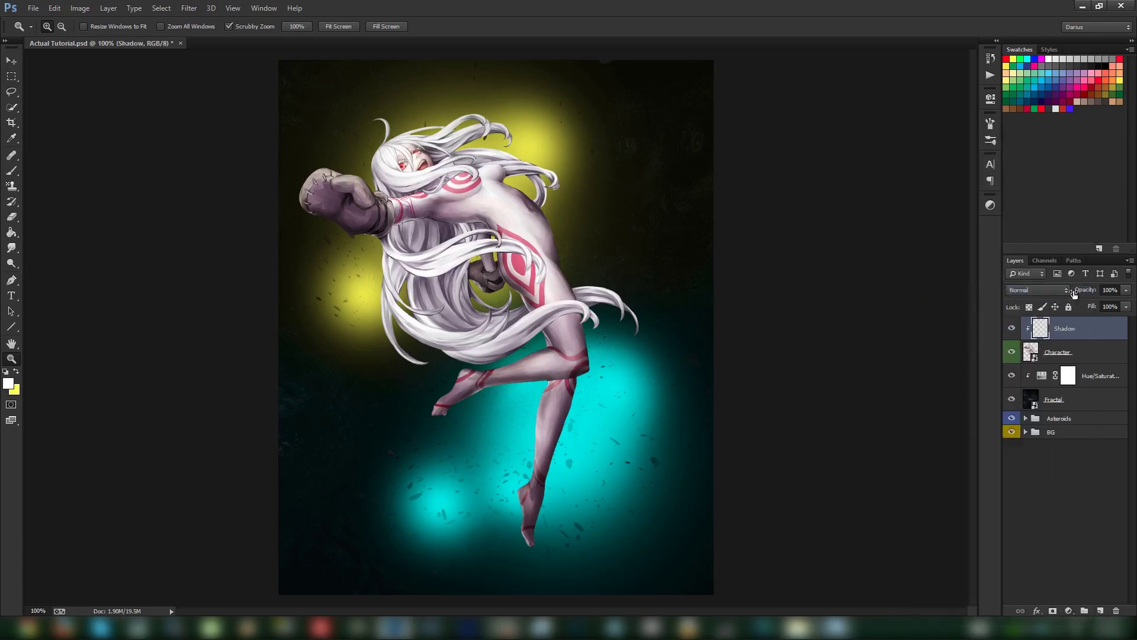
{"action": "left_click_drag", "start_coordinate": [1089, 293], "coordinate": [1078, 295]}
{"action": "key", "text": "ctrl+s"}
- Paint black shading over the character's body and hair on the Shadow layer with a soft 118 px brush at 72% opacity
{"action": "left_click", "coordinate": [11, 170]}
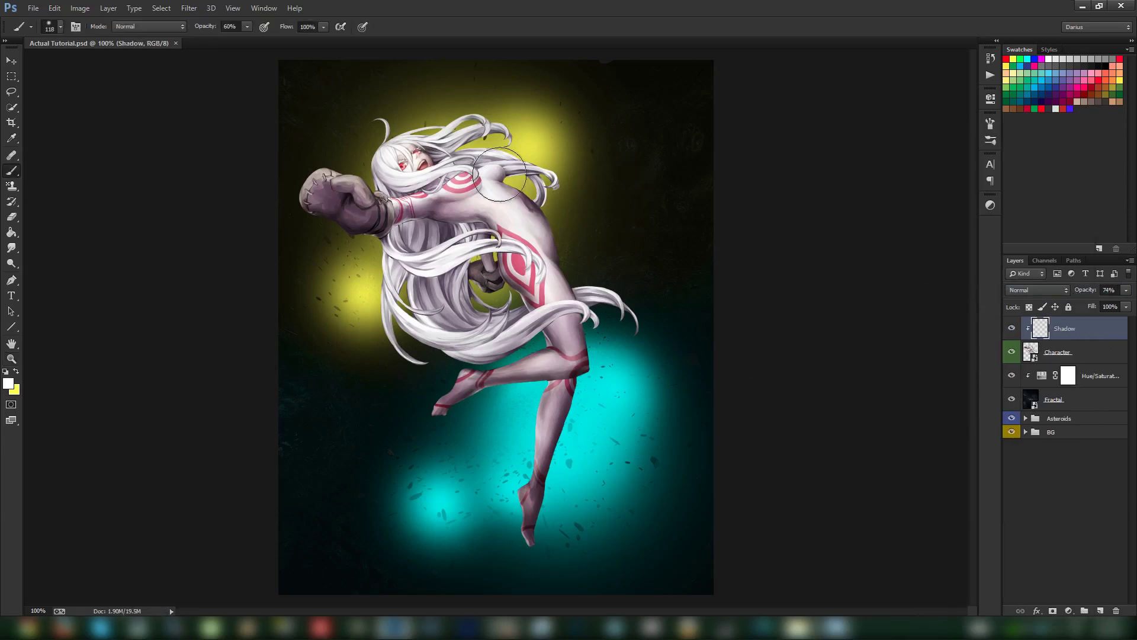
{"action": "left_click", "coordinate": [1106, 66]}
{"action": "left_click_drag", "start_coordinate": [208, 29], "coordinate": [213, 29]}
{"action": "mouse_move", "coordinate": [432, 250]}
{"action": "left_mouse_down"}
{"action": "mouse_move", "coordinate": [474, 225]}
{"action": "mouse_move", "coordinate": [455, 212]}
{"action": "mouse_move", "coordinate": [467, 206]}
{"action": "mouse_move", "coordinate": [425, 182]}
{"action": "mouse_move", "coordinate": [447, 203]}
{"action": "mouse_move", "coordinate": [435, 181]}
{"action": "mouse_move", "coordinate": [460, 197]}
{"action": "mouse_move", "coordinate": [429, 193]}
{"action": "mouse_move", "coordinate": [450, 271]}
{"action": "mouse_move", "coordinate": [434, 254]}
{"action": "mouse_move", "coordinate": [462, 329]}
{"action": "mouse_move", "coordinate": [481, 336]}
{"action": "mouse_move", "coordinate": [537, 307]}
{"action": "mouse_move", "coordinate": [491, 201]}
{"action": "mouse_move", "coordinate": [533, 262]}
{"action": "mouse_move", "coordinate": [546, 326]}
{"action": "mouse_move", "coordinate": [563, 340]}
{"action": "mouse_move", "coordinate": [564, 384]}
{"action": "mouse_move", "coordinate": [532, 492]}
{"action": "mouse_move", "coordinate": [543, 374]}
{"action": "mouse_move", "coordinate": [476, 389]}
{"action": "mouse_move", "coordinate": [556, 367]}
{"action": "mouse_move", "coordinate": [444, 410]}
{"action": "mouse_move", "coordinate": [563, 347]}
{"action": "mouse_move", "coordinate": [556, 294]}
{"action": "mouse_move", "coordinate": [515, 252]}
{"action": "mouse_move", "coordinate": [526, 264]}
{"action": "mouse_move", "coordinate": [503, 213]}
{"action": "mouse_move", "coordinate": [422, 181]}
{"action": "mouse_move", "coordinate": [417, 235]}
{"action": "mouse_move", "coordinate": [423, 284]}
{"action": "left_mouse_up"}
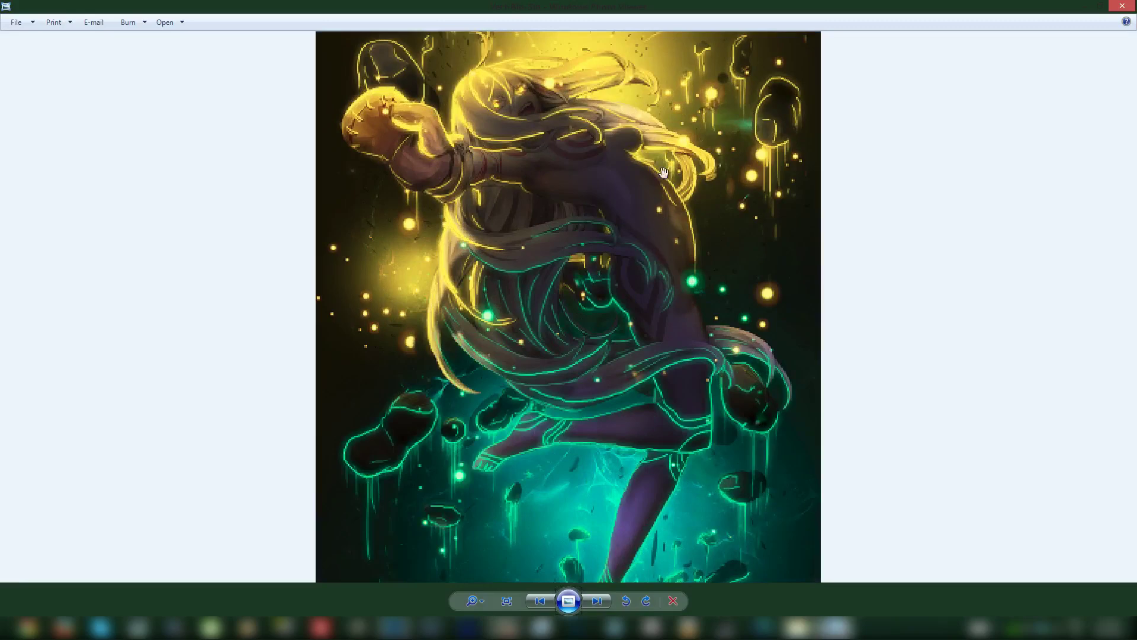
- Examine the shading and lighting in the finished reference artwork in Windows Photo Viewer, and close it
{"action": "scroll", "coordinate": [650, 224], "scroll_direction": "down", "scroll_amount": 3}
{"action": "scroll", "coordinate": [603, 235], "scroll_direction": "up", "scroll_amount": 3}
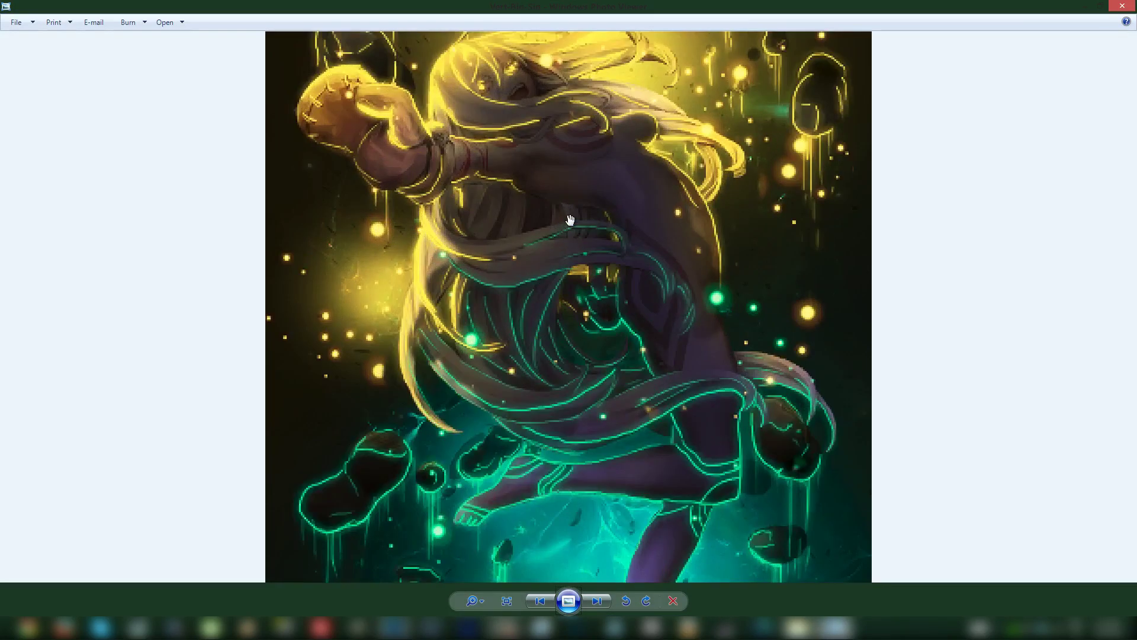
{"action": "scroll", "coordinate": [570, 232], "scroll_direction": "down", "scroll_amount": 3}
{"action": "left_click", "coordinate": [1123, 7]}
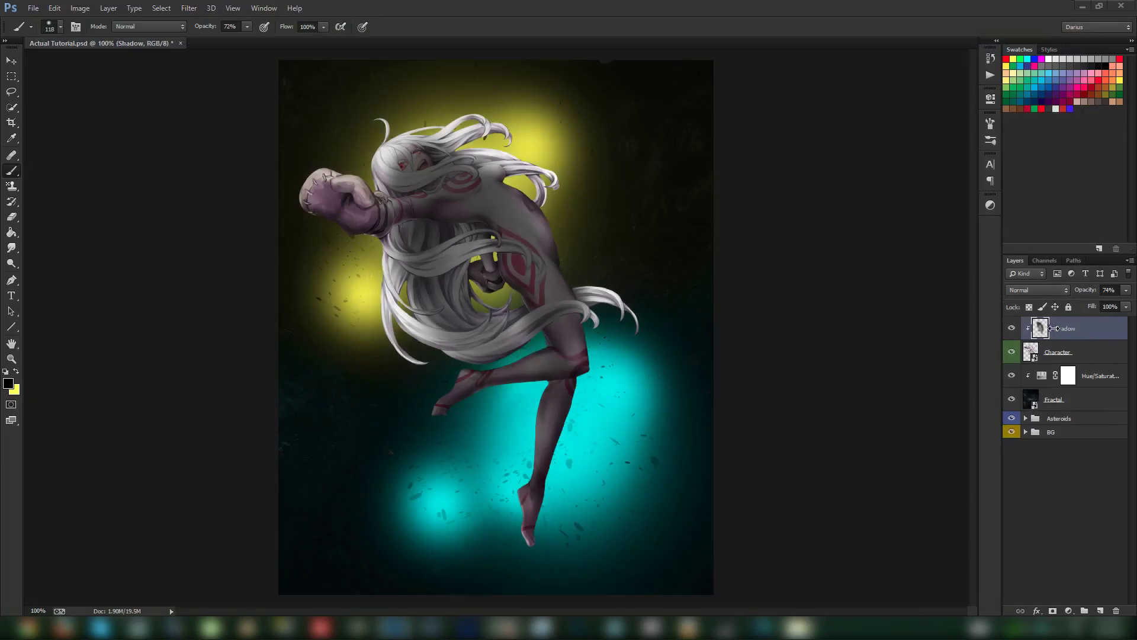
- Set the Shadow layer's opacity to 84% and darken the hair beneath the character's outstretched arm
{"action": "left_click", "coordinate": [1067, 334]}
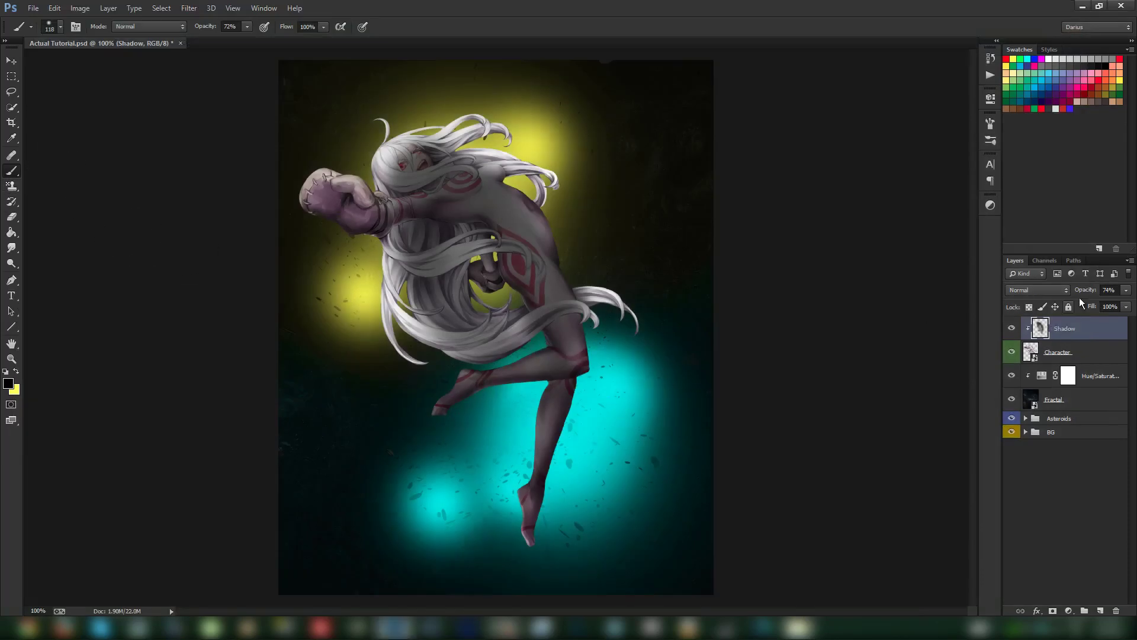
{"action": "left_click_drag", "start_coordinate": [1080, 291], "coordinate": [1085, 295]}
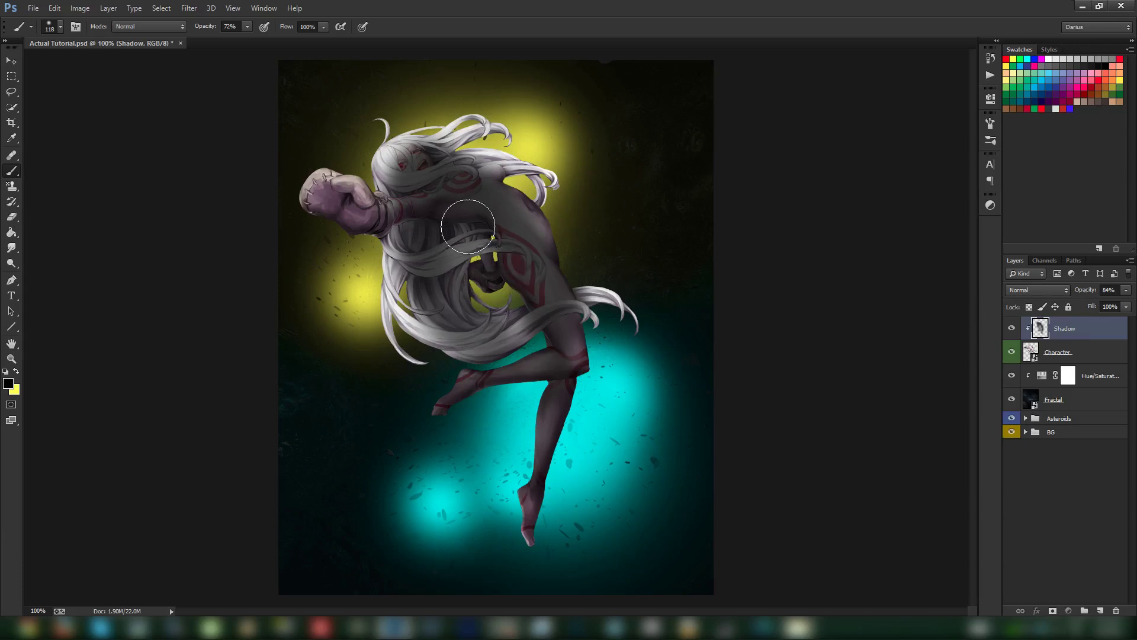
{"action": "mouse_move", "coordinate": [468, 226]}
{"action": "left_mouse_down"}
{"action": "mouse_move", "coordinate": [478, 256]}
{"action": "mouse_move", "coordinate": [457, 277]}
{"action": "mouse_move", "coordinate": [453, 322]}
{"action": "mouse_move", "coordinate": [500, 339]}
{"action": "mouse_move", "coordinate": [437, 312]}
{"action": "mouse_move", "coordinate": [449, 235]}
{"action": "left_mouse_up"}
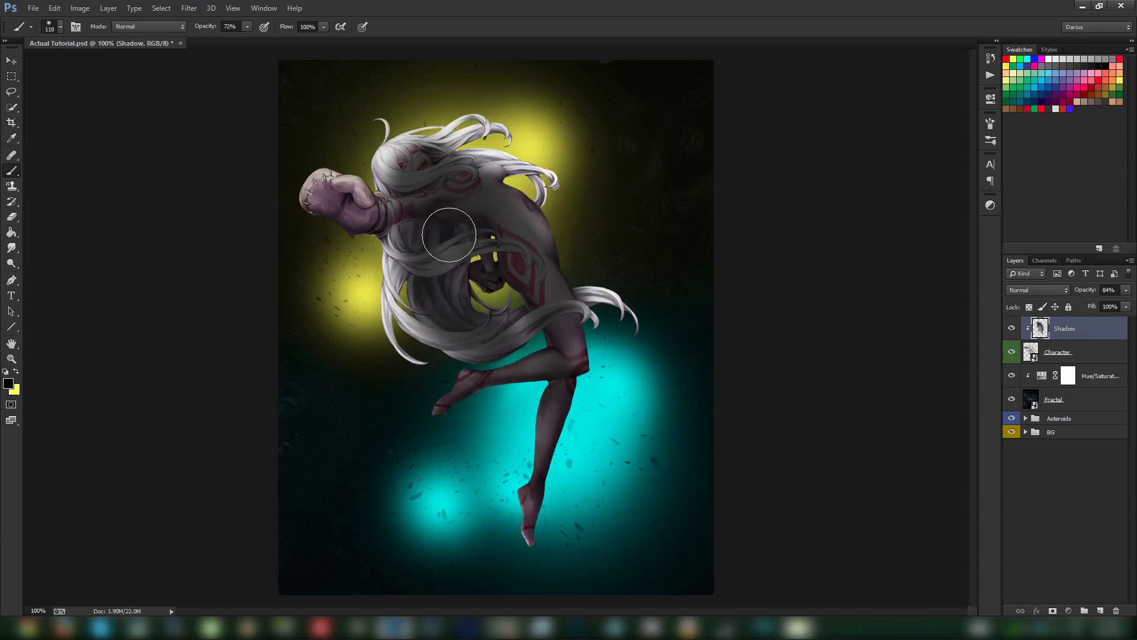
- Reduce the soft brush to 54 px and paint shadow over the character's head and long hair
{"action": "right_click", "coordinate": [468, 236]}
{"action": "left_click_drag", "start_coordinate": [550, 153], "coordinate": [546, 153]}
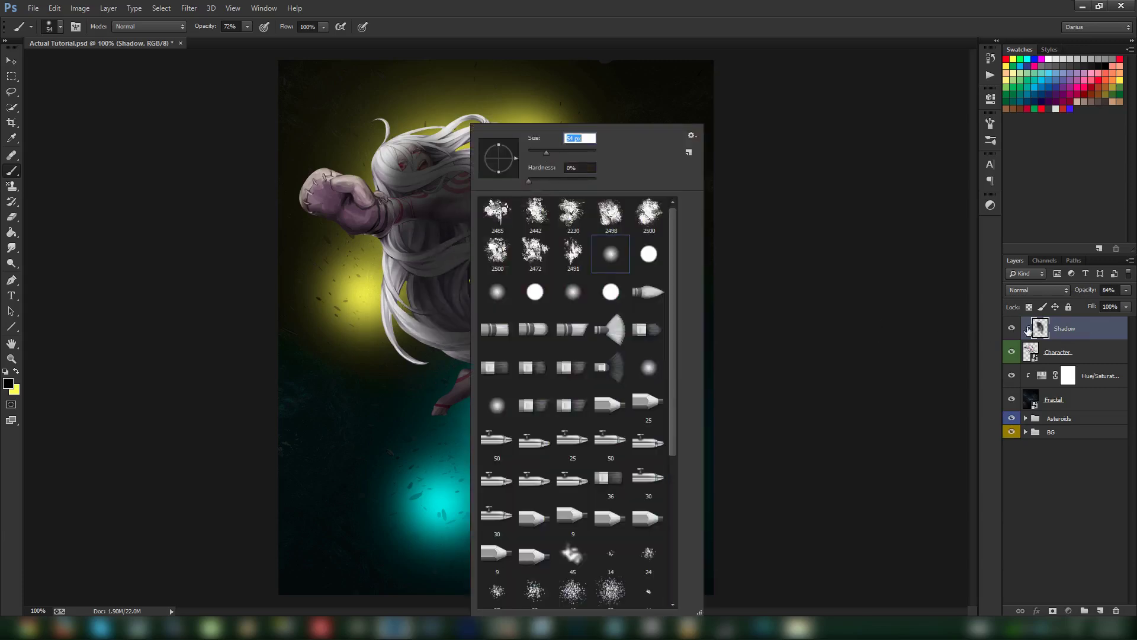
{"action": "left_click", "coordinate": [1028, 330]}
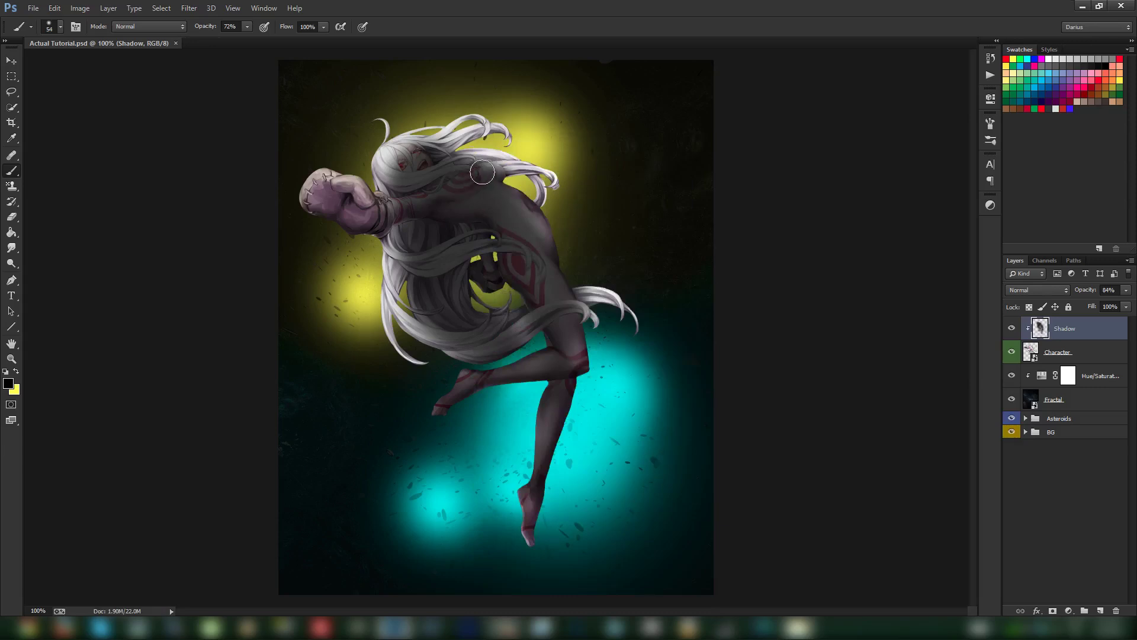
{"action": "mouse_move", "coordinate": [482, 172]}
{"action": "left_mouse_down"}
{"action": "mouse_move", "coordinate": [430, 164]}
{"action": "mouse_move", "coordinate": [406, 177]}
{"action": "mouse_move", "coordinate": [400, 166]}
{"action": "mouse_move", "coordinate": [411, 181]}
{"action": "mouse_move", "coordinate": [410, 149]}
{"action": "mouse_move", "coordinate": [456, 142]}
{"action": "left_mouse_up"}
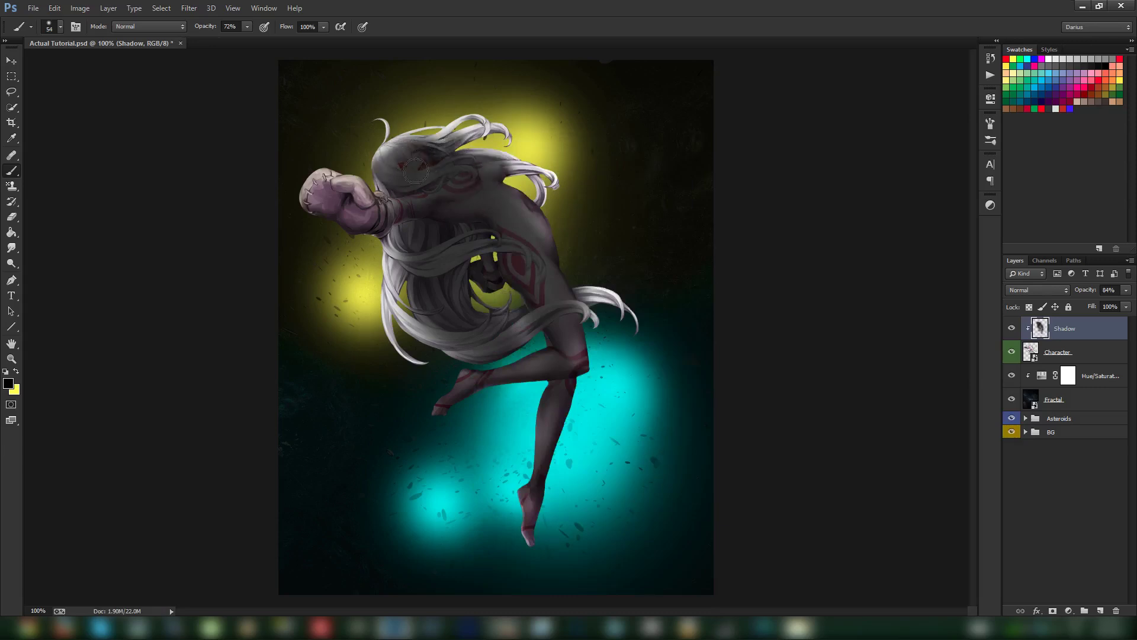
{"action": "mouse_move", "coordinate": [398, 249]}
{"action": "left_mouse_down"}
{"action": "mouse_move", "coordinate": [409, 326]}
{"action": "mouse_move", "coordinate": [444, 341]}
{"action": "left_mouse_up"}
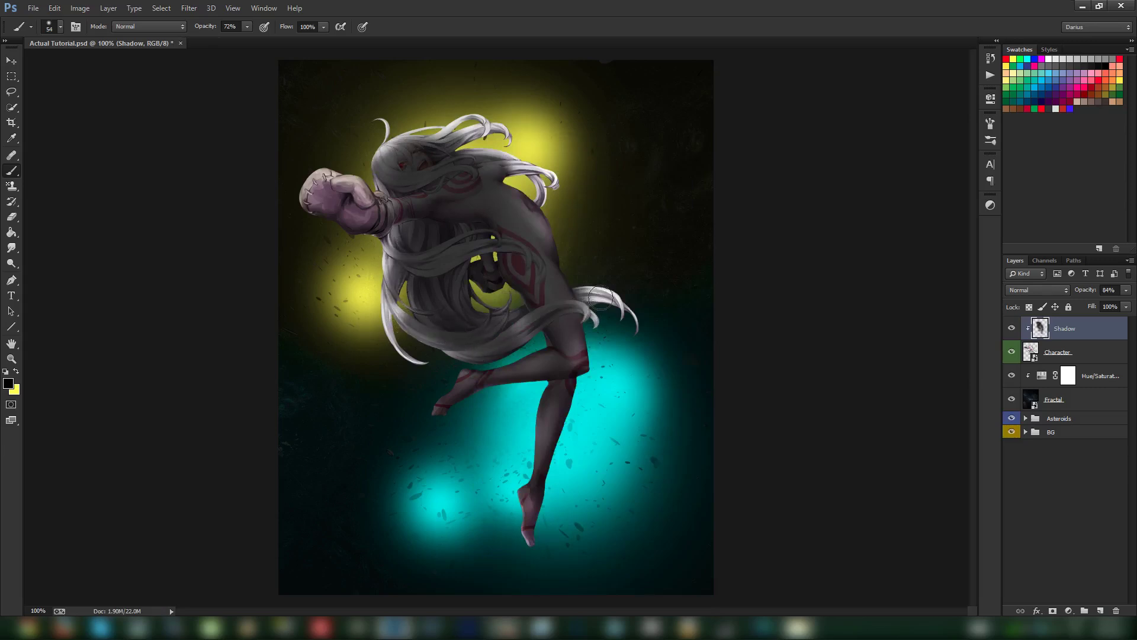
- Paint shadow over the hair near the hip, both feet, the legs and the torso, and save the document
{"action": "left_click_drag", "start_coordinate": [600, 298], "coordinate": [569, 306]}
{"action": "left_click_drag", "start_coordinate": [525, 470], "coordinate": [536, 548]}
{"action": "left_click_drag", "start_coordinate": [477, 382], "coordinate": [445, 400]}
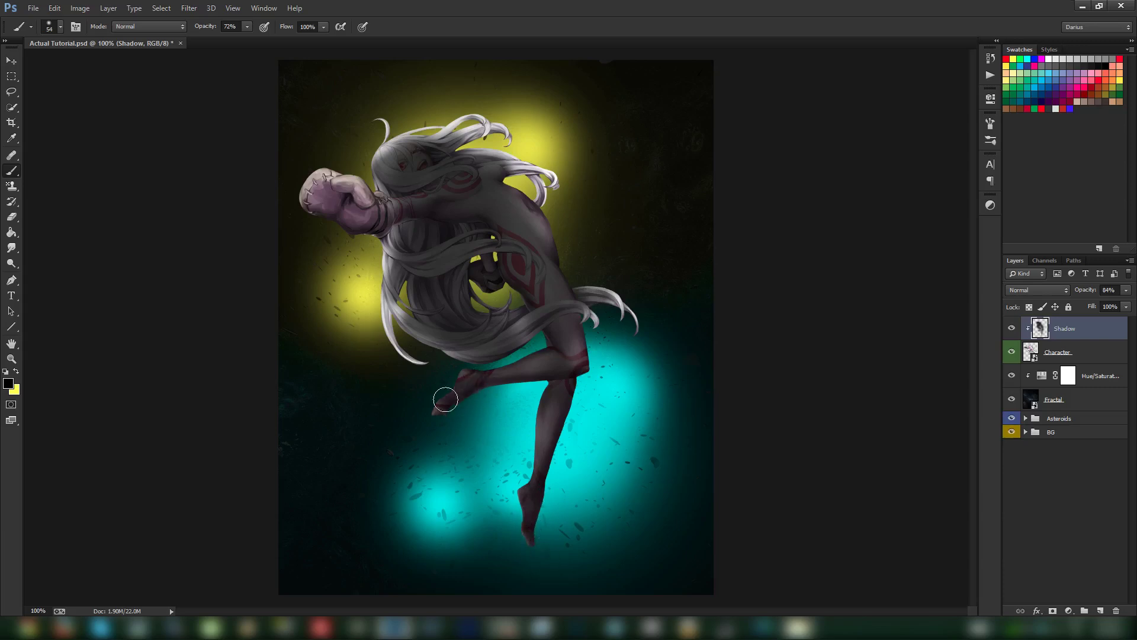
{"action": "mouse_move", "coordinate": [516, 373]}
{"action": "left_mouse_down"}
{"action": "mouse_move", "coordinate": [559, 400]}
{"action": "mouse_move", "coordinate": [576, 375]}
{"action": "mouse_move", "coordinate": [563, 372]}
{"action": "mouse_move", "coordinate": [589, 339]}
{"action": "mouse_move", "coordinate": [575, 255]}
{"action": "mouse_move", "coordinate": [600, 324]}
{"action": "mouse_move", "coordinate": [540, 277]}
{"action": "mouse_move", "coordinate": [558, 286]}
{"action": "mouse_move", "coordinate": [526, 228]}
{"action": "mouse_move", "coordinate": [563, 279]}
{"action": "mouse_move", "coordinate": [530, 244]}
{"action": "mouse_move", "coordinate": [558, 324]}
{"action": "mouse_move", "coordinate": [543, 261]}
{"action": "mouse_move", "coordinate": [507, 188]}
{"action": "left_mouse_up"}
{"action": "key", "text": "ctrl+s"}
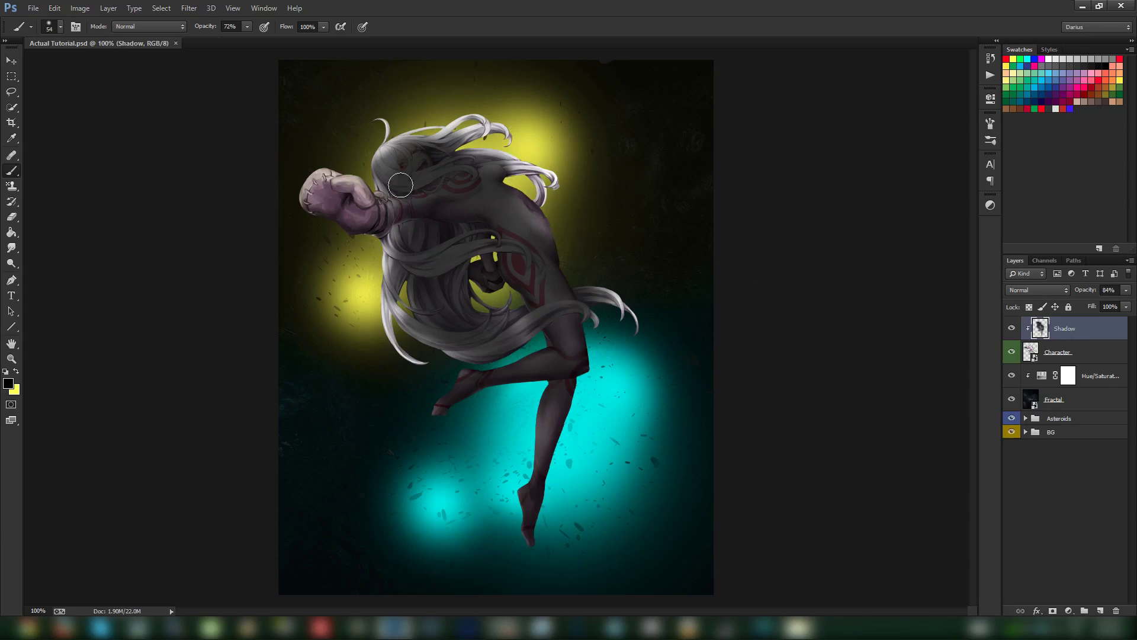
- Shade the character's large glove and forearm, set the Shadow layer's opacity to 74%, and save the document
{"action": "mouse_move", "coordinate": [345, 200]}
{"action": "left_mouse_down"}
{"action": "mouse_move", "coordinate": [376, 223]}
{"action": "mouse_move", "coordinate": [344, 194]}
{"action": "mouse_move", "coordinate": [381, 217]}
{"action": "mouse_move", "coordinate": [359, 219]}
{"action": "mouse_move", "coordinate": [326, 193]}
{"action": "mouse_move", "coordinate": [363, 217]}
{"action": "mouse_move", "coordinate": [440, 204]}
{"action": "left_mouse_up"}
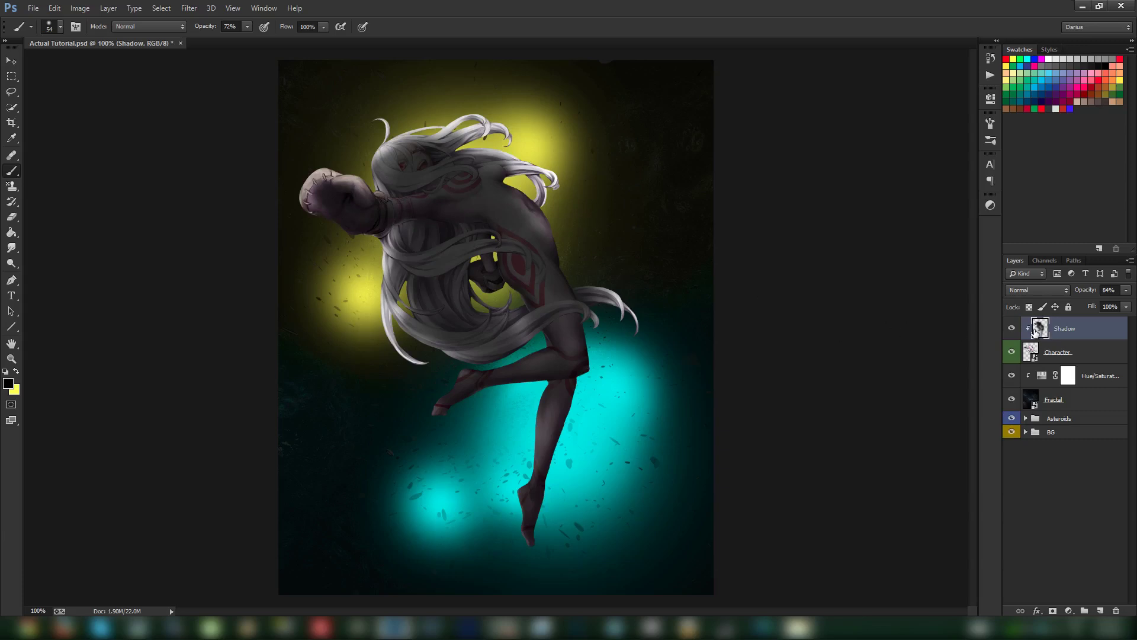
{"action": "key", "text": "ctrl+s"}
{"action": "left_click_drag", "start_coordinate": [1092, 289], "coordinate": [1086, 292]}
{"action": "key", "text": "ctrl+s"}
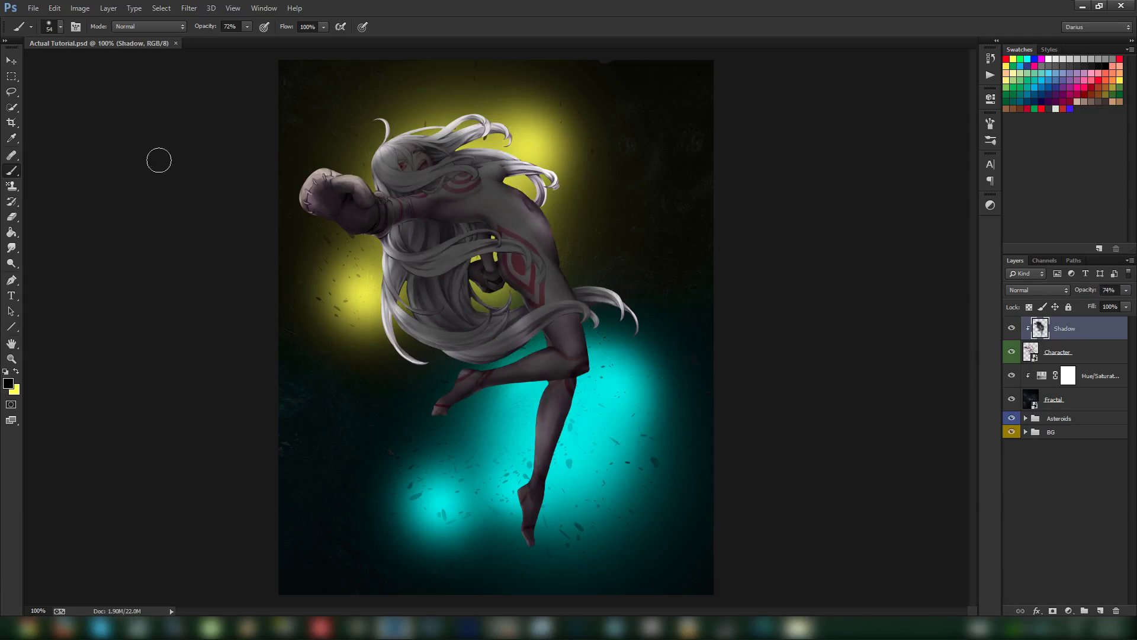
- Set the brush opacity to 100%, then switch to the Eraser on the Shadow layer with 46% hardness
{"action": "left_click_drag", "start_coordinate": [203, 33], "coordinate": [466, 157]}
{"action": "scroll", "coordinate": [408, 172], "scroll_direction": "up", "scroll_amount": 5}
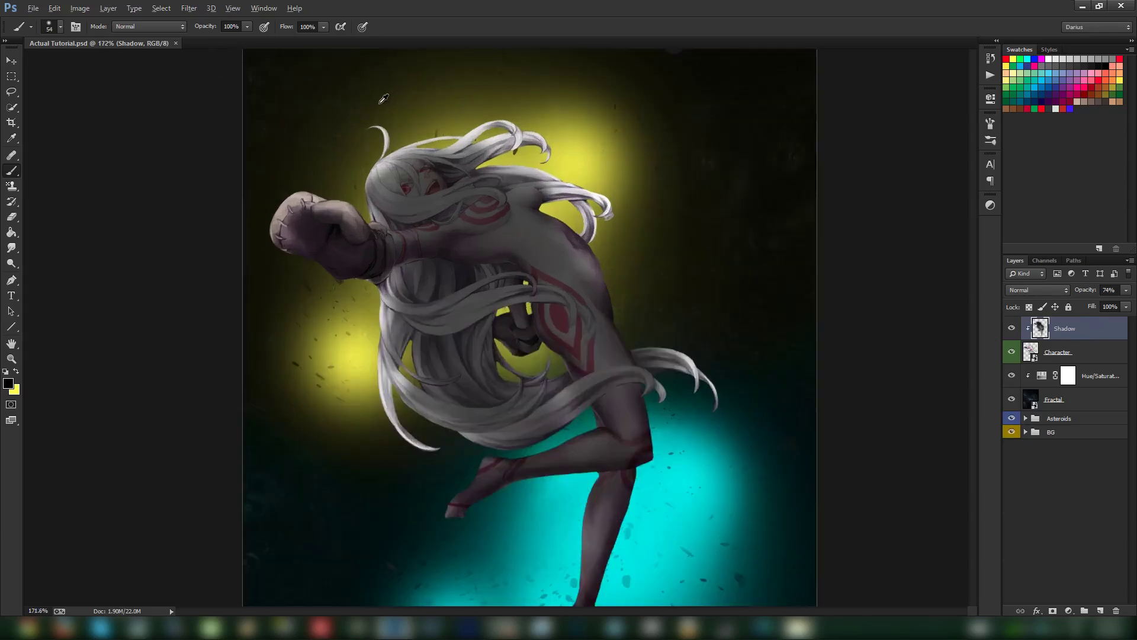
{"action": "scroll", "coordinate": [430, 190], "scroll_direction": "up", "scroll_amount": 5}
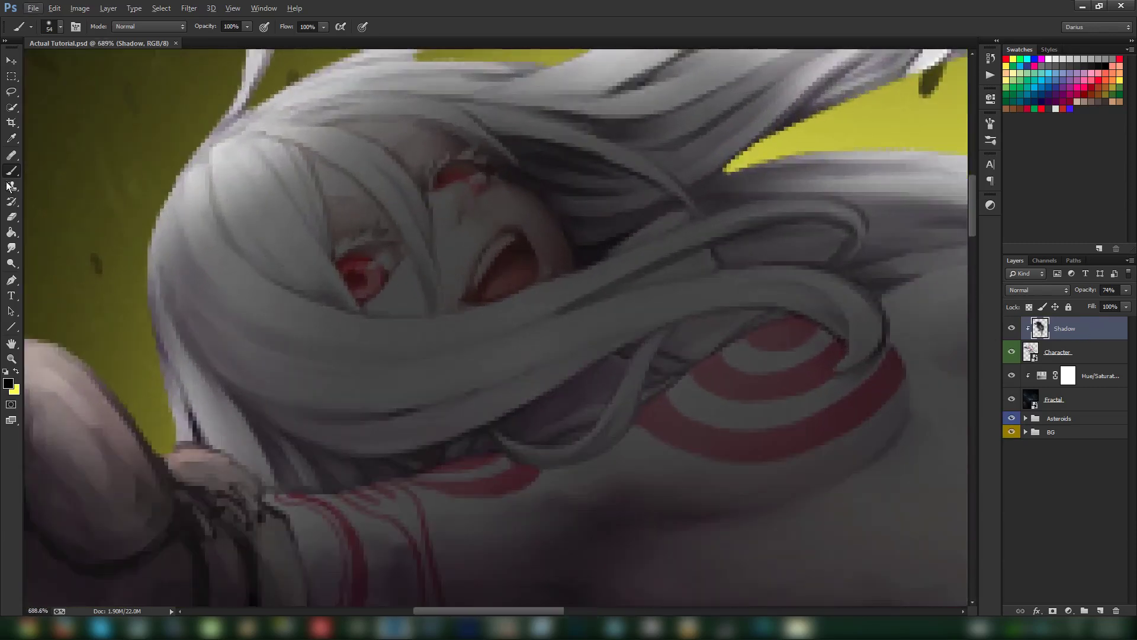
{"action": "left_click", "coordinate": [12, 217]}
{"action": "right_click", "coordinate": [604, 156]}
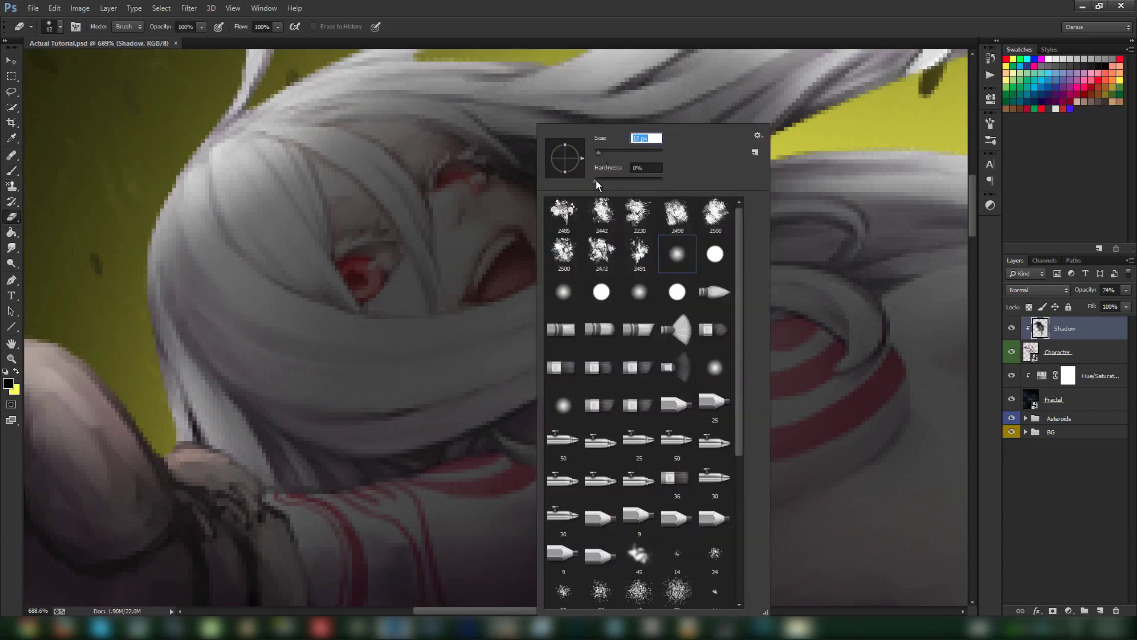
{"action": "left_click_drag", "start_coordinate": [596, 180], "coordinate": [624, 181]}
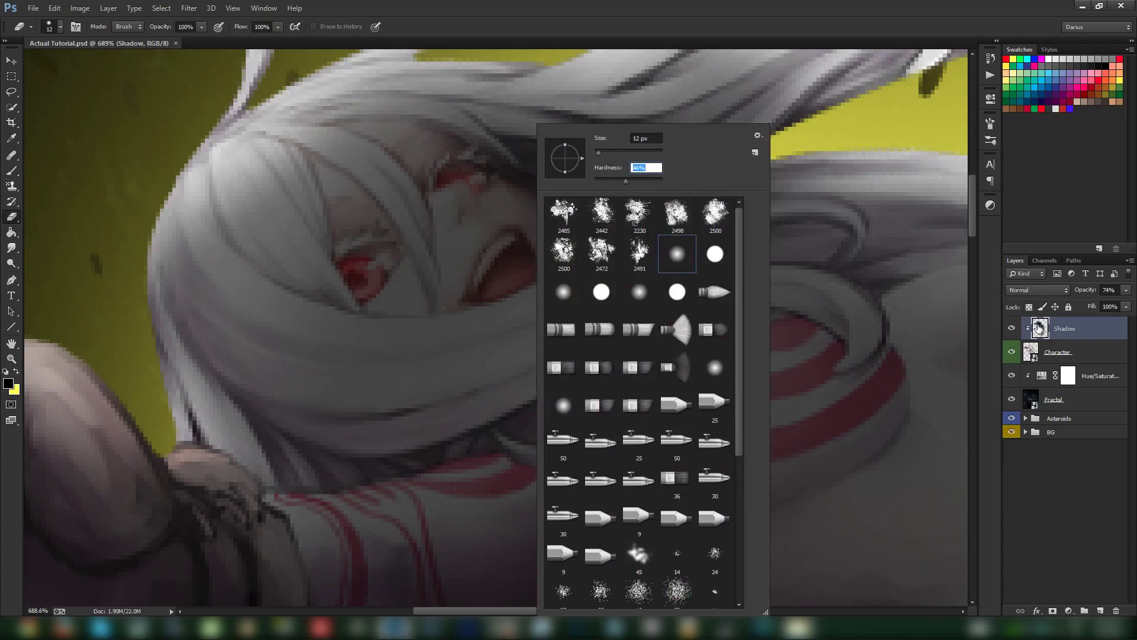
{"action": "left_click", "coordinate": [1038, 328]}
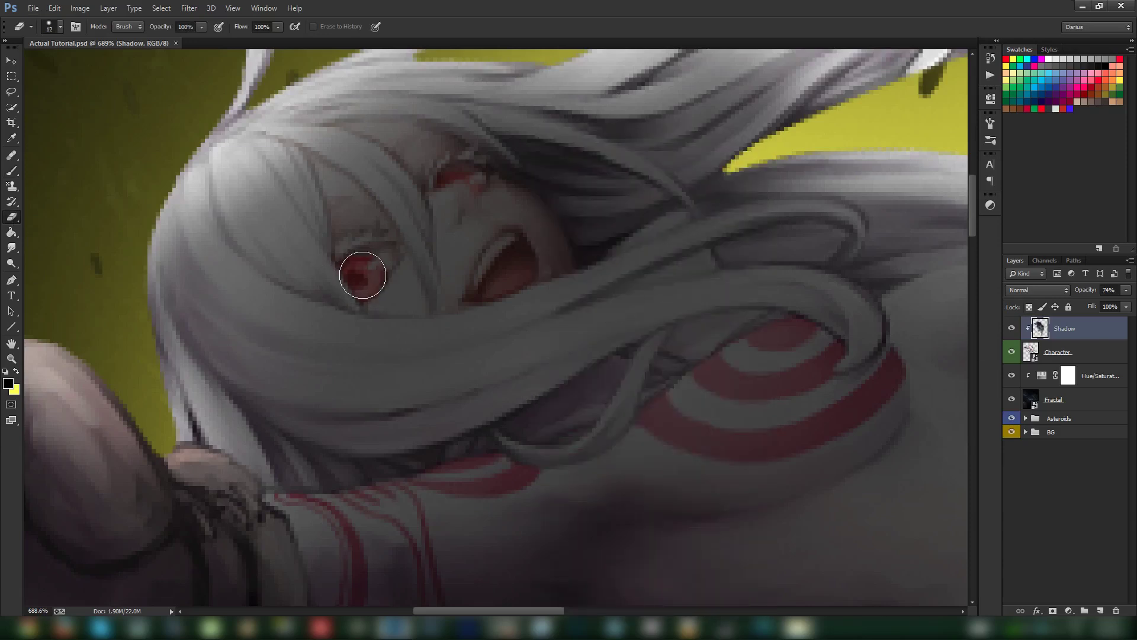
- Reduce the eraser to 8 px and erase the Shadow layer over the character's larger, fully visible eye
{"action": "left_click", "coordinate": [362, 275]}
{"action": "right_click", "coordinate": [485, 227]}
{"action": "left_click", "coordinate": [599, 137]}
{"action": "type", "text": "9"}
{"action": "key", "text": "Return"}
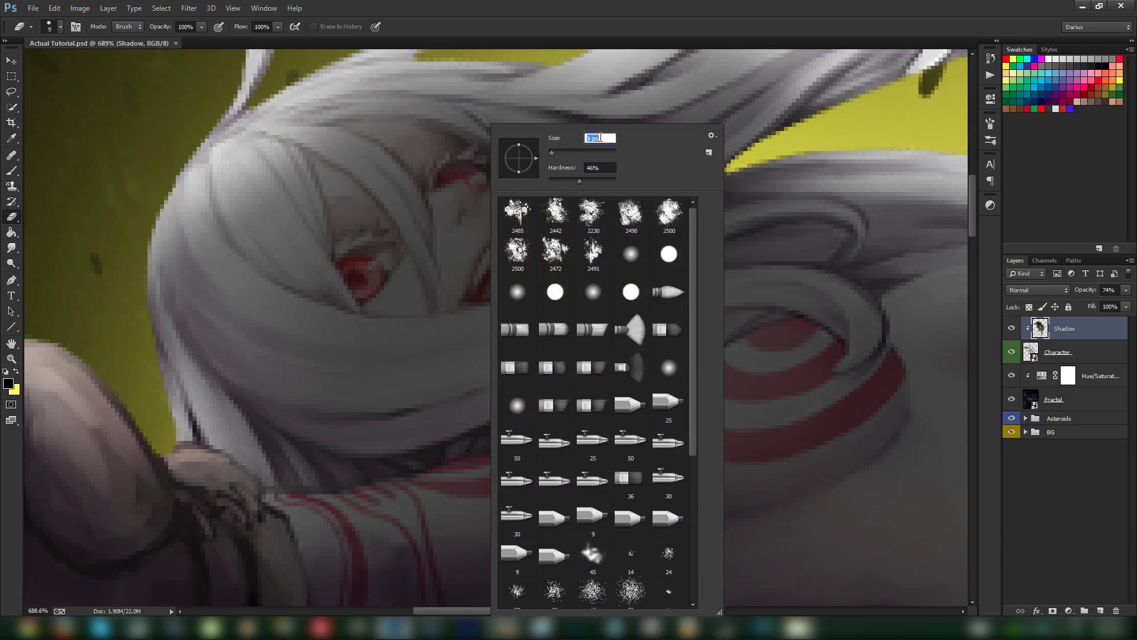
{"action": "left_click", "coordinate": [1047, 330]}
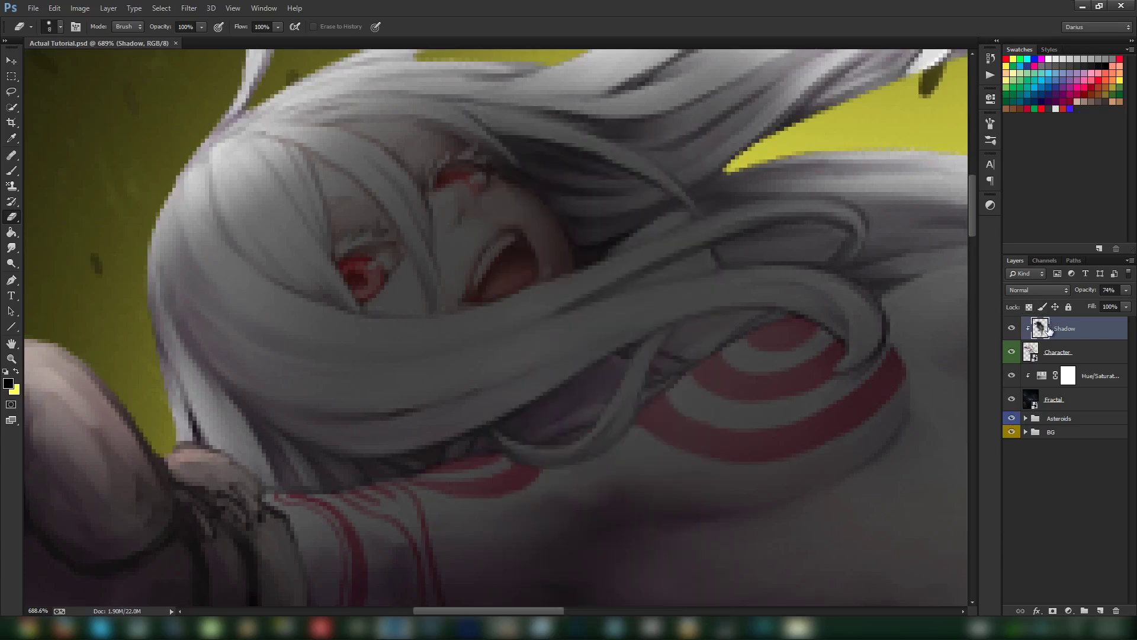
{"action": "left_click", "coordinate": [360, 270]}
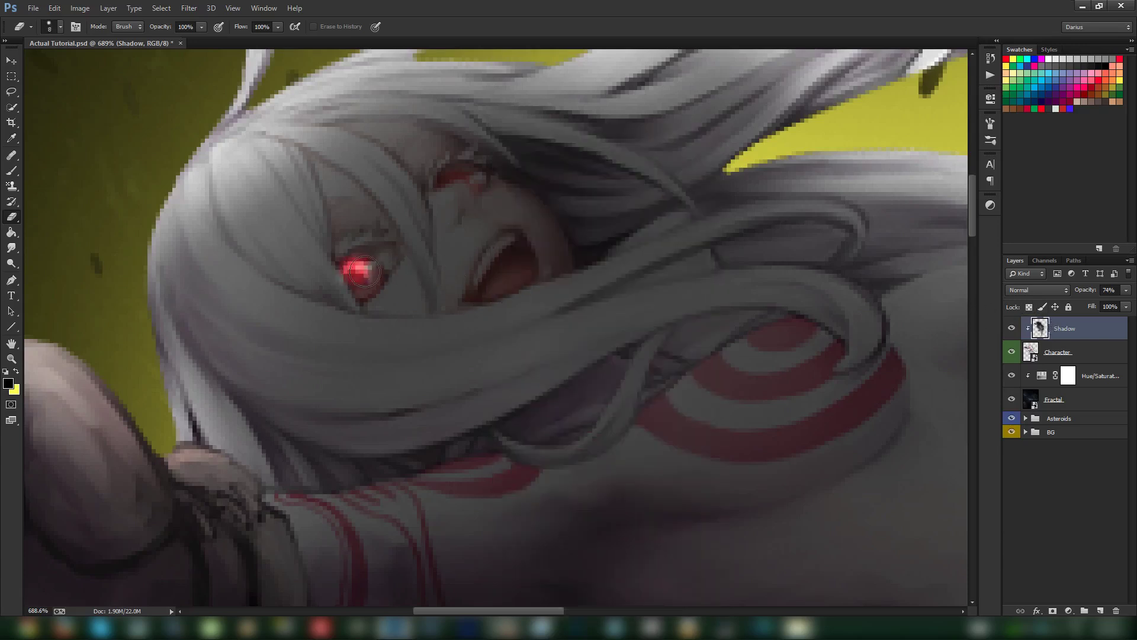
{"action": "mouse_move", "coordinate": [365, 271]}
{"action": "left_mouse_down"}
{"action": "mouse_move", "coordinate": [361, 286]}
{"action": "mouse_move", "coordinate": [374, 276]}
{"action": "left_mouse_up"}
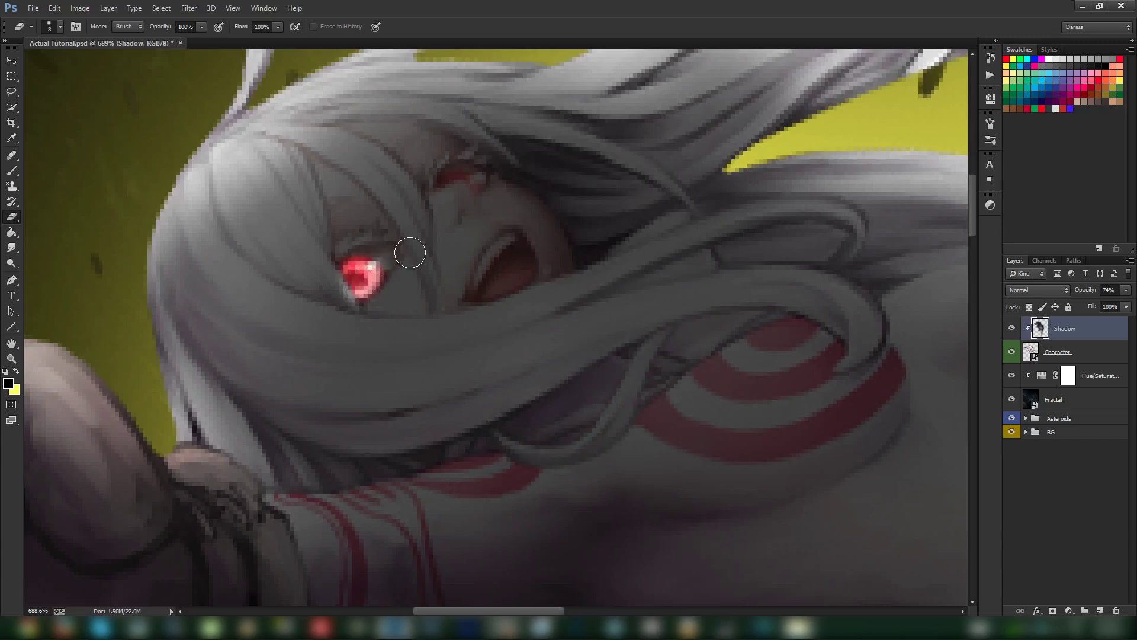
- Reduce the eraser to 3 px, erase the shadow over the character's other, narrower eye, and return to 100% view
{"action": "right_click", "coordinate": [474, 173]}
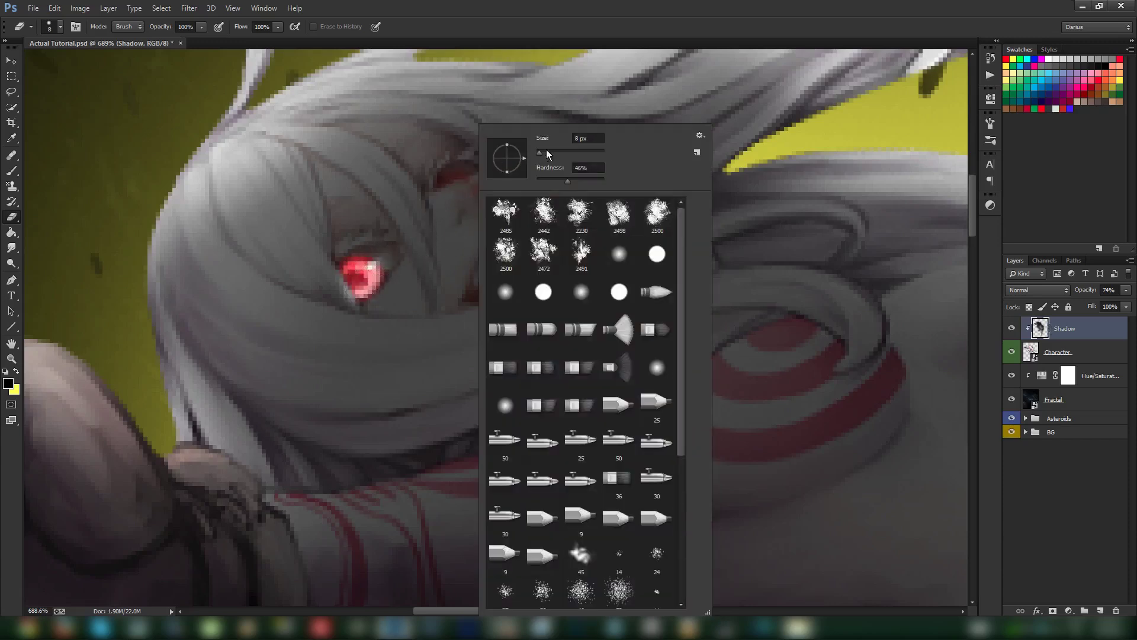
{"action": "type", "text": "4"}
{"action": "key", "text": "Return"}
{"action": "key", "text": "Return"}
{"action": "scroll", "coordinate": [399, 134], "scroll_direction": "up", "scroll_amount": 5}
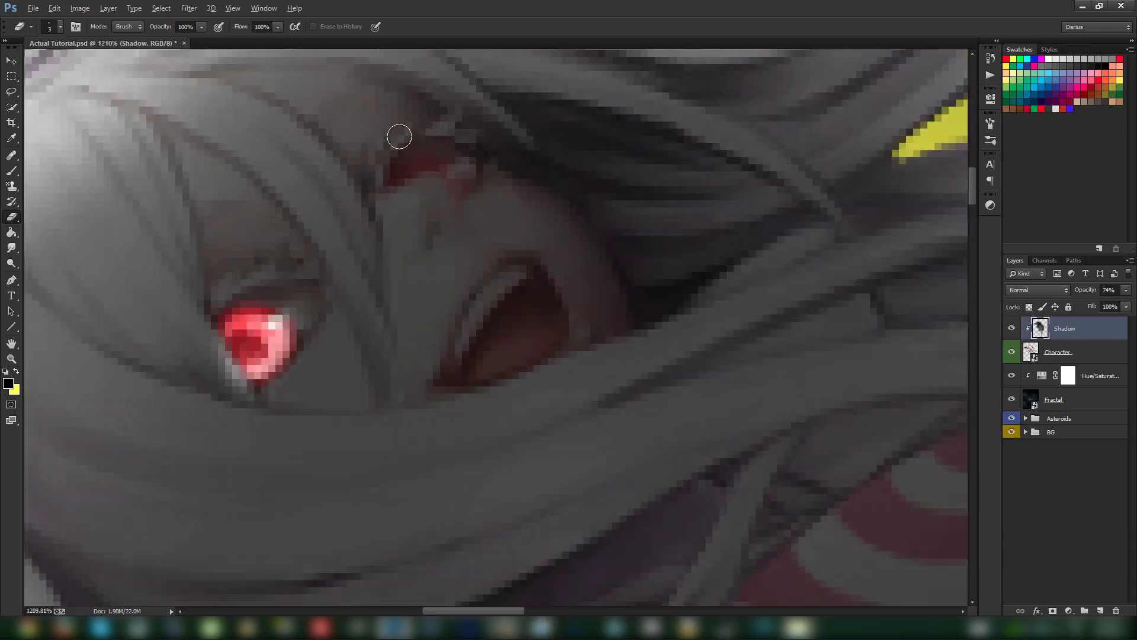
{"action": "mouse_move", "coordinate": [409, 195]}
{"action": "left_mouse_down"}
{"action": "mouse_move", "coordinate": [431, 184]}
{"action": "mouse_move", "coordinate": [482, 196]}
{"action": "mouse_move", "coordinate": [502, 228]}
{"action": "left_mouse_up"}
{"action": "left_click", "coordinate": [11, 359]}
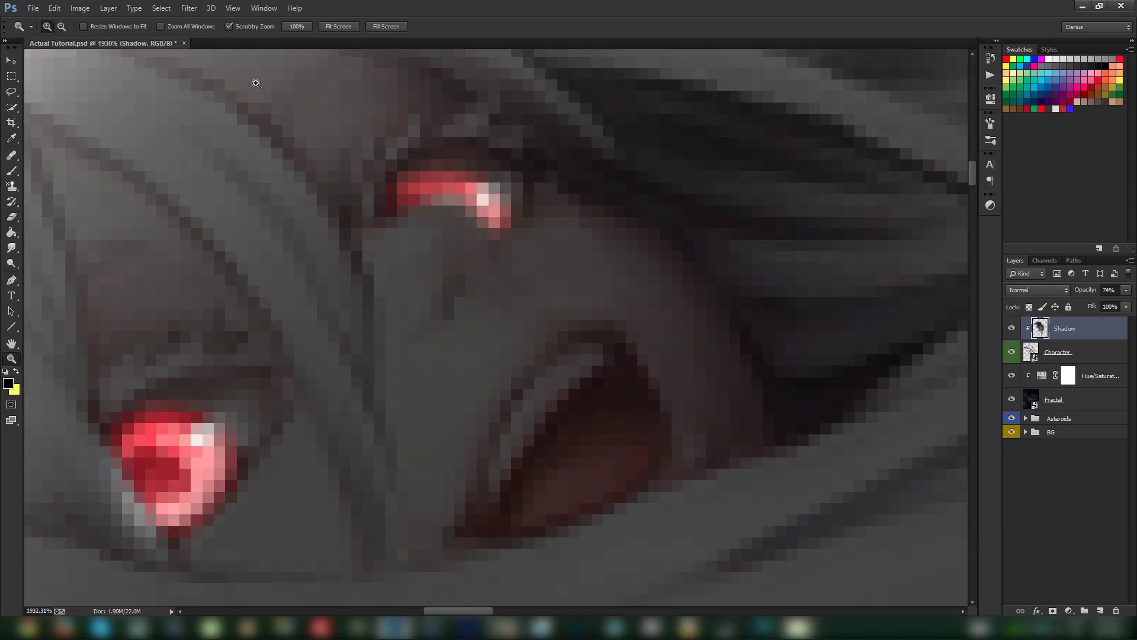
{"action": "left_click", "coordinate": [303, 30]}
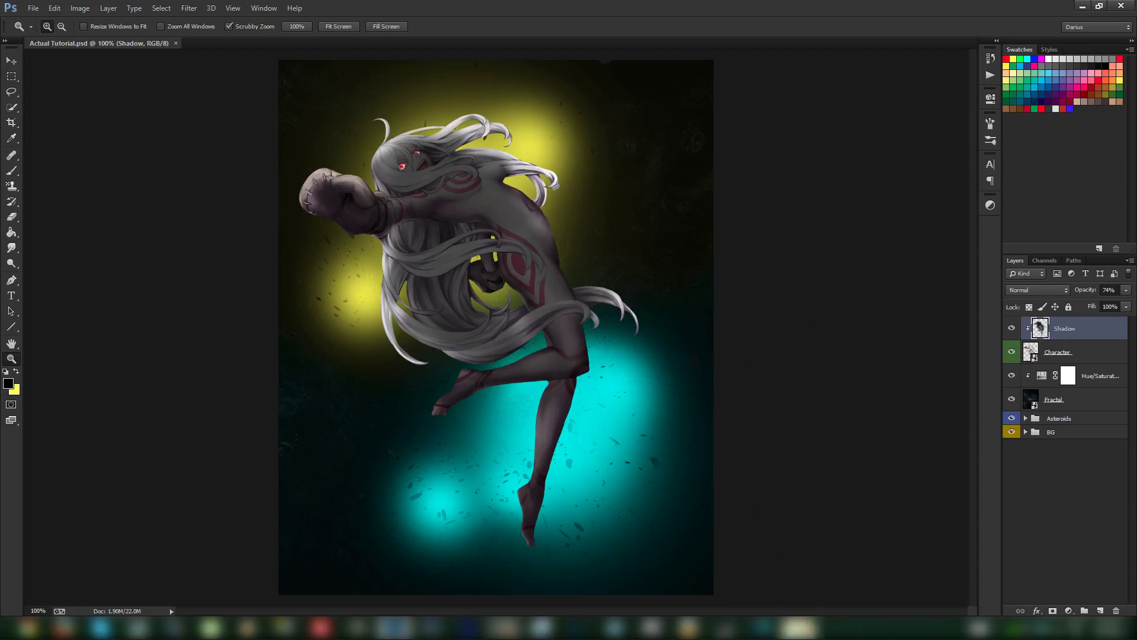
- Place the Rock 1 stock image from the Vert Sig Tut folder into the document
{"action": "mouse_move", "coordinate": [798, 628]}
{"action": "left_click", "coordinate": [797, 568]}
{"action": "left_click", "coordinate": [904, 168]}
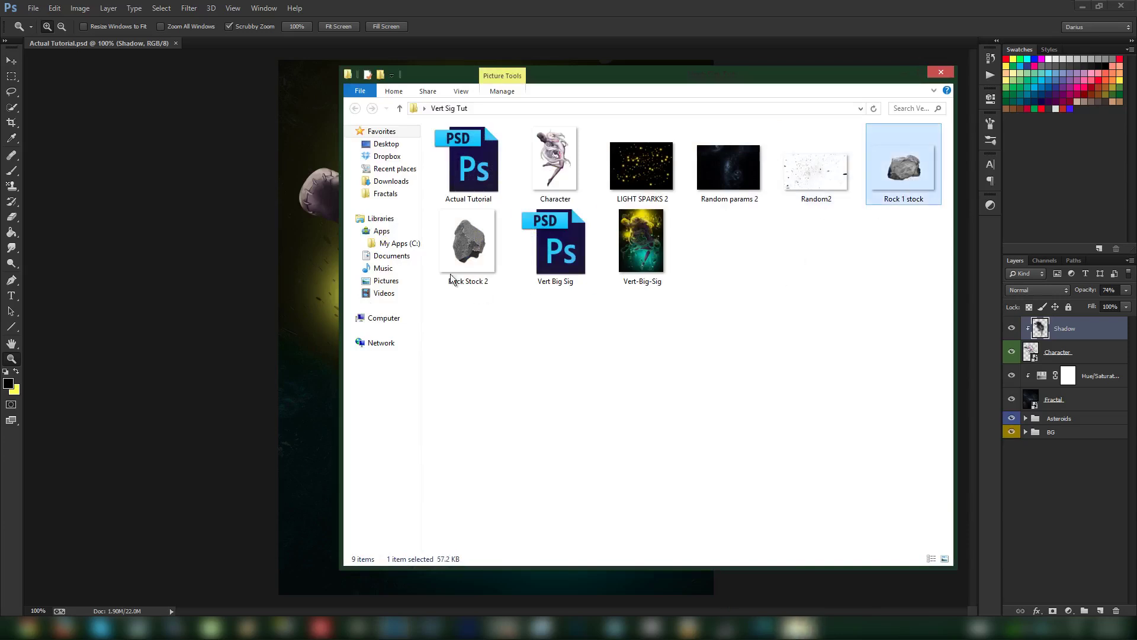
{"action": "left_click", "coordinate": [468, 246]}
{"action": "left_click", "coordinate": [912, 169]}
{"action": "left_click_drag", "start_coordinate": [904, 167], "coordinate": [311, 356]}
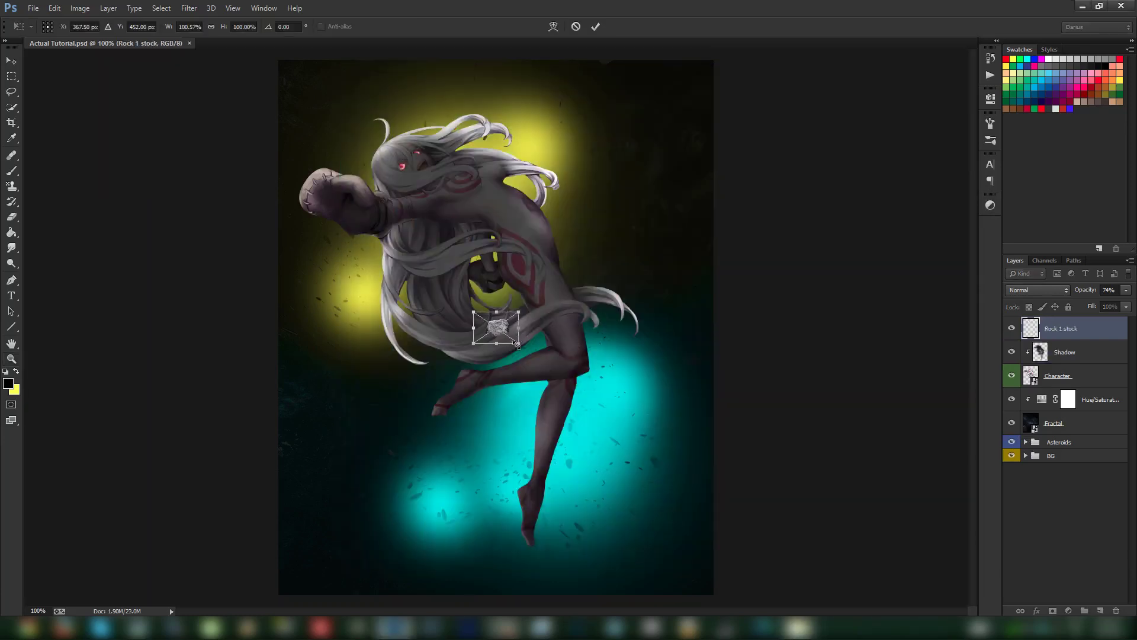
- Scale the placed rock to about 313% and position it below the left yellow glow, beside the hair
{"action": "left_click_drag", "start_coordinate": [516, 344], "coordinate": [614, 409]}
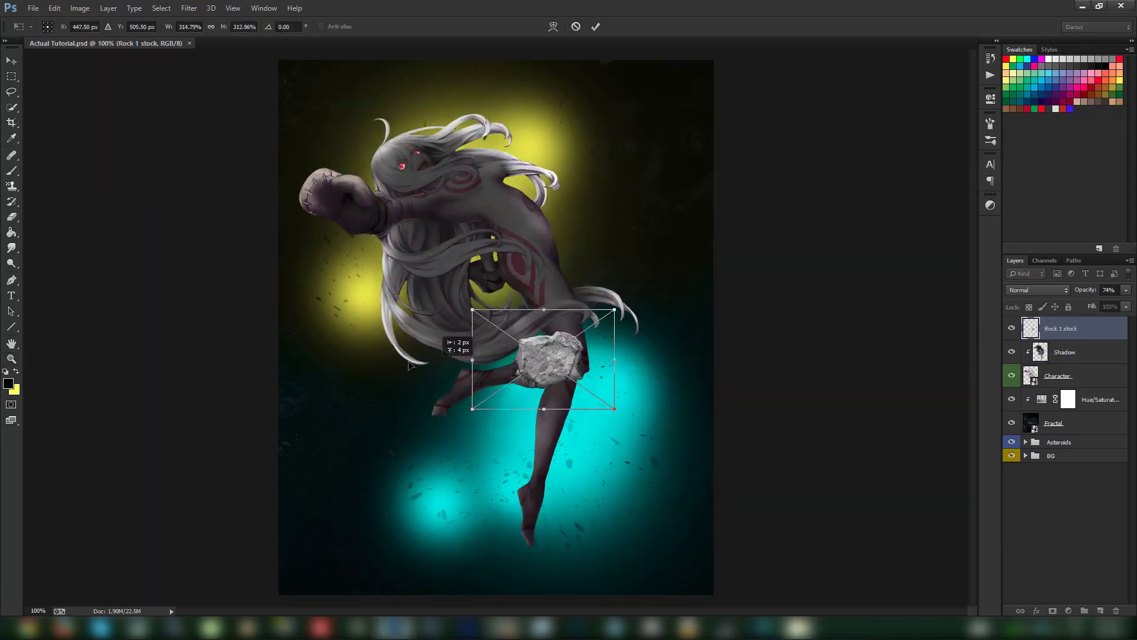
{"action": "left_click_drag", "start_coordinate": [409, 365], "coordinate": [351, 360]}
{"action": "key", "text": "Return"}
{"action": "key", "text": "z"}
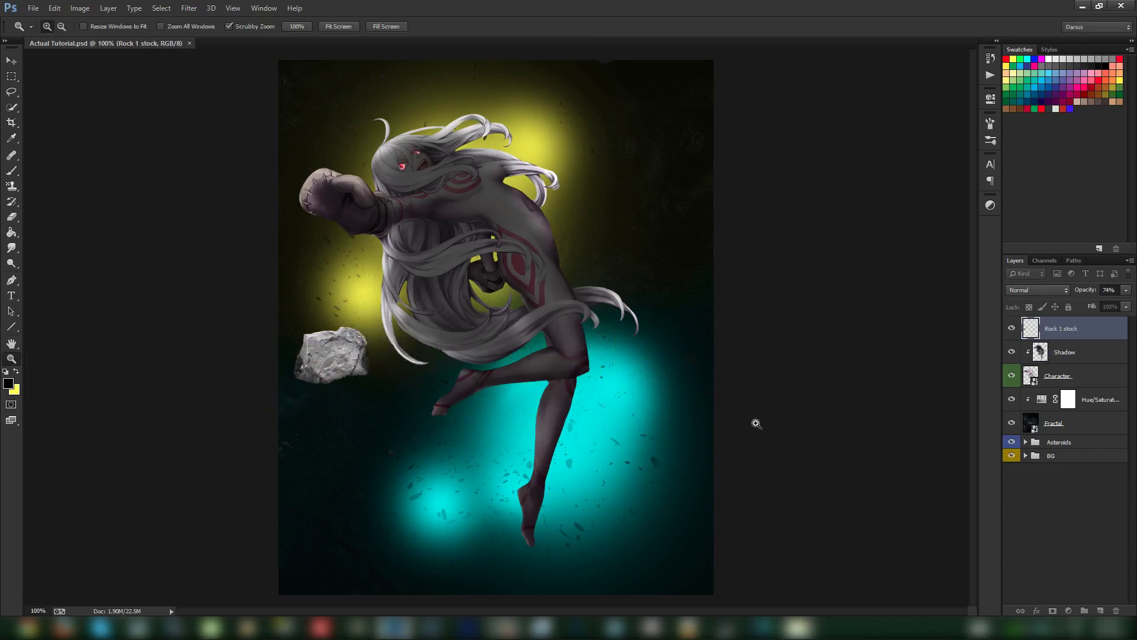
- Move the Rock 1 stock layer below the Fractal layer, directly above the Asteroids group, and keep it selected
{"action": "left_click_drag", "start_coordinate": [1060, 329], "coordinate": [1083, 433]}
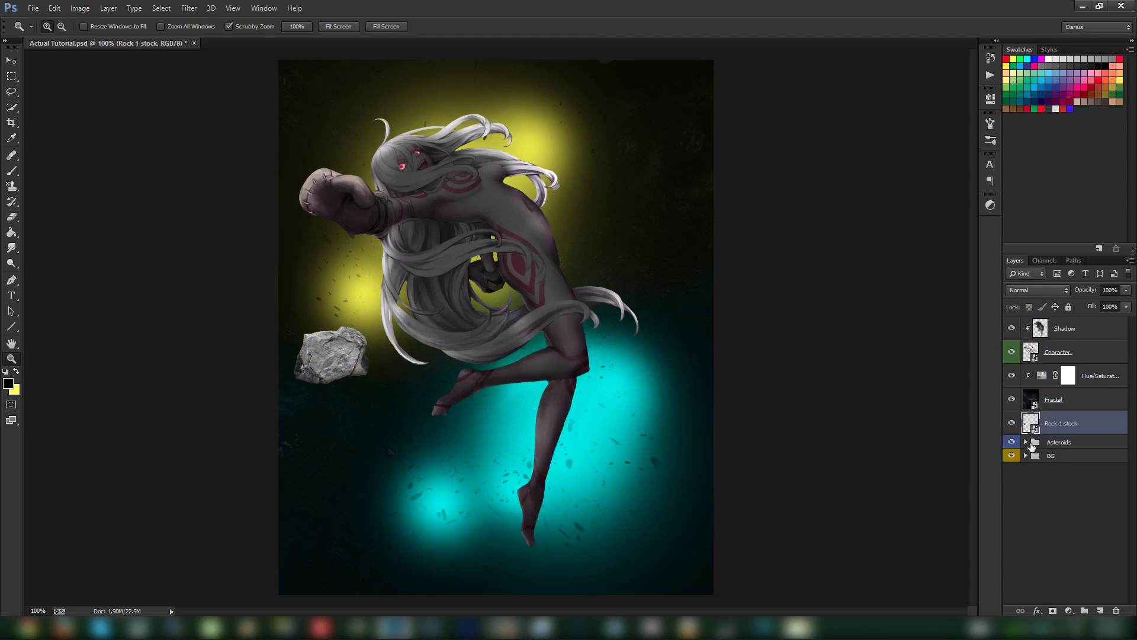
{"action": "left_click", "coordinate": [1066, 443]}
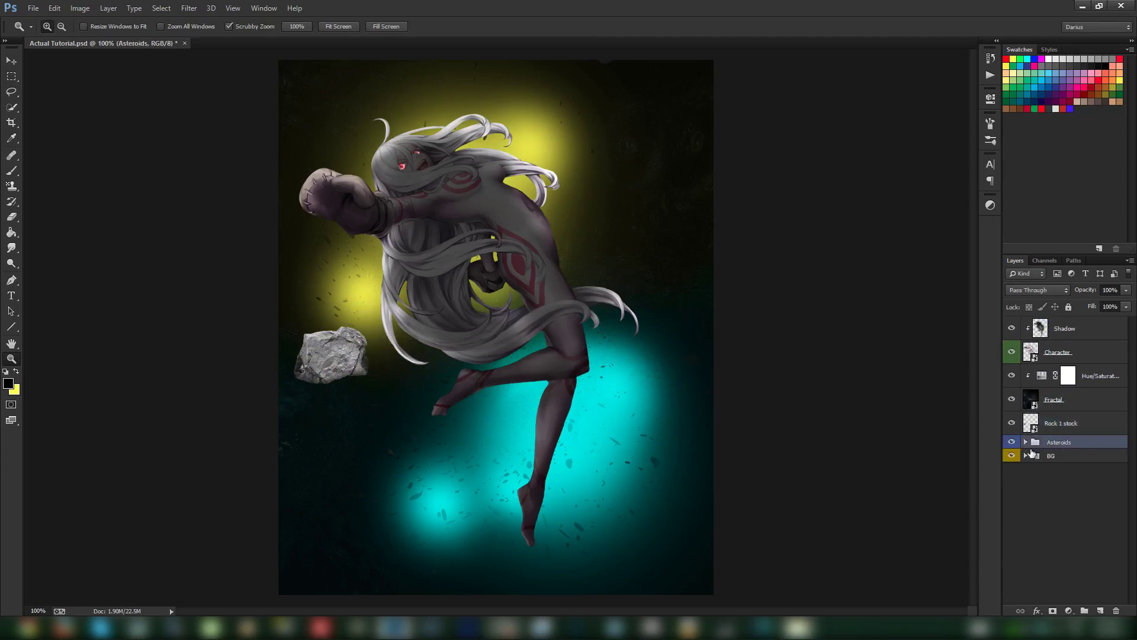
{"action": "left_click", "coordinate": [1073, 424]}
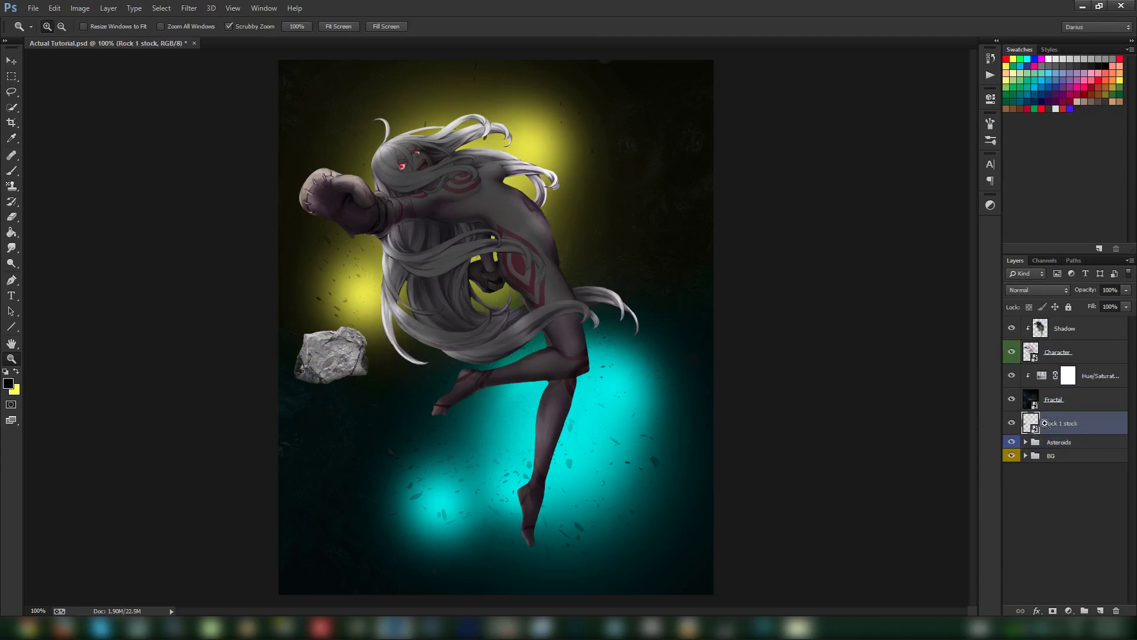
- Shift the rock slightly toward the character's hair and rotate it clockwise
{"action": "left_click_drag", "start_coordinate": [386, 380], "coordinate": [404, 382]}
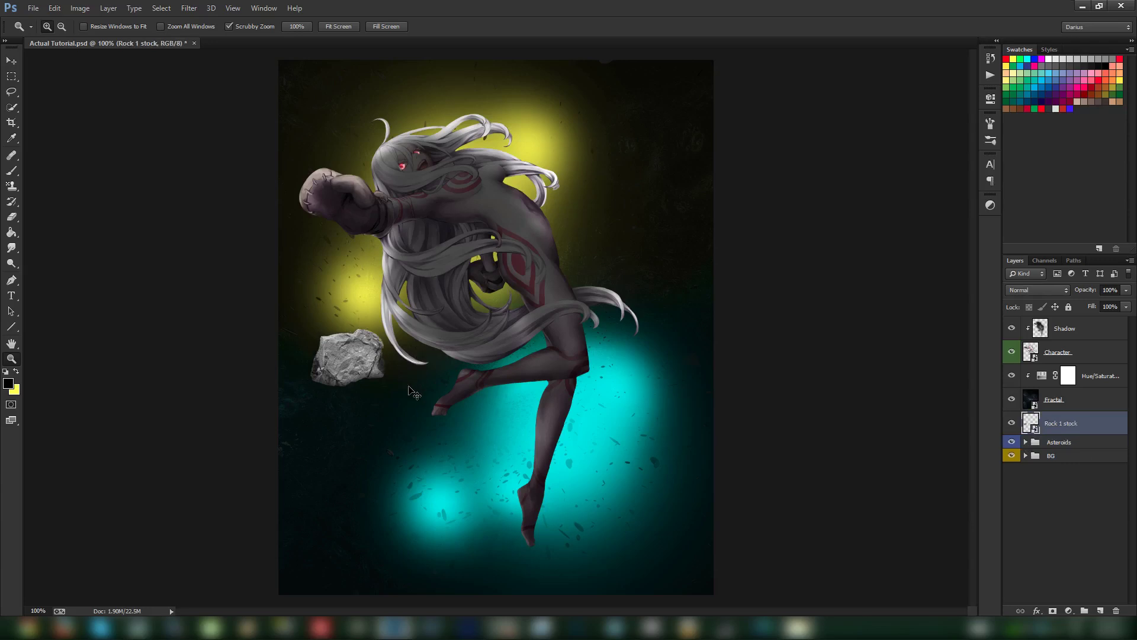
{"action": "key", "text": "ctrl+t"}
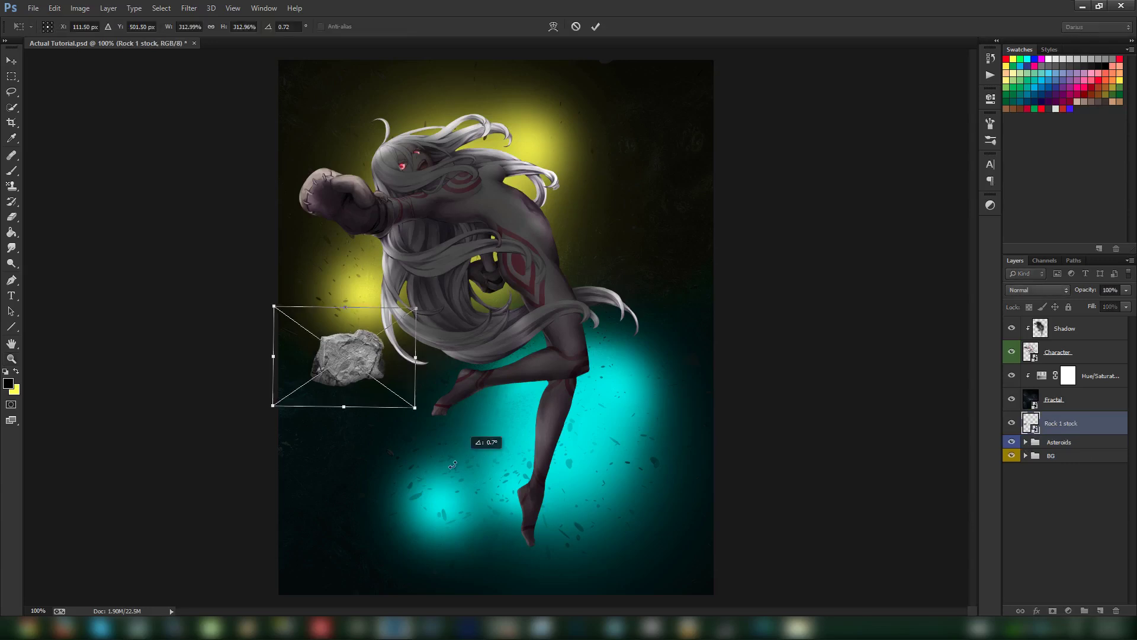
{"action": "left_click_drag", "start_coordinate": [482, 445], "coordinate": [447, 464]}
{"action": "key", "text": "Return"}
{"action": "key", "text": "z"}
- Rasterize the Rock 1 stock layer, rename it Asteroid, and save the document
{"action": "right_click", "coordinate": [1094, 419]}
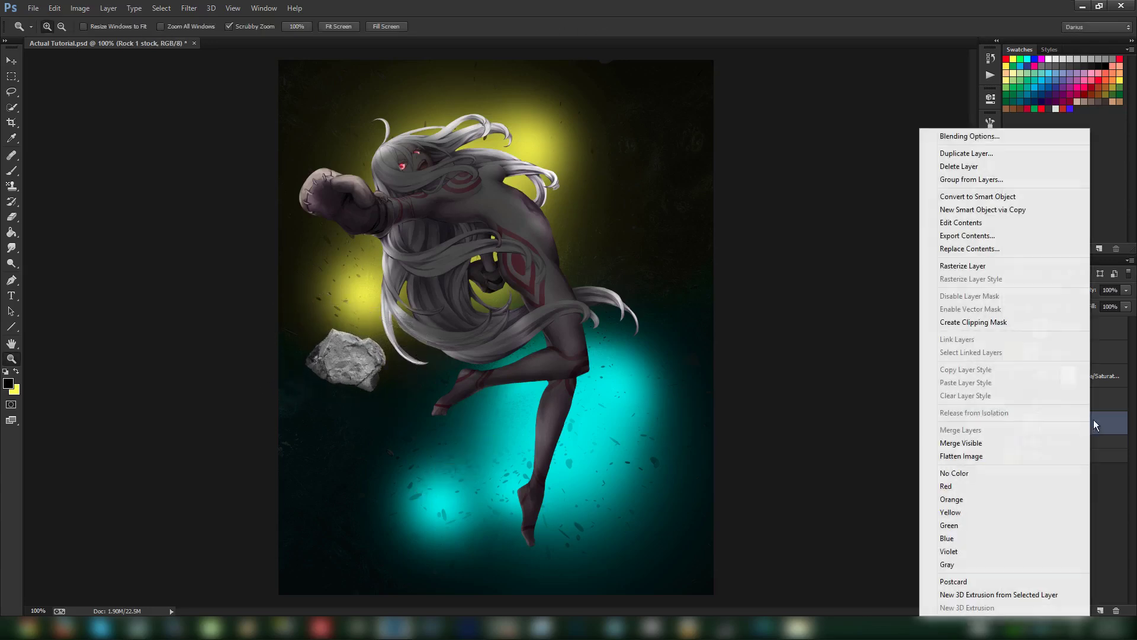
{"action": "left_click", "coordinate": [1002, 262]}
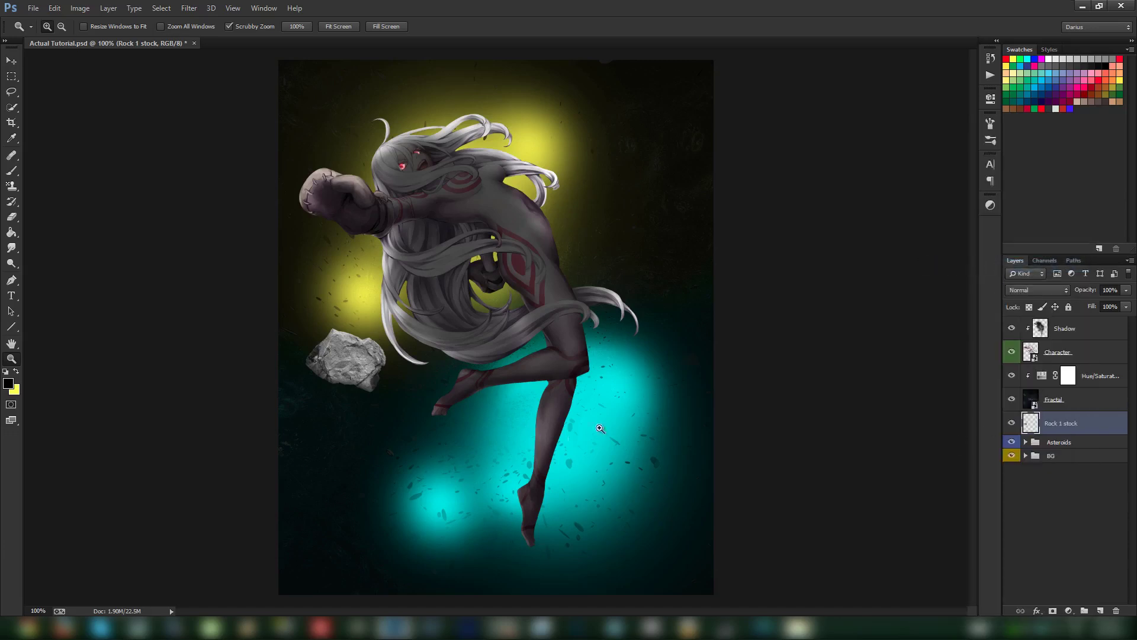
{"action": "double_click", "coordinate": [1061, 423]}
{"action": "type", "text": "Asteroid"}
{"action": "key", "text": "Return"}
{"action": "key", "text": "ctrl+s"}
- Darken the Asteroid layer with a Hue/Saturation lightness of -69
{"action": "key", "text": "ctrl+u"}
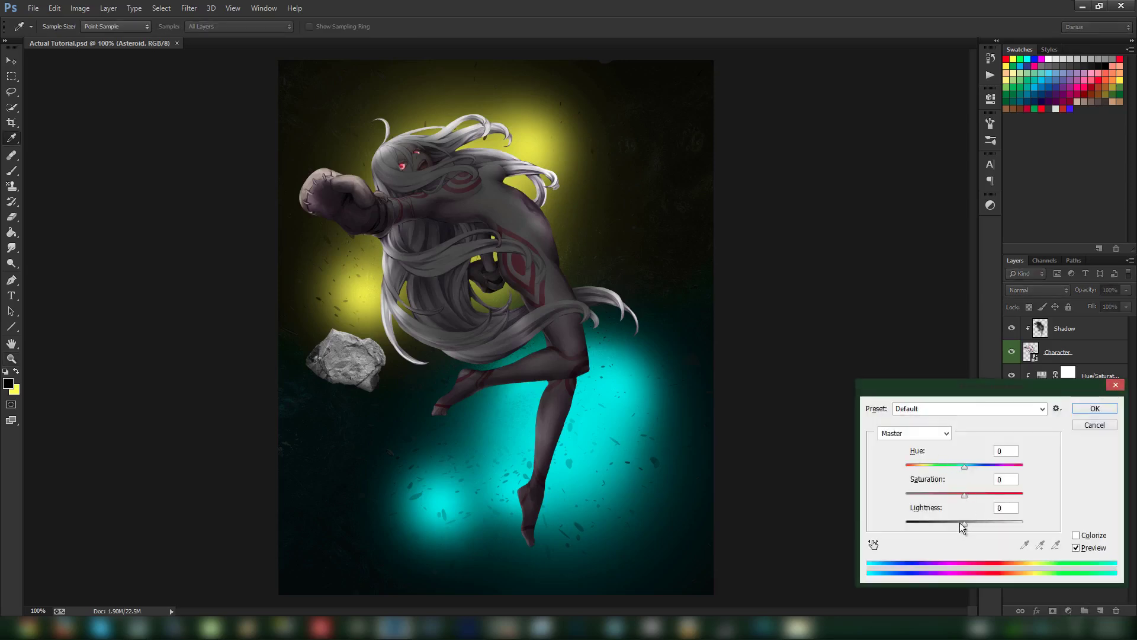
{"action": "left_click_drag", "start_coordinate": [959, 522], "coordinate": [924, 524]}
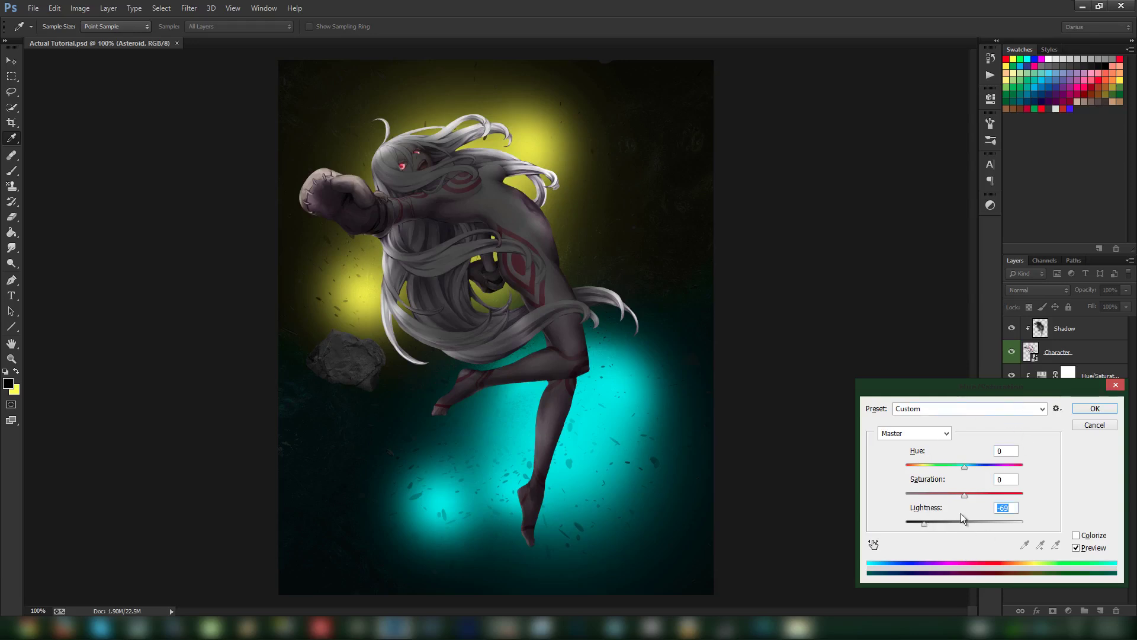
{"action": "left_click", "coordinate": [1095, 409]}
{"action": "key", "text": "z"}
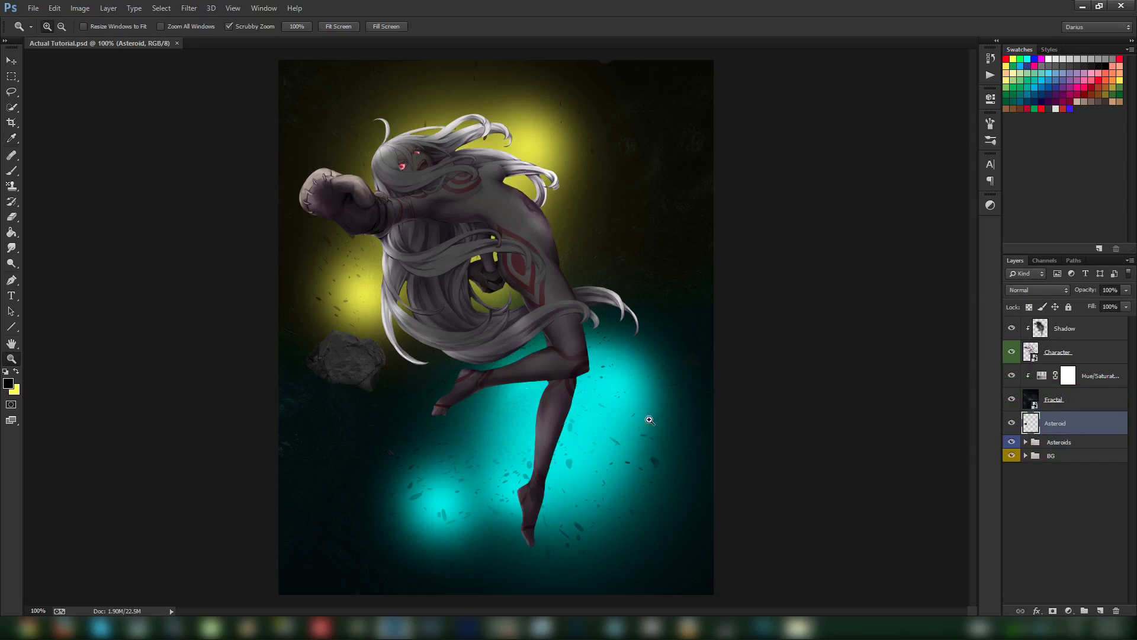
- Duplicate the Asteroid layer, scale the copy to 50%, rotate it -68.25°, and place it beside the raised foot
{"action": "left_click_drag", "start_coordinate": [1093, 423], "coordinate": [1093, 418]}
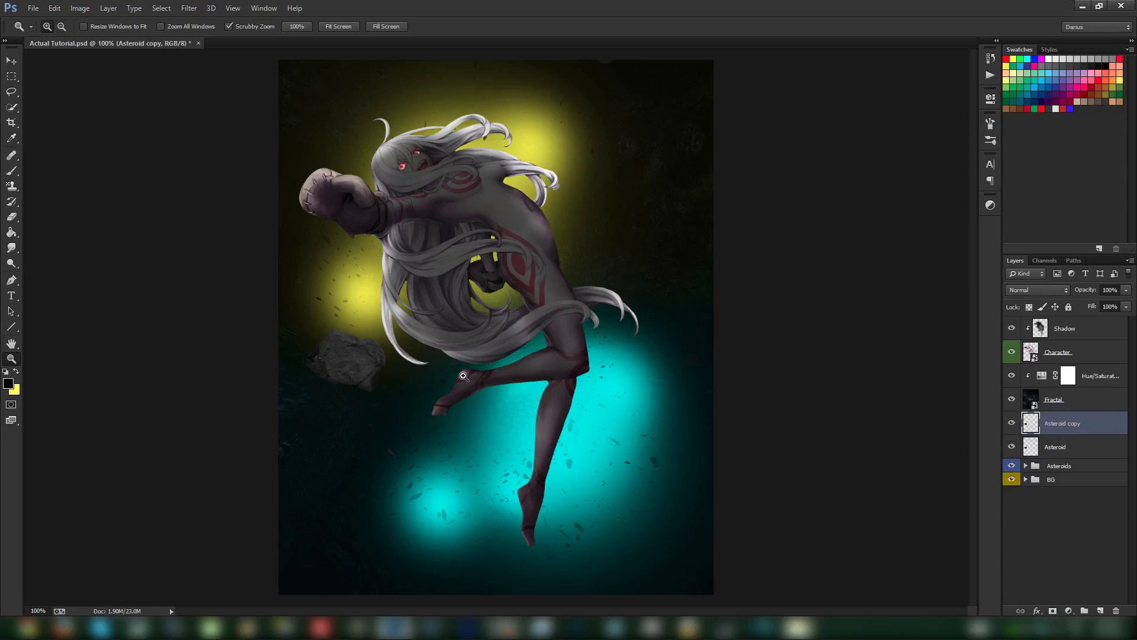
{"action": "key", "text": "ctrl+t"}
{"action": "left_click_drag", "start_coordinate": [385, 327], "coordinate": [440, 385]}
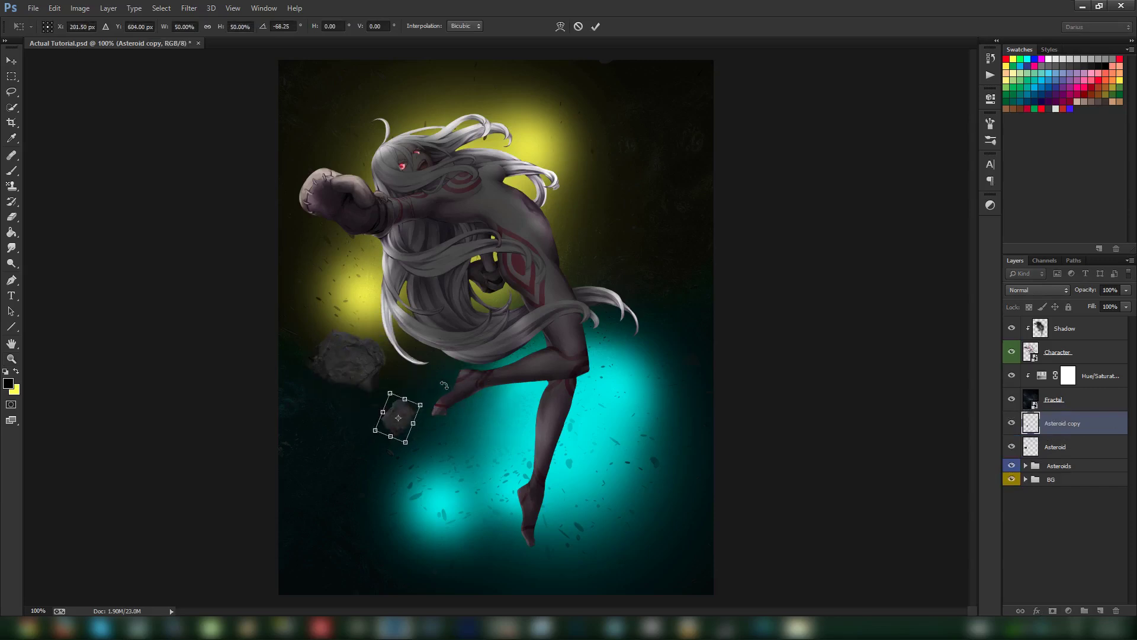
{"action": "key", "text": "Return"}
{"action": "key", "text": "z"}
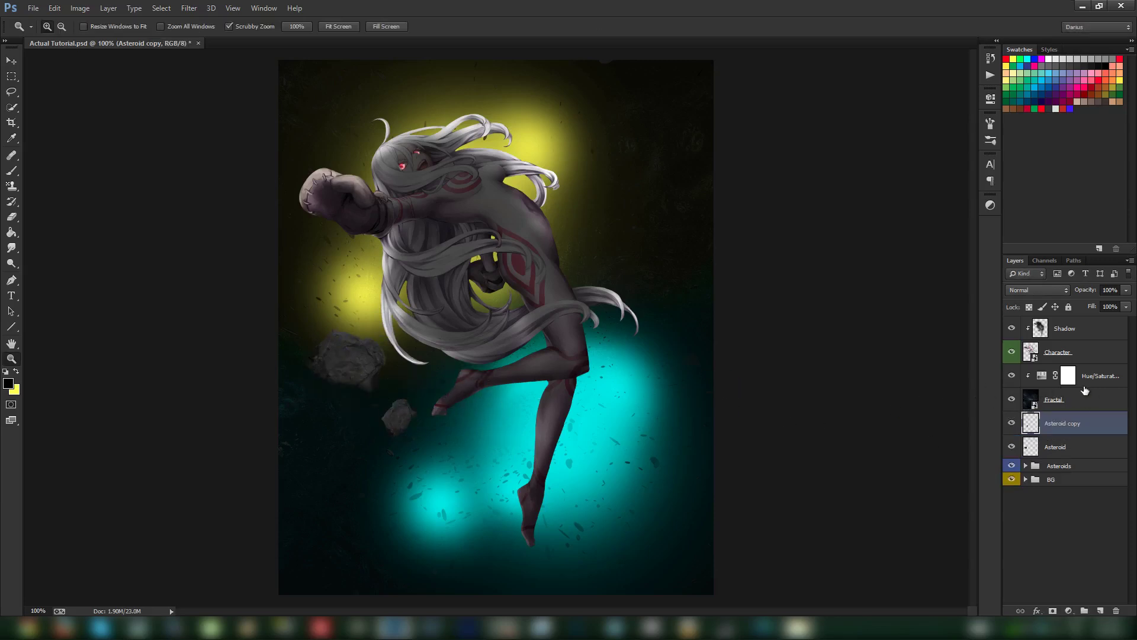
- Set the Asteroid copy layer's opacity to 64%
{"action": "left_click_drag", "start_coordinate": [1090, 295], "coordinate": [1072, 296]}
{"action": "key", "text": "Return"}
{"action": "key", "text": "alt"}
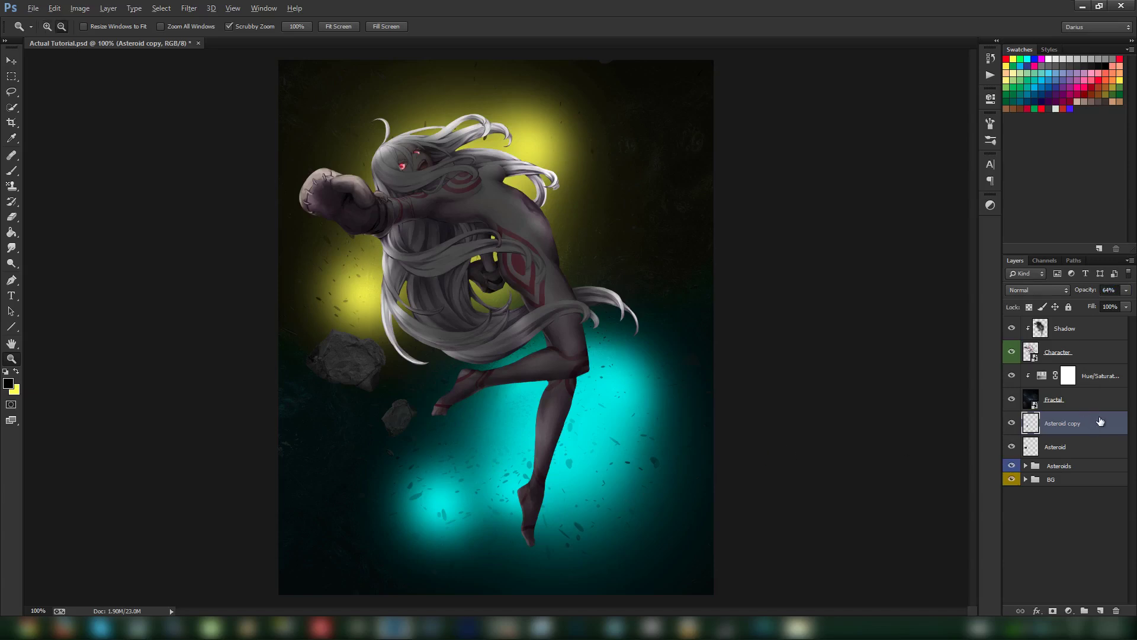
- Duplicate the Asteroid copy layer and transform the new copy near the smaller asteroid
{"action": "key", "text": "ctrl+j"}
{"action": "key", "text": "ctrl+t"}
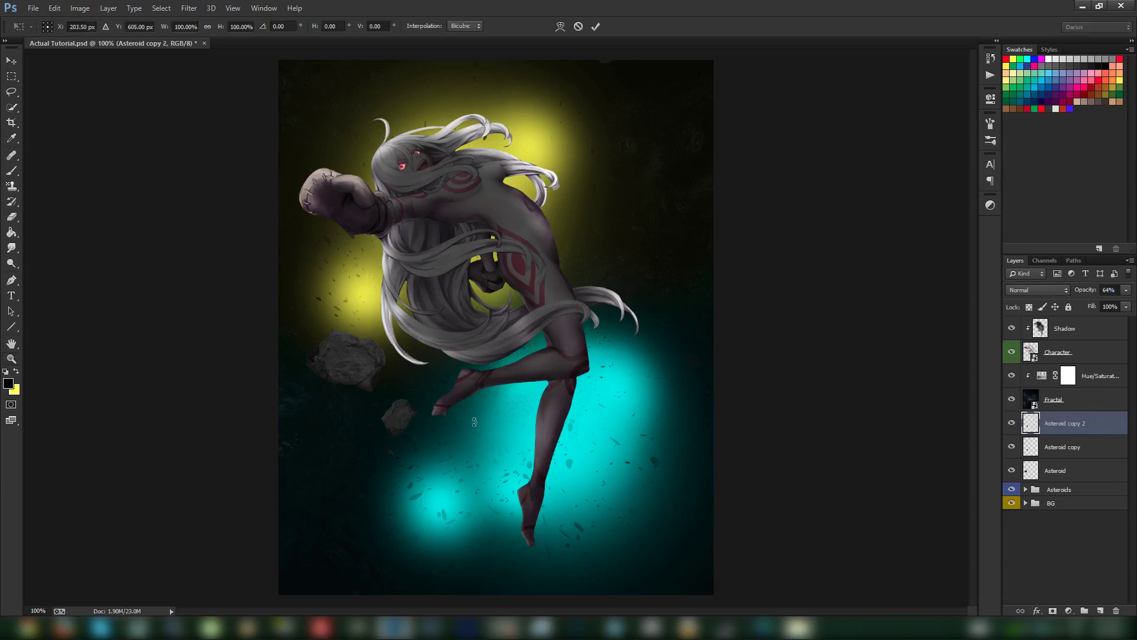
{"action": "left_click_drag", "start_coordinate": [421, 395], "coordinate": [403, 414]}
{"action": "key", "text": "Return"}
{"action": "key", "text": "z"}
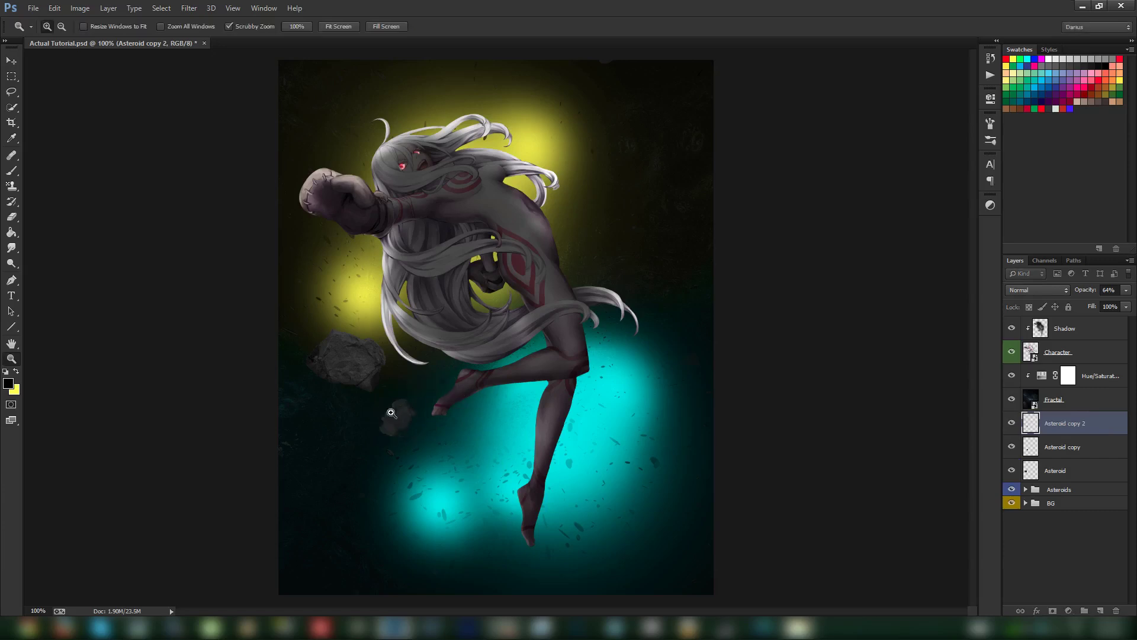
- Move the newest asteroid copy down toward the cyan glow, lower its opacity to 40%, and save the document
{"action": "left_click_drag", "start_coordinate": [467, 439], "coordinate": [490, 466]}
{"action": "left_click_drag", "start_coordinate": [1078, 292], "coordinate": [1061, 291]}
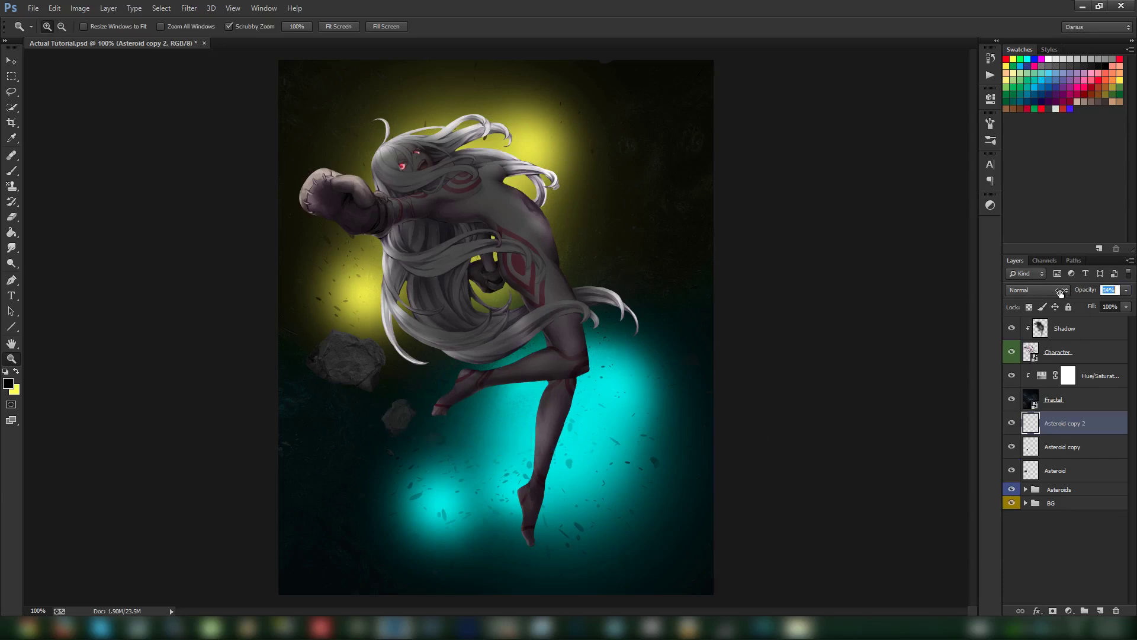
{"action": "key", "text": "ctrl+s"}
- Bring the Rock Stock 2 image into the artwork as a small rock below the smaller asteroid
{"action": "left_click", "coordinate": [801, 628]}
{"action": "left_click", "coordinate": [481, 255]}
{"action": "left_click_drag", "start_coordinate": [468, 255], "coordinate": [305, 474]}
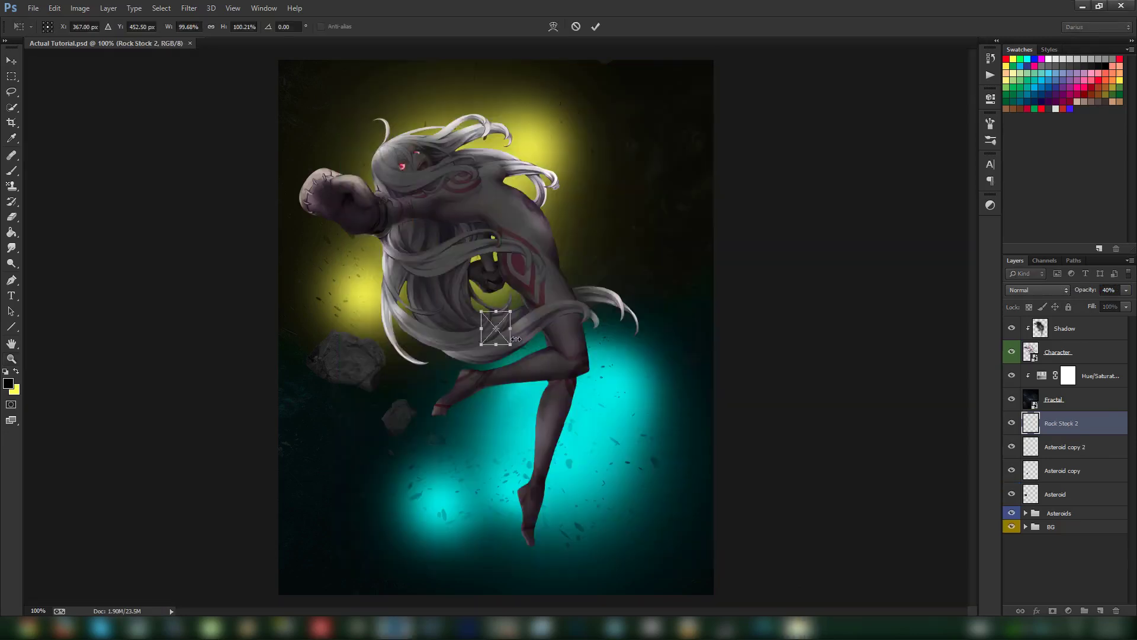
{"action": "left_click_drag", "start_coordinate": [504, 330], "coordinate": [361, 439]}
{"action": "key", "text": "Return"}
{"action": "key", "text": "z"}
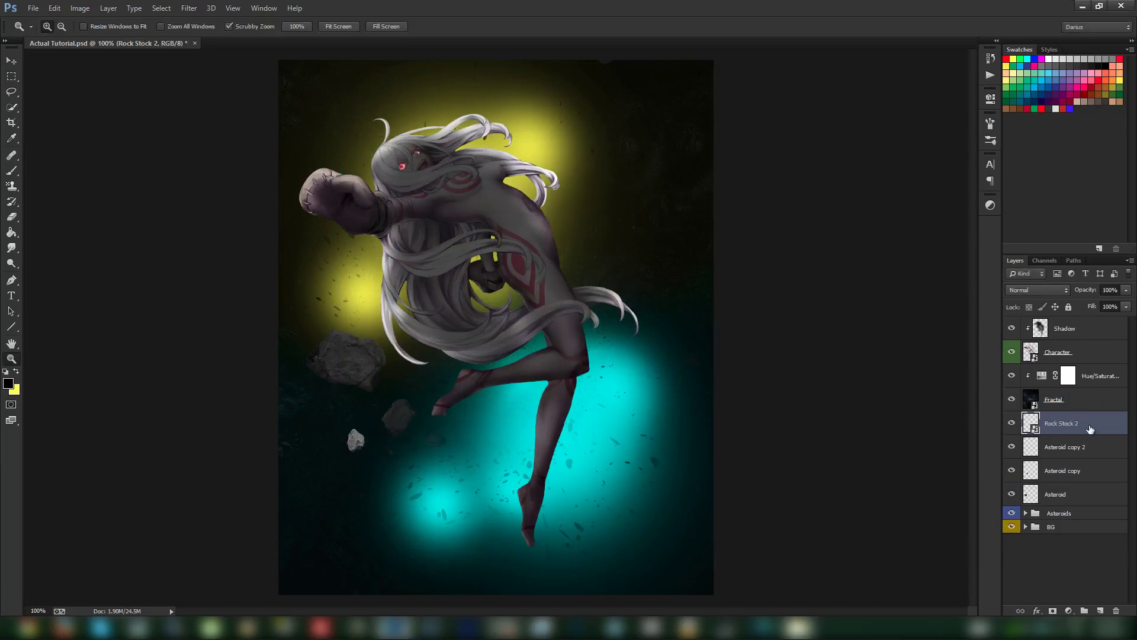
- Rasterize the Rock Stock 2 layer and rename it Asteroid 2
{"action": "right_click", "coordinate": [1090, 428]}
{"action": "left_click", "coordinate": [995, 266]}
{"action": "double_click", "coordinate": [1059, 422]}
{"action": "type", "text": "R"}
{"action": "key", "text": "Return"}
- Darken the Asteroid 2 layer by strongly lowering its Lightness with Hue/Saturation
{"action": "key", "text": "ctrl+u"}
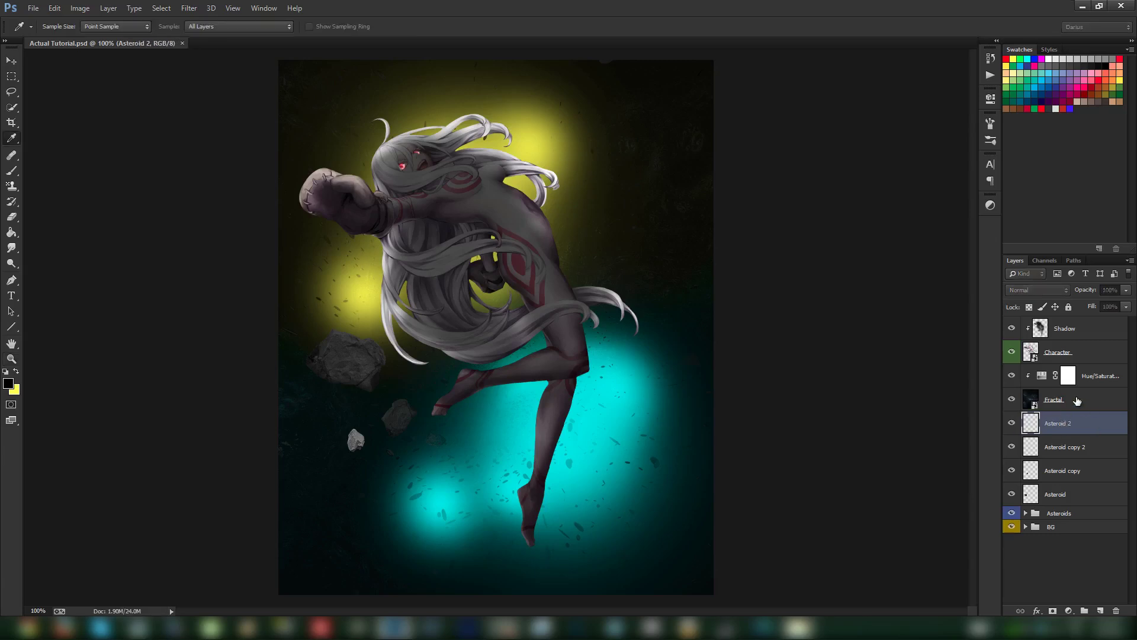
{"action": "left_click_drag", "start_coordinate": [961, 523], "coordinate": [915, 523]}
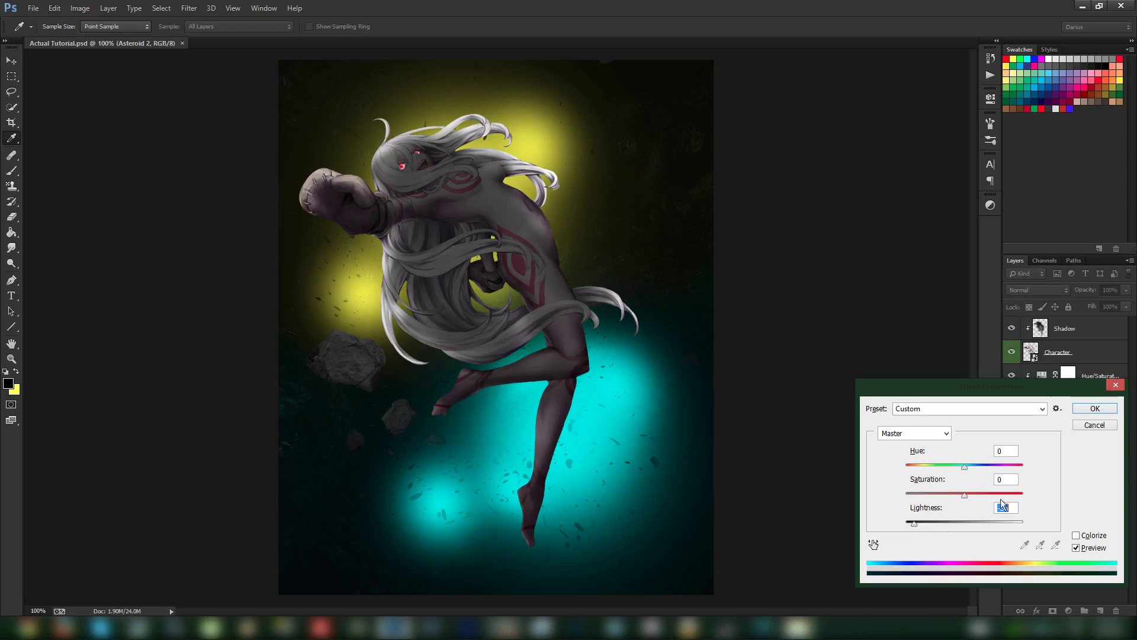
{"action": "left_click", "coordinate": [1095, 408]}
{"action": "key", "text": "z"}
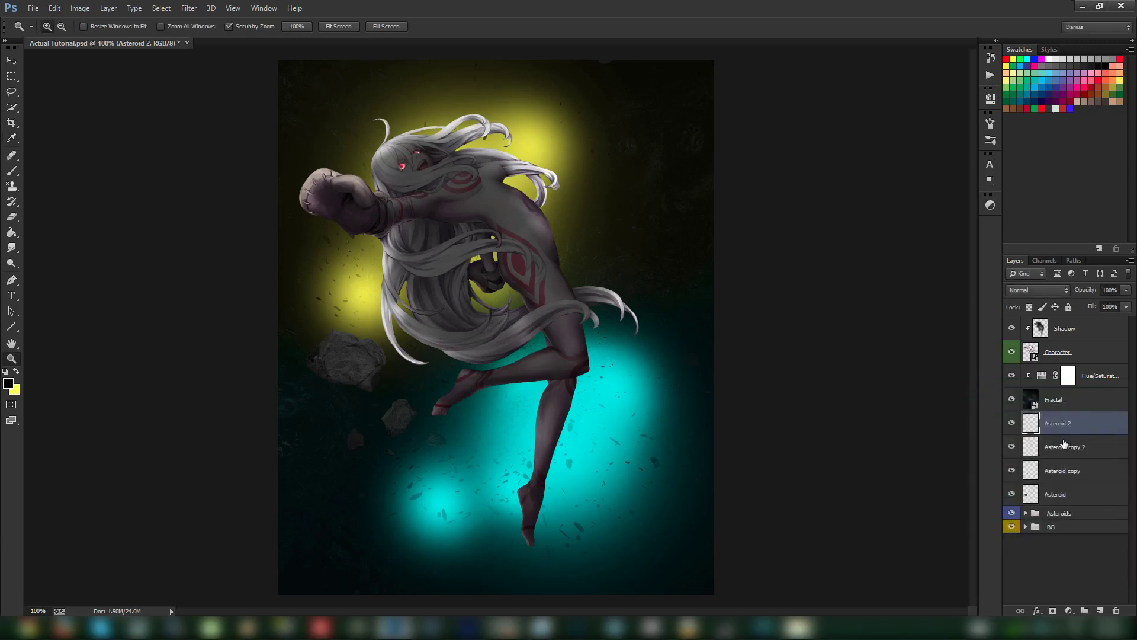
- Duplicate the Asteroid 2 layer and transform the copy into a larger rock in the dark area behind the Character's upper back
{"action": "left_click_drag", "start_coordinate": [1075, 423], "coordinate": [1074, 413]}
{"action": "left_click_drag", "start_coordinate": [582, 486], "coordinate": [671, 237]}
{"action": "key", "text": "ctrl+t"}
{"action": "key", "text": "Return"}
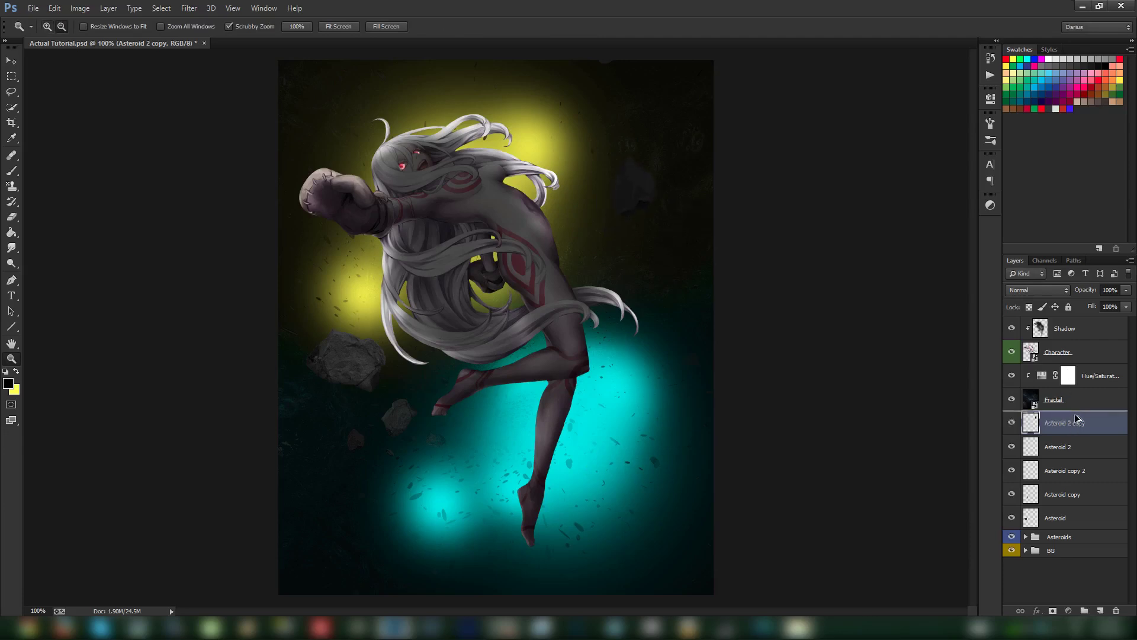
- Duplicate the Asteroid 2 copy layer, shrink and rotate the new rock beside the hair tips, and set its opacity to 74%
{"action": "key", "text": "ctrl+j"}
{"action": "left_click_drag", "start_coordinate": [666, 258], "coordinate": [598, 217]}
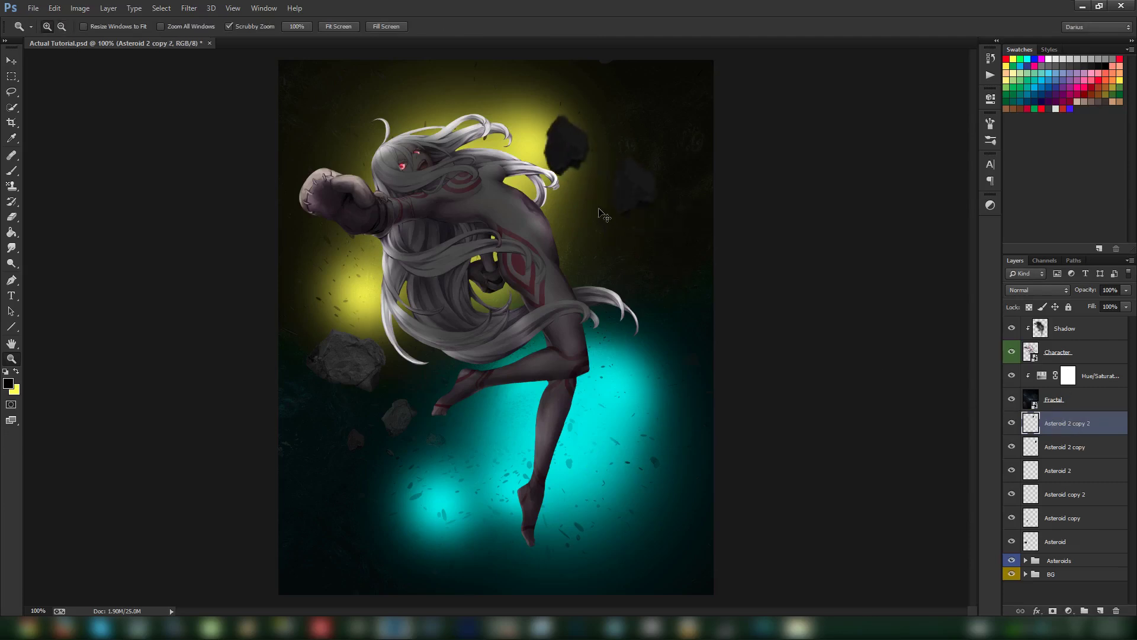
{"action": "key", "text": "ctrl+t"}
{"action": "left_click_drag", "start_coordinate": [590, 111], "coordinate": [540, 117]}
{"action": "key", "text": "Return"}
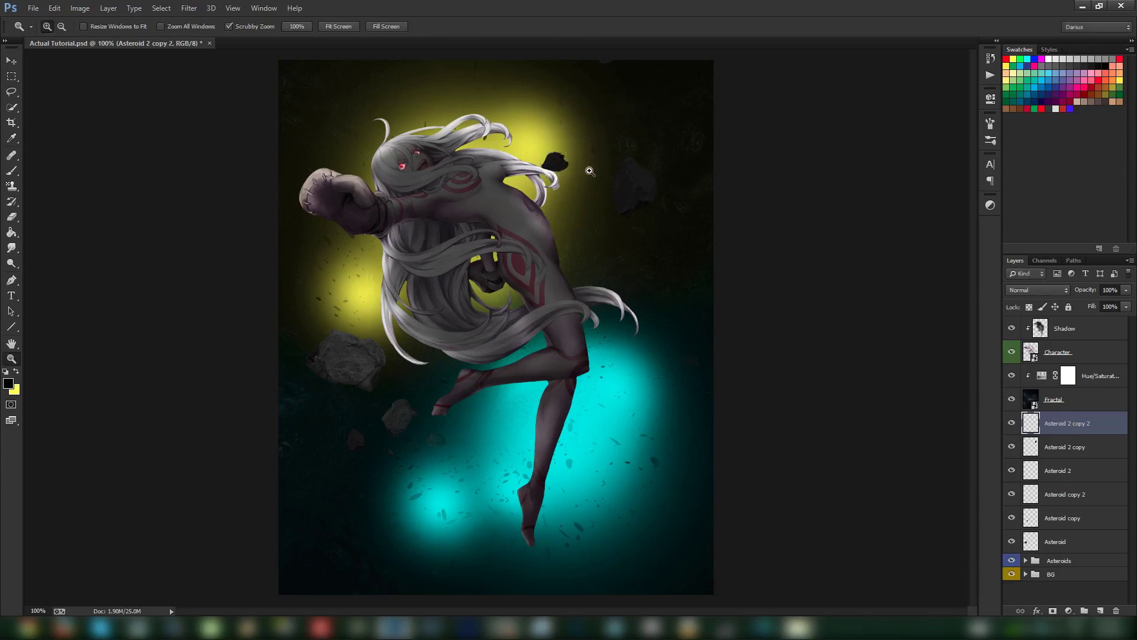
{"action": "left_click_drag", "start_coordinate": [621, 200], "coordinate": [640, 209]}
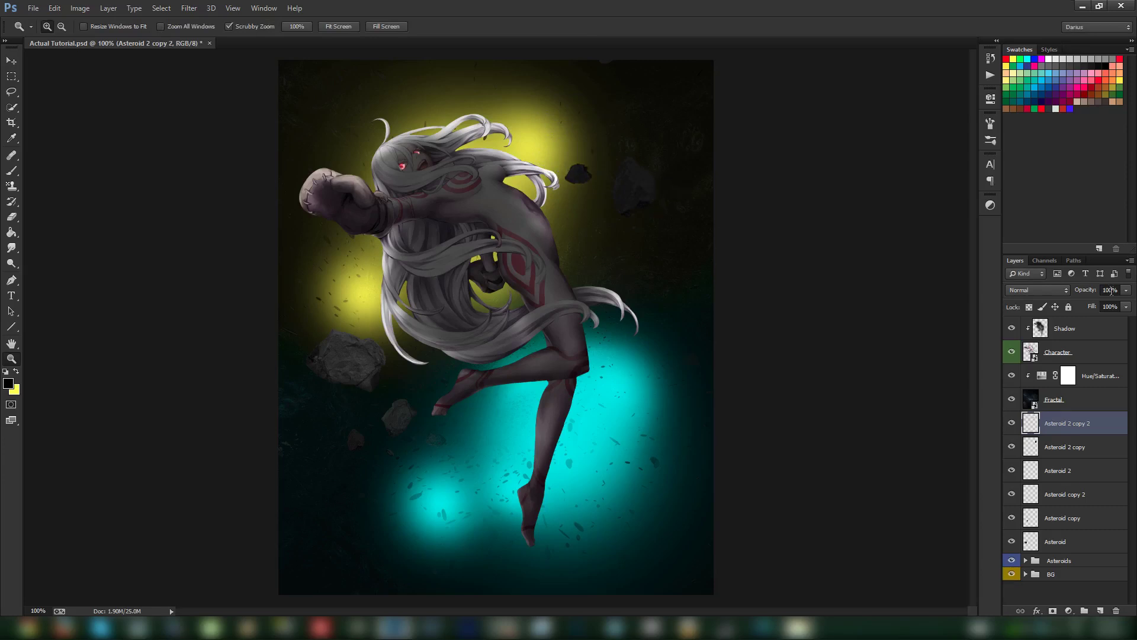
{"action": "left_click_drag", "start_coordinate": [1086, 294], "coordinate": [1069, 291]}
- Duplicate the small rock, rotate and tuck it behind the Character's back, set its opacity to 44%, and save the document
{"action": "left_click_drag", "start_coordinate": [653, 300], "coordinate": [629, 335]}
{"action": "key", "text": "ctrl+t"}
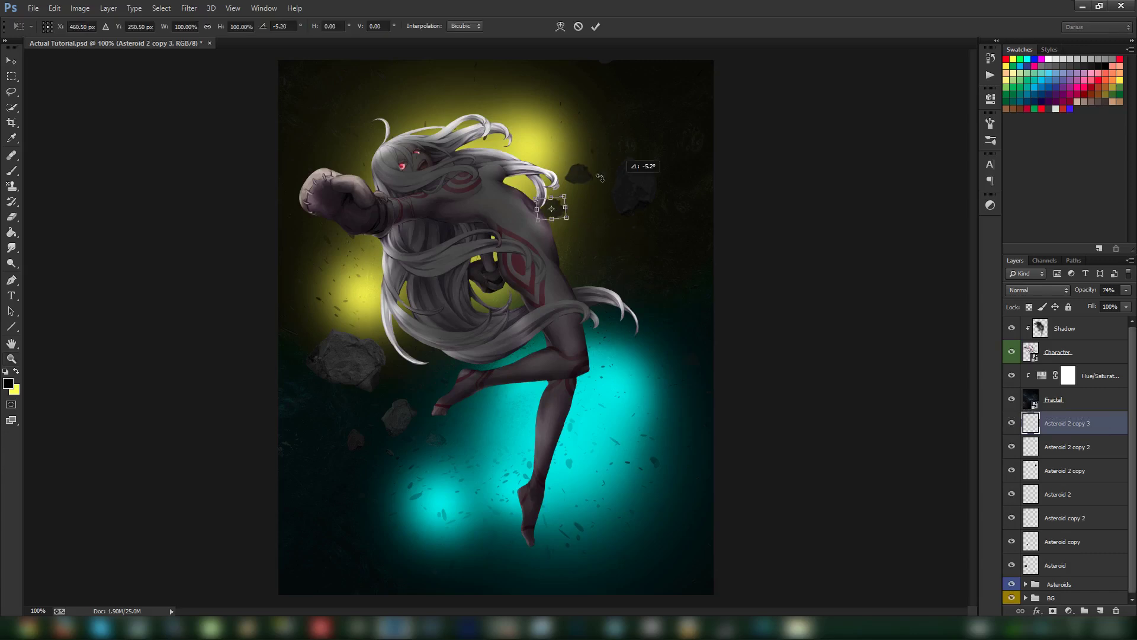
{"action": "left_click_drag", "start_coordinate": [564, 195], "coordinate": [554, 206]}
{"action": "key", "text": "Return"}
{"action": "key", "text": "z"}
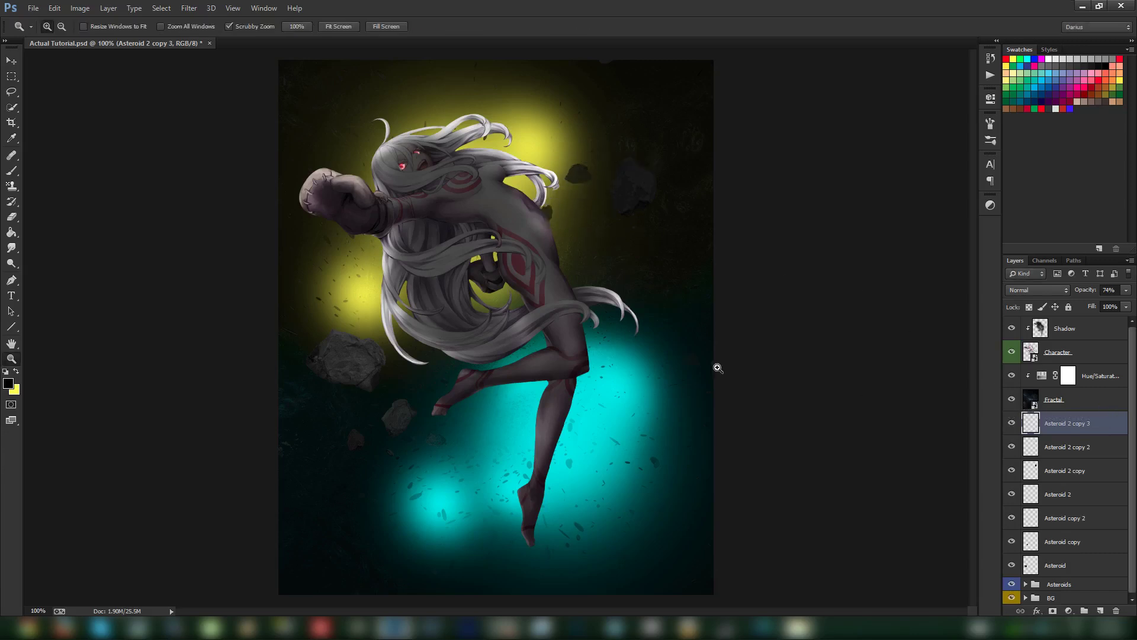
{"action": "left_click_drag", "start_coordinate": [1088, 293], "coordinate": [1074, 293]}
{"action": "key", "text": "ctrl+s"}
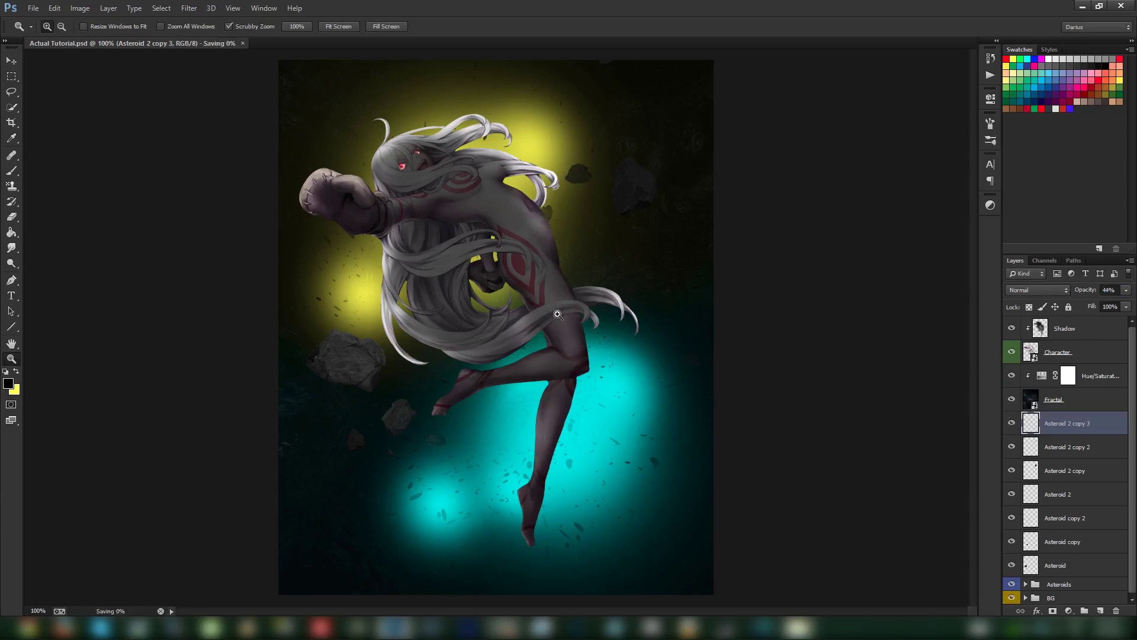
- Group all the loose asteroid layers below Fractal and name the group Asteroids 2
{"action": "left_click_drag", "start_coordinate": [556, 314], "coordinate": [511, 313]}
{"action": "scroll", "coordinate": [511, 313], "scroll_direction": "down", "scroll_amount": 2}
{"action": "scroll", "coordinate": [511, 313], "scroll_direction": "up", "scroll_amount": 5}
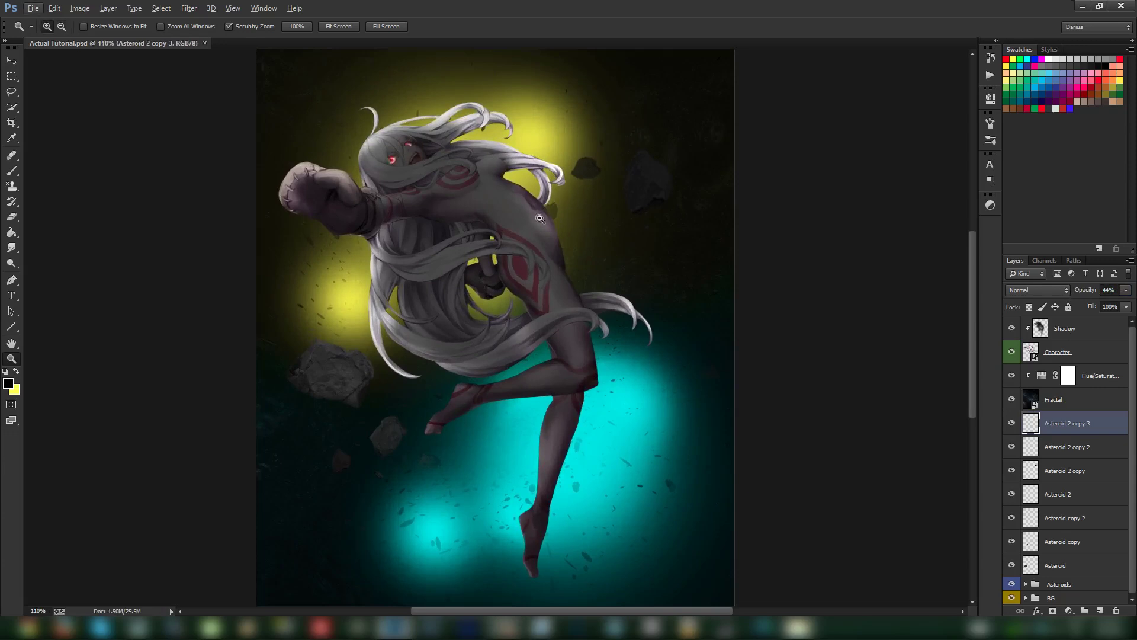
{"action": "scroll", "coordinate": [521, 244], "scroll_direction": "down", "scroll_amount": 3}
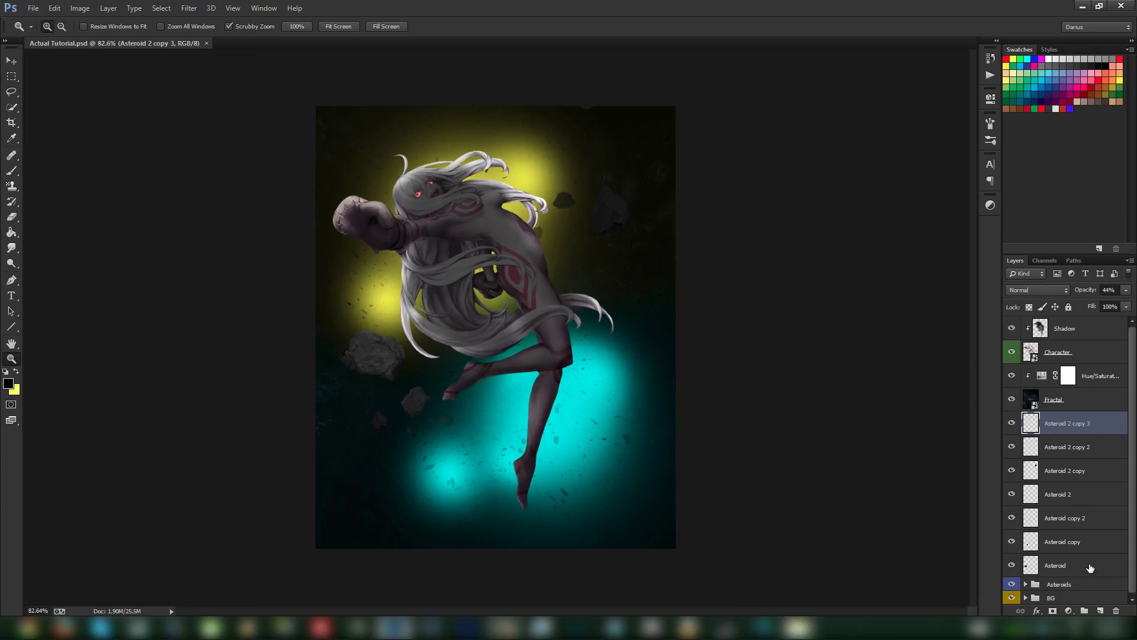
{"action": "left_click", "coordinate": [1090, 568], "text": "shift"}
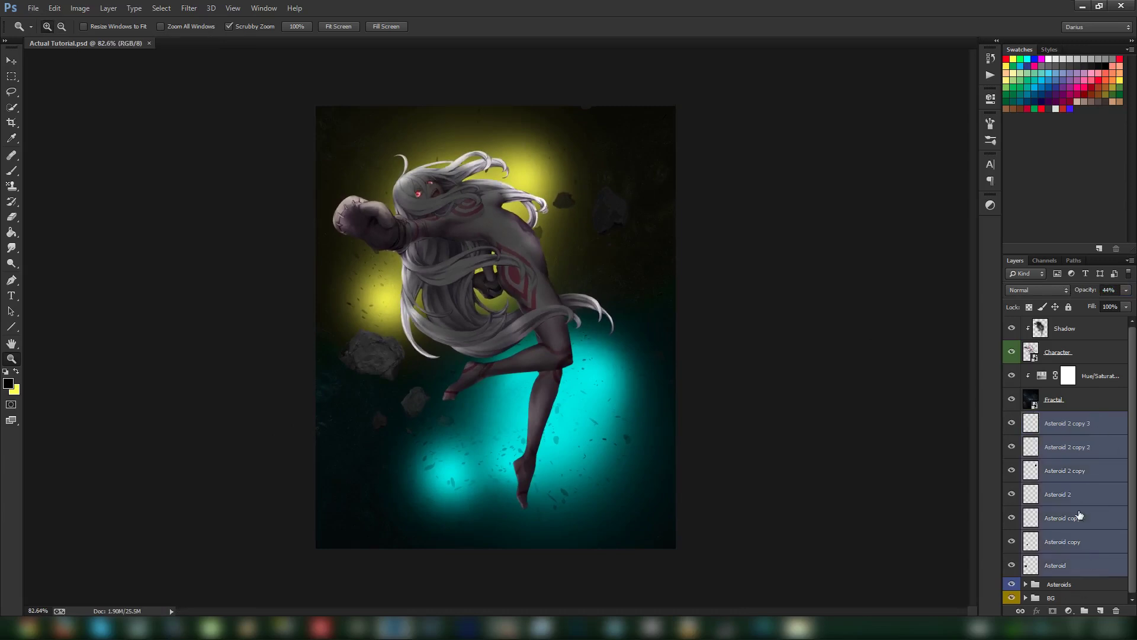
{"action": "key", "text": "ctrl+g"}
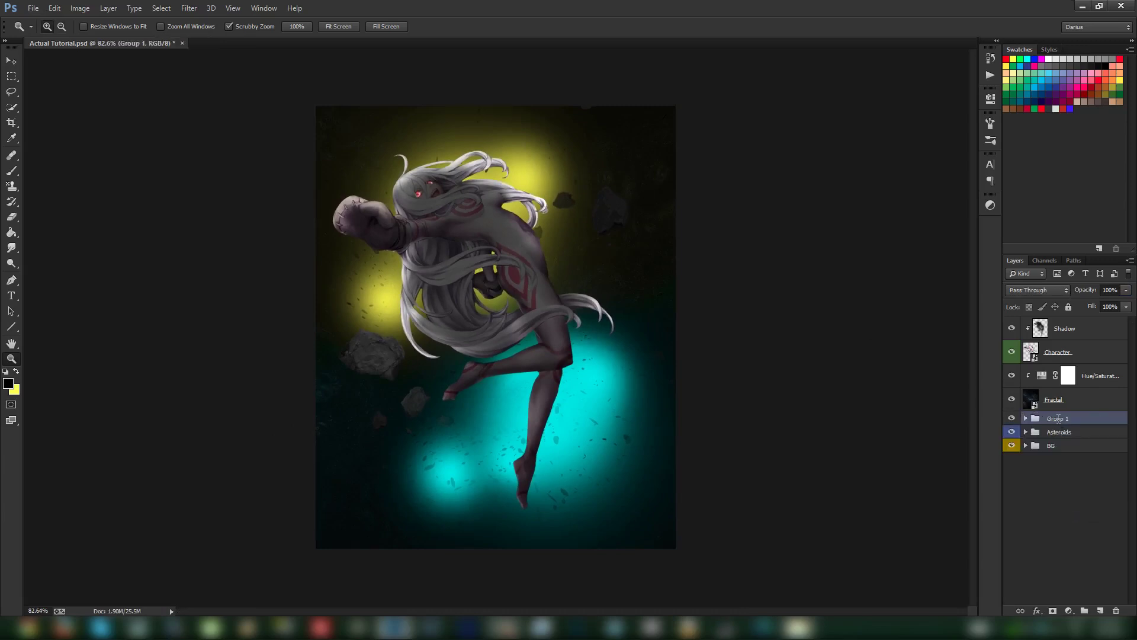
{"action": "double_click", "coordinate": [1059, 418]}
{"action": "type", "text": "R"}
{"action": "type", "text": "s"}
{"action": "type", "text": "teroids 2"}
{"action": "key", "text": "Return"}
- Duplicate all the layers inside the Asteroids 2 group and rotate the copies together as a set
{"action": "left_click", "coordinate": [1025, 419]}
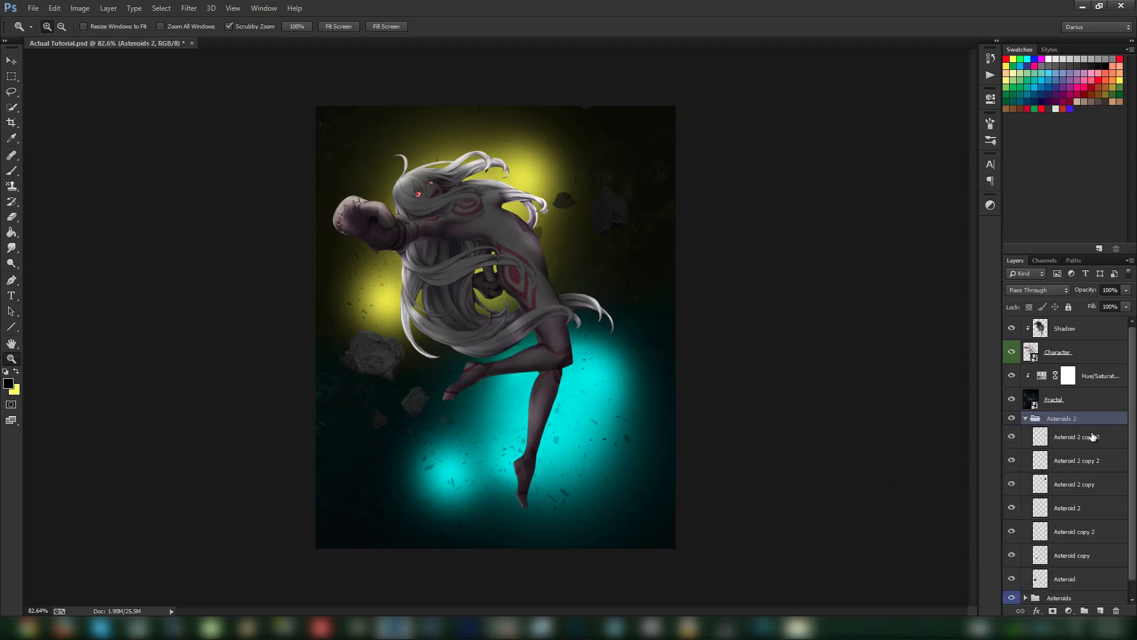
{"action": "left_click", "coordinate": [1090, 437]}
{"action": "left_click", "coordinate": [1086, 581], "text": "shift"}
{"action": "left_click_drag", "start_coordinate": [1086, 580], "coordinate": [1099, 608]}
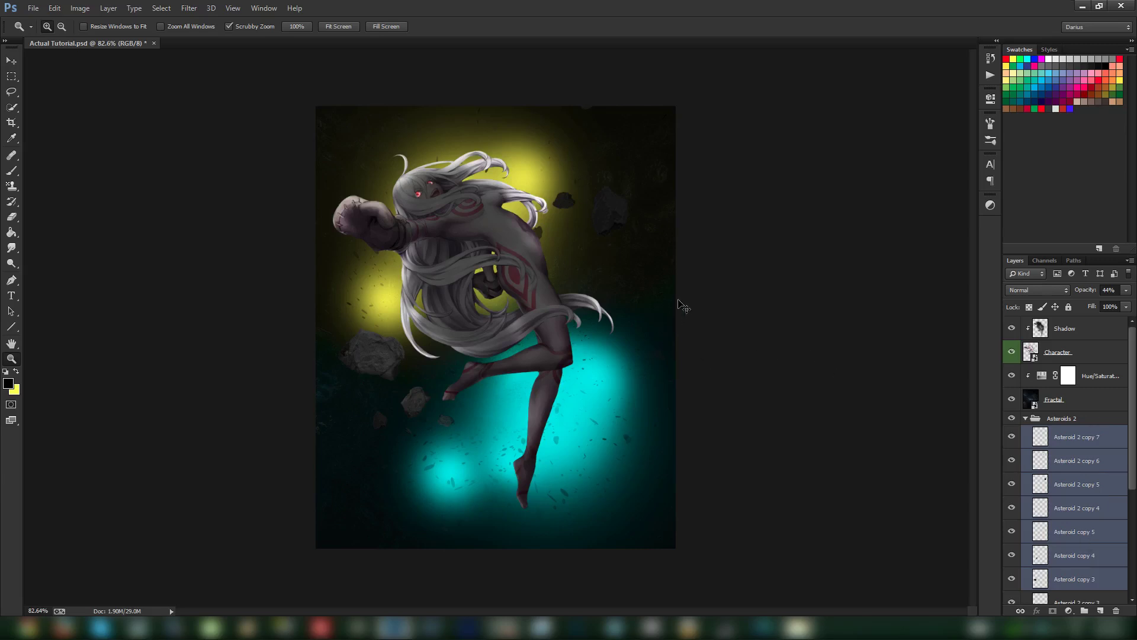
{"action": "key", "text": "ctrl+t"}
{"action": "left_click_drag", "start_coordinate": [705, 348], "coordinate": [514, 157]}
{"action": "key", "text": "Return"}
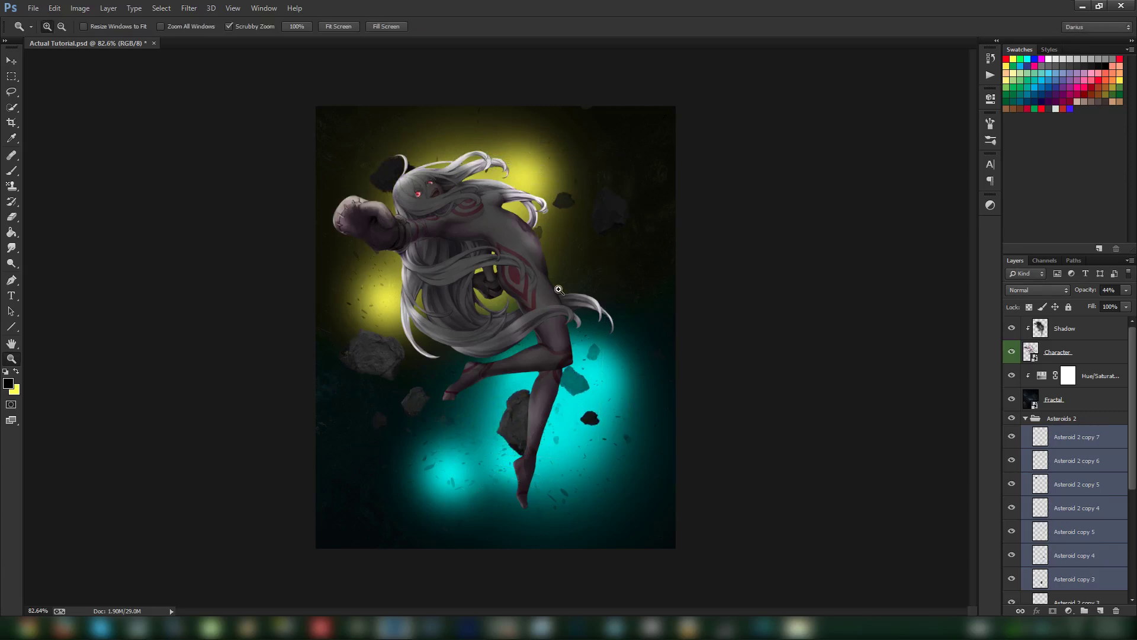
- Move and rotate the duplicated asteroids beside the Character's standing leg and set their opacity to 90%
{"action": "left_click_drag", "start_coordinate": [622, 353], "coordinate": [666, 396]}
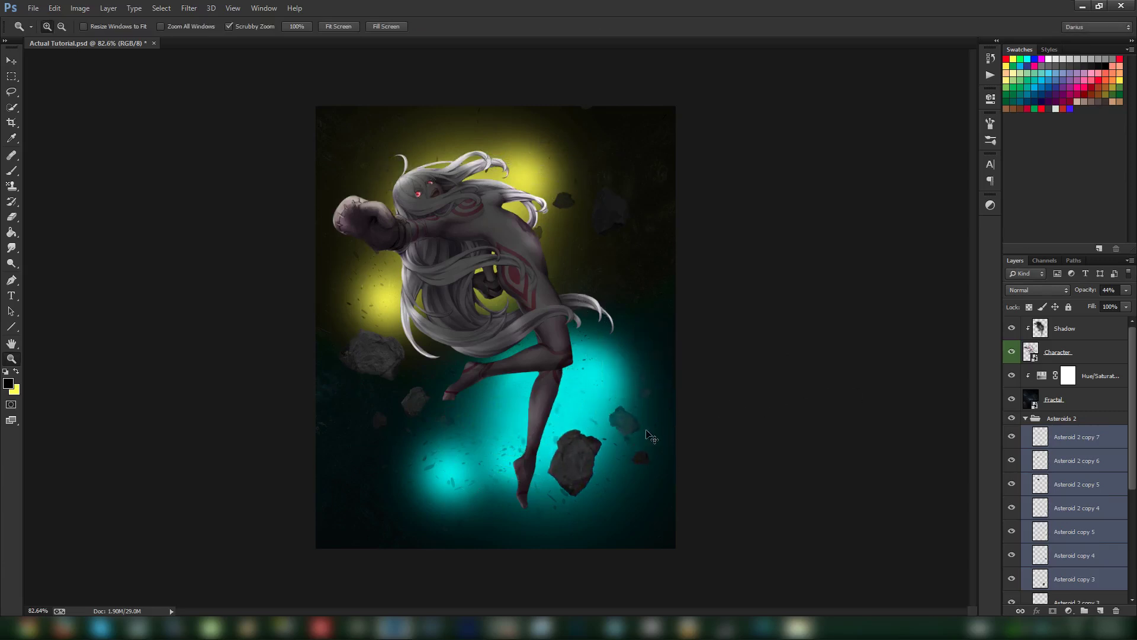
{"action": "left_click_drag", "start_coordinate": [651, 434], "coordinate": [656, 402]}
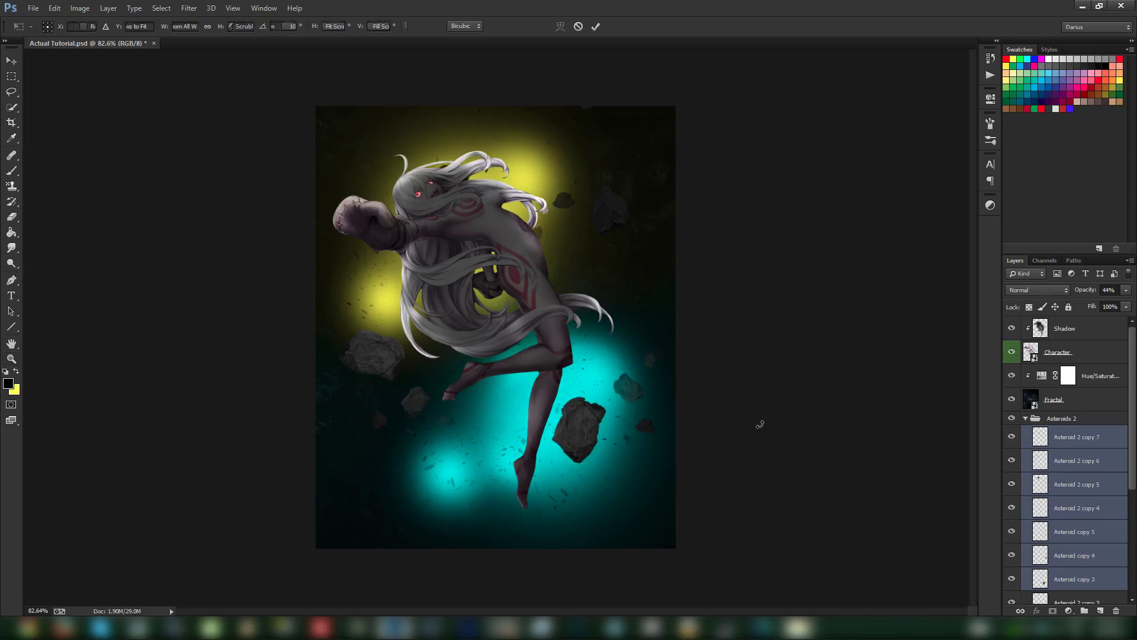
{"action": "key", "text": "ctrl+t"}
{"action": "left_click_drag", "start_coordinate": [756, 421], "coordinate": [761, 393]}
{"action": "left_click_drag", "start_coordinate": [621, 398], "coordinate": [612, 402]}
{"action": "key", "text": "Return"}
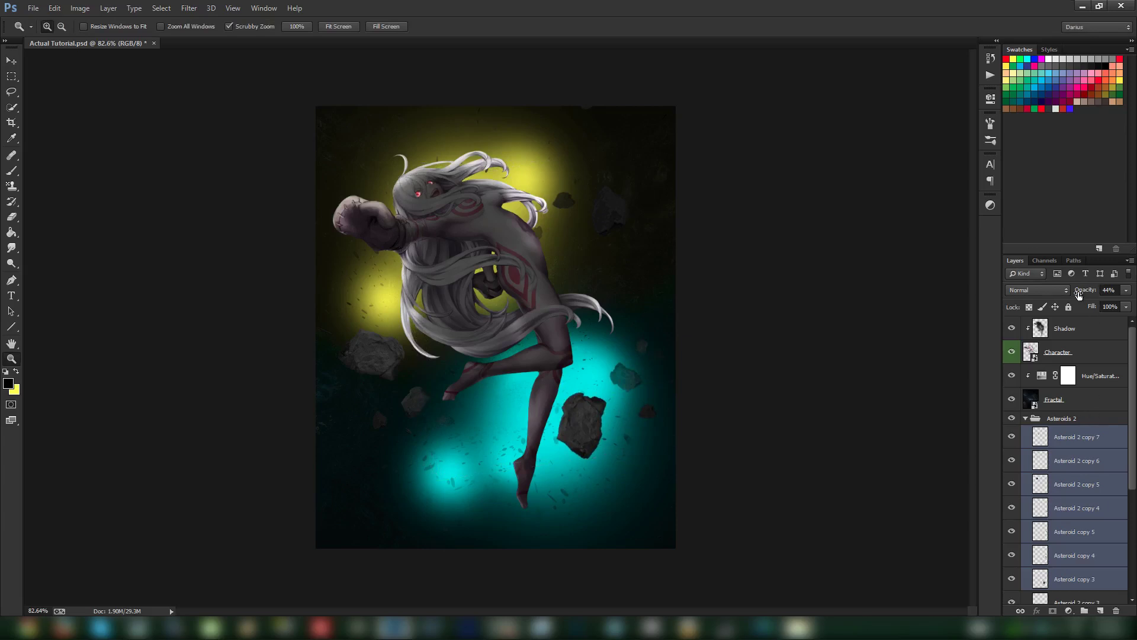
{"action": "left_click_drag", "start_coordinate": [1079, 295], "coordinate": [1109, 291]}
{"action": "key", "text": "Return"}
- Move the Asteroid copy 3 rock down beside the standing foot, then transform it to a smaller, rotated shape
{"action": "left_click", "coordinate": [1083, 582]}
{"action": "left_click_drag", "start_coordinate": [630, 455], "coordinate": [647, 503]}
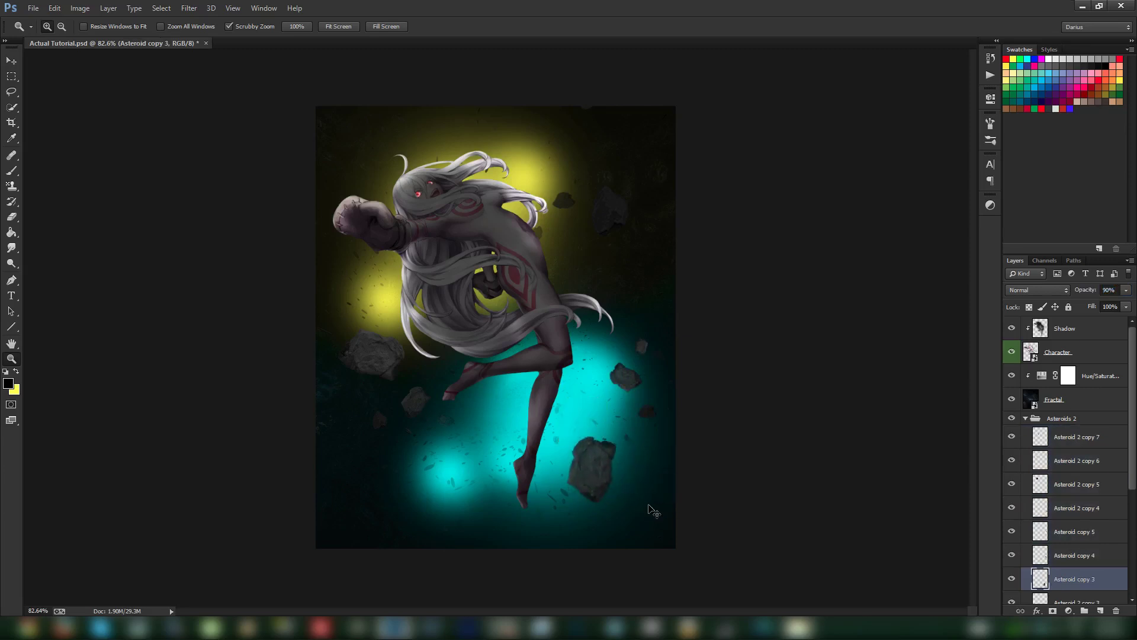
{"action": "key", "text": "ctrl+t"}
{"action": "left_click_drag", "start_coordinate": [616, 437], "coordinate": [640, 458]}
{"action": "key", "text": "Return"}
{"action": "key", "text": "z"}
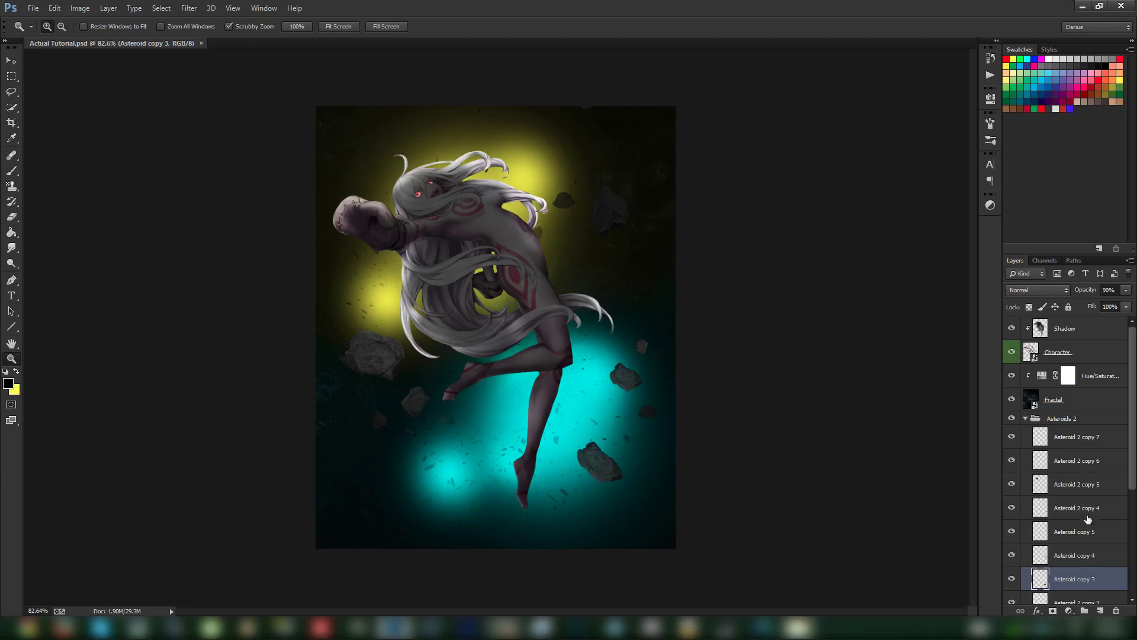
- Duplicate the layers from Asteroid 2 copy 4 through Asteroid copy 3 and place the copies above the Character's raised fist
{"action": "left_click", "coordinate": [1087, 508], "text": "shift"}
{"action": "left_click_drag", "start_coordinate": [1088, 508], "coordinate": [1094, 498]}
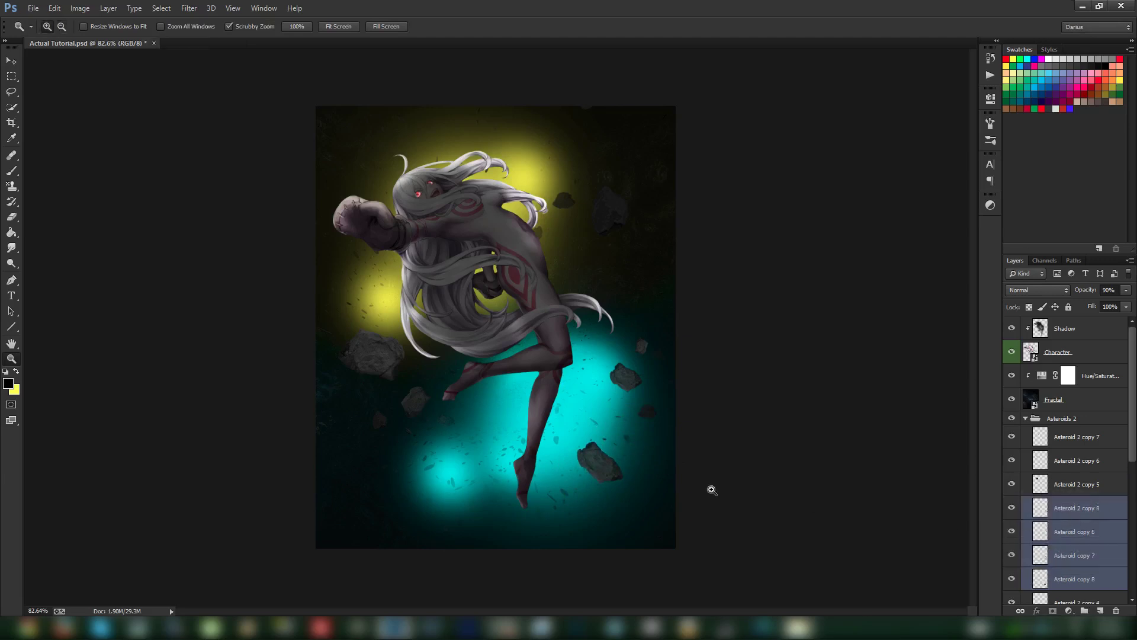
{"action": "left_click_drag", "start_coordinate": [562, 384], "coordinate": [392, 185]}
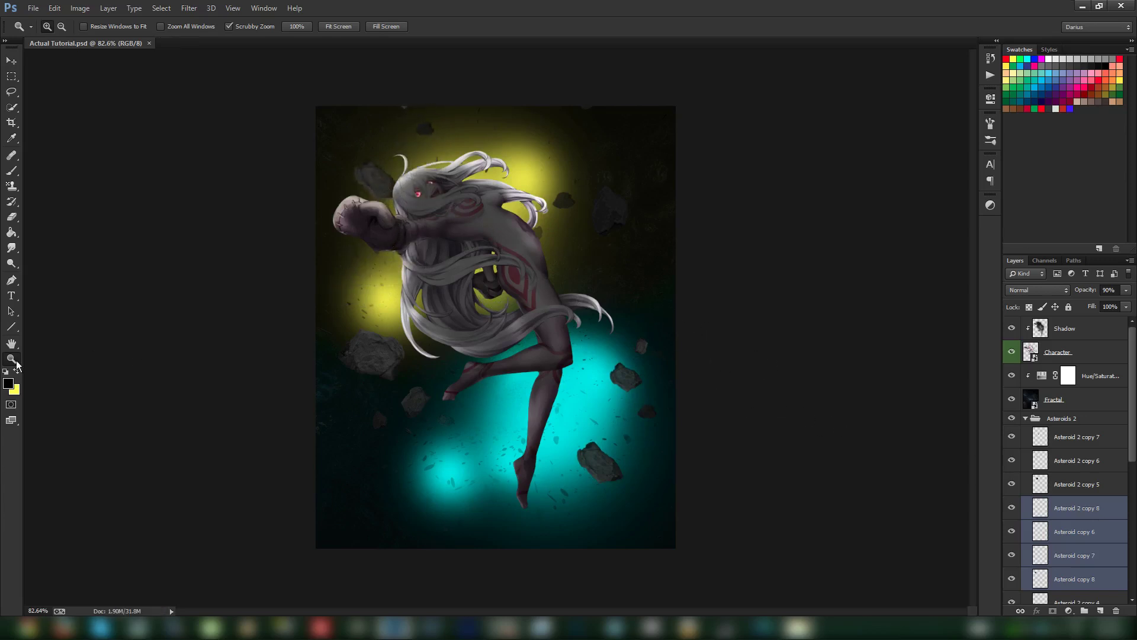
- Add a new layer above the Shadow layer and check the finished Vert-Big-Sig image for reference
{"action": "left_click", "coordinate": [1091, 330]}
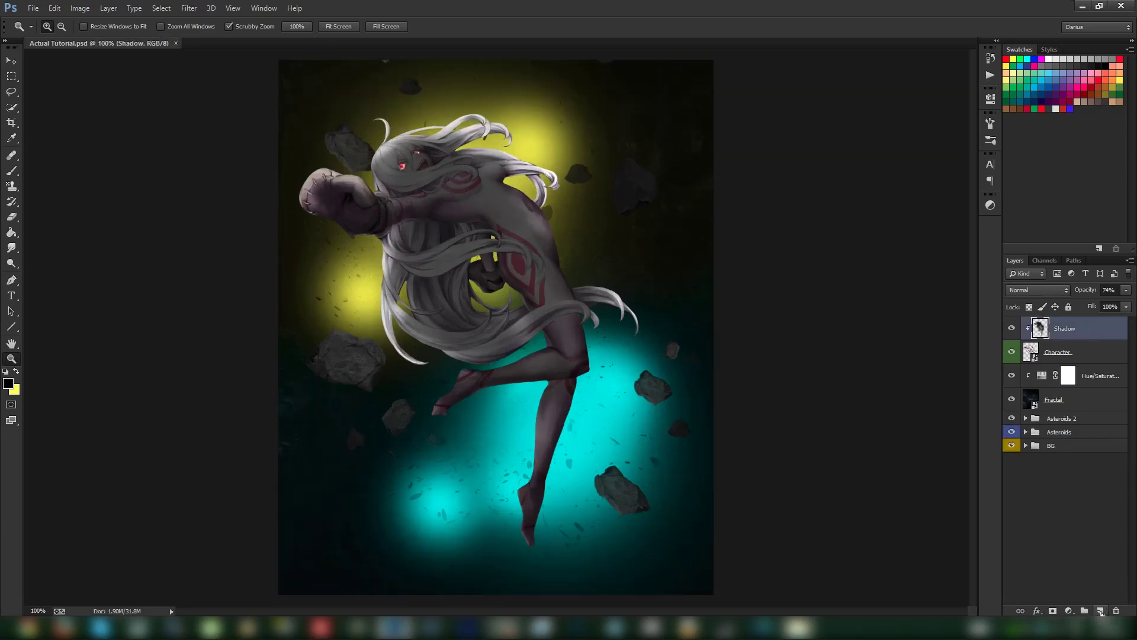
{"action": "left_click", "coordinate": [1100, 611]}
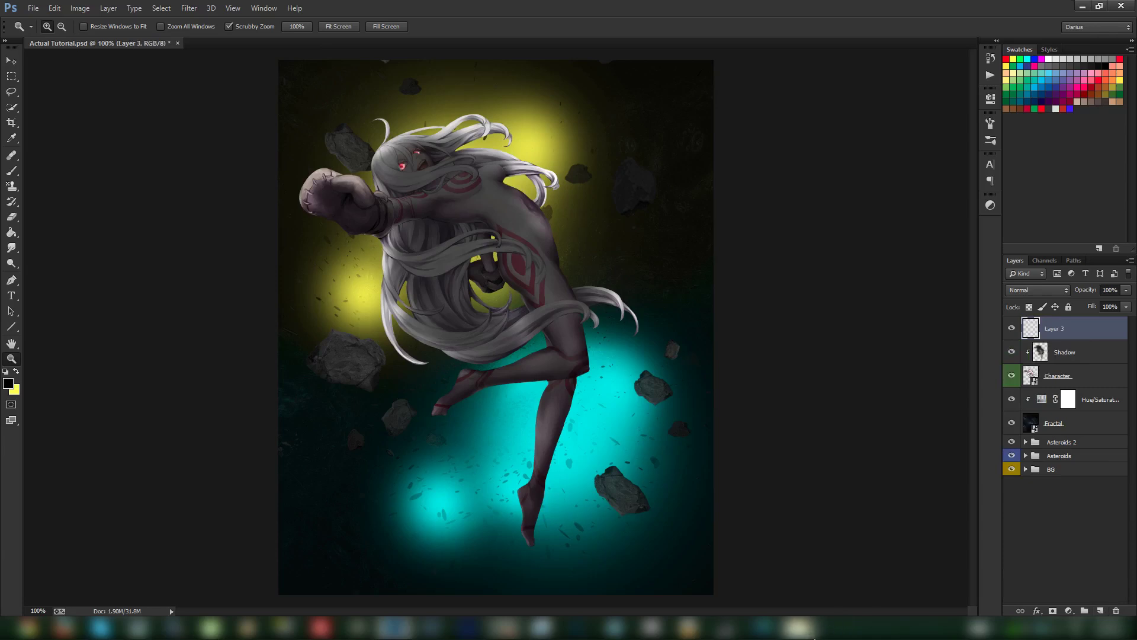
{"action": "left_click", "coordinate": [800, 627]}
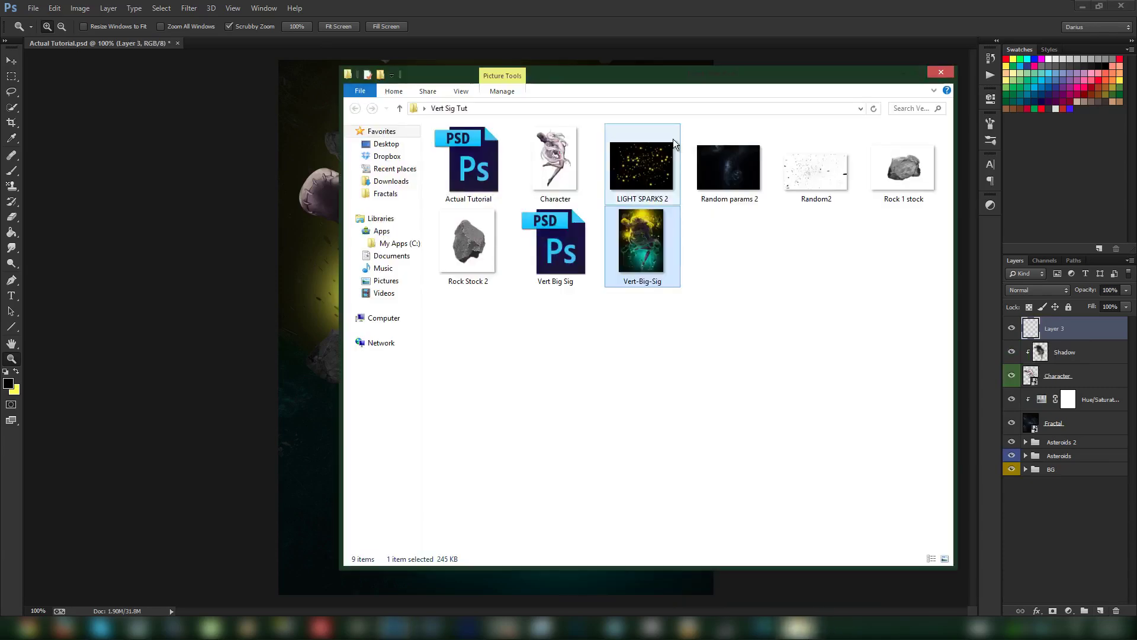
{"action": "double_click", "coordinate": [633, 225]}
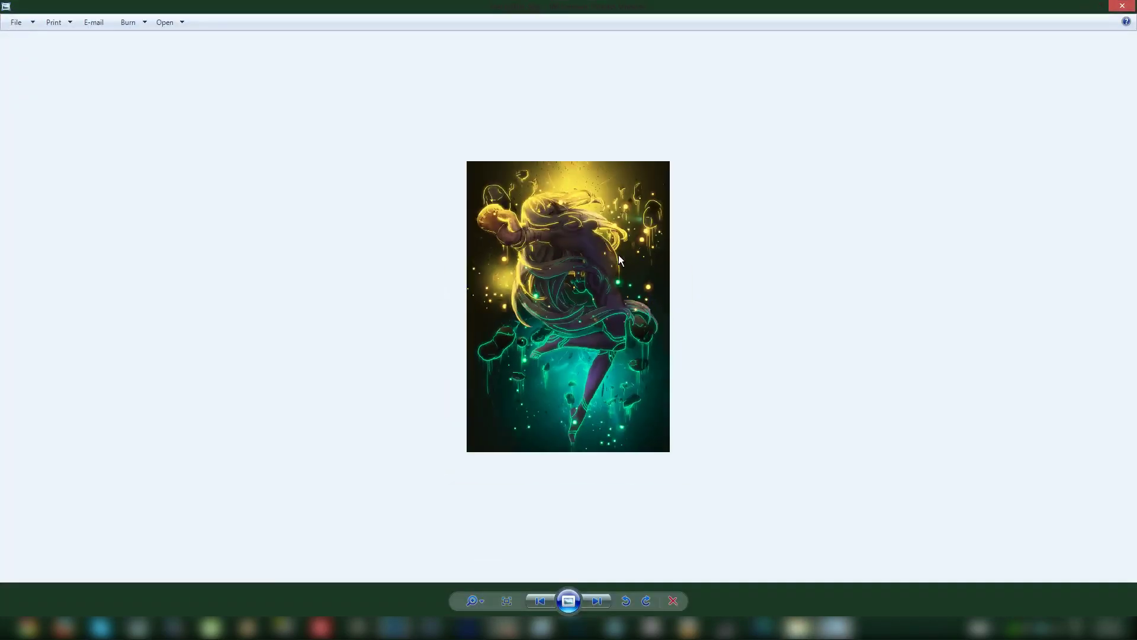
{"action": "left_click", "coordinate": [1119, 10]}
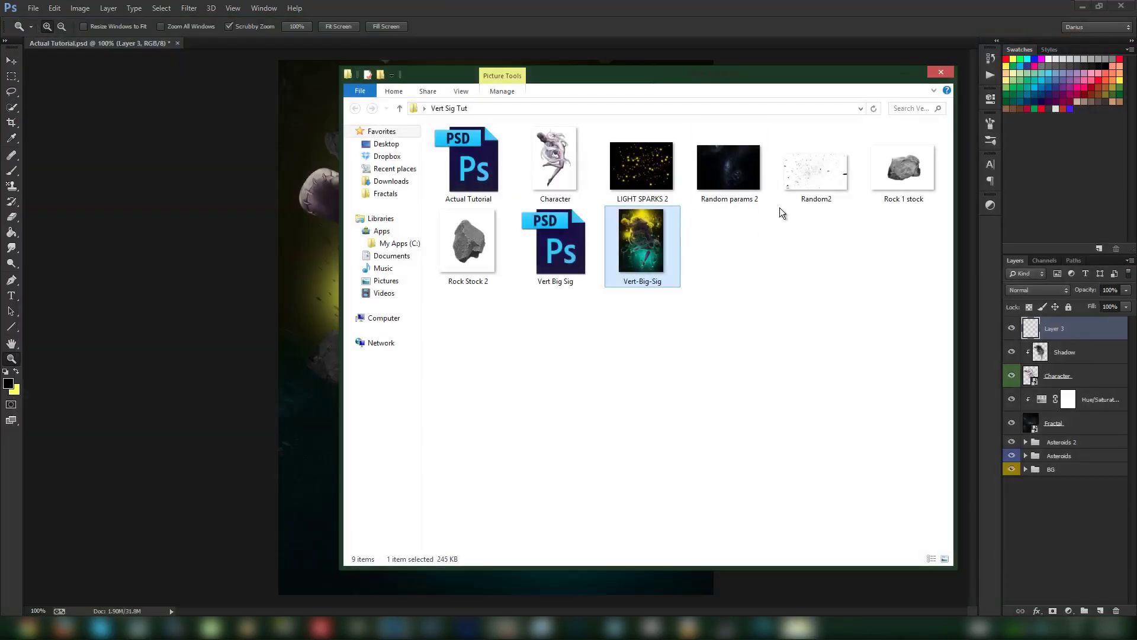
{"action": "left_click", "coordinate": [906, 74]}
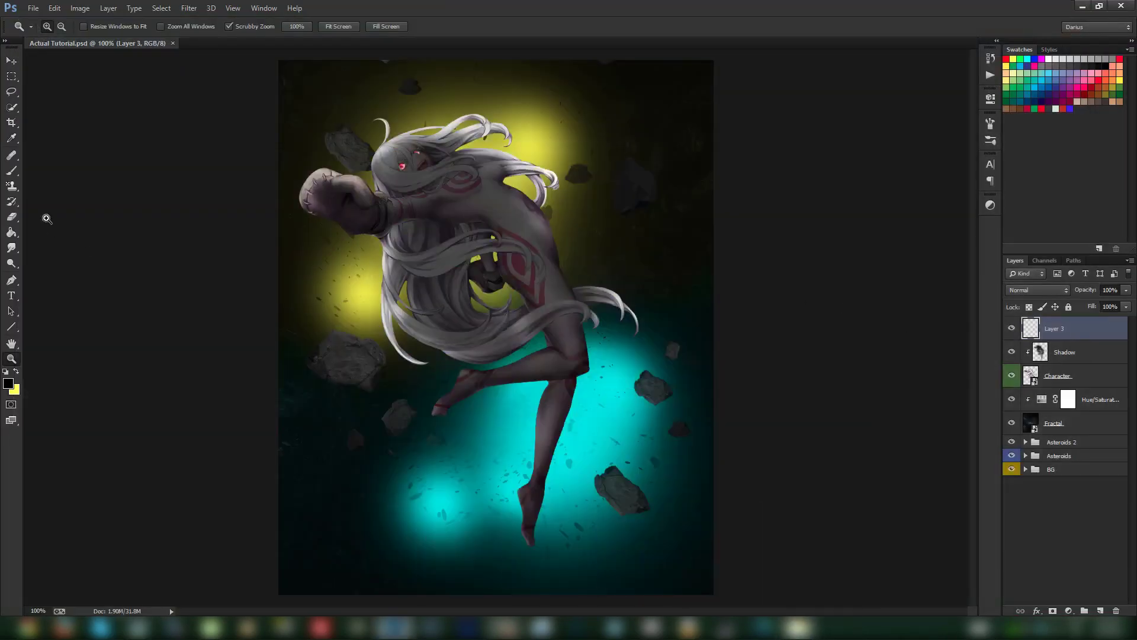
- Rename the new top layer Yellow Lines and save the document
{"action": "double_click", "coordinate": [1055, 330]}
{"action": "type", "text": "Yellow Lines"}
{"action": "key", "text": "Return"}
{"action": "key", "text": "ctrl+s"}
- Apply an Outer Glow to the Yellow Lines layer and set its glow colour to ffff00
{"action": "double_click", "coordinate": [1106, 332]}
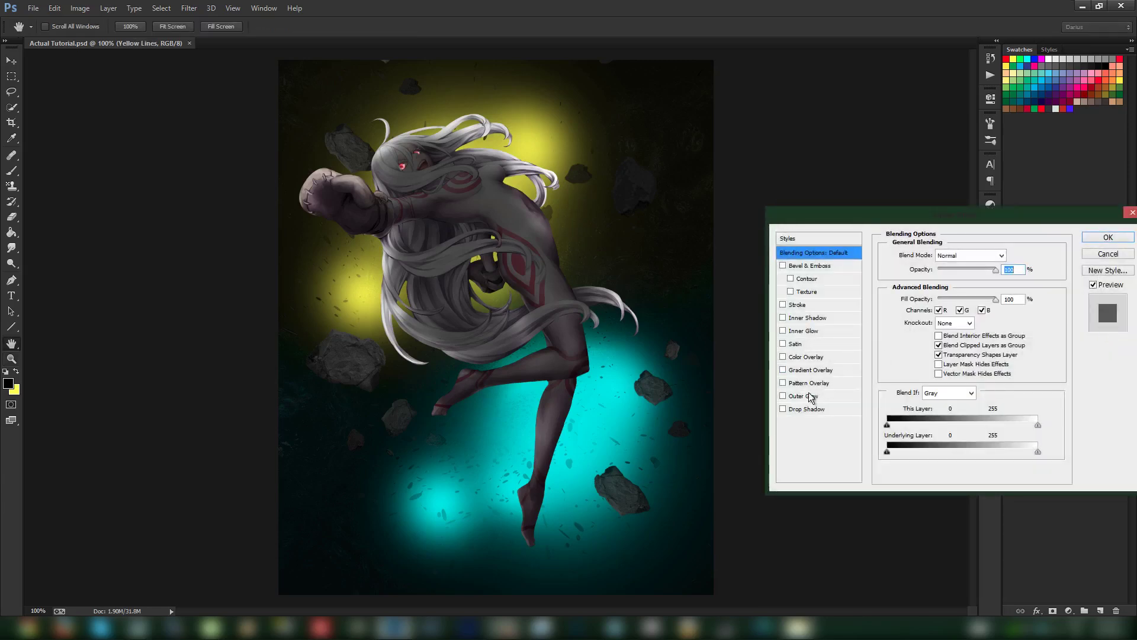
{"action": "left_click", "coordinate": [850, 396]}
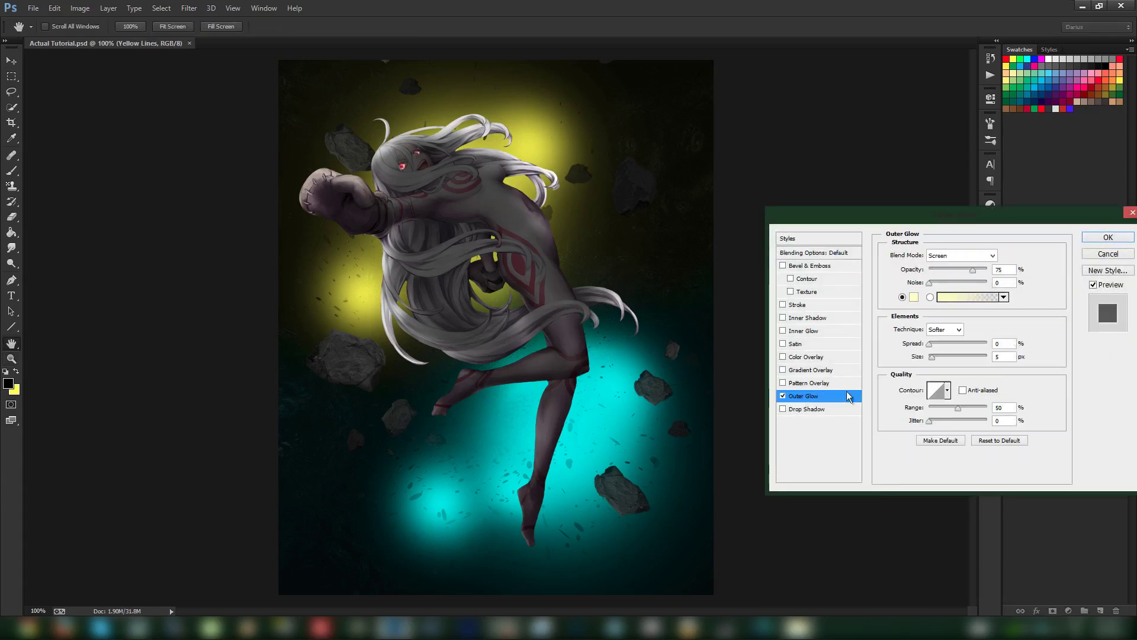
{"action": "left_click", "coordinate": [915, 298]}
{"action": "left_click_drag", "start_coordinate": [855, 226], "coordinate": [745, 225]}
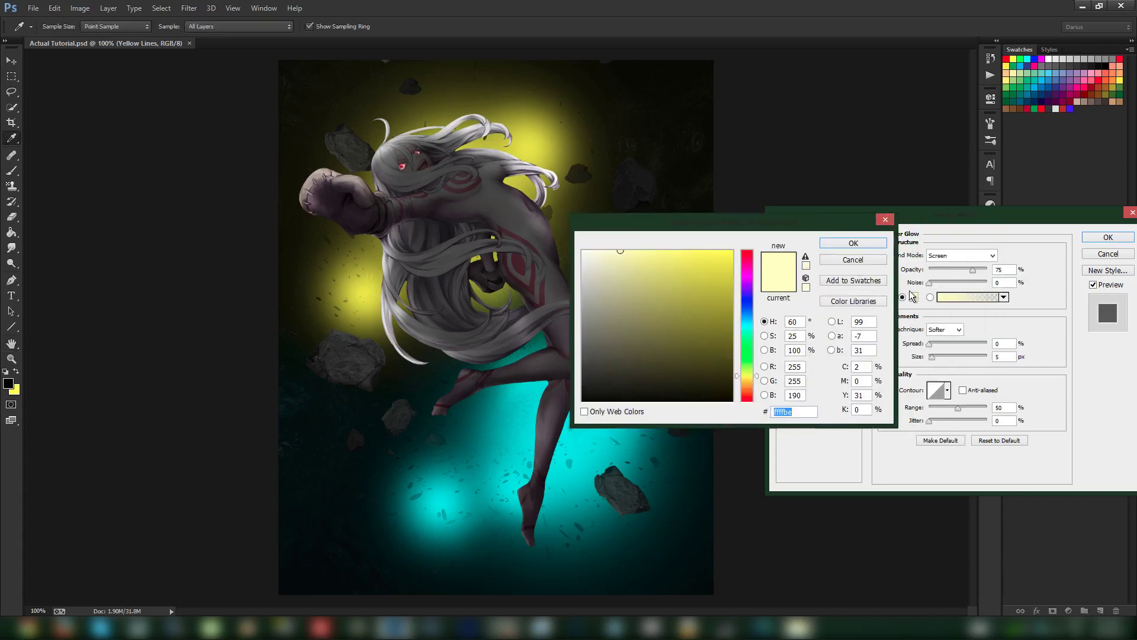
{"action": "left_click_drag", "start_coordinate": [670, 300], "coordinate": [801, 236]}
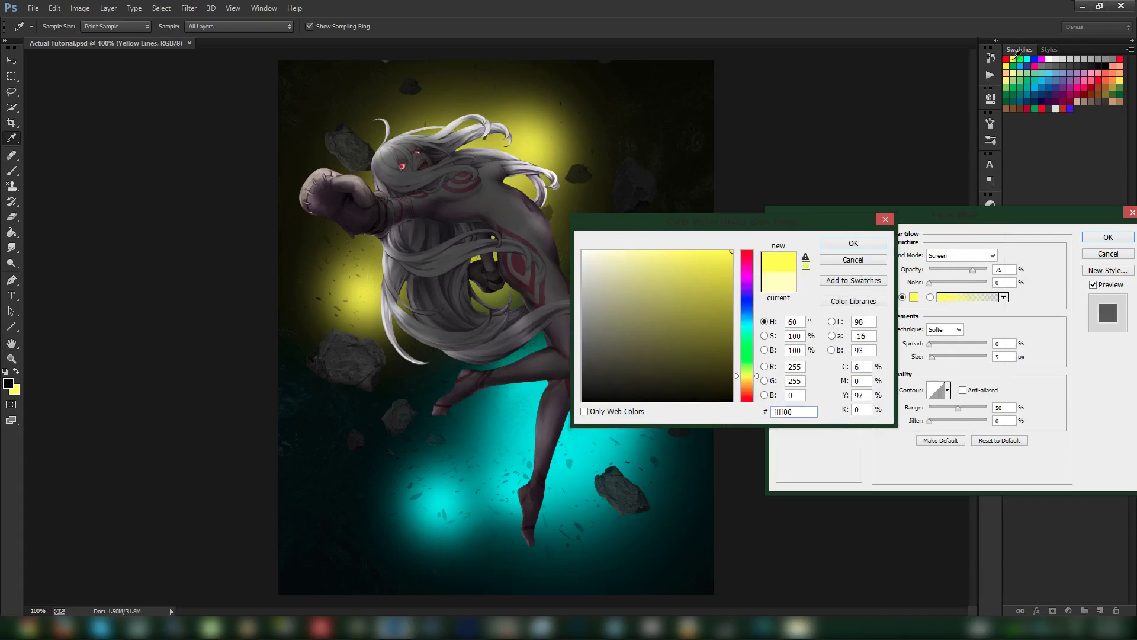
{"action": "left_click", "coordinate": [852, 243]}
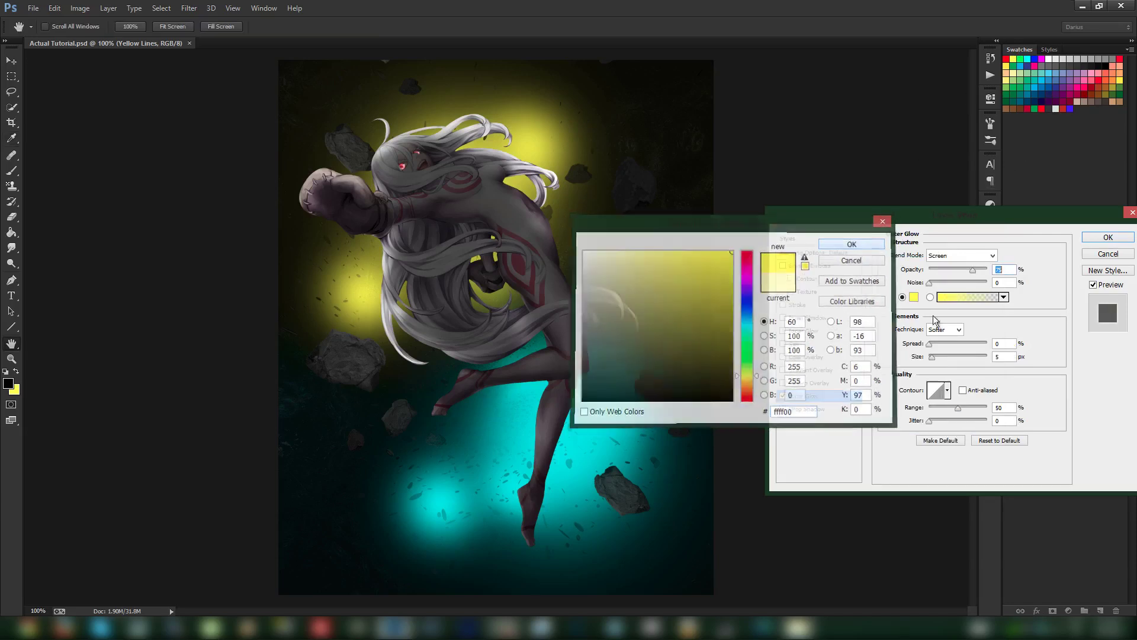
{"action": "left_click", "coordinate": [1089, 241]}
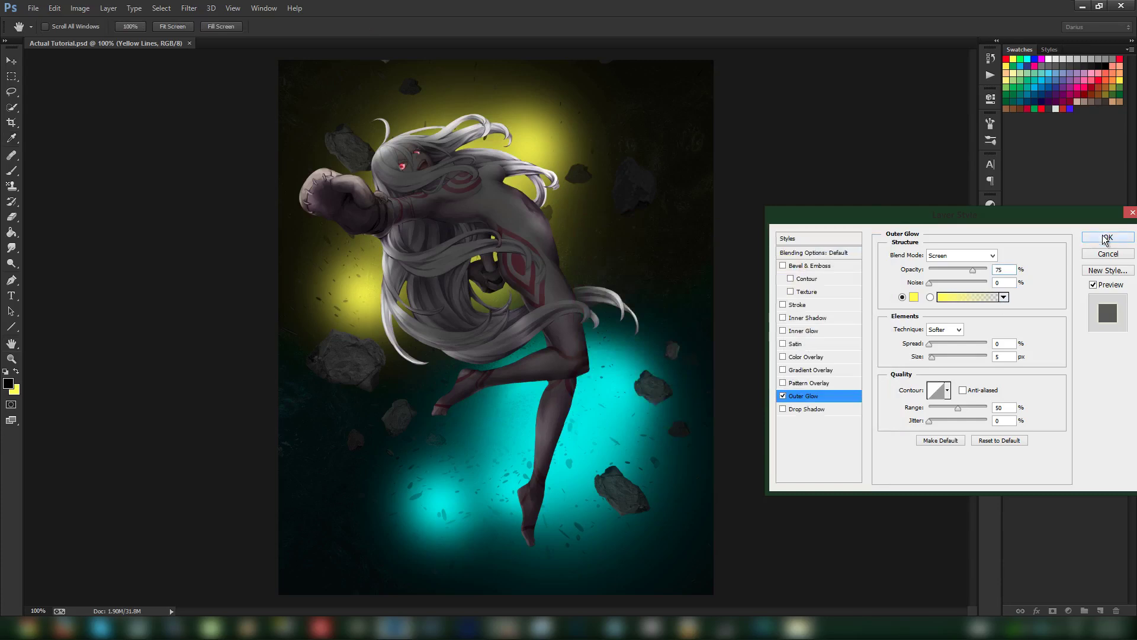
- Set up a yellow foreground colour and a soft 2 px Brush for the Yellow Lines layer
{"action": "left_click", "coordinate": [11, 171]}
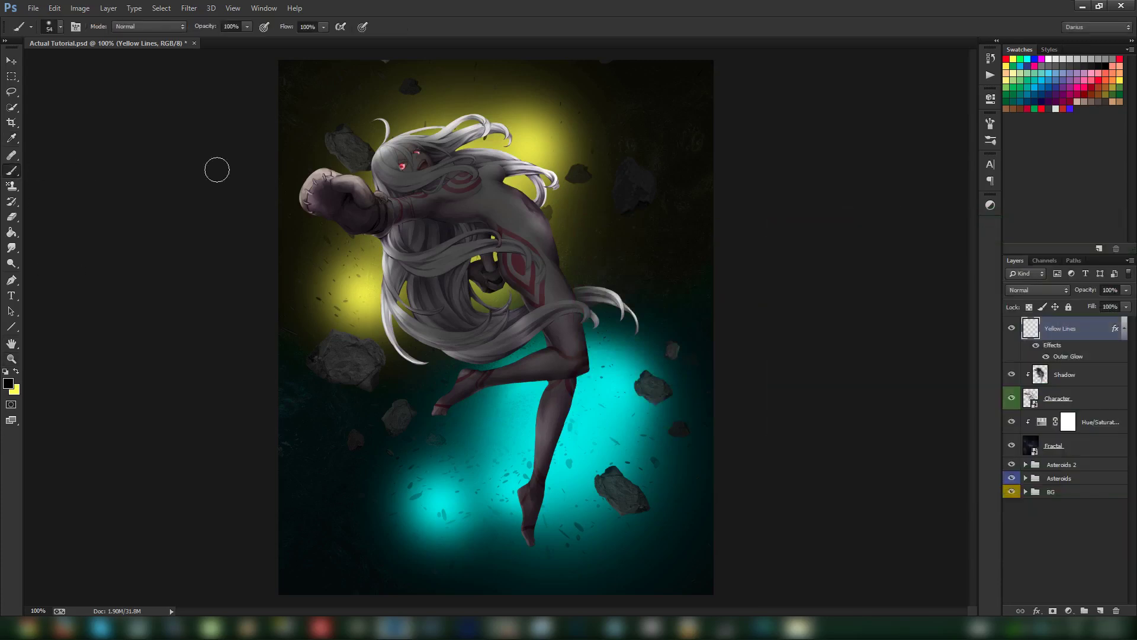
{"action": "key", "text": "x"}
{"action": "right_click", "coordinate": [418, 232]}
{"action": "left_click_drag", "start_coordinate": [495, 154], "coordinate": [476, 160]}
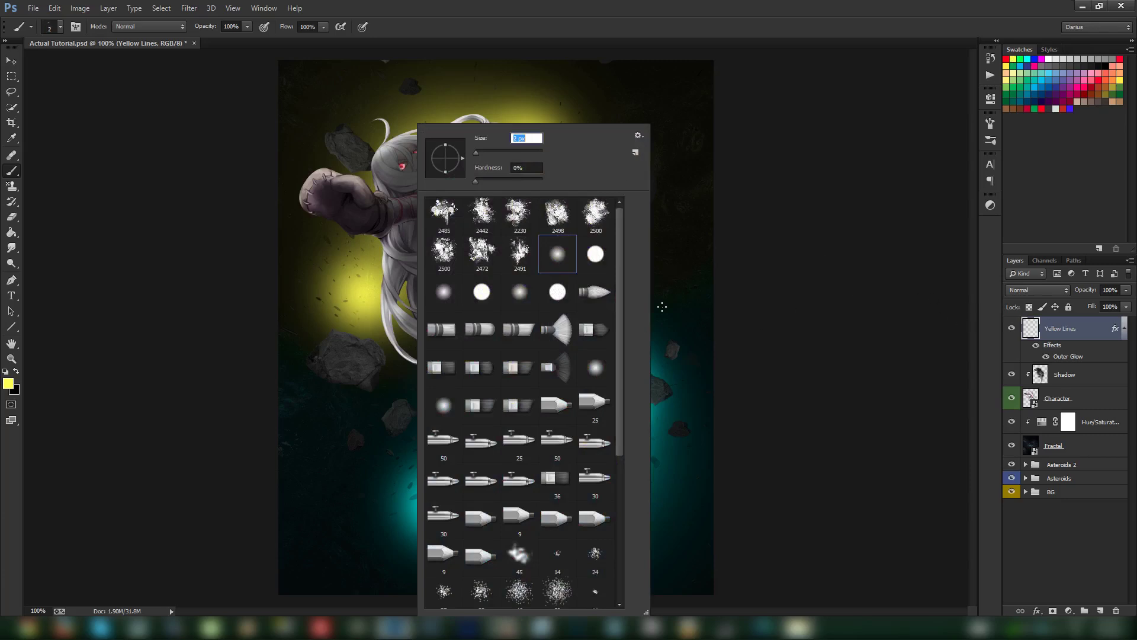
{"action": "left_click", "coordinate": [1059, 331]}
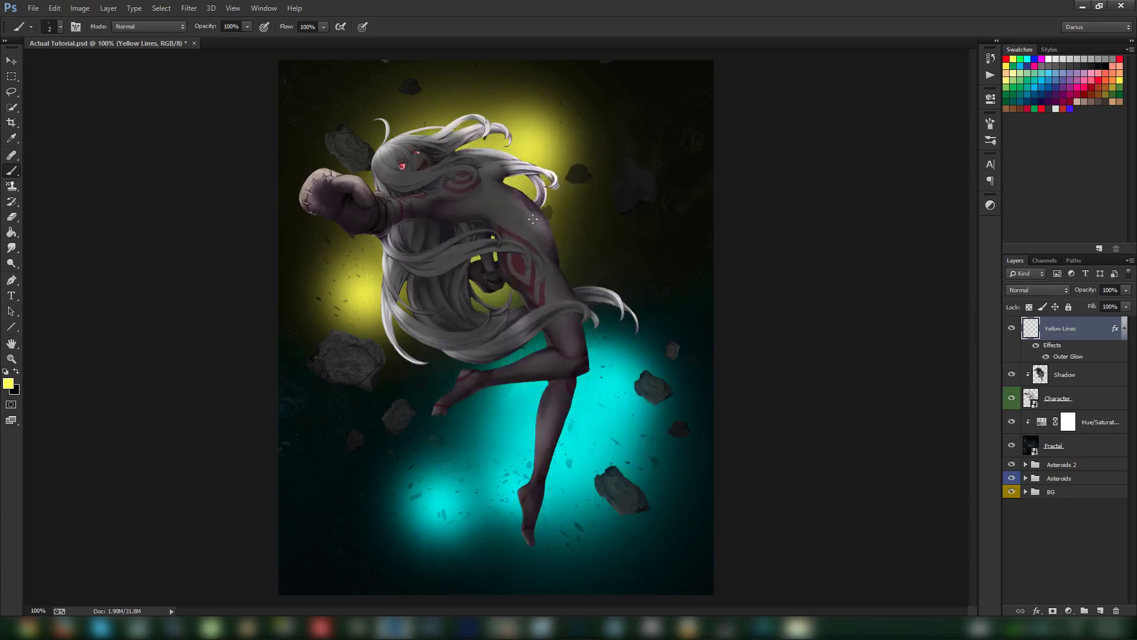
- Try two freehand yellow strokes across the Character's torso and undo each one
{"action": "left_click_drag", "start_coordinate": [509, 217], "coordinate": [563, 290]}
{"action": "key", "text": "ctrl+z"}
{"action": "left_click_drag", "start_coordinate": [471, 223], "coordinate": [501, 267]}
{"action": "key", "text": "ctrl+z"}
- Save the document and set the 2 px Brush's hardness to 87%
{"action": "key", "text": "ctrl+s"}
{"action": "scroll", "coordinate": [464, 155], "scroll_direction": "up", "scroll_amount": 3}
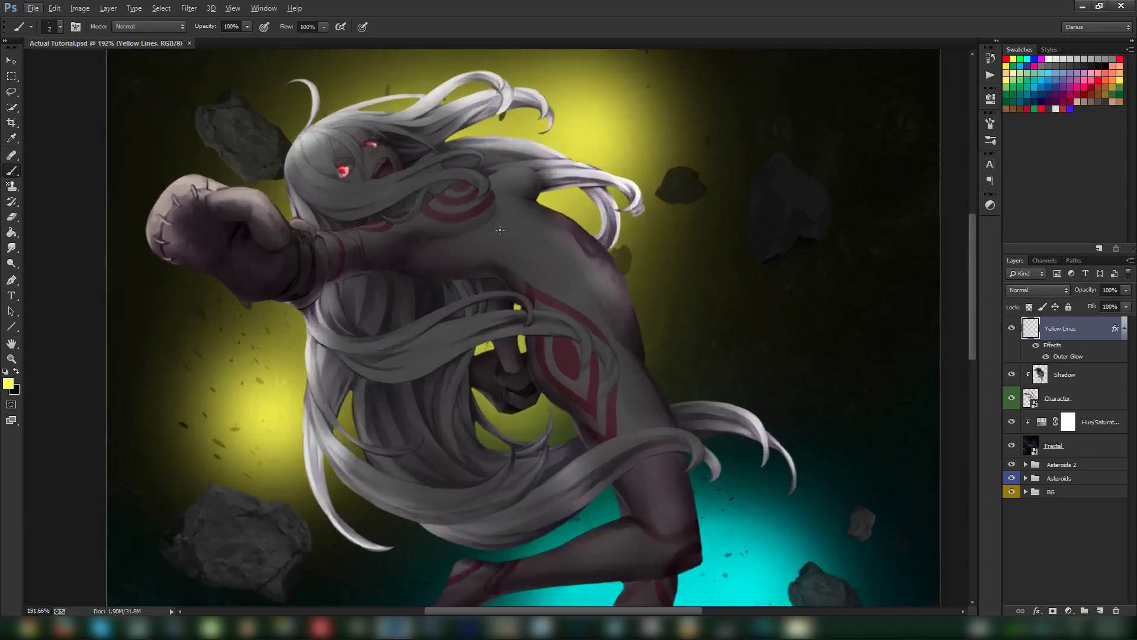
{"action": "scroll", "coordinate": [472, 249], "scroll_direction": "up", "scroll_amount": 2}
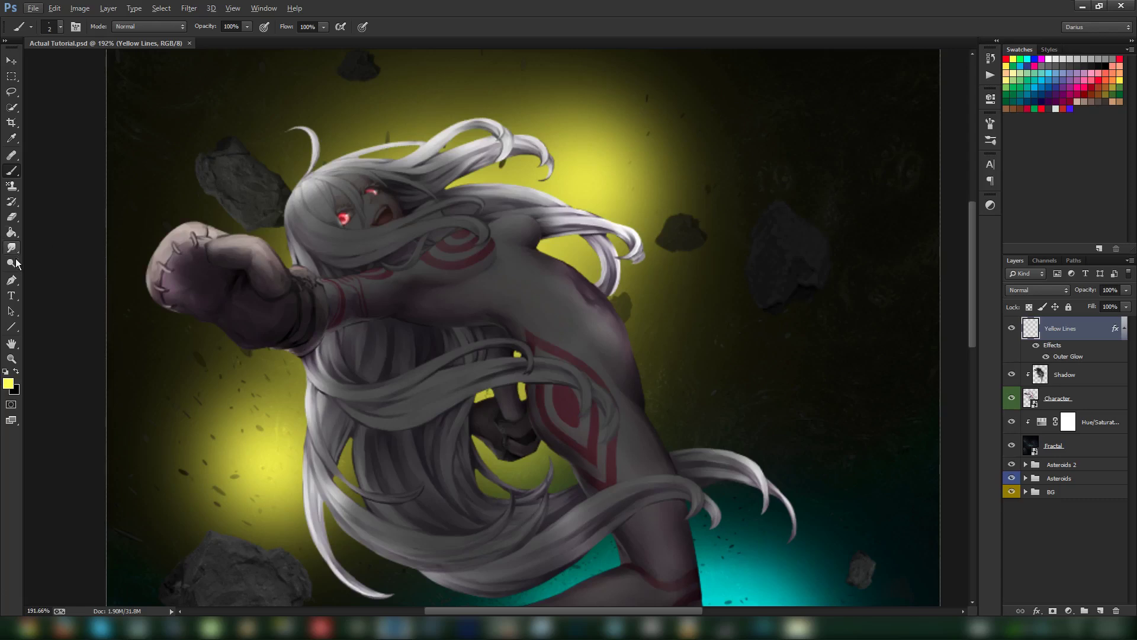
{"action": "left_click", "coordinate": [11, 280]}
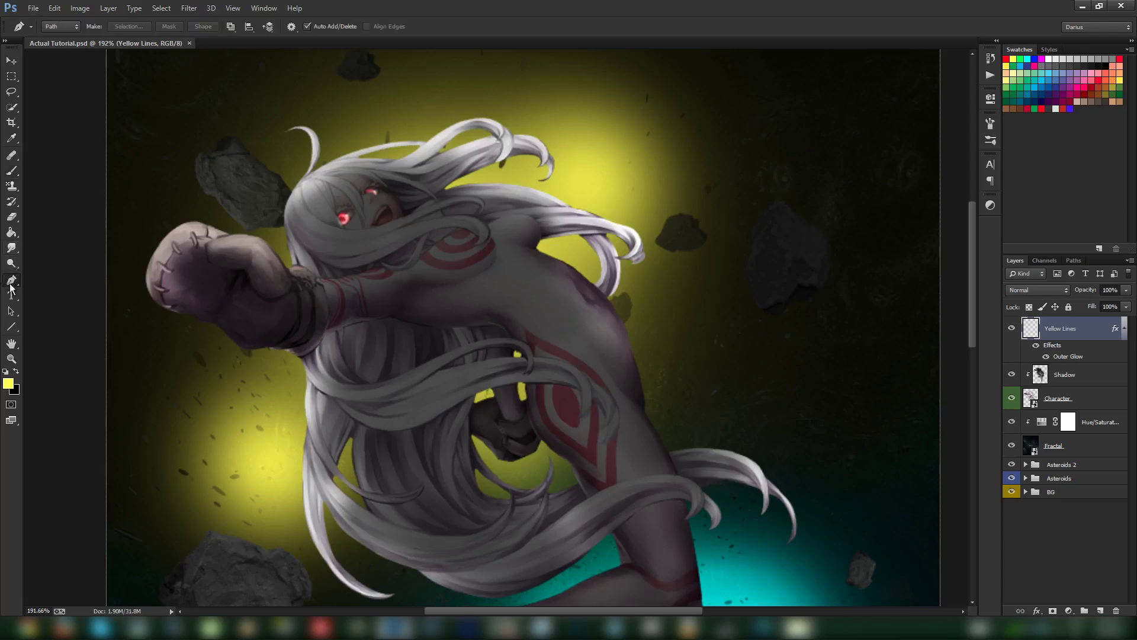
{"action": "left_click", "coordinate": [15, 170]}
{"action": "left_click", "coordinate": [61, 28]}
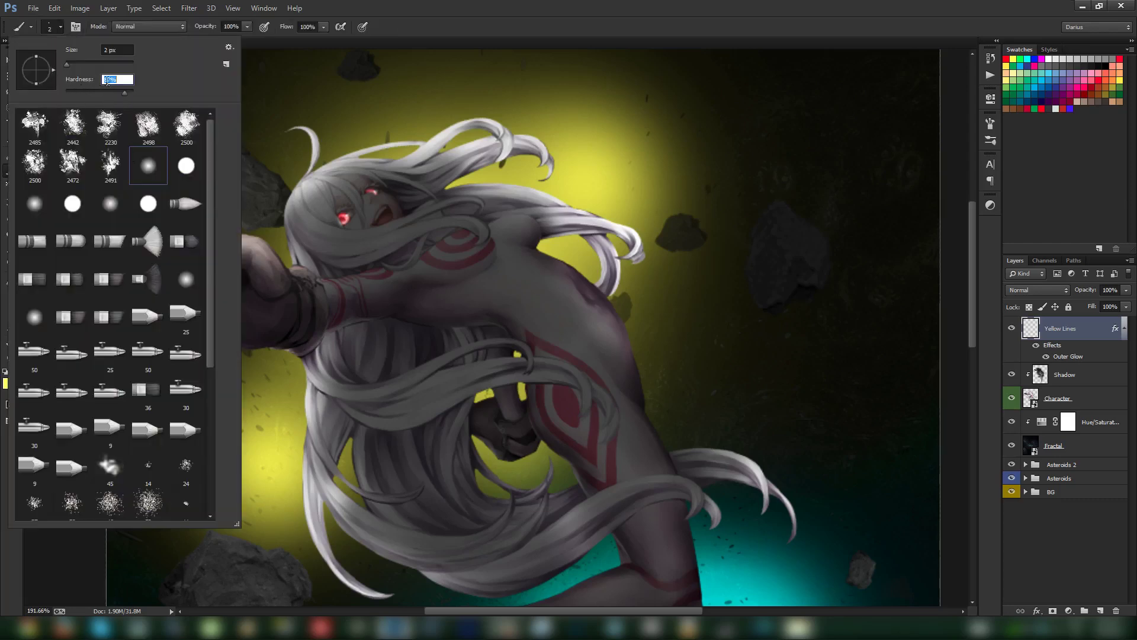
{"action": "left_click", "coordinate": [61, 28]}
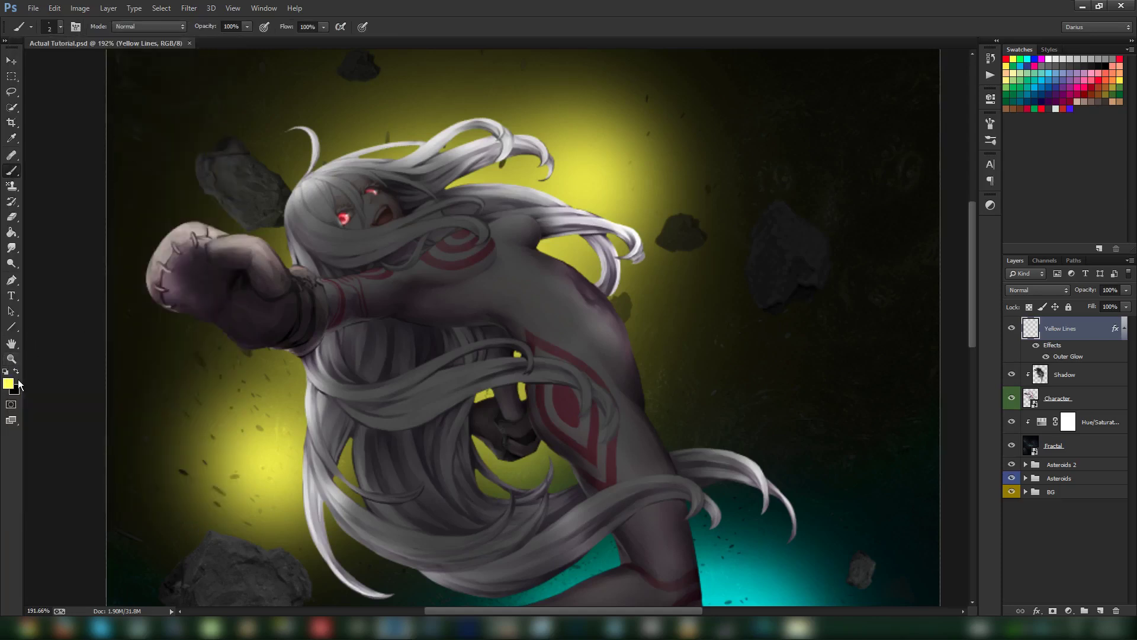
- Draw a curved Pen path along the underside of the raised arm and chest, ending above the hair strand
{"action": "left_click", "coordinate": [11, 281]}
{"action": "right_click", "coordinate": [11, 280]}
{"action": "left_click", "coordinate": [46, 279]}
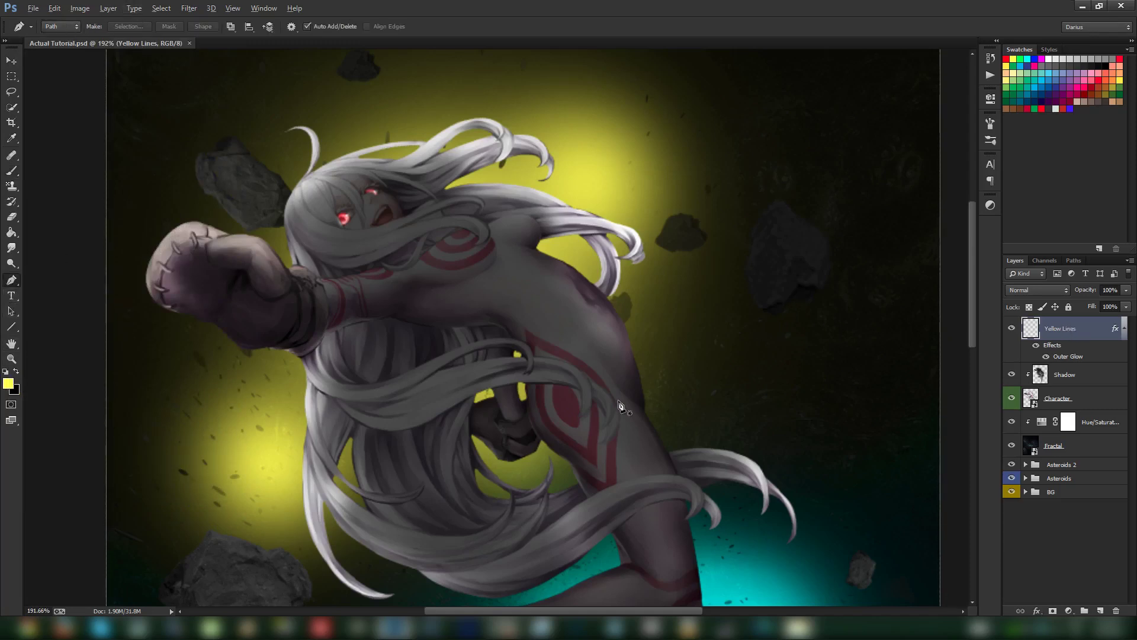
{"action": "scroll", "coordinate": [619, 403], "scroll_direction": "up", "scroll_amount": 3}
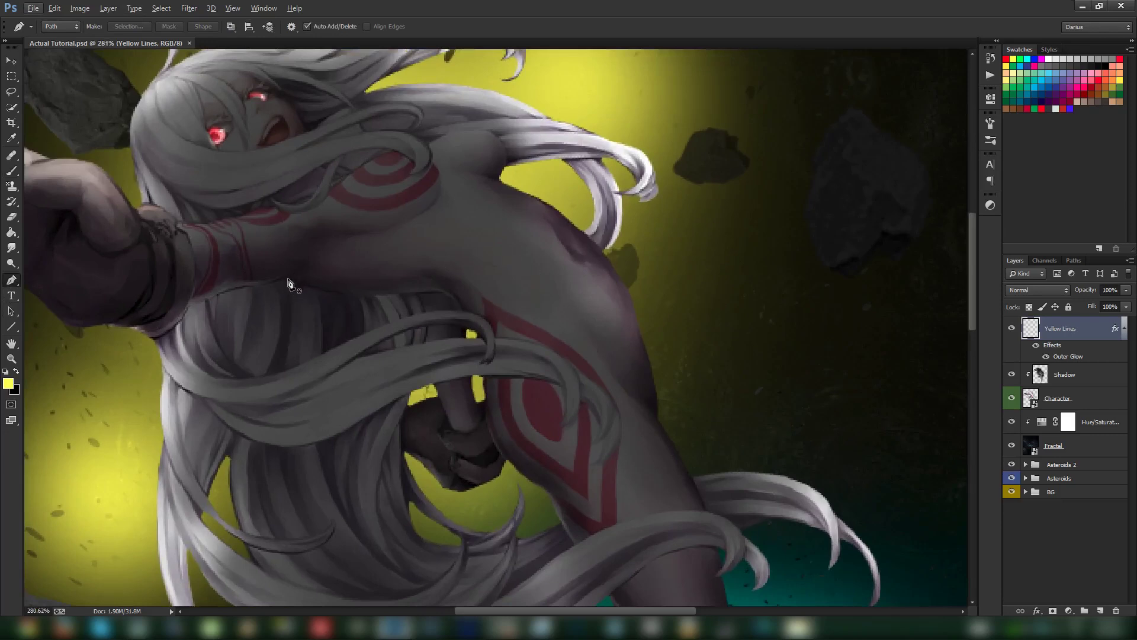
{"action": "left_click", "coordinate": [287, 279]}
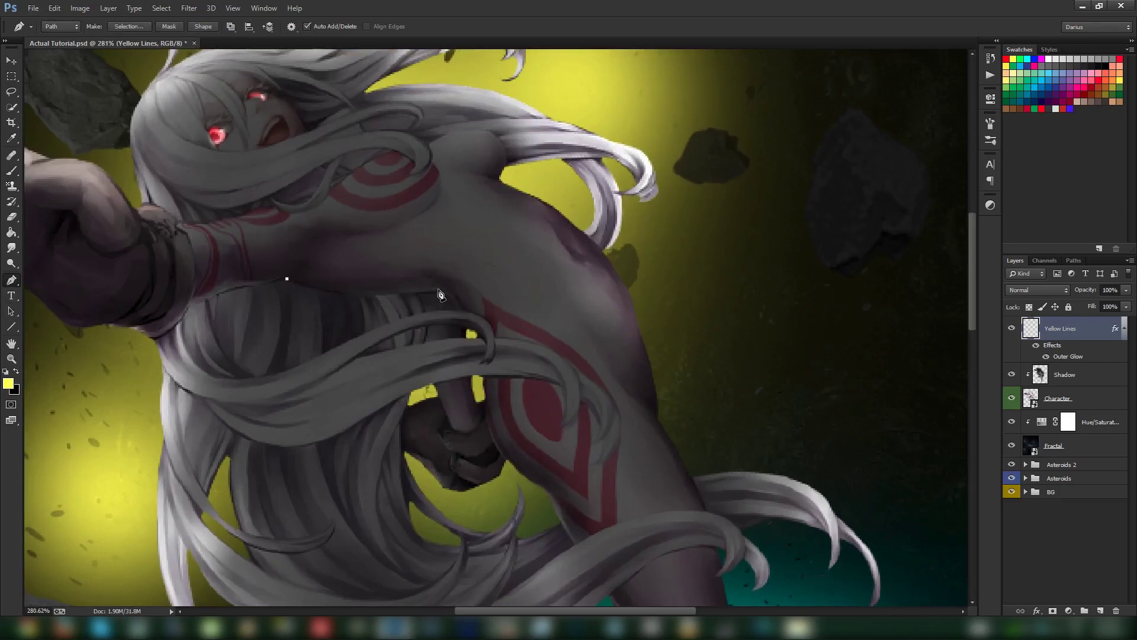
{"action": "left_click_drag", "start_coordinate": [438, 289], "coordinate": [551, 277]}
{"action": "left_click", "coordinate": [438, 289], "text": "alt"}
{"action": "left_click", "coordinate": [465, 310]}
{"action": "key", "text": "Return"}
{"action": "key", "text": "ctrl+z"}
{"action": "left_click_drag", "start_coordinate": [465, 309], "coordinate": [469, 326]}
- Stroke the path with the Brush without Simulate Pressure and dismiss the path
{"action": "right_click", "coordinate": [396, 296]}
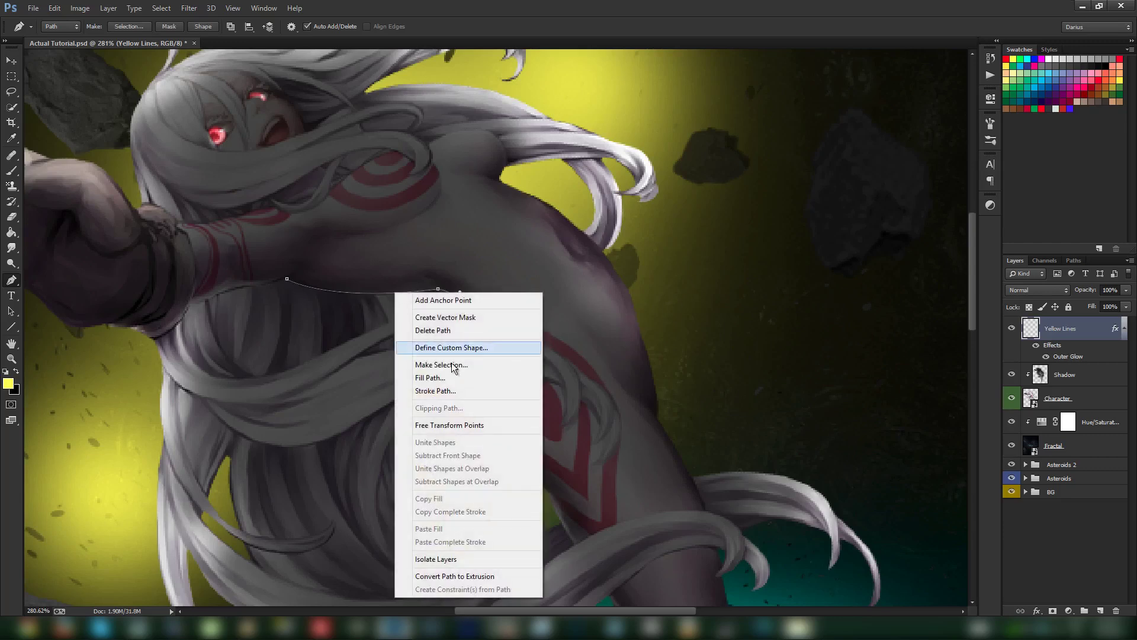
{"action": "left_click", "coordinate": [487, 390]}
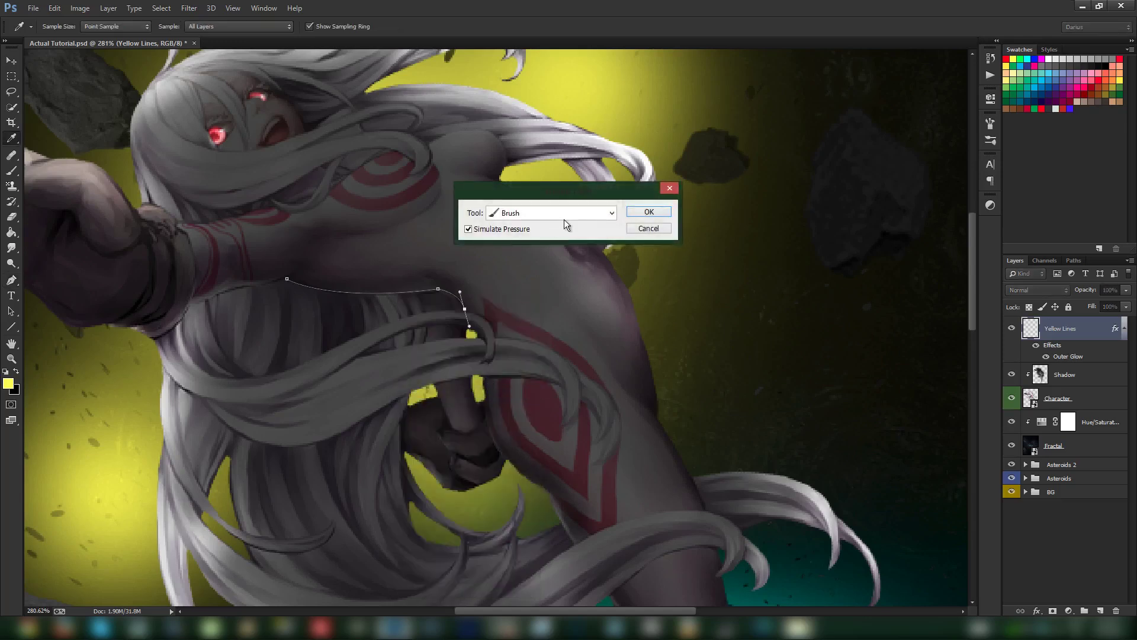
{"action": "left_click", "coordinate": [468, 230]}
{"action": "left_click", "coordinate": [649, 212]}
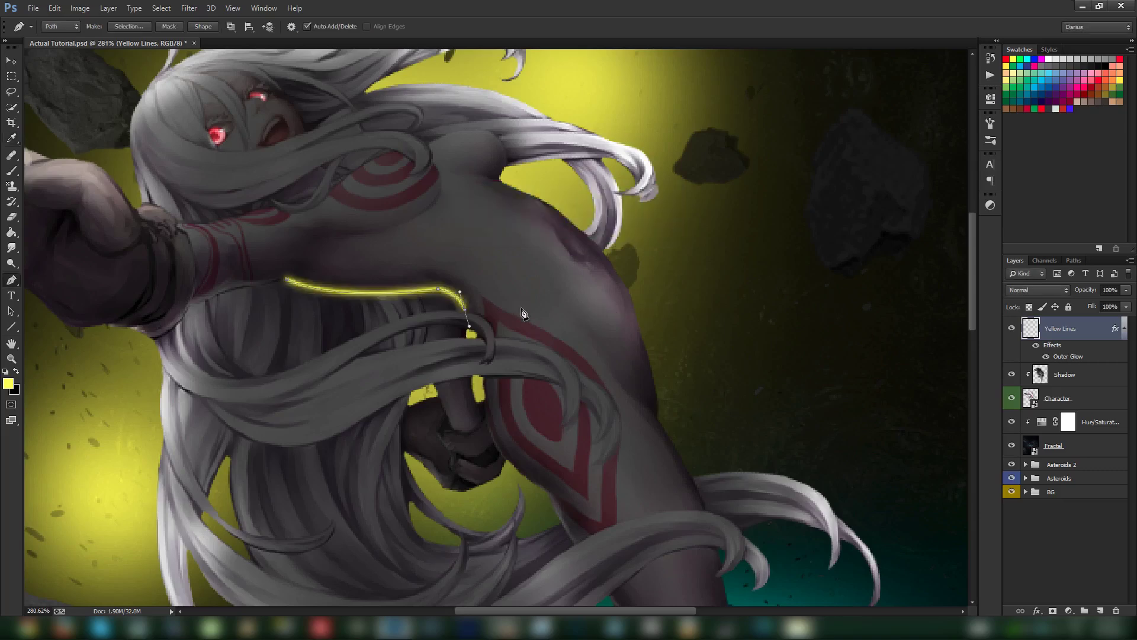
{"action": "key", "text": "Return"}
- Thin the glowing yellow line from below with a 29 px Eraser, and undo the erasing together with the line
{"action": "scroll", "coordinate": [440, 359], "scroll_direction": "down", "scroll_amount": 8}
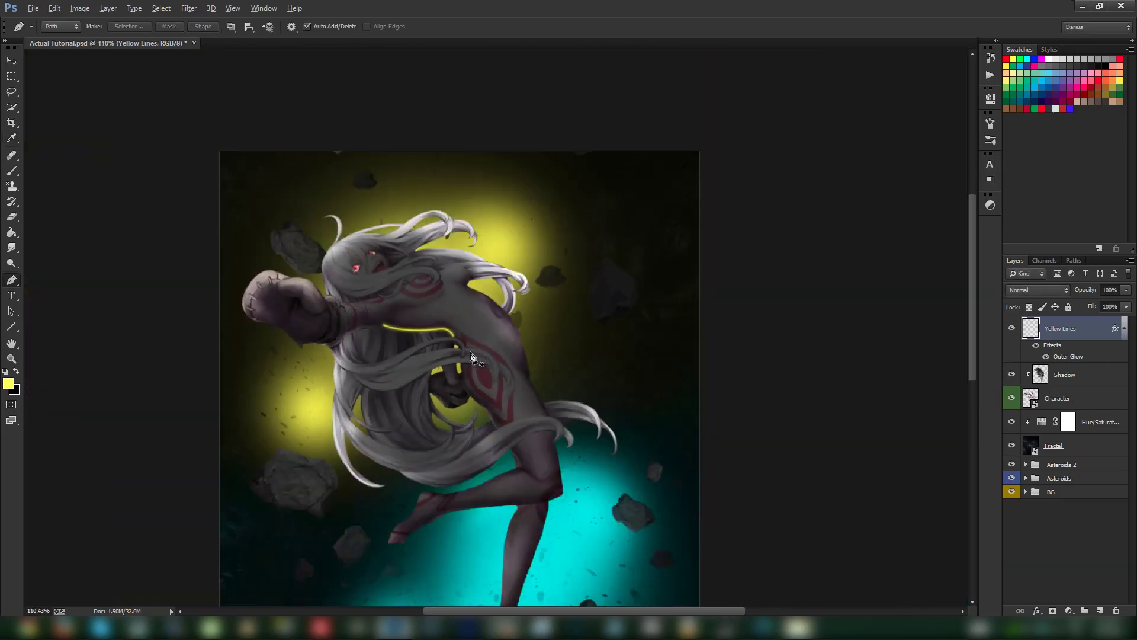
{"action": "scroll", "coordinate": [406, 255], "scroll_direction": "up", "scroll_amount": 10}
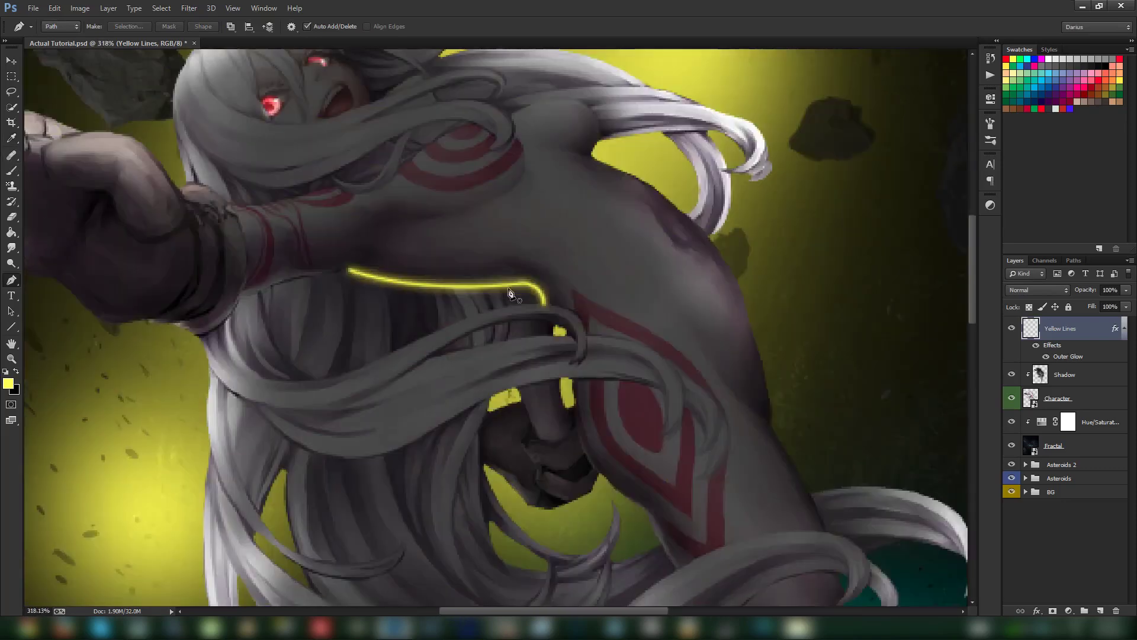
{"action": "left_click", "coordinate": [12, 217]}
{"action": "right_click", "coordinate": [535, 301]}
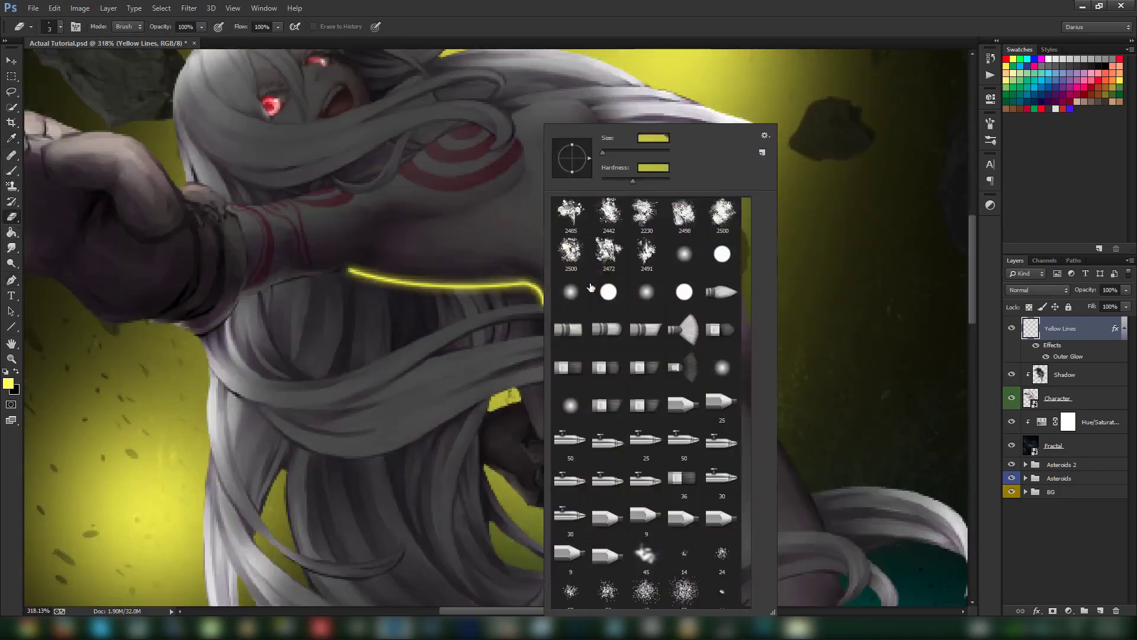
{"action": "left_click", "coordinate": [612, 154]}
{"action": "left_click", "coordinate": [512, 333]}
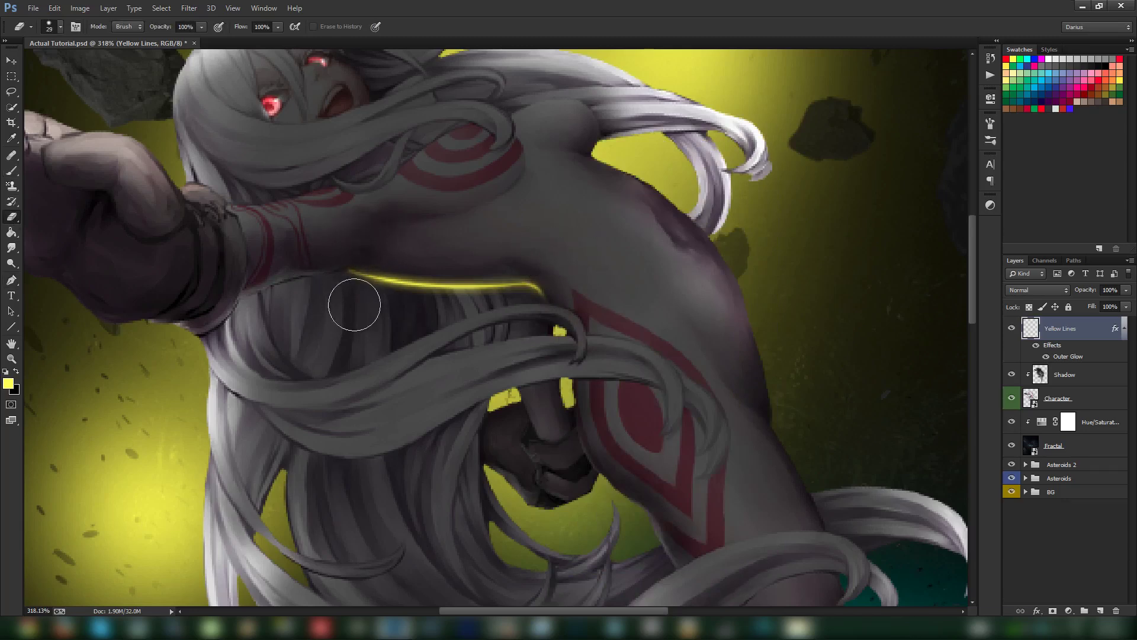
{"action": "scroll", "coordinate": [489, 333], "scroll_direction": "down", "scroll_amount": 3}
{"action": "scroll", "coordinate": [489, 333], "scroll_direction": "down", "scroll_amount": 3}
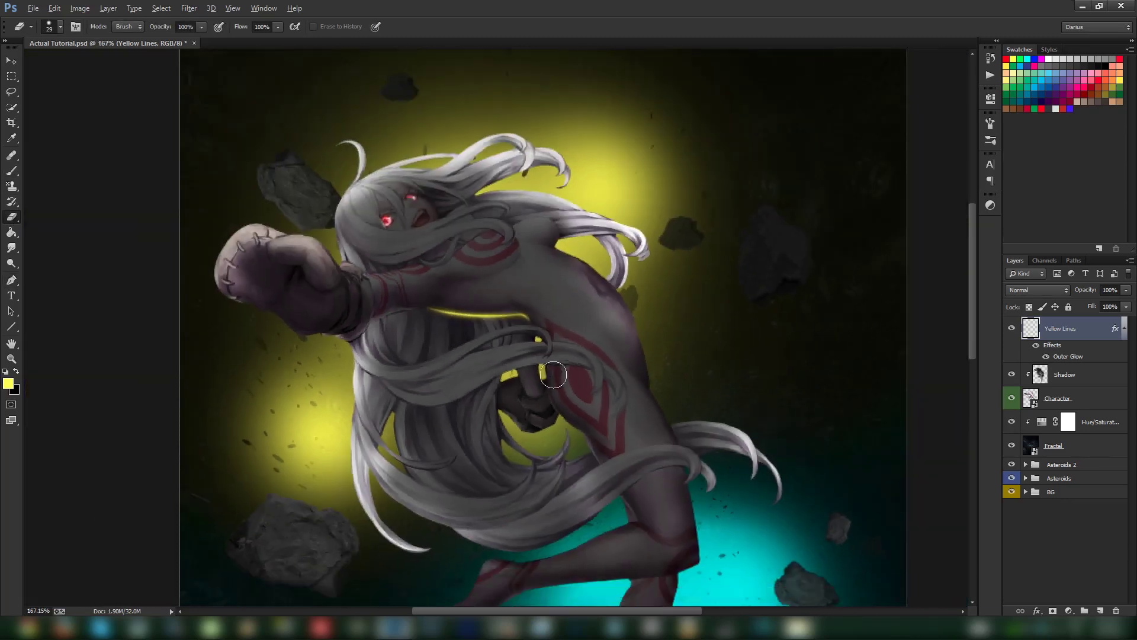
{"action": "scroll", "coordinate": [468, 296], "scroll_direction": "up", "scroll_amount": 5}
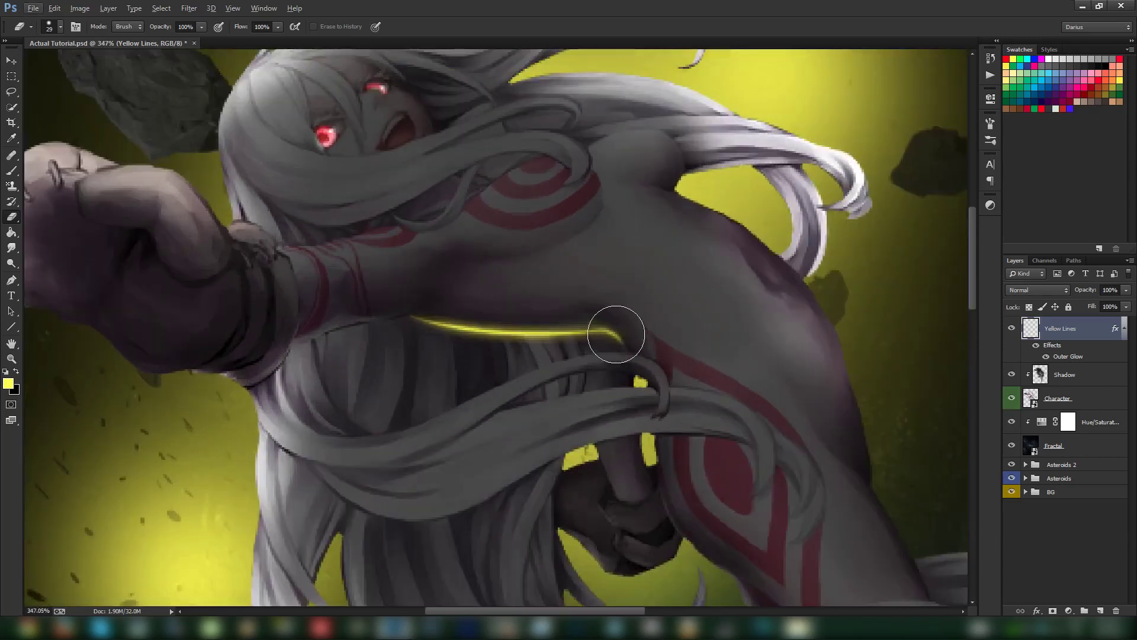
{"action": "key", "text": "ctrl+z"}
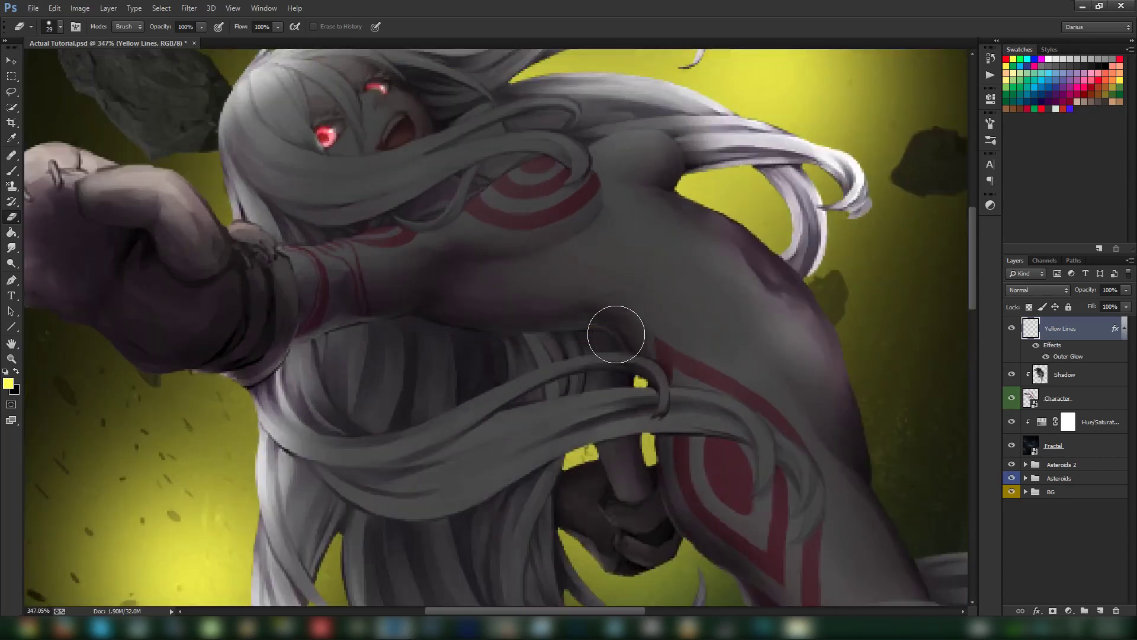
- Reduce the Brush size to 1 px for the Yellow Lines layer
{"action": "left_click", "coordinate": [6, 174]}
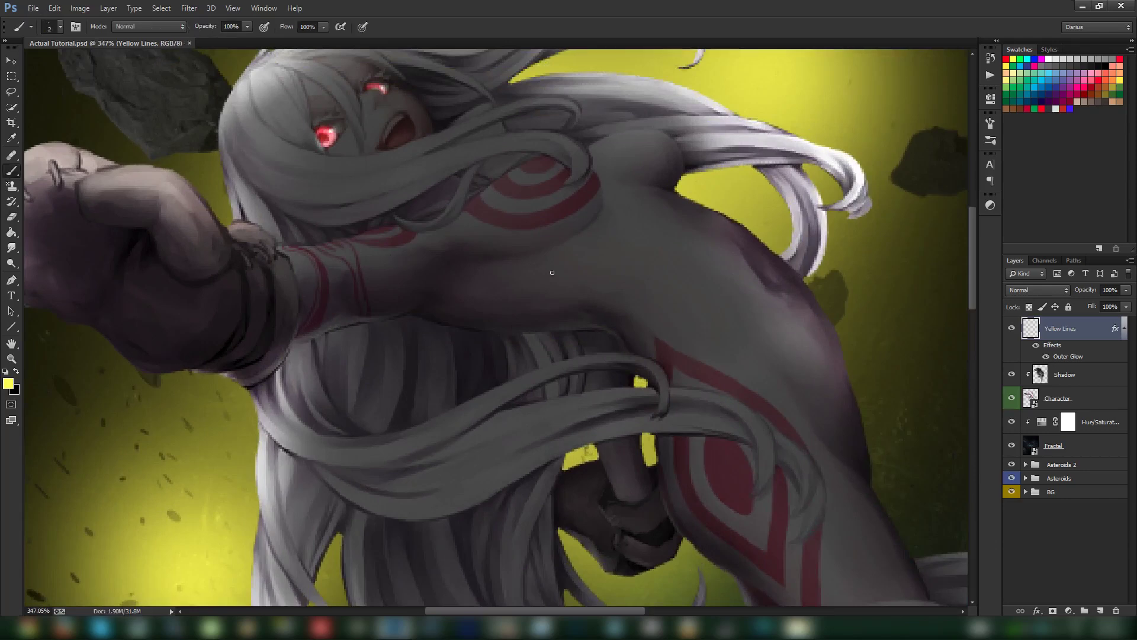
{"action": "left_click", "coordinate": [50, 27]}
{"action": "left_click", "coordinate": [121, 50]}
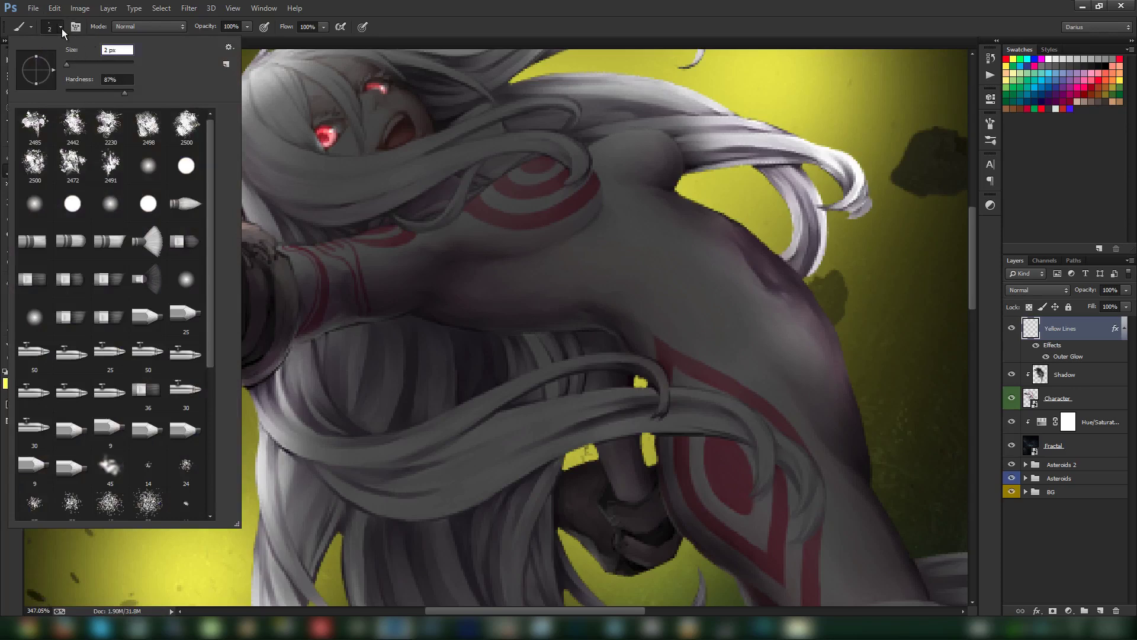
{"action": "key", "text": "Down"}
{"action": "left_click", "coordinate": [1080, 329]}
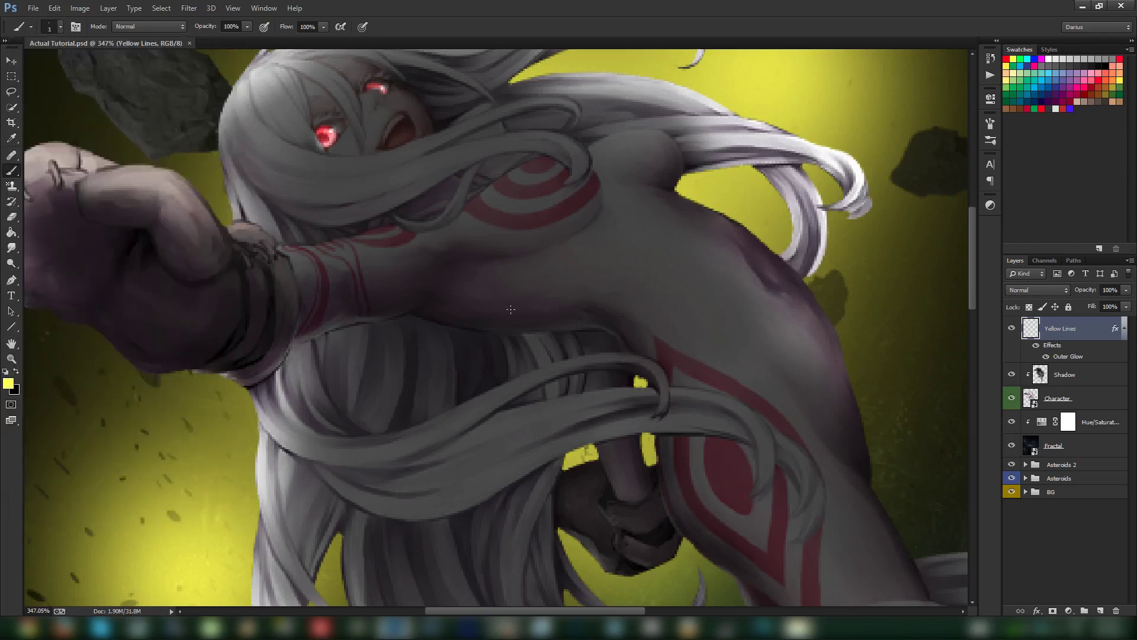
- Try 1 px yellow strokes along the arm and chest at closer zoom, undoing each attempt
{"action": "left_click_drag", "start_coordinate": [429, 293], "coordinate": [632, 316]}
{"action": "key", "text": "ctrl+z"}
{"action": "left_click", "coordinate": [11, 358]}
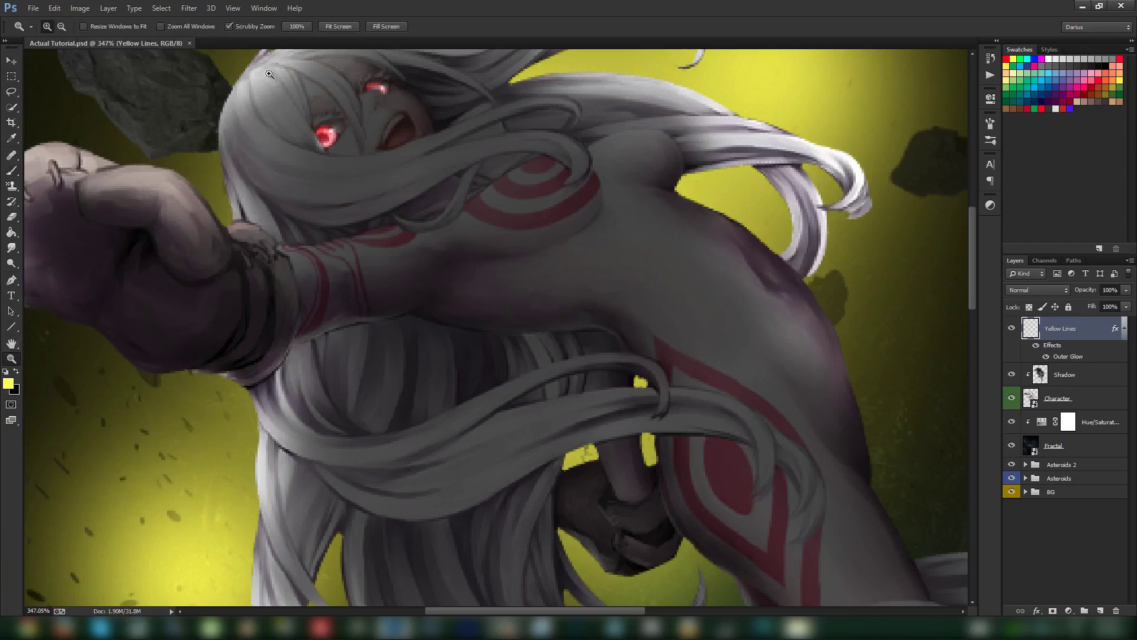
{"action": "left_click", "coordinate": [294, 26]}
{"action": "left_click_drag", "start_coordinate": [434, 227], "coordinate": [522, 267]}
{"action": "scroll", "coordinate": [518, 270], "scroll_direction": "up", "scroll_amount": 2}
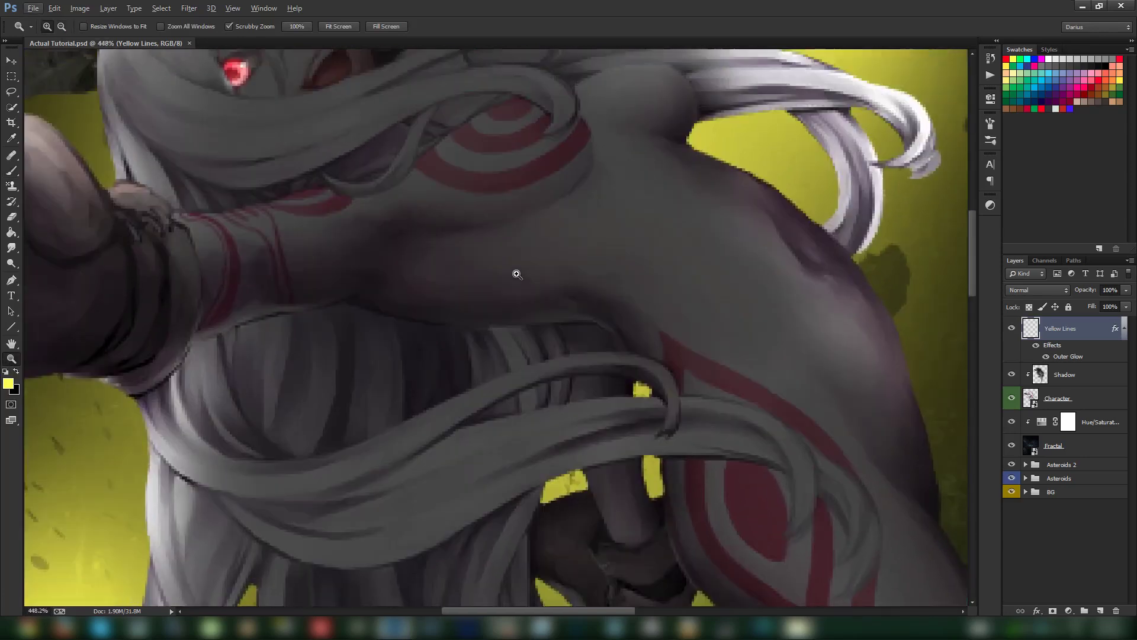
{"action": "scroll", "coordinate": [517, 274], "scroll_direction": "up", "scroll_amount": 1}
{"action": "key", "text": "b"}
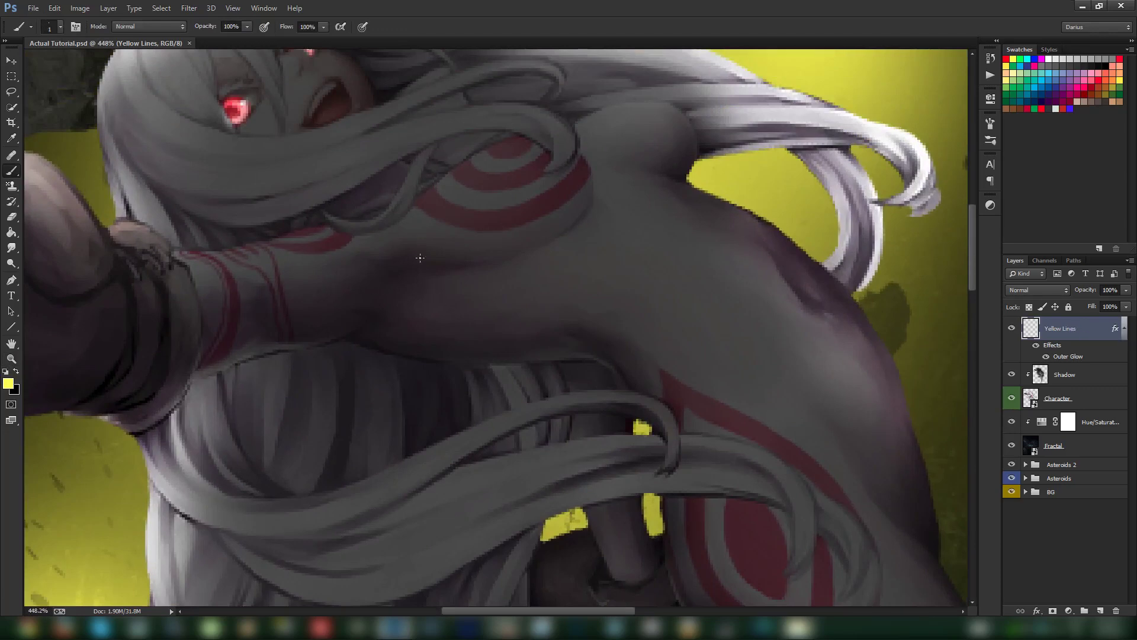
{"action": "mouse_move", "coordinate": [358, 311]}
{"action": "left_mouse_down"}
{"action": "mouse_move", "coordinate": [396, 286]}
{"action": "mouse_move", "coordinate": [529, 265]}
{"action": "left_mouse_up"}
{"action": "key", "text": "ctrl+z"}
- Enable Shape Dynamics for the Brush with size controlled by Pen Pressure
{"action": "left_click", "coordinate": [76, 27]}
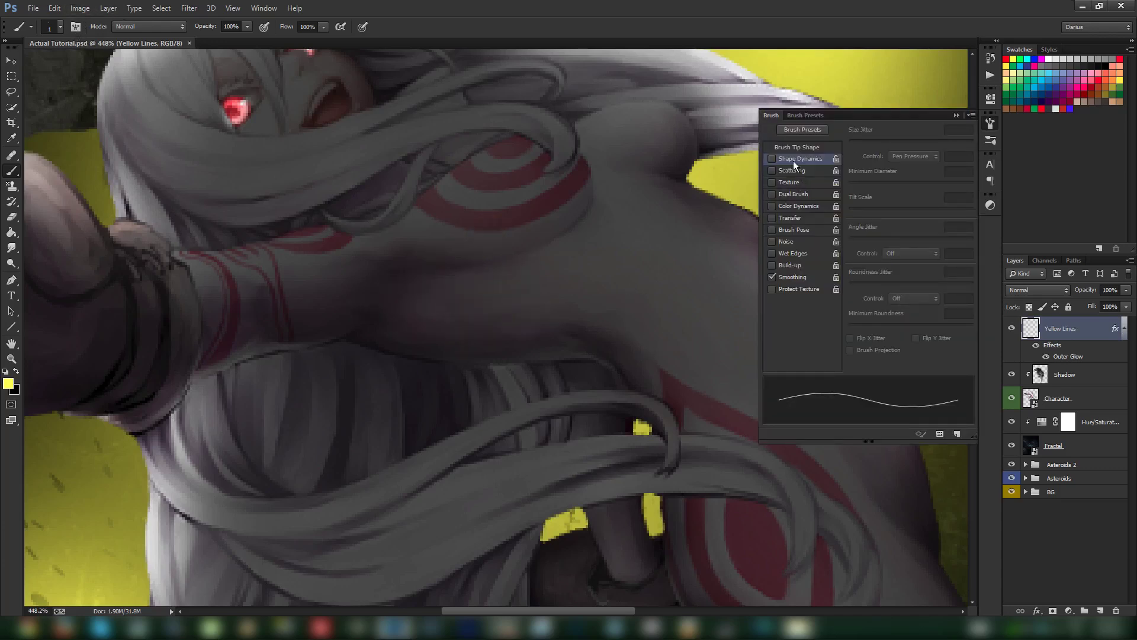
{"action": "left_click", "coordinate": [773, 158]}
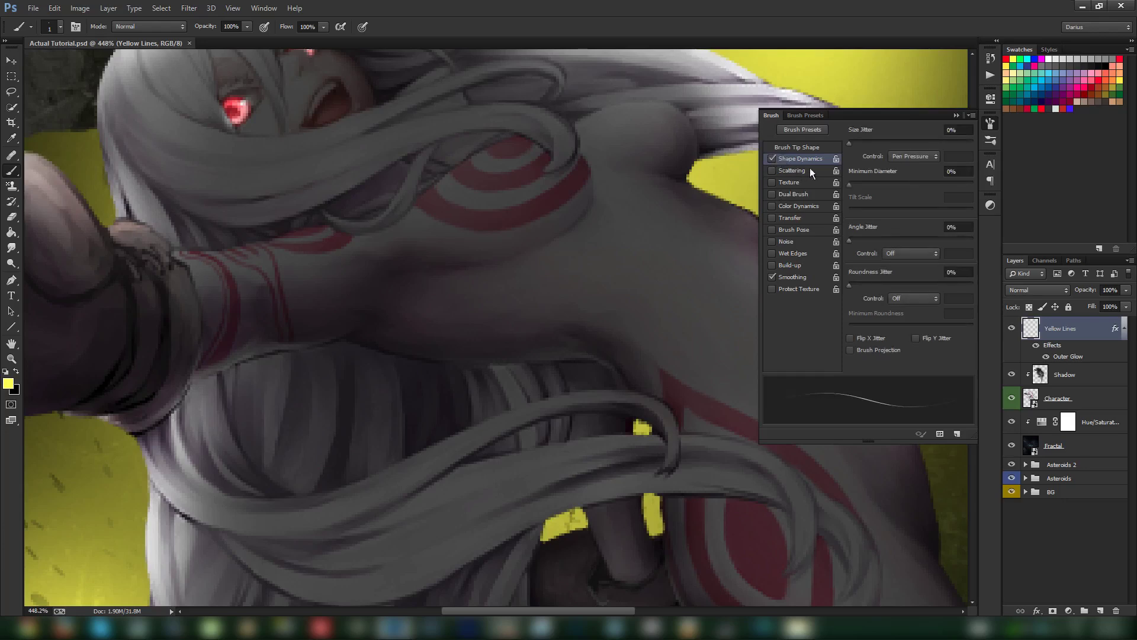
- Paint a thin 1 px yellow stroke along the upper edge of the hair strand flowing back behind the shoulder, redoing the first attempt
{"action": "left_click", "coordinate": [955, 116]}
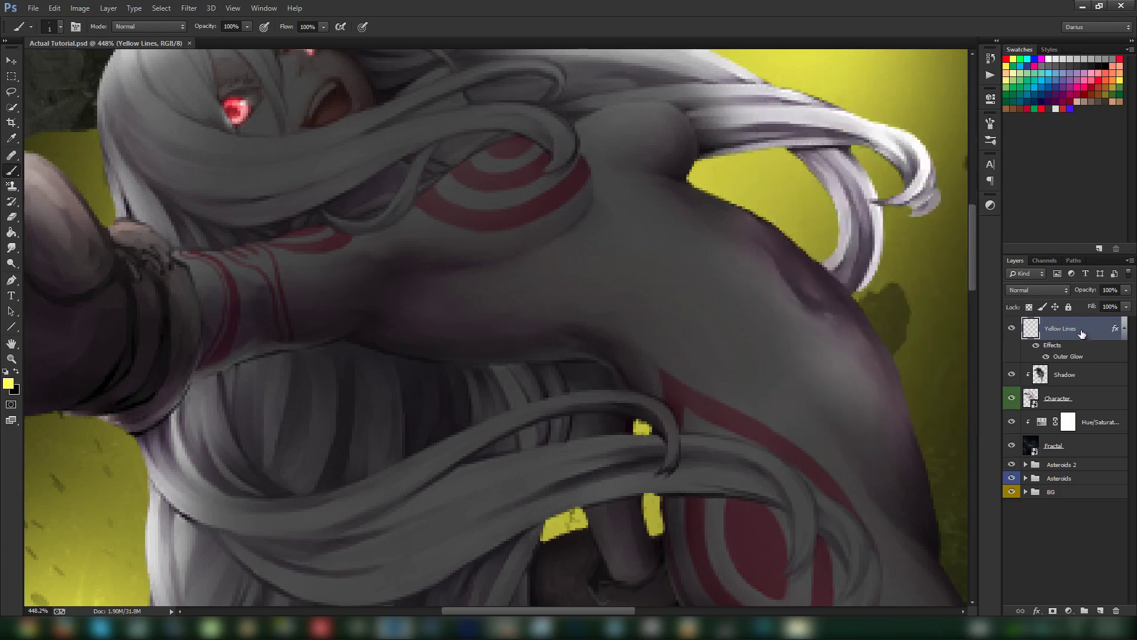
{"action": "key", "text": "z"}
{"action": "mouse_move", "coordinate": [463, 338]}
{"action": "left_mouse_down"}
{"action": "mouse_move", "coordinate": [392, 336]}
{"action": "mouse_move", "coordinate": [404, 337]}
{"action": "left_mouse_up"}
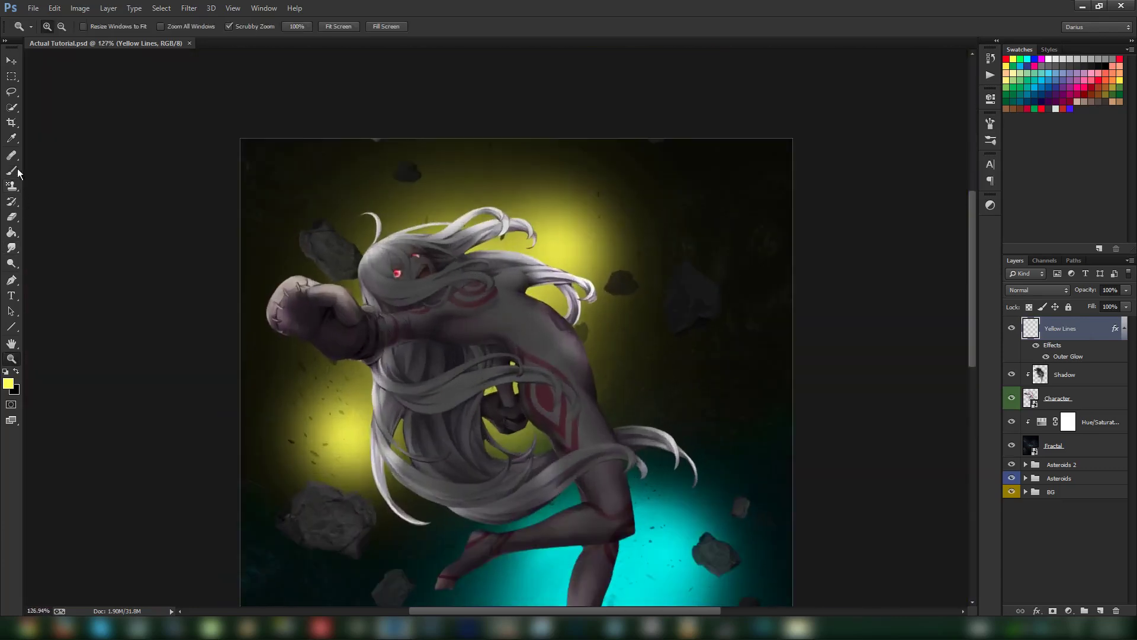
{"action": "key", "text": "b"}
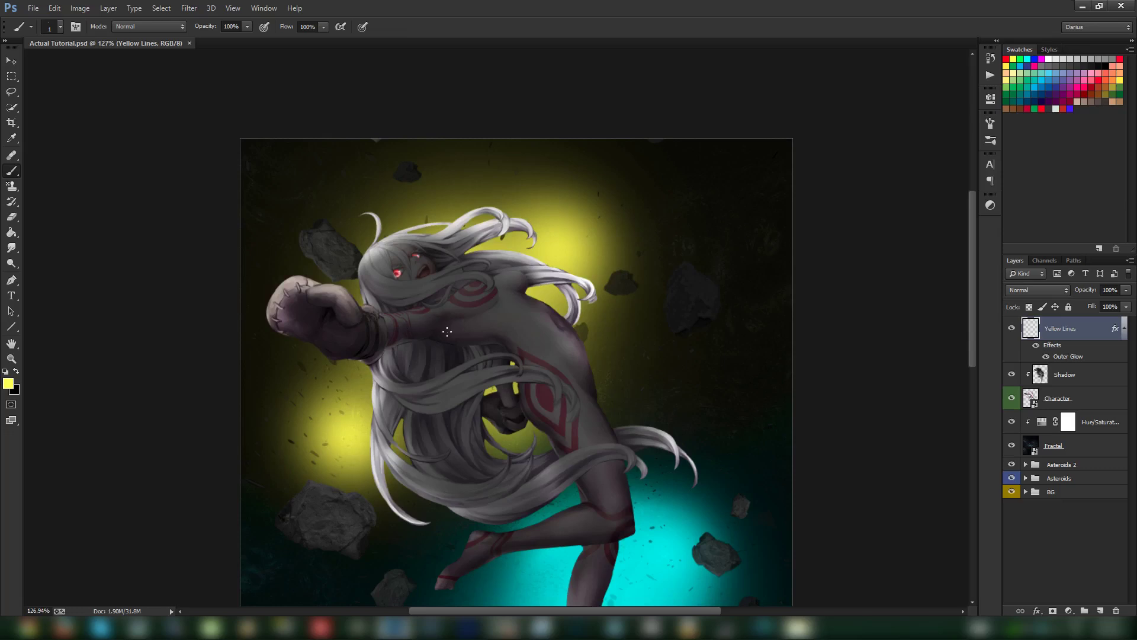
{"action": "mouse_move", "coordinate": [501, 395]}
{"action": "left_mouse_down"}
{"action": "mouse_move", "coordinate": [484, 358]}
{"action": "mouse_move", "coordinate": [491, 339]}
{"action": "left_mouse_up"}
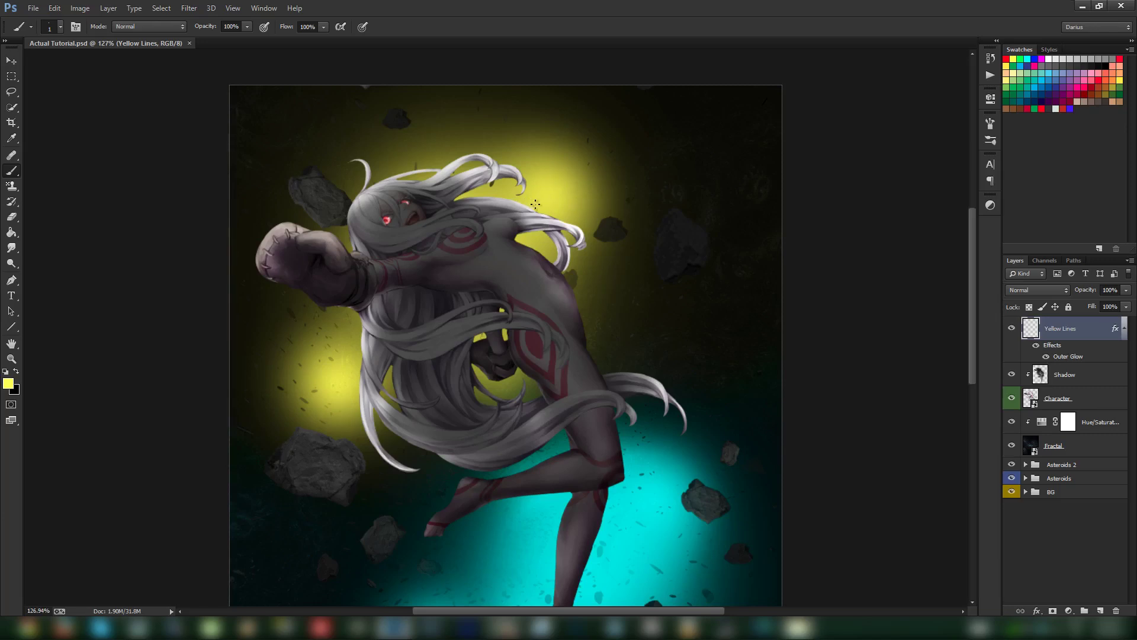
{"action": "scroll", "coordinate": [515, 207], "scroll_direction": "up", "scroll_amount": 5}
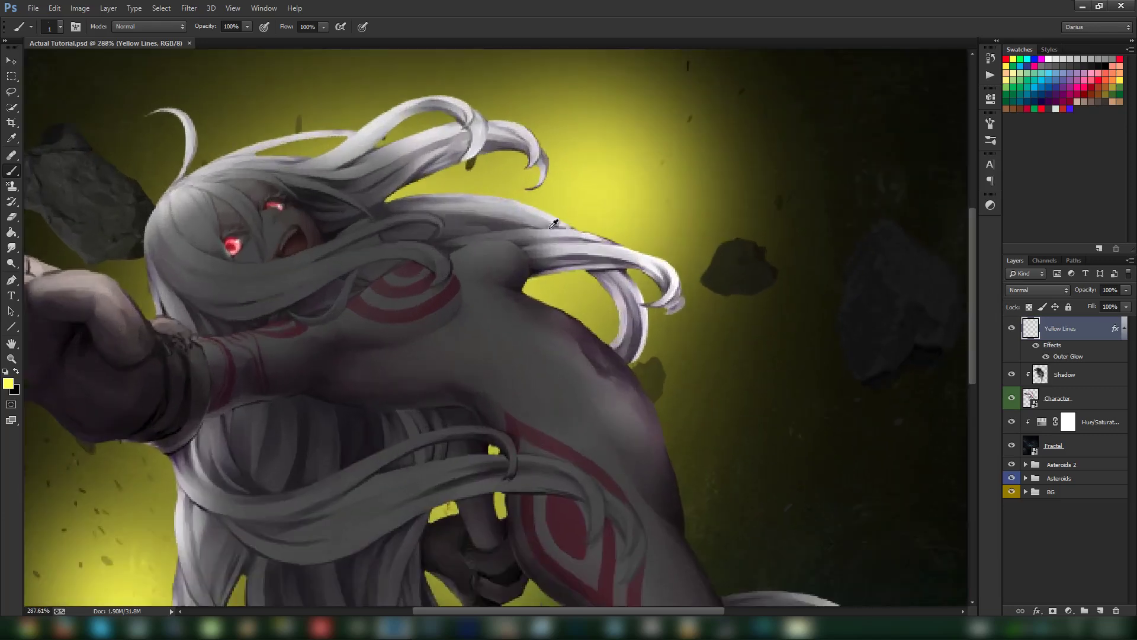
{"action": "left_click_drag", "start_coordinate": [385, 205], "coordinate": [486, 200]}
{"action": "key", "text": "ctrl+z"}
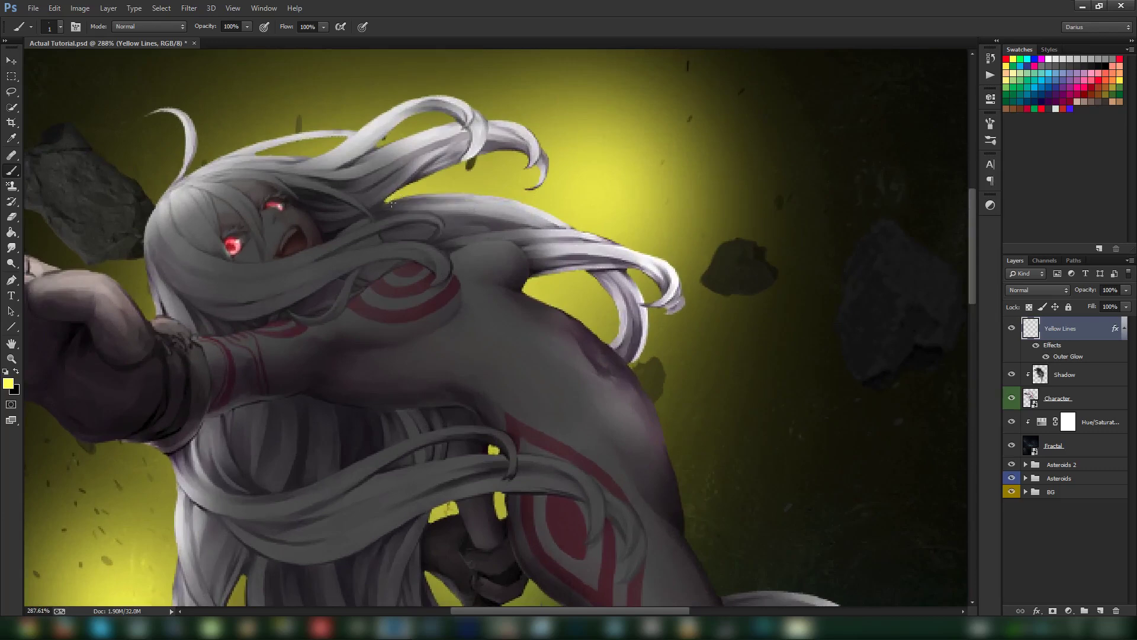
{"action": "mouse_move", "coordinate": [392, 201]}
{"action": "left_mouse_down"}
{"action": "mouse_move", "coordinate": [480, 197]}
{"action": "mouse_move", "coordinate": [572, 230]}
{"action": "left_mouse_up"}
- Paint a yellow stroke along the inner edge of the hanging hair curl behind the back, undoing each unsatisfactory attempt
{"action": "left_click_drag", "start_coordinate": [594, 271], "coordinate": [621, 338]}
{"action": "key", "text": "ctrl+z"}
{"action": "left_click_drag", "start_coordinate": [597, 270], "coordinate": [615, 343]}
{"action": "key", "text": "ctrl+z"}
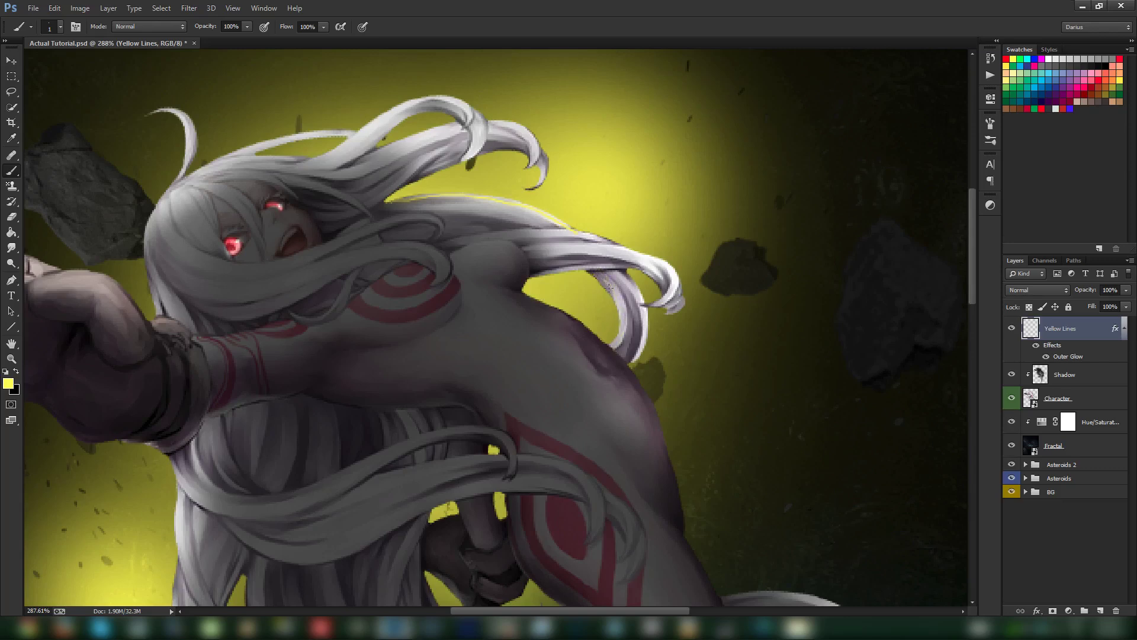
{"action": "mouse_move", "coordinate": [591, 272]}
{"action": "left_mouse_down"}
{"action": "mouse_move", "coordinate": [619, 312]}
{"action": "mouse_move", "coordinate": [611, 346]}
{"action": "left_mouse_up"}
- Paint thin yellow highlight strokes along the fringe and the hair strands sweeping below the face and over the shoulder
{"action": "left_click_drag", "start_coordinate": [202, 267], "coordinate": [353, 337]}
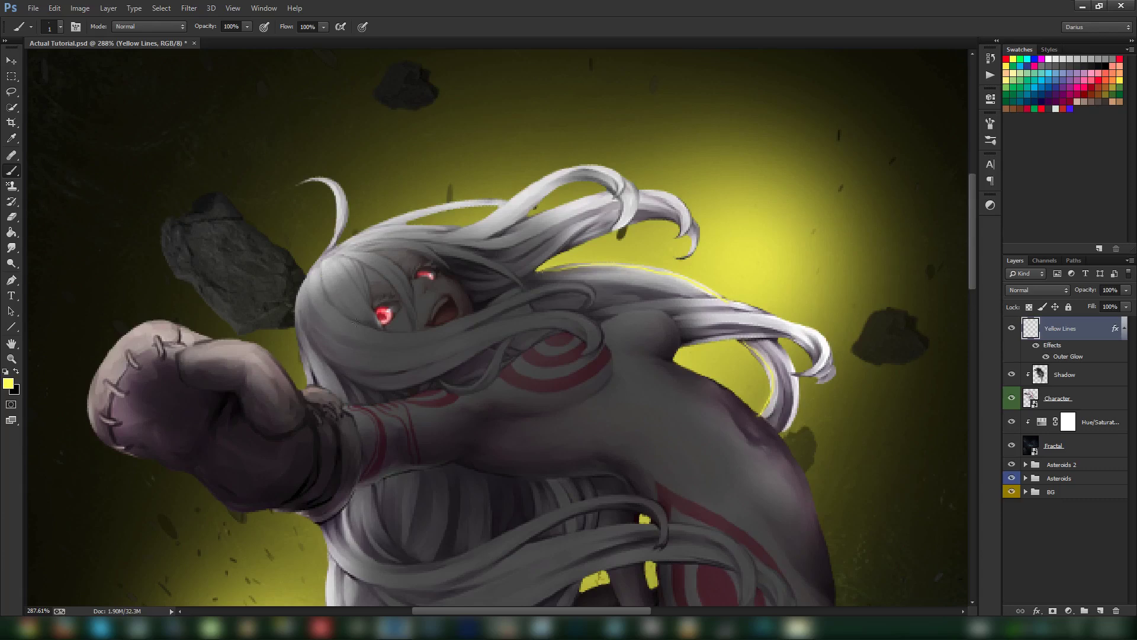
{"action": "left_click_drag", "start_coordinate": [321, 276], "coordinate": [407, 353]}
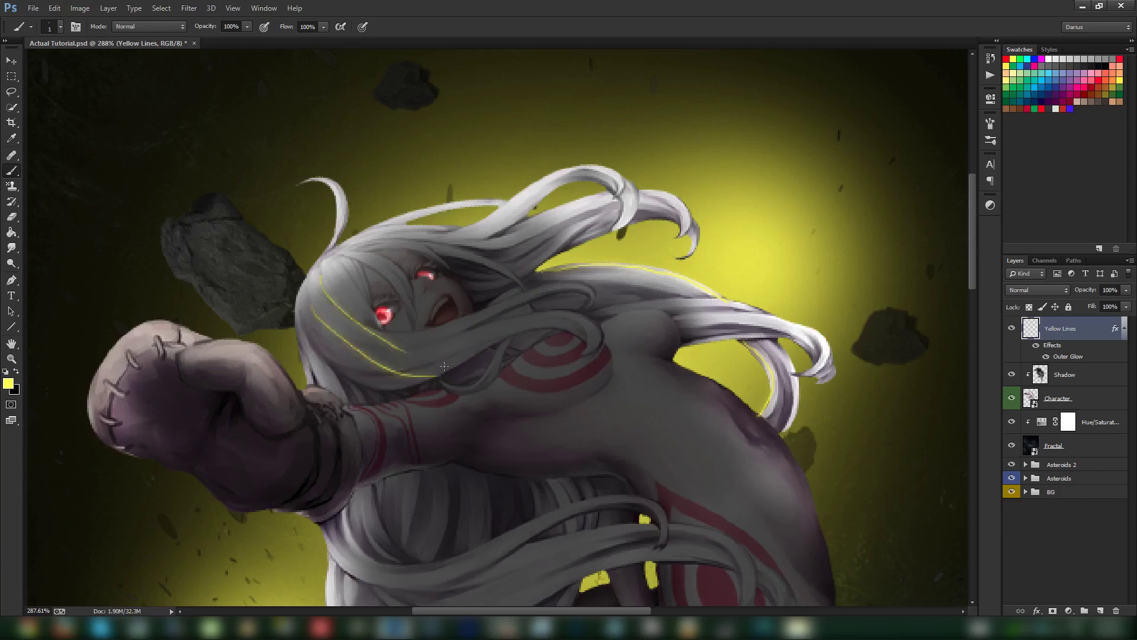
{"action": "left_click_drag", "start_coordinate": [449, 333], "coordinate": [581, 289]}
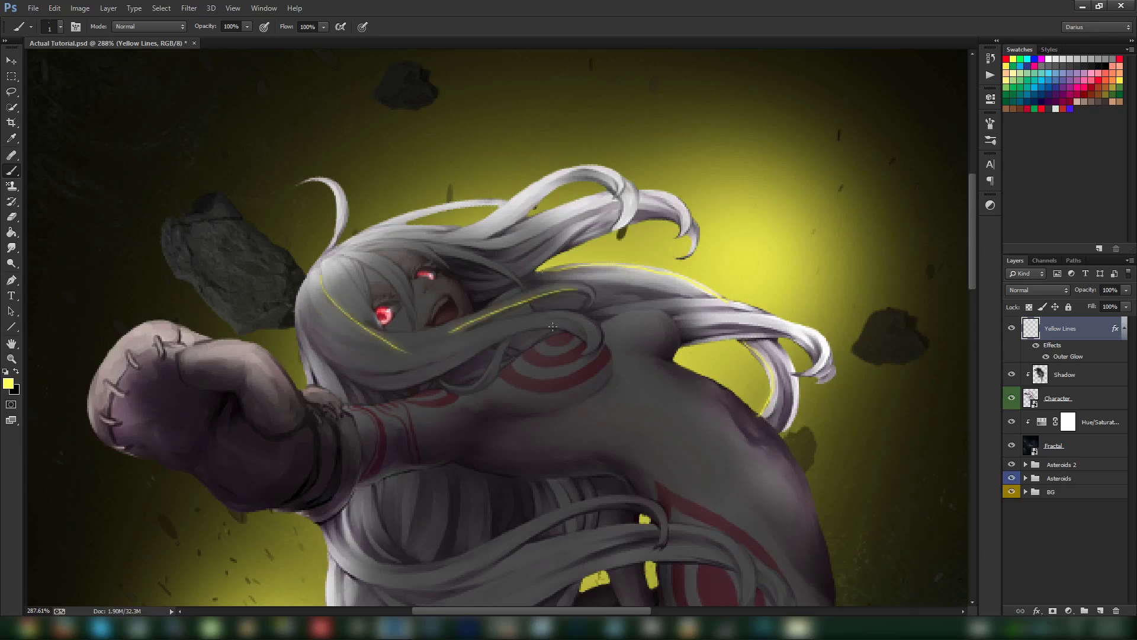
{"action": "left_click_drag", "start_coordinate": [488, 344], "coordinate": [587, 326]}
- Add yellow strokes to the strands above the face, the top edge of the hair and the loose curl on the head
{"action": "left_click_drag", "start_coordinate": [446, 242], "coordinate": [545, 233]}
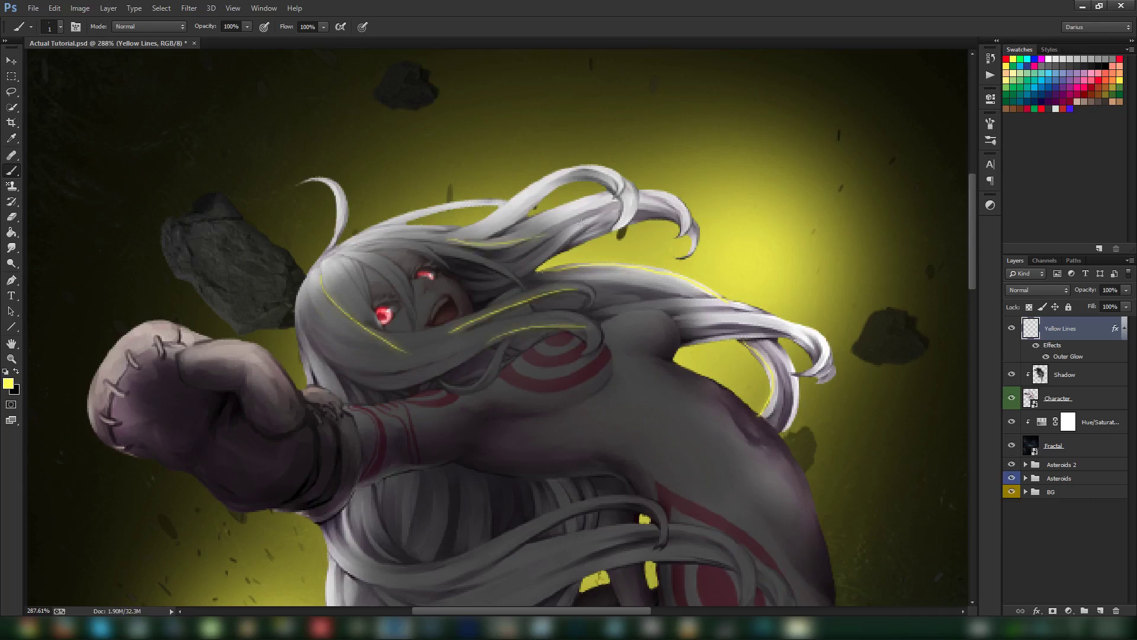
{"action": "left_click_drag", "start_coordinate": [471, 248], "coordinate": [573, 220]}
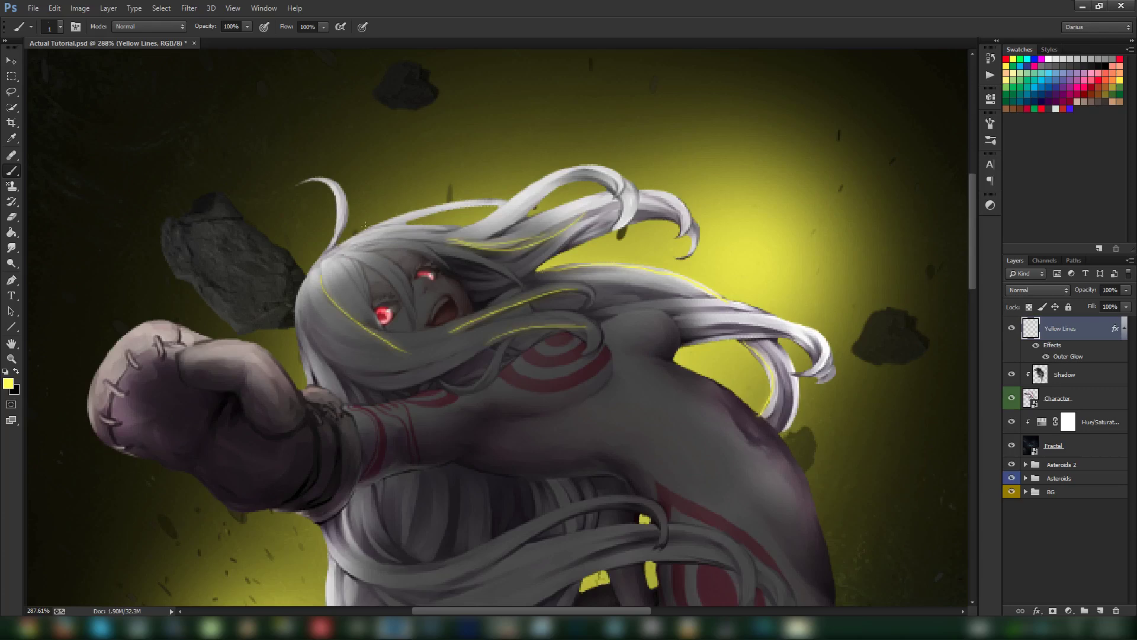
{"action": "left_click_drag", "start_coordinate": [362, 230], "coordinate": [511, 197]}
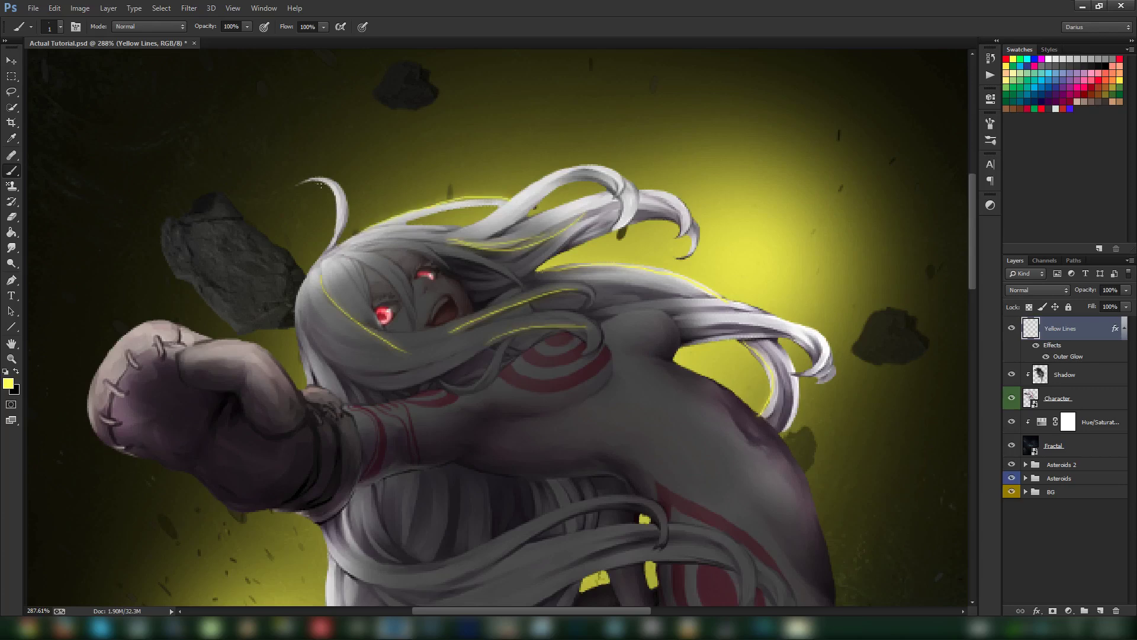
{"action": "left_click_drag", "start_coordinate": [339, 187], "coordinate": [331, 245]}
- Paint yellow strokes down the outer edge of the hair beside the face, and save the document
{"action": "left_click_drag", "start_coordinate": [298, 324], "coordinate": [370, 375]}
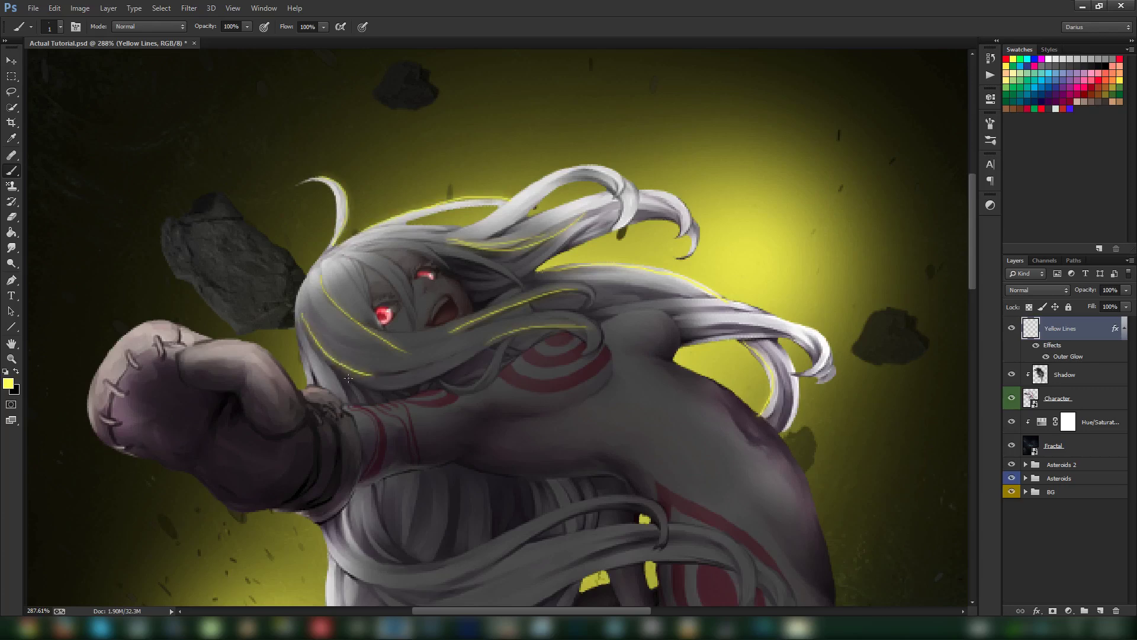
{"action": "left_click_drag", "start_coordinate": [300, 338], "coordinate": [312, 374]}
{"action": "key", "text": "ctrl+s"}
- Outline the underside of the glove and its cuff in yellow, trace the glove's stitches, and save the document
{"action": "left_click_drag", "start_coordinate": [373, 407], "coordinate": [394, 305]}
{"action": "scroll", "coordinate": [376, 363], "scroll_direction": "left", "scroll_amount": 3}
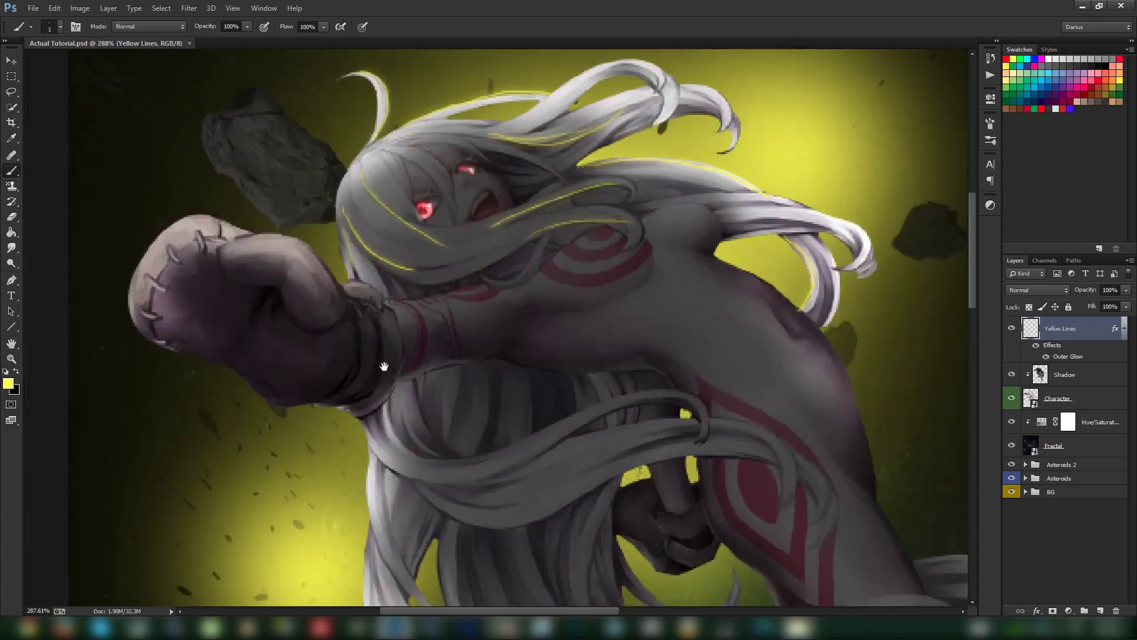
{"action": "mouse_move", "coordinate": [257, 367]}
{"action": "left_mouse_down"}
{"action": "mouse_move", "coordinate": [373, 424]}
{"action": "mouse_move", "coordinate": [430, 428]}
{"action": "mouse_move", "coordinate": [439, 401]}
{"action": "mouse_move", "coordinate": [457, 436]}
{"action": "mouse_move", "coordinate": [488, 396]}
{"action": "left_mouse_up"}
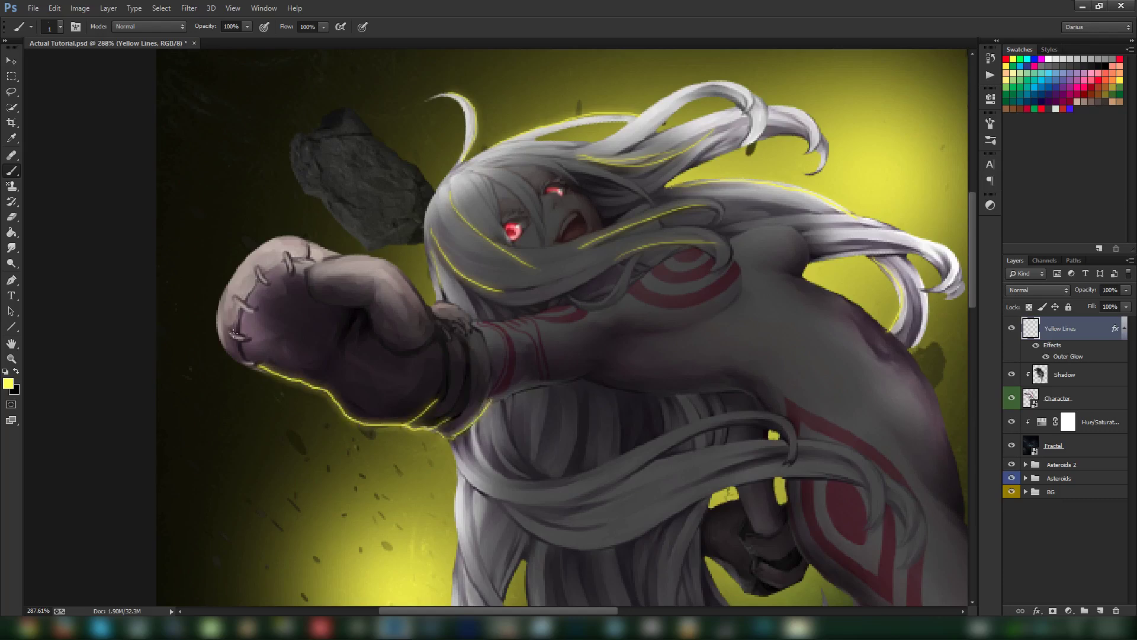
{"action": "left_click_drag", "start_coordinate": [231, 331], "coordinate": [251, 338]}
{"action": "mouse_move", "coordinate": [237, 298]}
{"action": "left_mouse_down"}
{"action": "mouse_move", "coordinate": [288, 254]}
{"action": "mouse_move", "coordinate": [238, 271]}
{"action": "mouse_move", "coordinate": [269, 238]}
{"action": "mouse_move", "coordinate": [257, 244]}
{"action": "mouse_move", "coordinate": [218, 308]}
{"action": "left_mouse_up"}
{"action": "left_click_drag", "start_coordinate": [464, 398], "coordinate": [309, 362]}
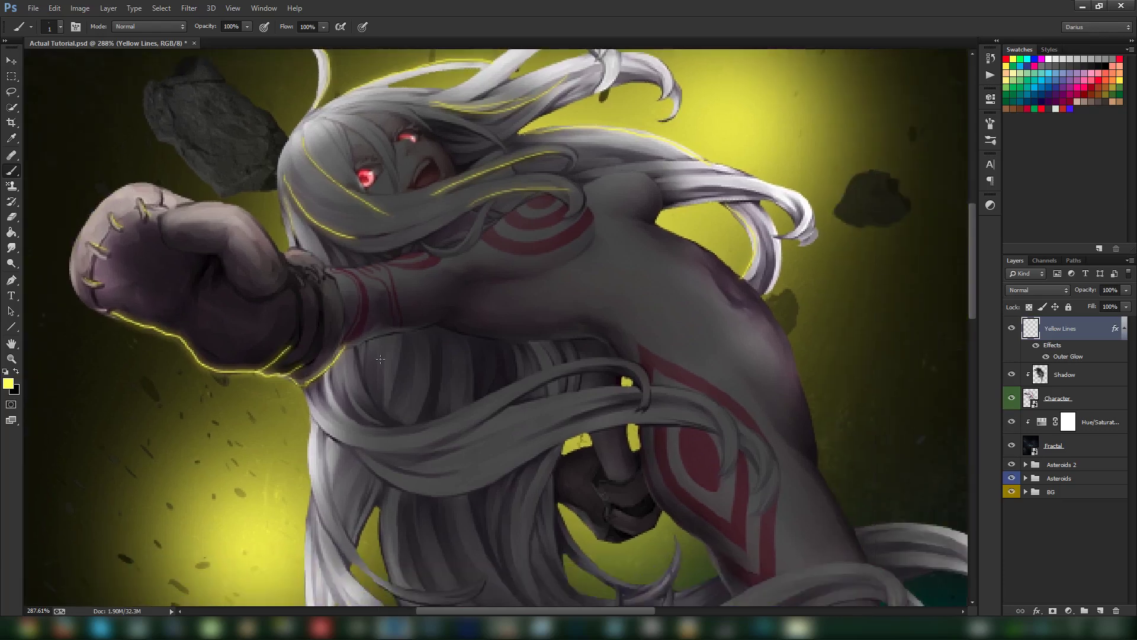
{"action": "key", "text": "ctrl+s"}
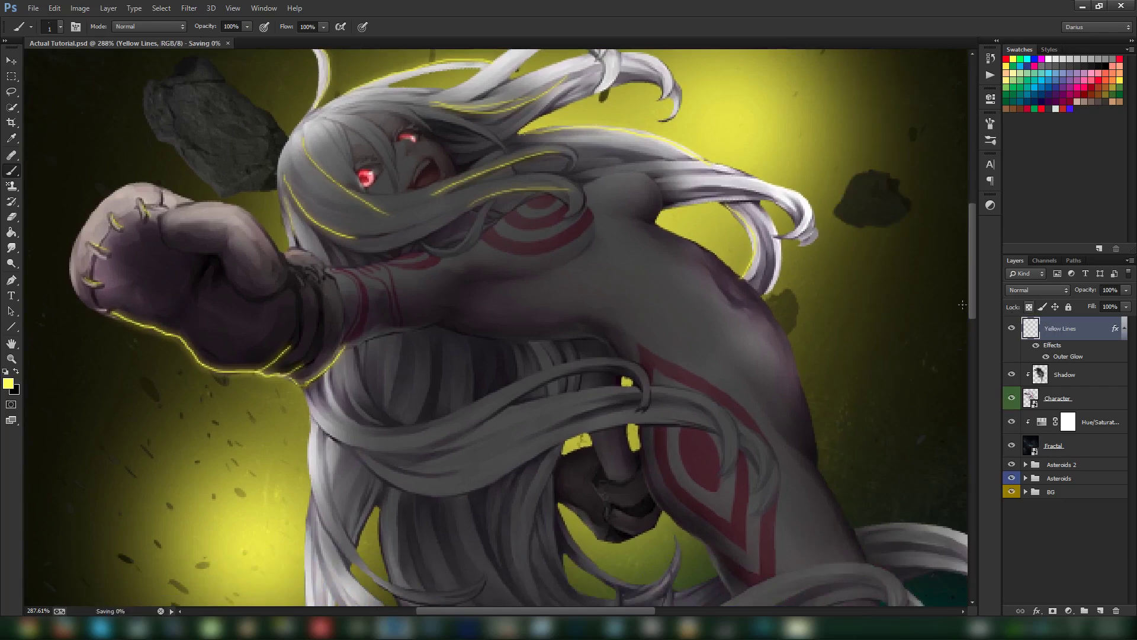
{"action": "scroll", "coordinate": [515, 306], "scroll_direction": "up", "scroll_amount": 2}
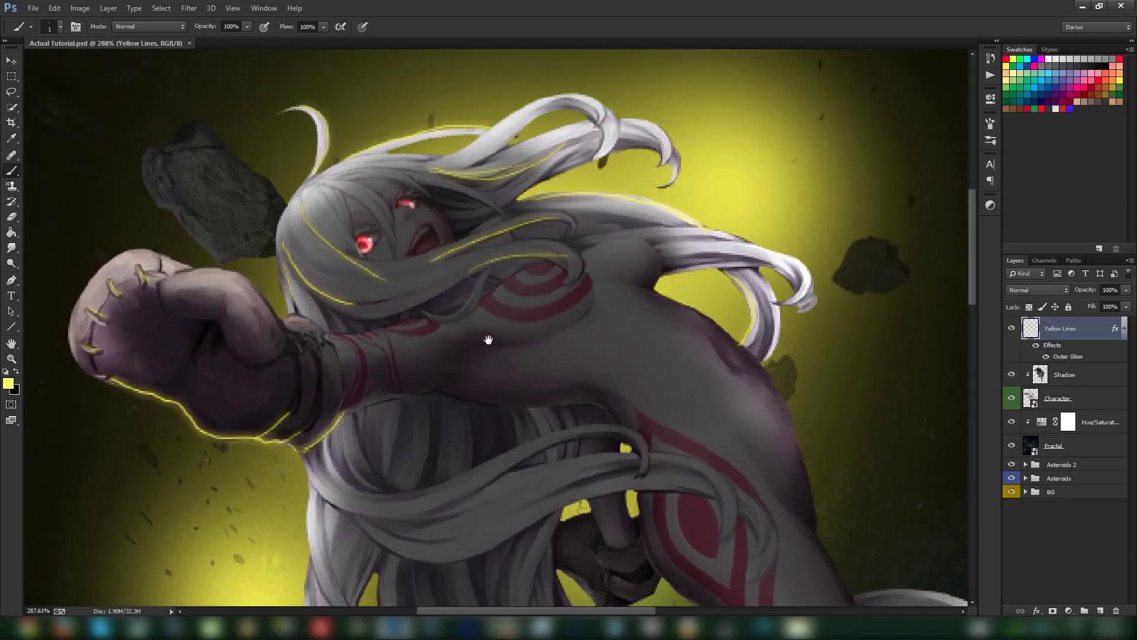
{"action": "left_click_drag", "start_coordinate": [485, 403], "coordinate": [513, 313]}
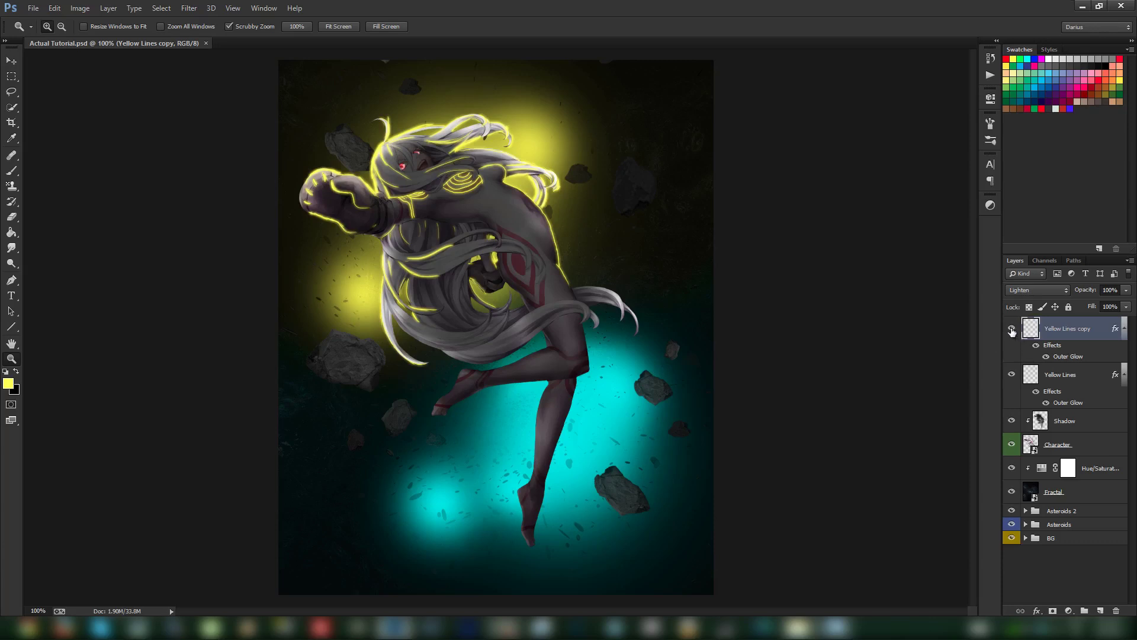
- Hide Yellow Lines copy, Yellow Lines, Shadow and Character, and add a layer named "Yello Light Asteroids" directly above the Hue/Saturation adjustment
{"action": "left_click_drag", "start_coordinate": [1011, 326], "coordinate": [1014, 439]}
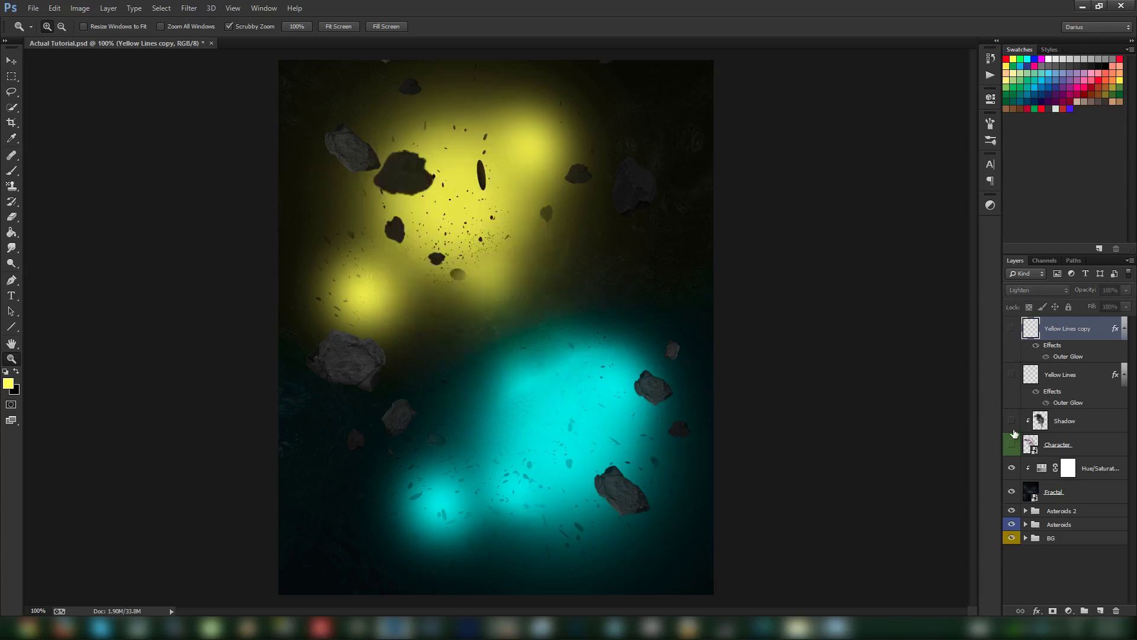
{"action": "left_click", "coordinate": [1100, 471]}
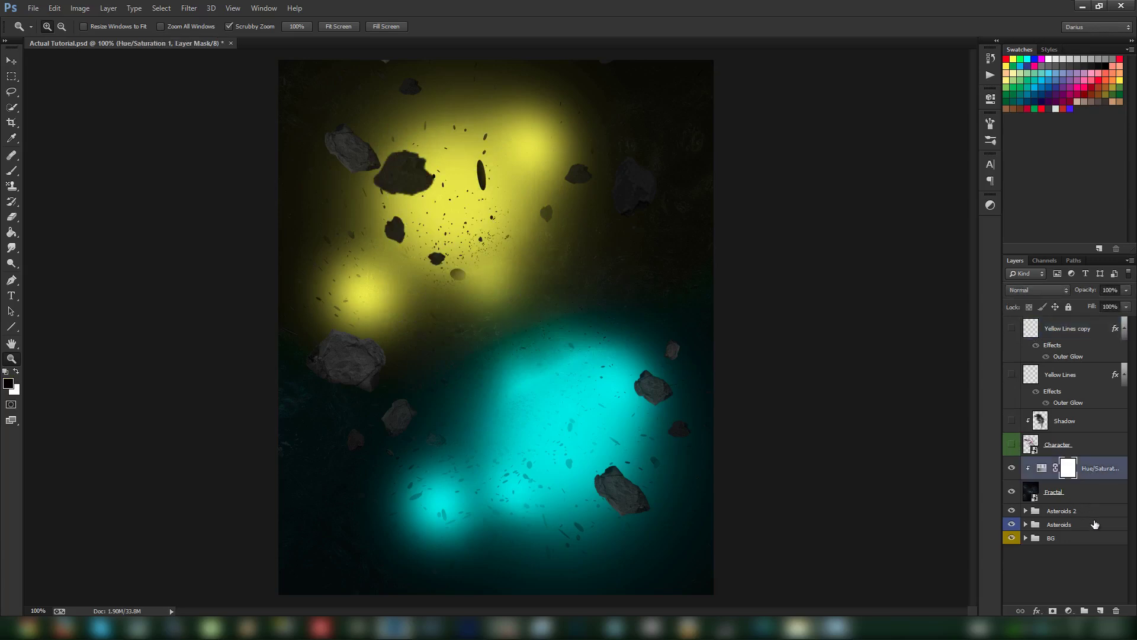
{"action": "left_click", "coordinate": [1100, 611]}
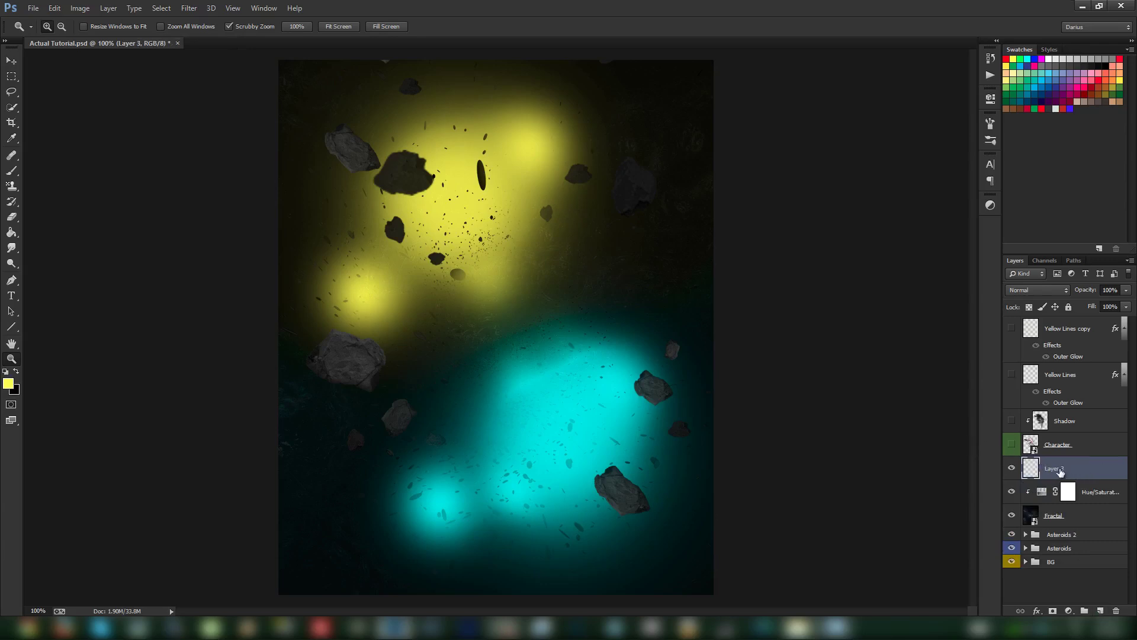
{"action": "double_click", "coordinate": [1055, 469]}
{"action": "type", "text": "Ye"}
{"action": "type", "text": "llo Light Asteroids"}
{"action": "key", "text": "Return"}
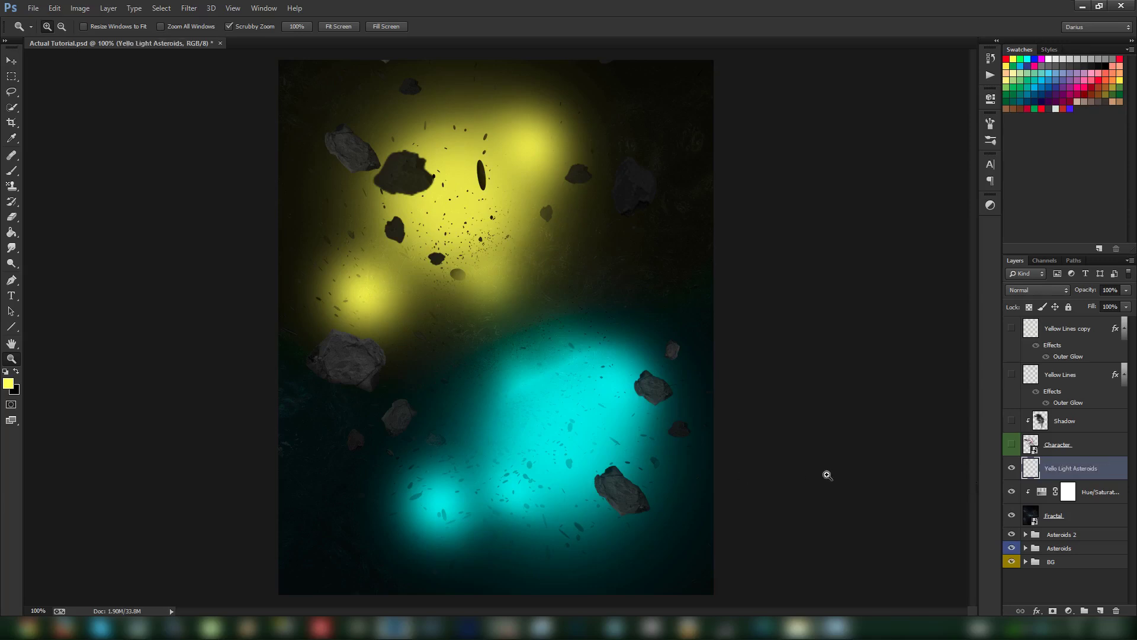
- Apply a bright yellow Outer Glow to the Yello Light Asteroids layer, and save the document
{"action": "double_click", "coordinate": [1116, 473]}
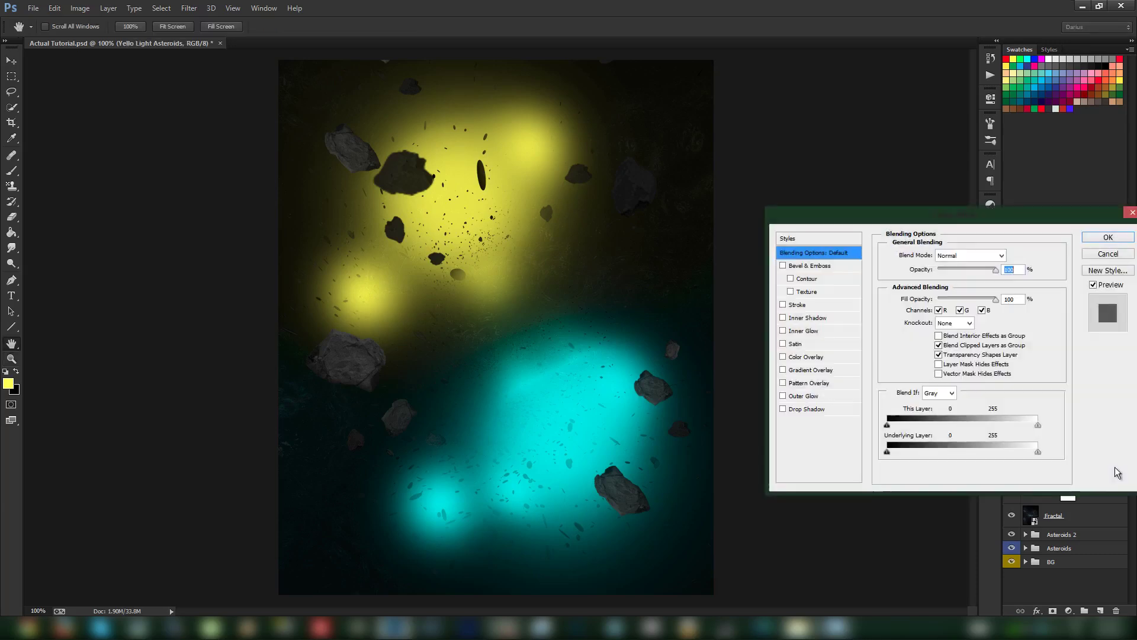
{"action": "left_click", "coordinate": [804, 396]}
{"action": "left_click", "coordinate": [914, 297]}
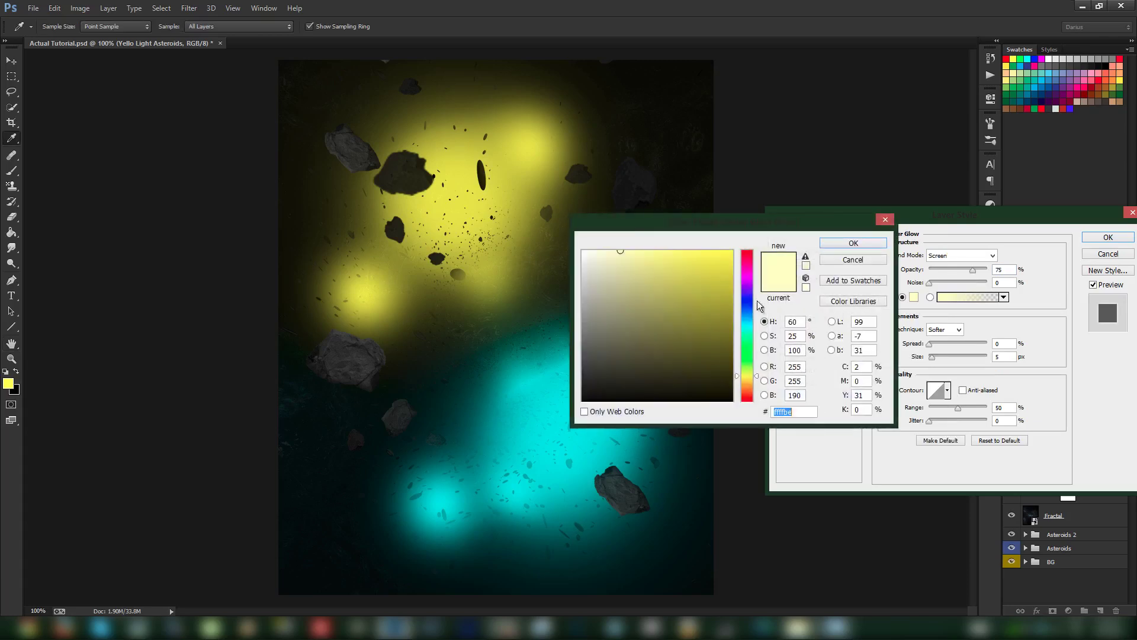
{"action": "left_click", "coordinate": [854, 243]}
{"action": "left_click", "coordinate": [1109, 237]}
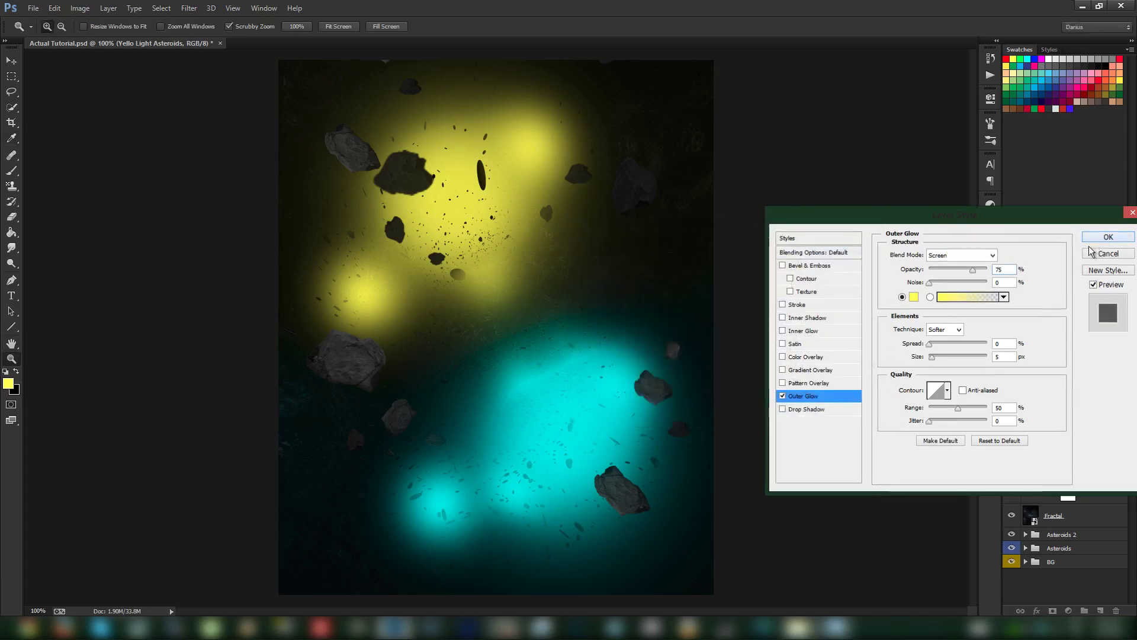
{"action": "key", "text": "ctrl+s"}
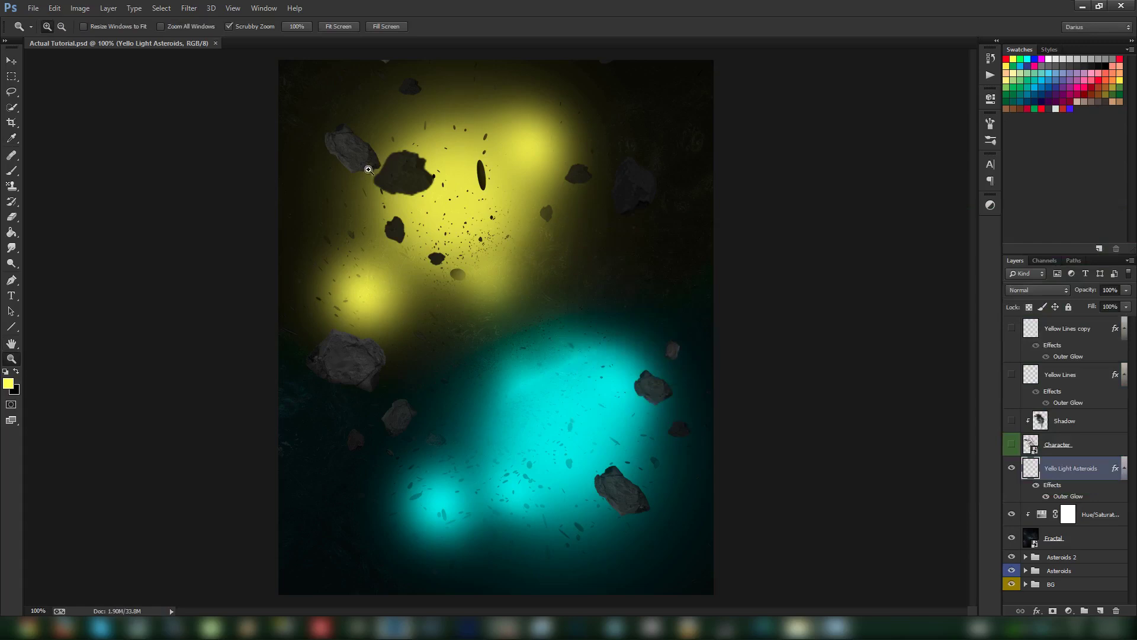
- Paint glowing 2 px yellow strokes along the upper-right edge and surface cracks of the large asteroid below the smaller yellow light
{"action": "left_click_drag", "start_coordinate": [377, 363], "coordinate": [393, 361]}
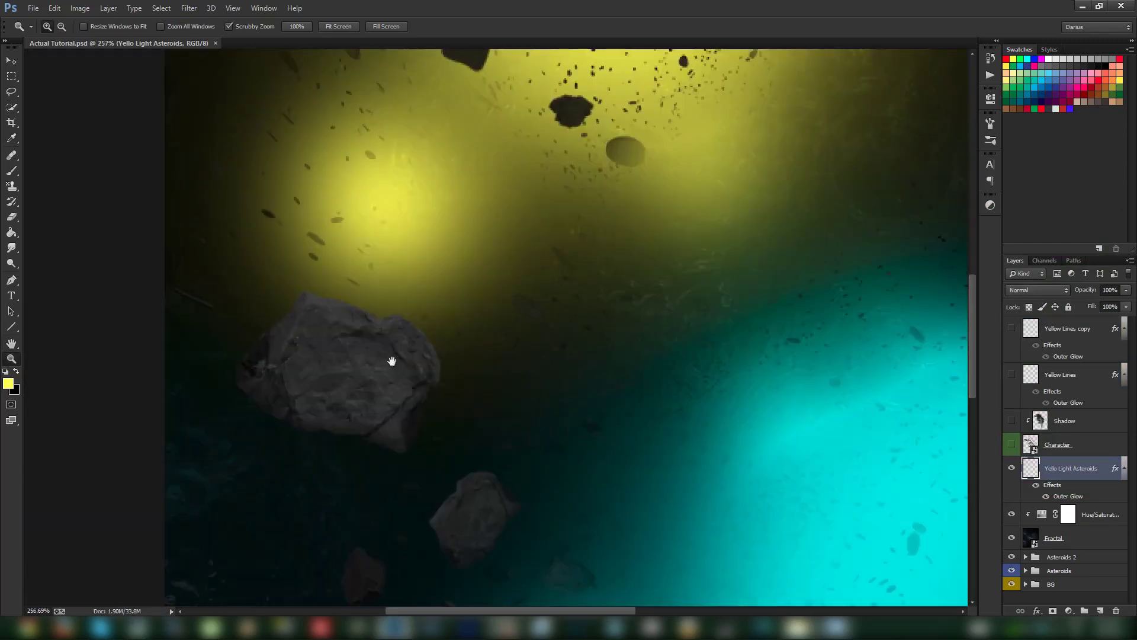
{"action": "left_click", "coordinate": [11, 171]}
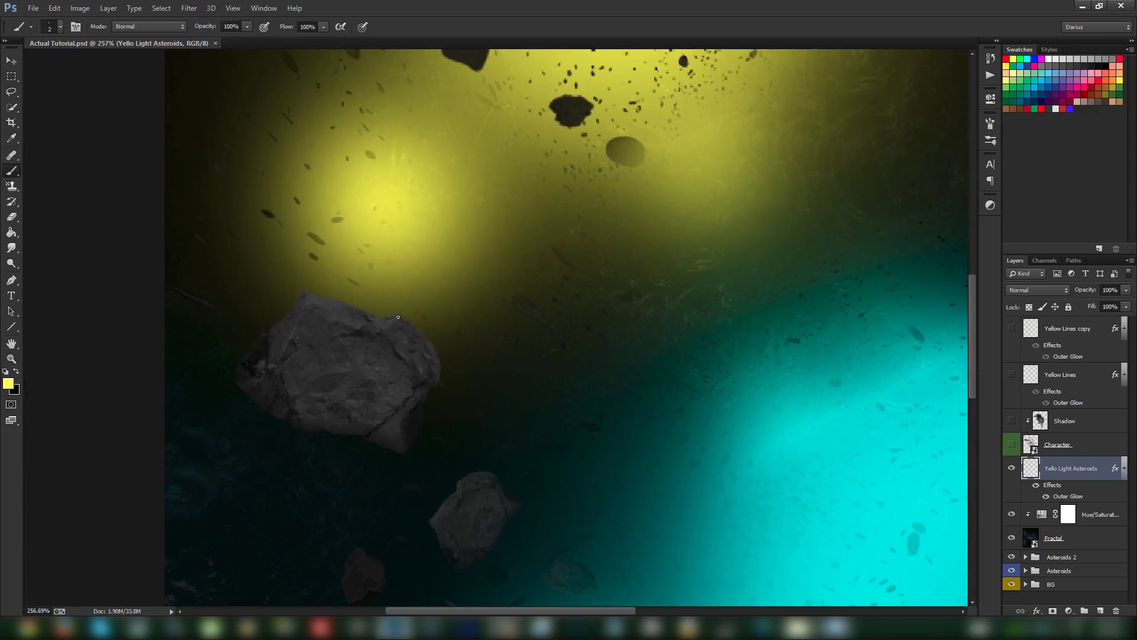
{"action": "mouse_move", "coordinate": [398, 317]}
{"action": "left_mouse_down"}
{"action": "mouse_move", "coordinate": [429, 342]}
{"action": "mouse_move", "coordinate": [436, 376]}
{"action": "mouse_move", "coordinate": [418, 382]}
{"action": "left_mouse_up"}
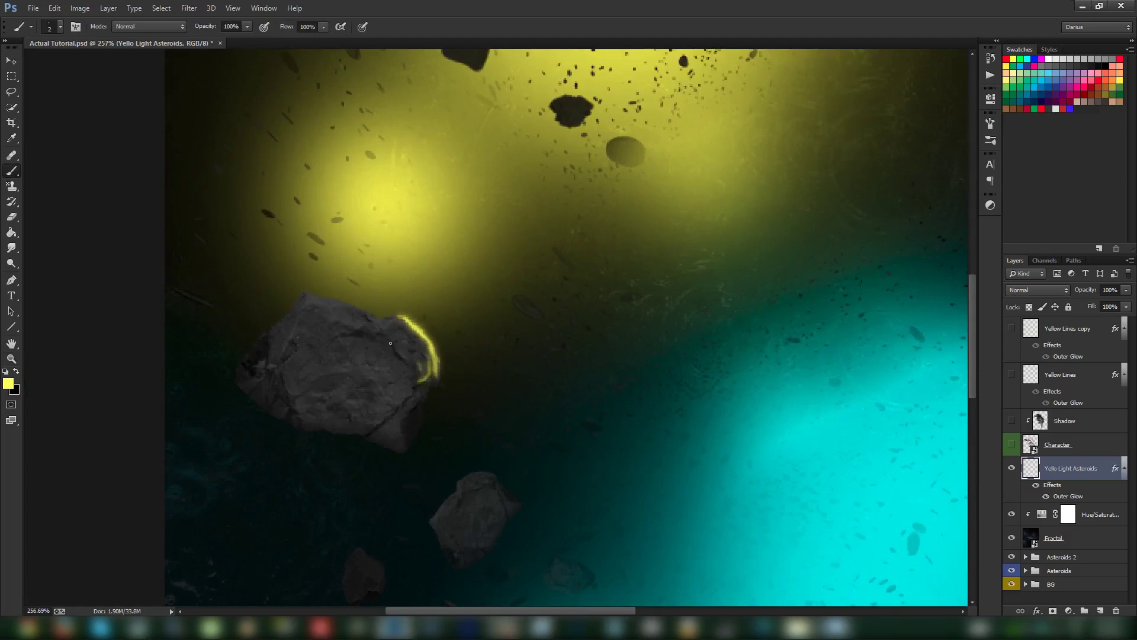
{"action": "left_click_drag", "start_coordinate": [390, 343], "coordinate": [405, 358]}
{"action": "left_click_drag", "start_coordinate": [396, 315], "coordinate": [382, 319]}
{"action": "mouse_move", "coordinate": [305, 291]}
{"action": "left_mouse_down"}
{"action": "mouse_move", "coordinate": [385, 321]}
{"action": "mouse_move", "coordinate": [334, 323]}
{"action": "mouse_move", "coordinate": [358, 323]}
{"action": "left_mouse_up"}
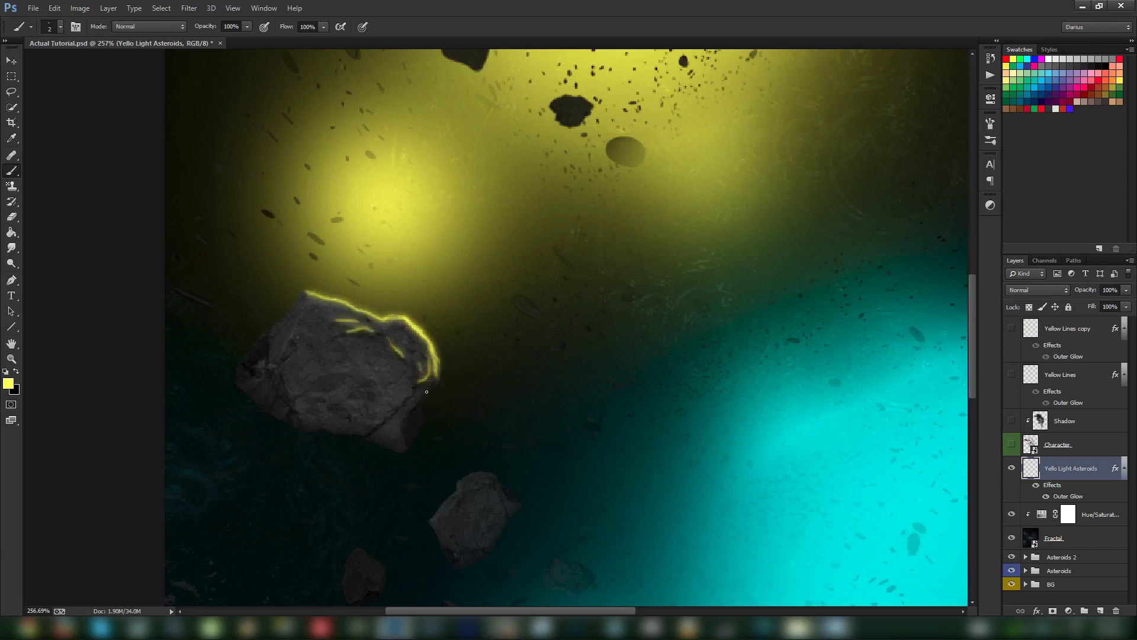
- Try yellow strokes down the lower-right edge of the large asteroid, and remove them
{"action": "left_click_drag", "start_coordinate": [424, 396], "coordinate": [405, 442]}
{"action": "mouse_move", "coordinate": [433, 388]}
{"action": "left_mouse_down"}
{"action": "mouse_move", "coordinate": [448, 371]}
{"action": "mouse_move", "coordinate": [432, 361]}
{"action": "mouse_move", "coordinate": [412, 449]}
{"action": "mouse_move", "coordinate": [457, 386]}
{"action": "left_mouse_up"}
{"action": "key", "text": "e"}
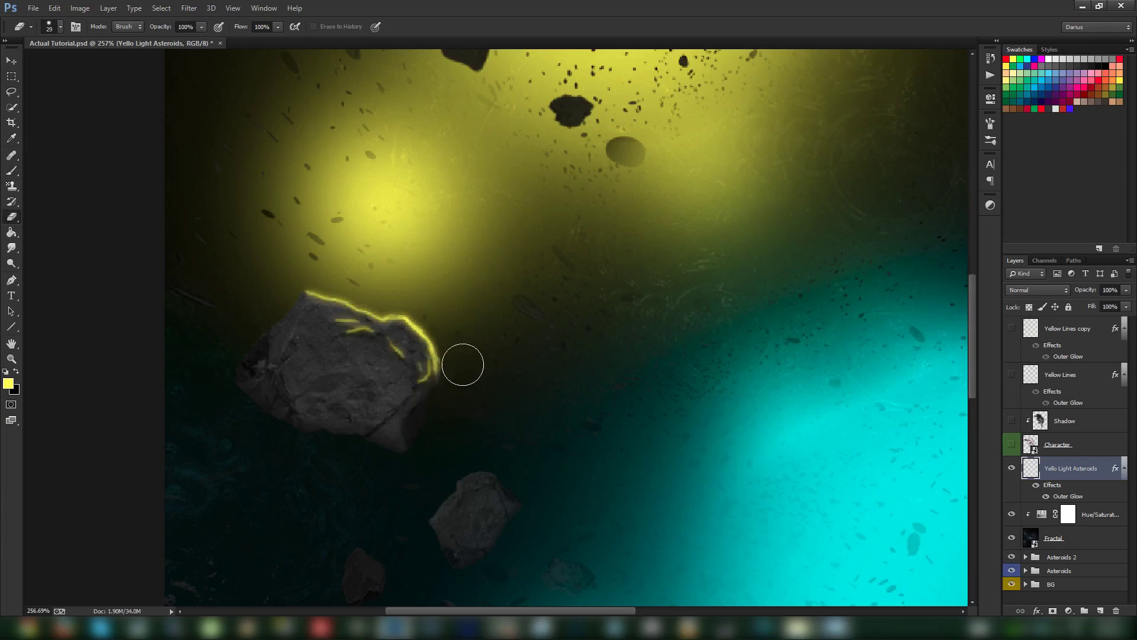
{"action": "key", "text": "b"}
- Paint yellow strokes along the large asteroid's upper-left edge and the ridge beside it, and save the document
{"action": "key", "text": "ctrl+s"}
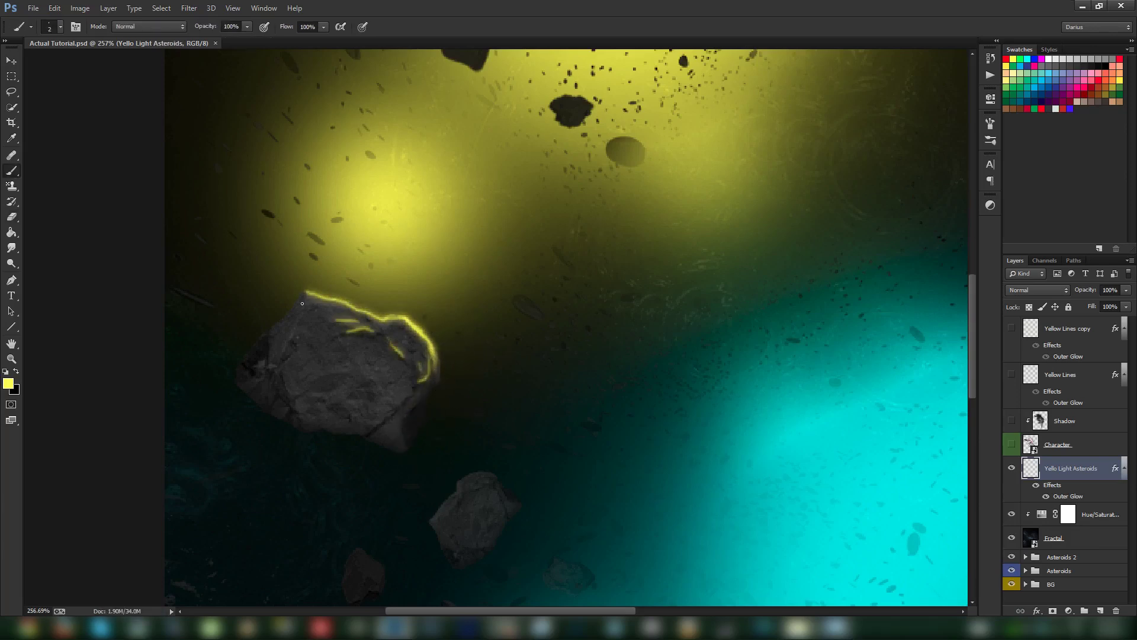
{"action": "mouse_move", "coordinate": [304, 293]}
{"action": "left_mouse_down"}
{"action": "mouse_move", "coordinate": [282, 317]}
{"action": "mouse_move", "coordinate": [310, 283]}
{"action": "mouse_move", "coordinate": [288, 339]}
{"action": "mouse_move", "coordinate": [257, 336]}
{"action": "mouse_move", "coordinate": [282, 315]}
{"action": "left_mouse_up"}
{"action": "key", "text": "ctrl+s"}
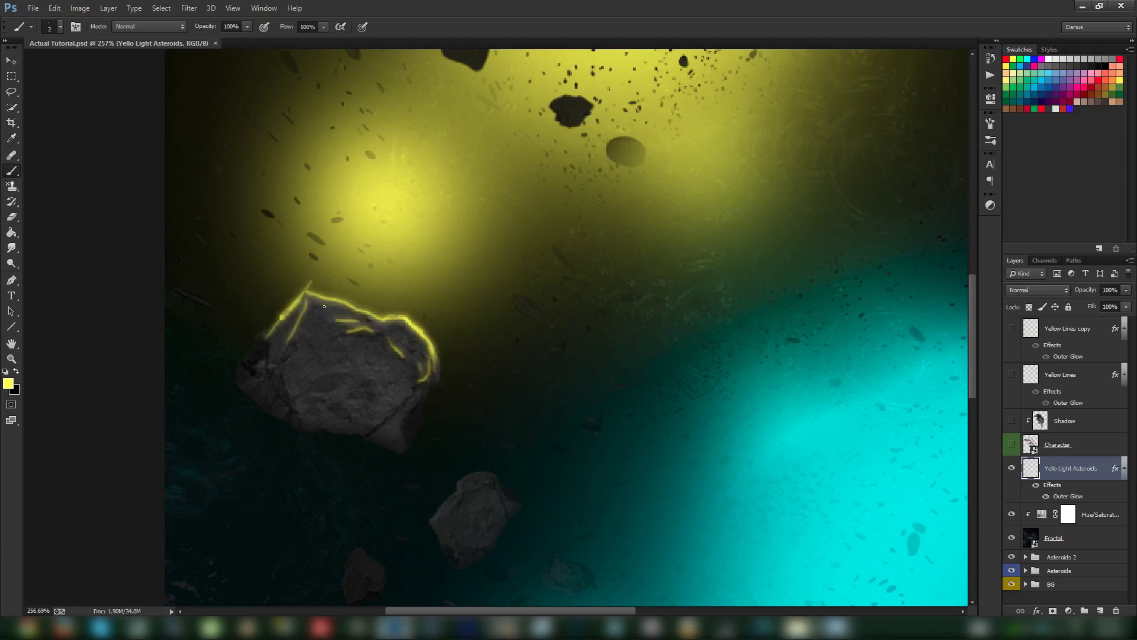
- Paint glowing yellow strokes around the edges of the elongated grey asteroid in the artwork's upper-left area
{"action": "left_click_drag", "start_coordinate": [391, 324], "coordinate": [340, 398]}
{"action": "mouse_move", "coordinate": [409, 358]}
{"action": "left_mouse_down"}
{"action": "mouse_move", "coordinate": [442, 287]}
{"action": "mouse_move", "coordinate": [485, 252]}
{"action": "left_mouse_up"}
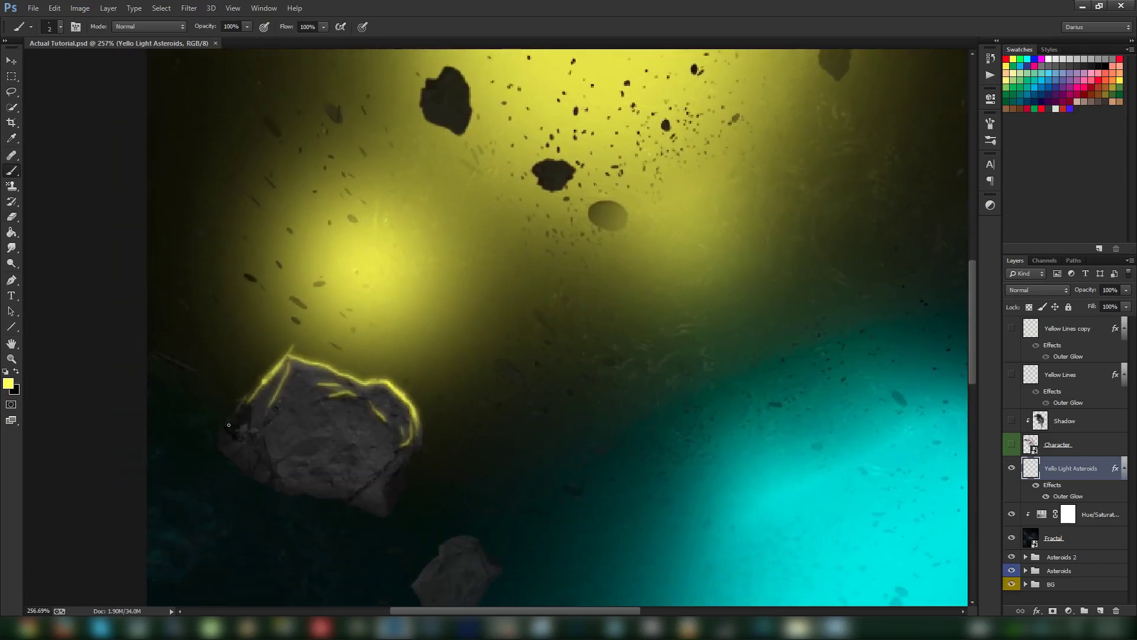
{"action": "mouse_move", "coordinate": [503, 297]}
{"action": "left_mouse_down"}
{"action": "mouse_move", "coordinate": [465, 440]}
{"action": "mouse_move", "coordinate": [465, 374]}
{"action": "mouse_move", "coordinate": [490, 444]}
{"action": "mouse_move", "coordinate": [482, 419]}
{"action": "mouse_move", "coordinate": [521, 455]}
{"action": "left_mouse_up"}
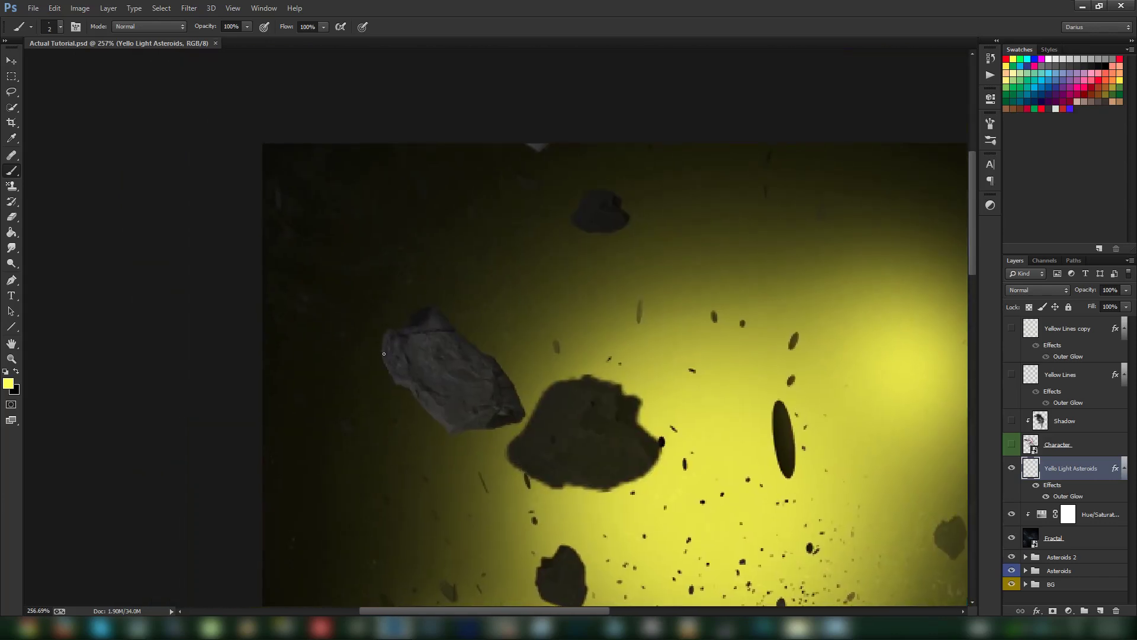
{"action": "mouse_move", "coordinate": [391, 371]}
{"action": "left_mouse_down"}
{"action": "mouse_move", "coordinate": [455, 431]}
{"action": "mouse_move", "coordinate": [488, 410]}
{"action": "mouse_move", "coordinate": [470, 429]}
{"action": "mouse_move", "coordinate": [502, 425]}
{"action": "mouse_move", "coordinate": [465, 433]}
{"action": "mouse_move", "coordinate": [521, 418]}
{"action": "mouse_move", "coordinate": [505, 375]}
{"action": "mouse_move", "coordinate": [442, 314]}
{"action": "mouse_move", "coordinate": [429, 309]}
{"action": "mouse_move", "coordinate": [387, 340]}
{"action": "left_mouse_up"}
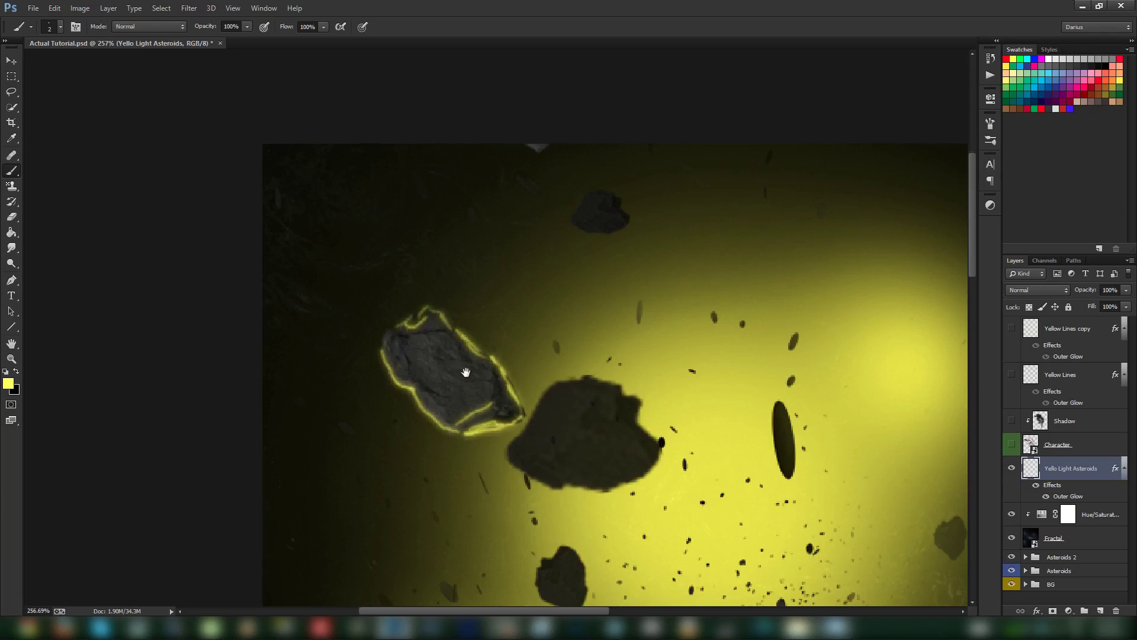
- Paint vertical yellow drips of varying length below the elongated upper-left asteroid
{"action": "mouse_move", "coordinate": [461, 406]}
{"action": "left_mouse_down"}
{"action": "mouse_move", "coordinate": [463, 378]}
{"action": "mouse_move", "coordinate": [431, 383]}
{"action": "mouse_move", "coordinate": [468, 477]}
{"action": "left_mouse_up"}
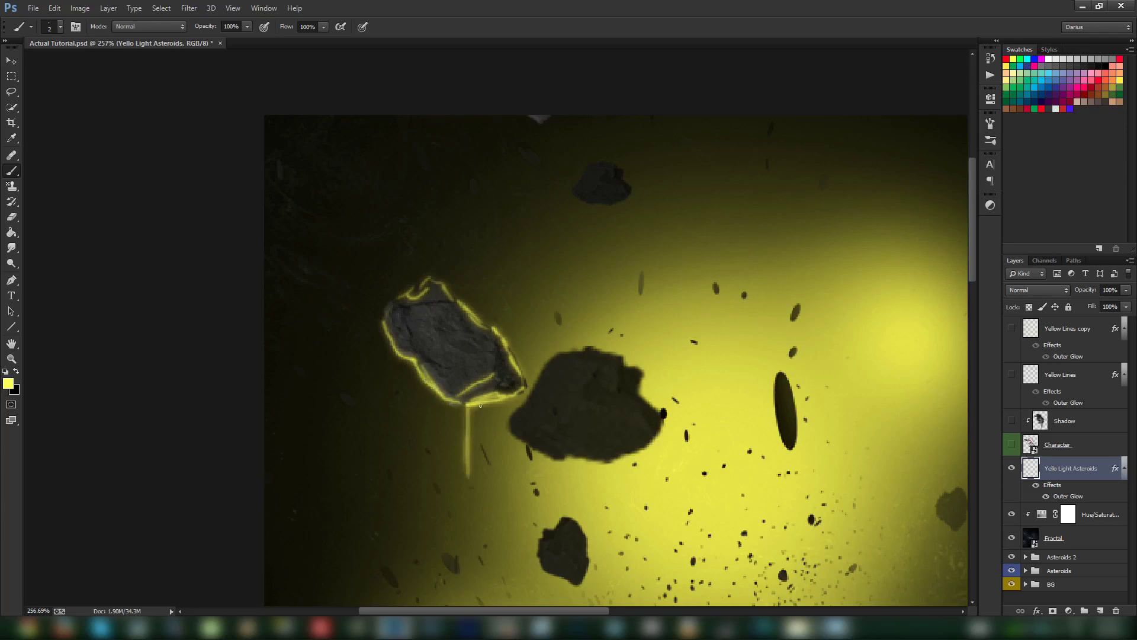
{"action": "mouse_move", "coordinate": [481, 435]}
{"action": "left_mouse_down"}
{"action": "mouse_move", "coordinate": [497, 396]}
{"action": "mouse_move", "coordinate": [504, 476]}
{"action": "mouse_move", "coordinate": [512, 394]}
{"action": "mouse_move", "coordinate": [480, 511]}
{"action": "left_mouse_up"}
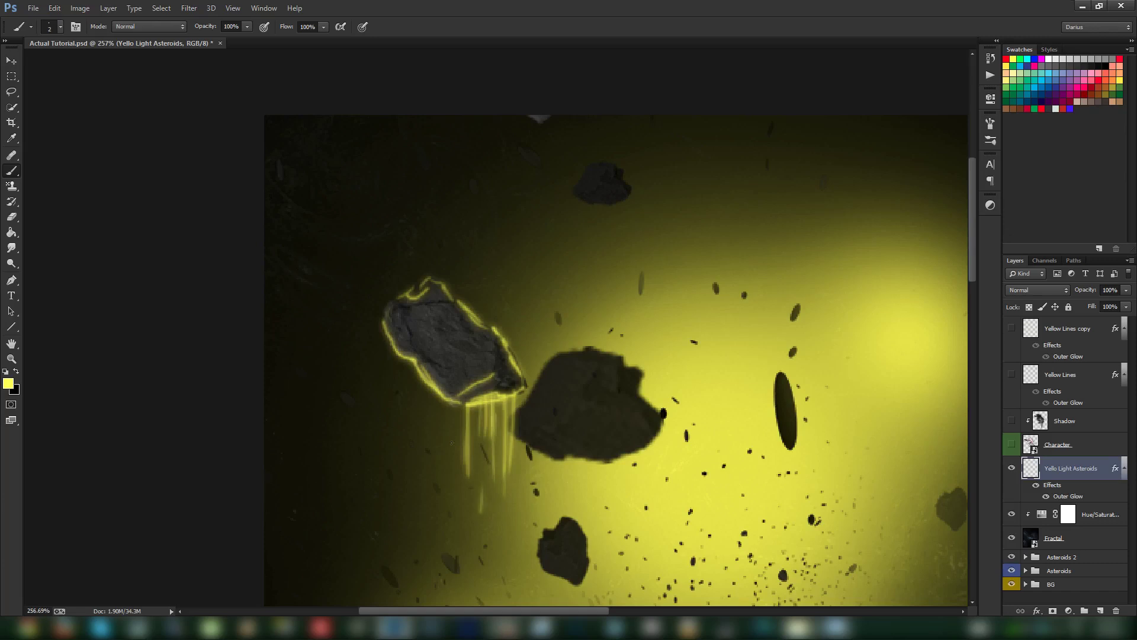
{"action": "left_click_drag", "start_coordinate": [451, 402], "coordinate": [454, 436]}
{"action": "left_click_drag", "start_coordinate": [401, 359], "coordinate": [401, 382]}
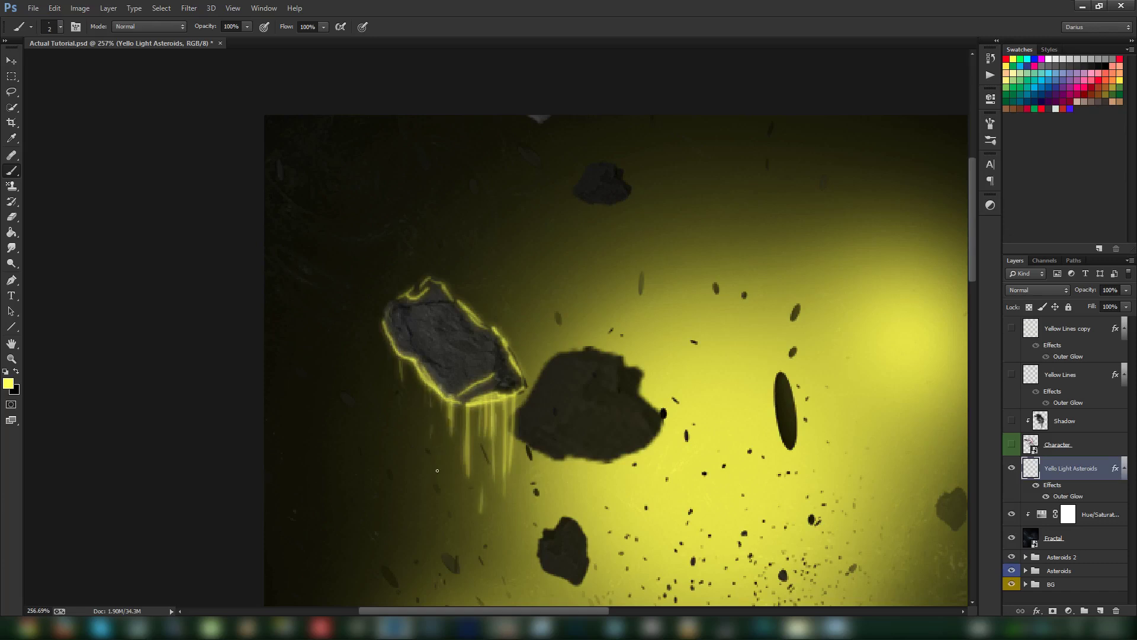
{"action": "left_click_drag", "start_coordinate": [453, 554], "coordinate": [450, 576]}
- Outline the small topmost asteroid in yellow with drips beneath it, save the document, and view the artwork at 100%
{"action": "left_click_drag", "start_coordinate": [522, 412], "coordinate": [437, 394]}
{"action": "left_click_drag", "start_coordinate": [483, 284], "coordinate": [476, 407]}
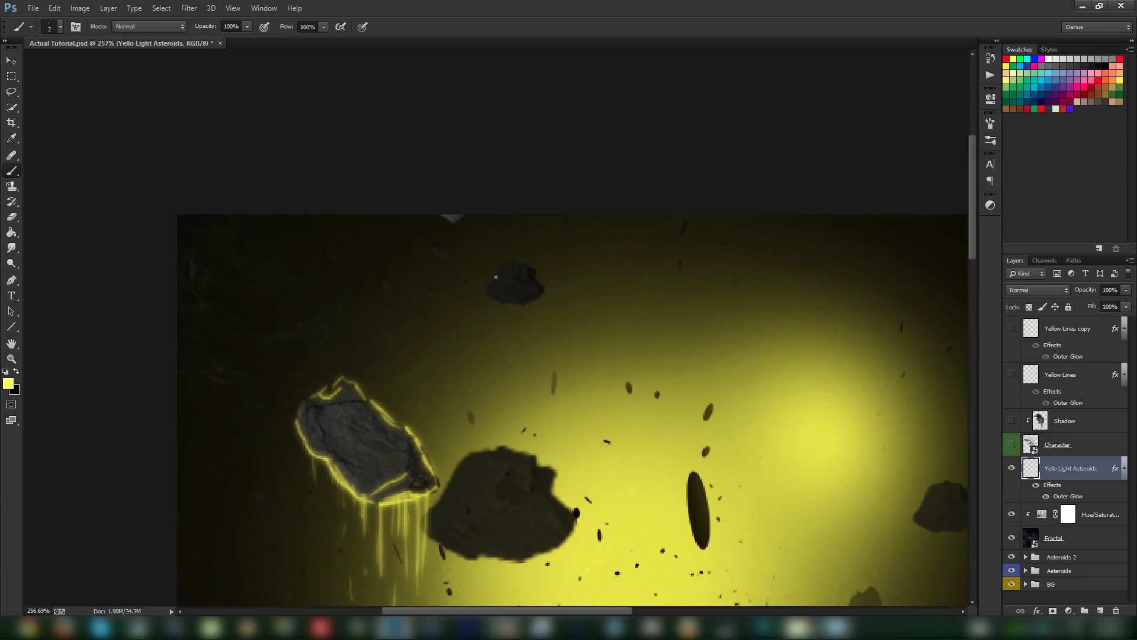
{"action": "mouse_move", "coordinate": [491, 283]}
{"action": "left_mouse_down"}
{"action": "mouse_move", "coordinate": [516, 304]}
{"action": "mouse_move", "coordinate": [543, 291]}
{"action": "mouse_move", "coordinate": [495, 328]}
{"action": "mouse_move", "coordinate": [504, 357]}
{"action": "left_mouse_up"}
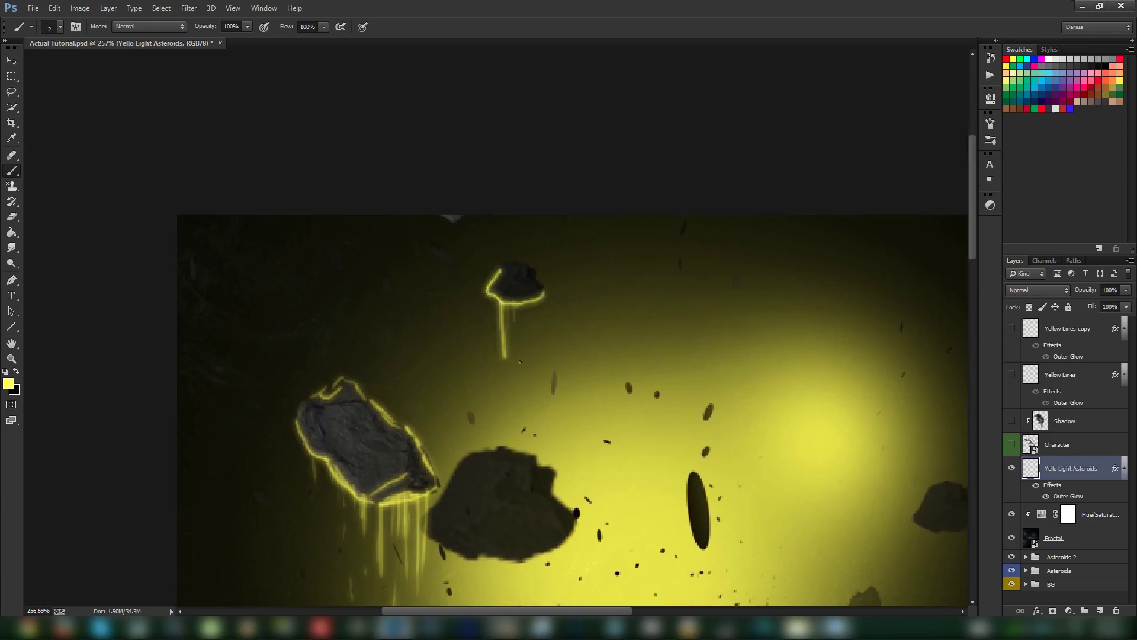
{"action": "left_click_drag", "start_coordinate": [521, 301], "coordinate": [530, 363]}
{"action": "mouse_move", "coordinate": [539, 304]}
{"action": "left_mouse_down"}
{"action": "mouse_move", "coordinate": [546, 333]}
{"action": "mouse_move", "coordinate": [537, 276]}
{"action": "mouse_move", "coordinate": [538, 285]}
{"action": "mouse_move", "coordinate": [515, 265]}
{"action": "mouse_move", "coordinate": [532, 279]}
{"action": "left_mouse_up"}
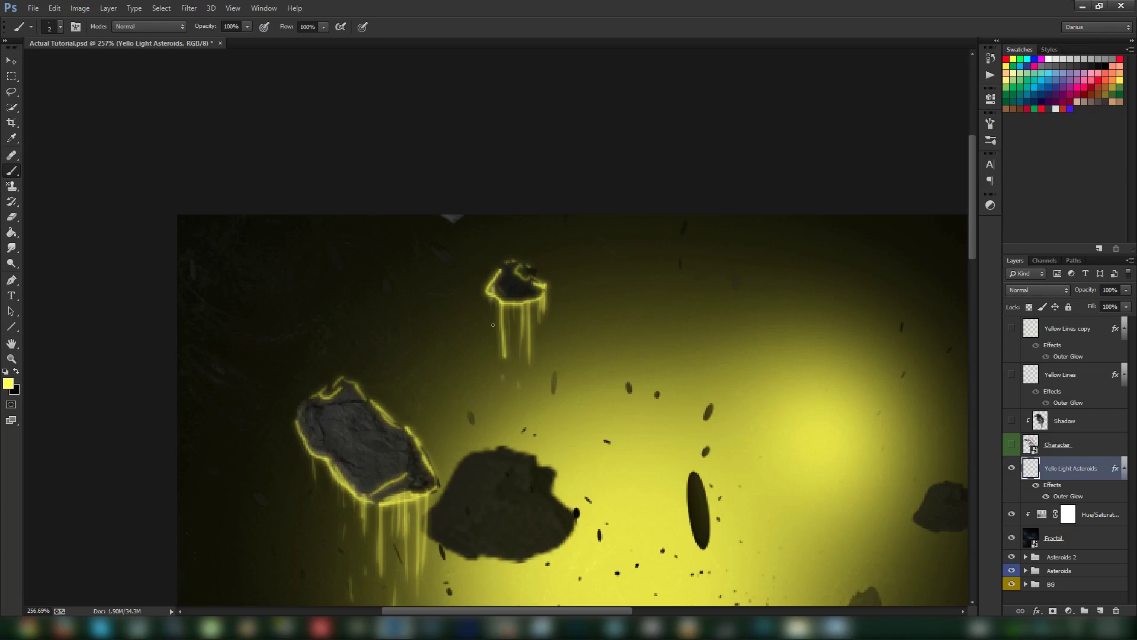
{"action": "key", "text": "ctrl+s"}
{"action": "key", "text": "z"}
{"action": "key", "text": "ctrl+1"}
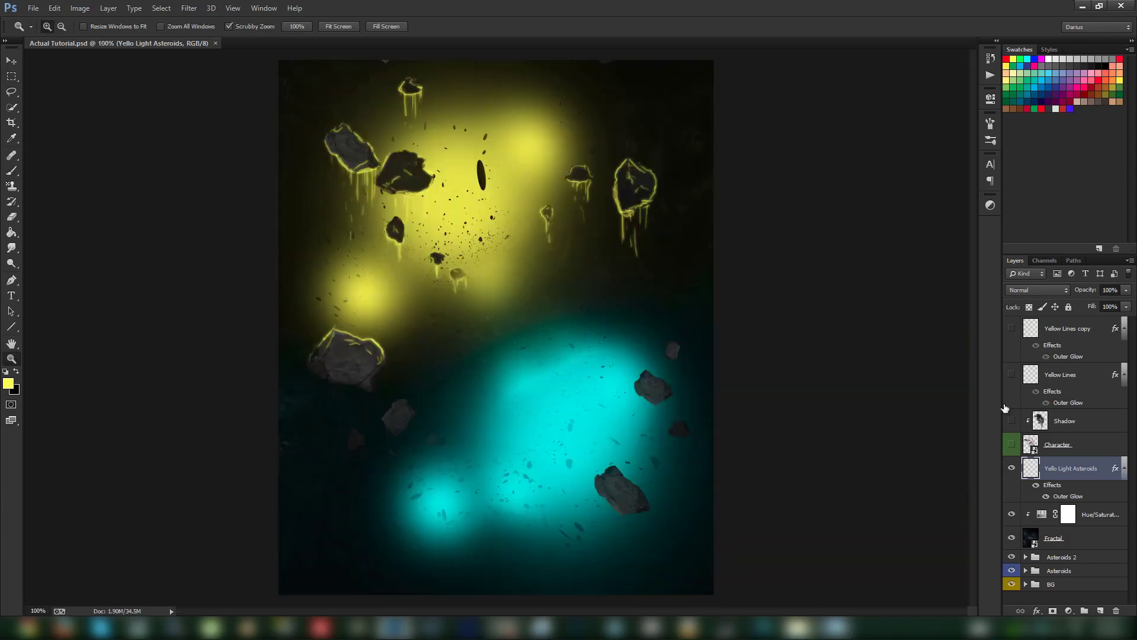
- Show the hidden Character, Shadow and Yellow Lines layers, and add a layer named Blue Lines above Yellow Lines copy
{"action": "left_click_drag", "start_coordinate": [1007, 409], "coordinate": [1004, 350]}
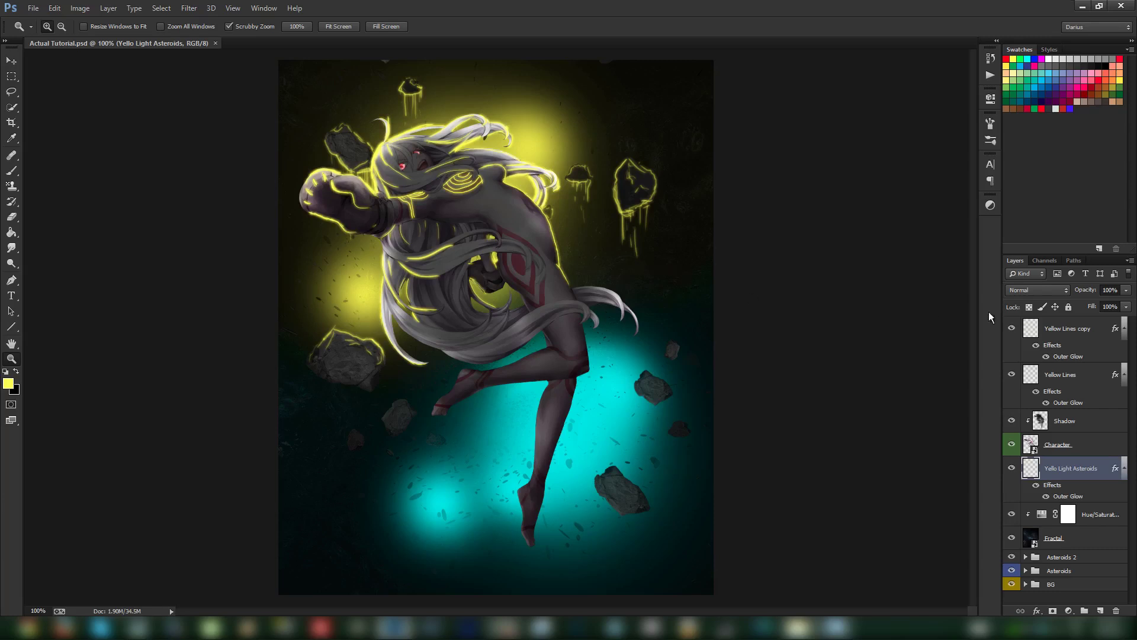
{"action": "left_click", "coordinate": [1099, 329]}
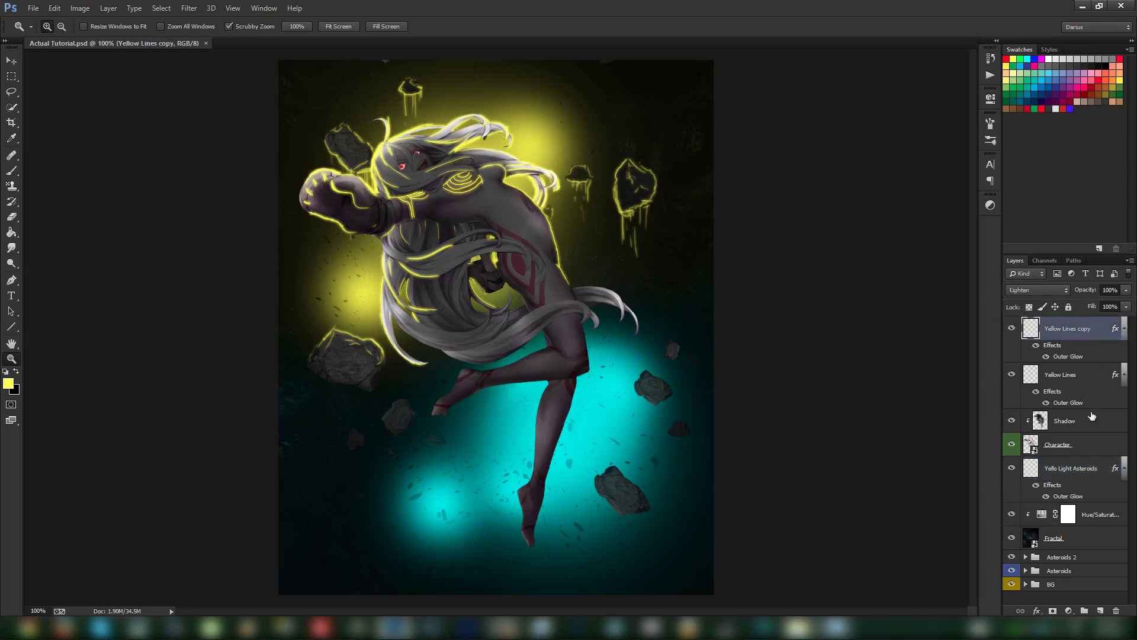
{"action": "left_click", "coordinate": [1101, 611]}
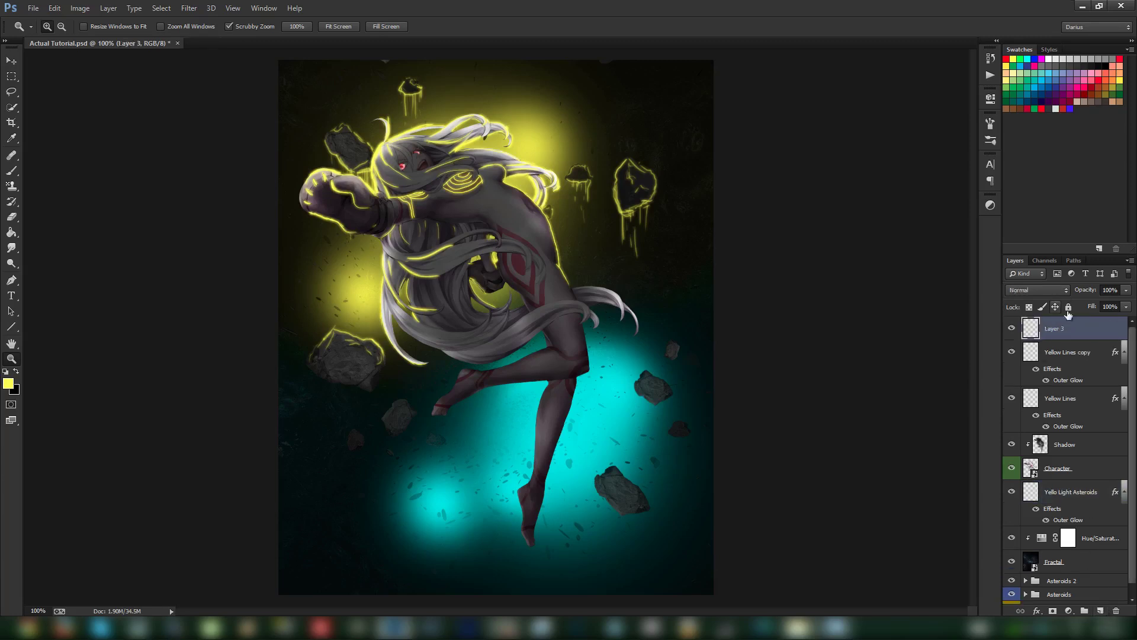
{"action": "double_click", "coordinate": [1057, 331]}
{"action": "type", "text": "Blue Lines"}
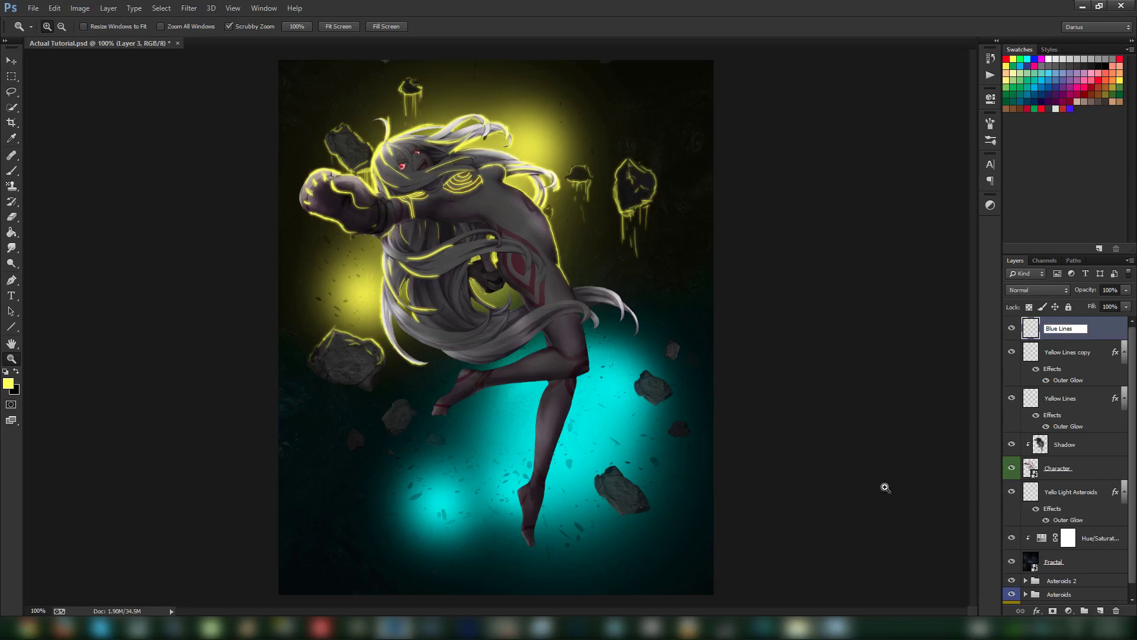
{"action": "key", "text": "Return"}
{"action": "key", "text": "h"}
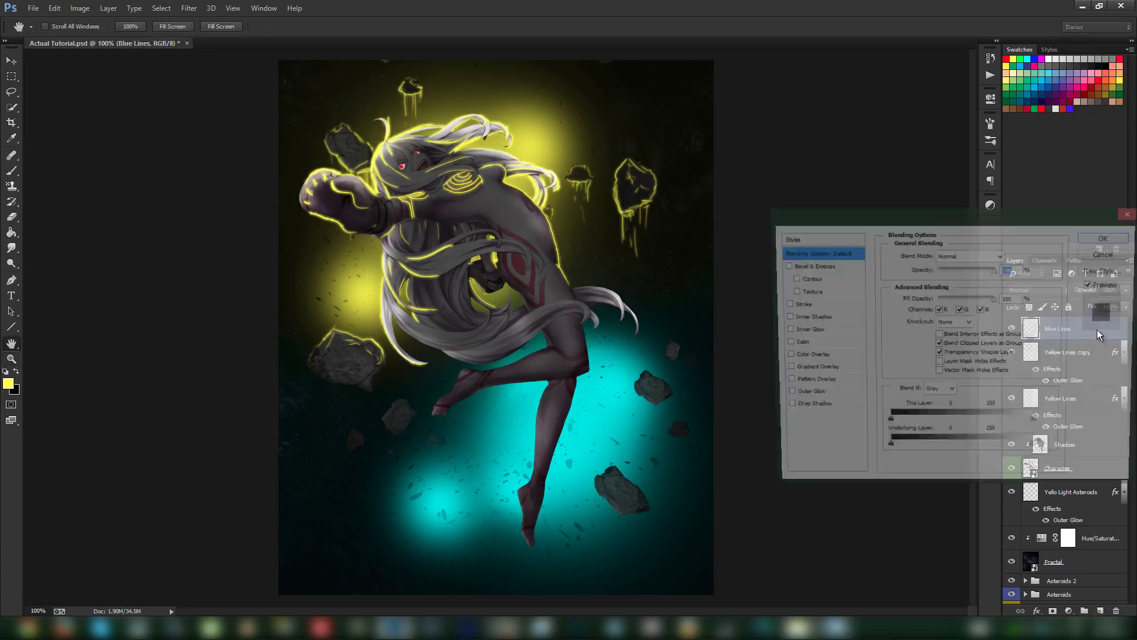
- Apply a cyan (#00ffff) Outer Glow to the Blue Lines layer
{"action": "double_click", "coordinate": [1108, 331]}
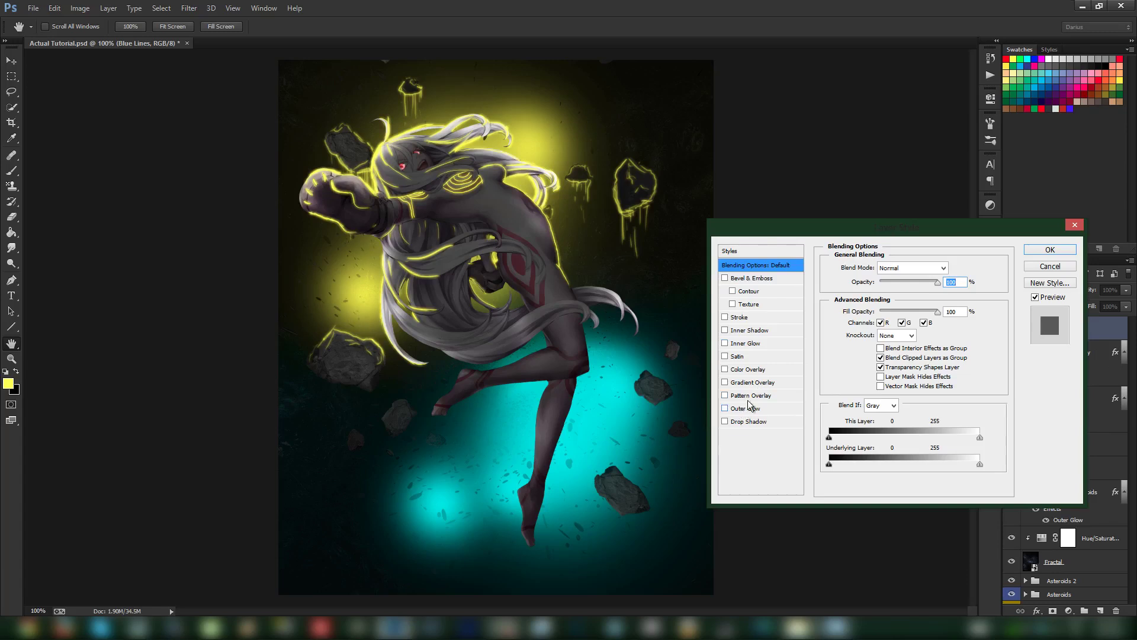
{"action": "left_click", "coordinate": [745, 408]}
{"action": "left_click", "coordinate": [855, 309]}
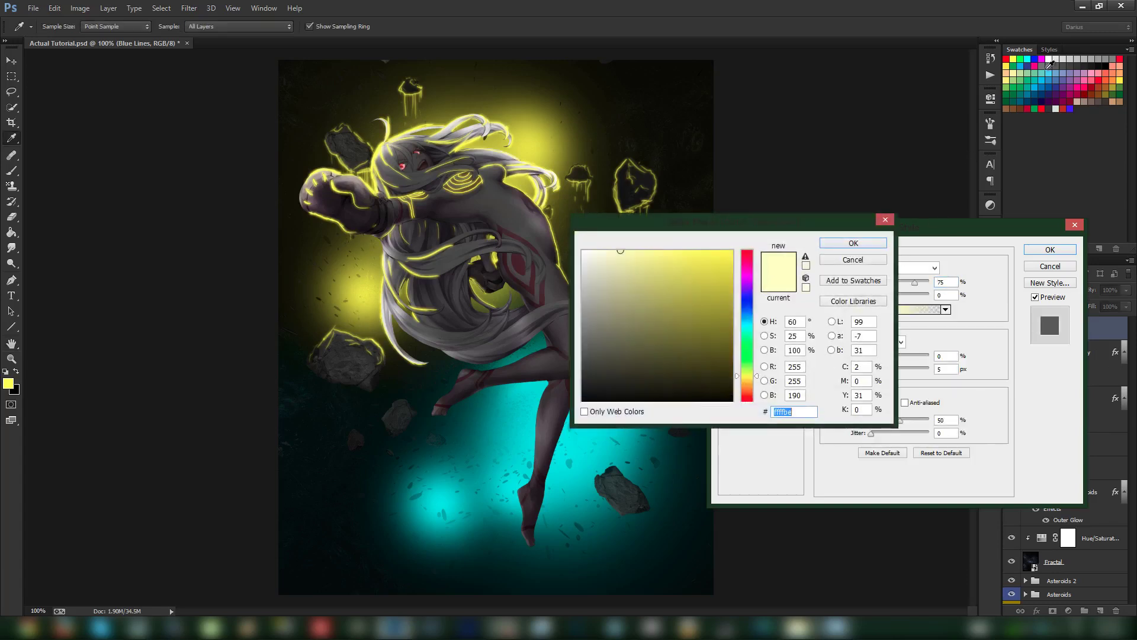
{"action": "left_click", "coordinate": [1028, 59]}
{"action": "left_click", "coordinate": [878, 244]}
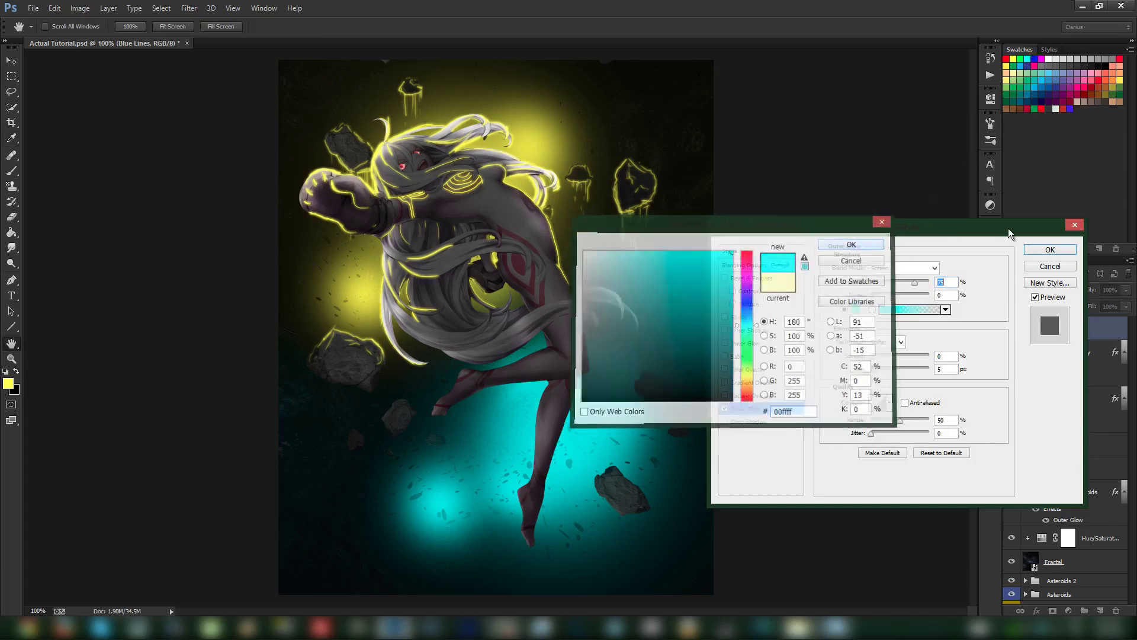
{"action": "left_click", "coordinate": [1036, 248]}
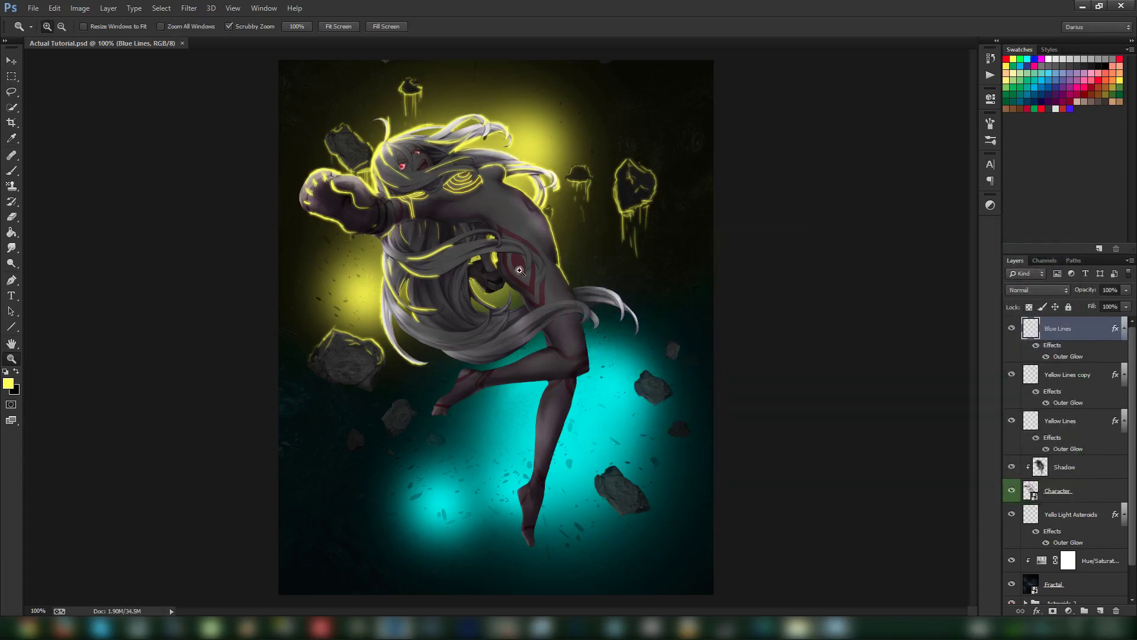
- Set the brush colour to cyan, try a stroke down the character's lower leg, and undo it
{"action": "left_click", "coordinate": [1029, 59]}
{"action": "left_click", "coordinate": [11, 171]}
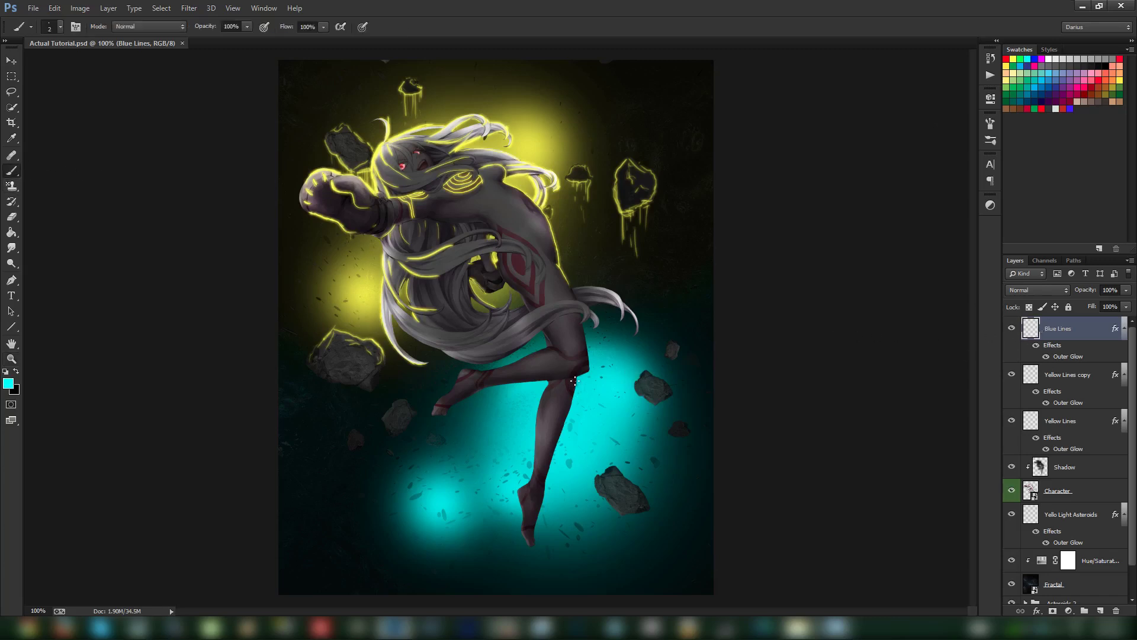
{"action": "mouse_move", "coordinate": [574, 381]}
{"action": "left_mouse_down"}
{"action": "mouse_move", "coordinate": [553, 470]}
{"action": "mouse_move", "coordinate": [568, 438]}
{"action": "mouse_move", "coordinate": [548, 397]}
{"action": "mouse_move", "coordinate": [552, 385]}
{"action": "mouse_move", "coordinate": [546, 471]}
{"action": "left_mouse_up"}
{"action": "key", "text": "ctrl+z"}
{"action": "key", "text": "ctrl+z"}
{"action": "key", "text": "ctrl+z"}
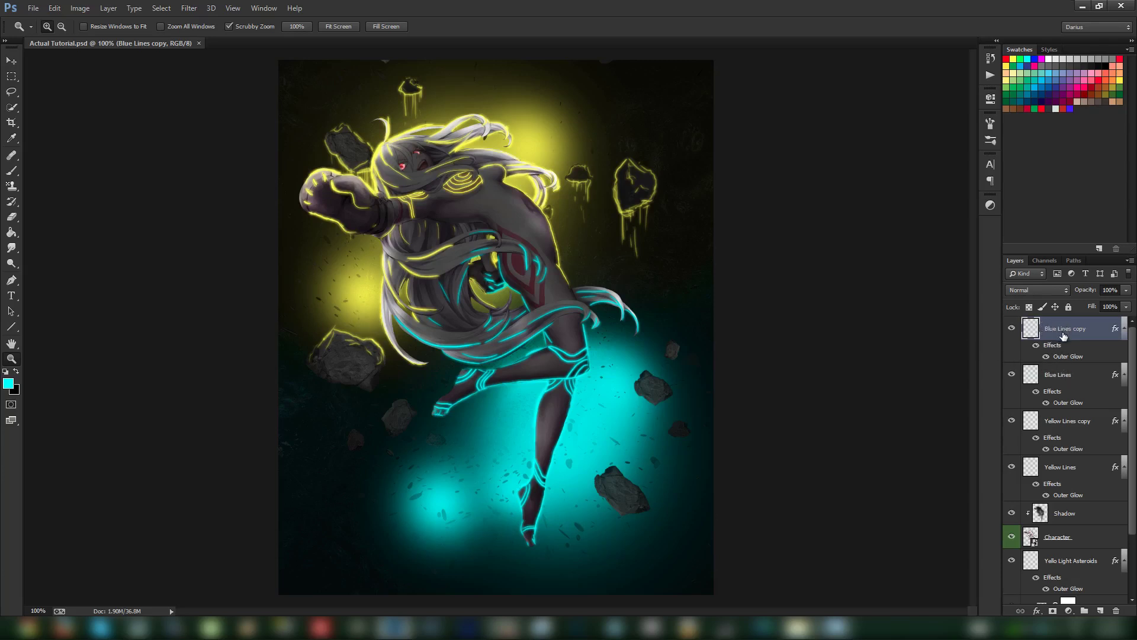
- Compare the artwork with the Blue Lines copy layer hidden and shown, and save the document
{"action": "left_click", "coordinate": [1060, 374]}
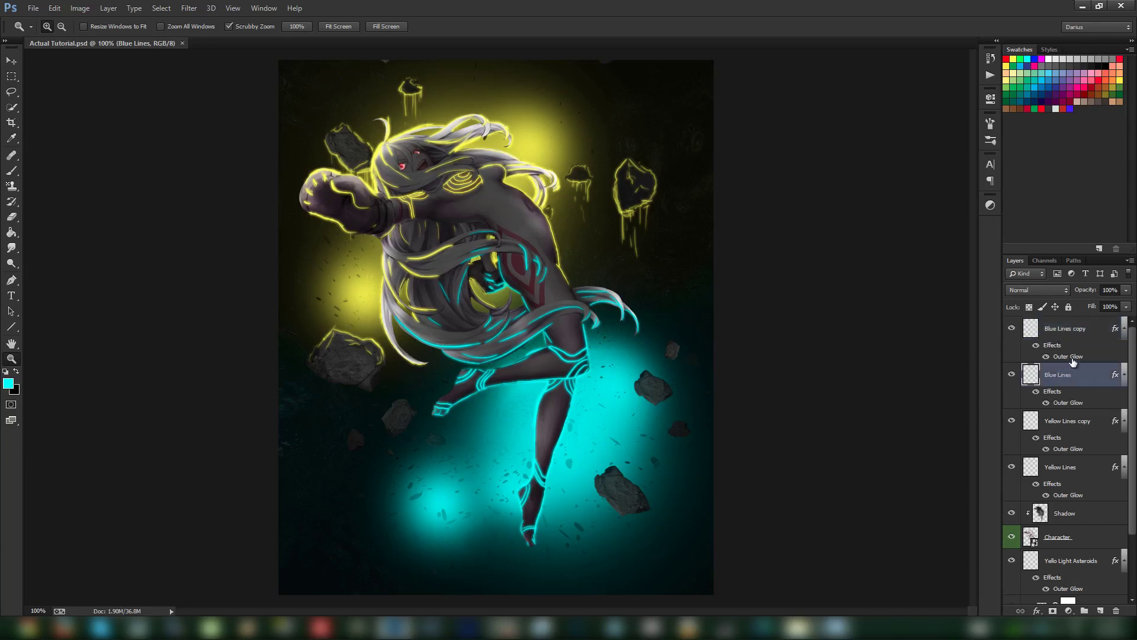
{"action": "left_click", "coordinate": [1064, 332]}
{"action": "left_click", "coordinate": [1011, 330]}
{"action": "left_click", "coordinate": [1013, 329]}
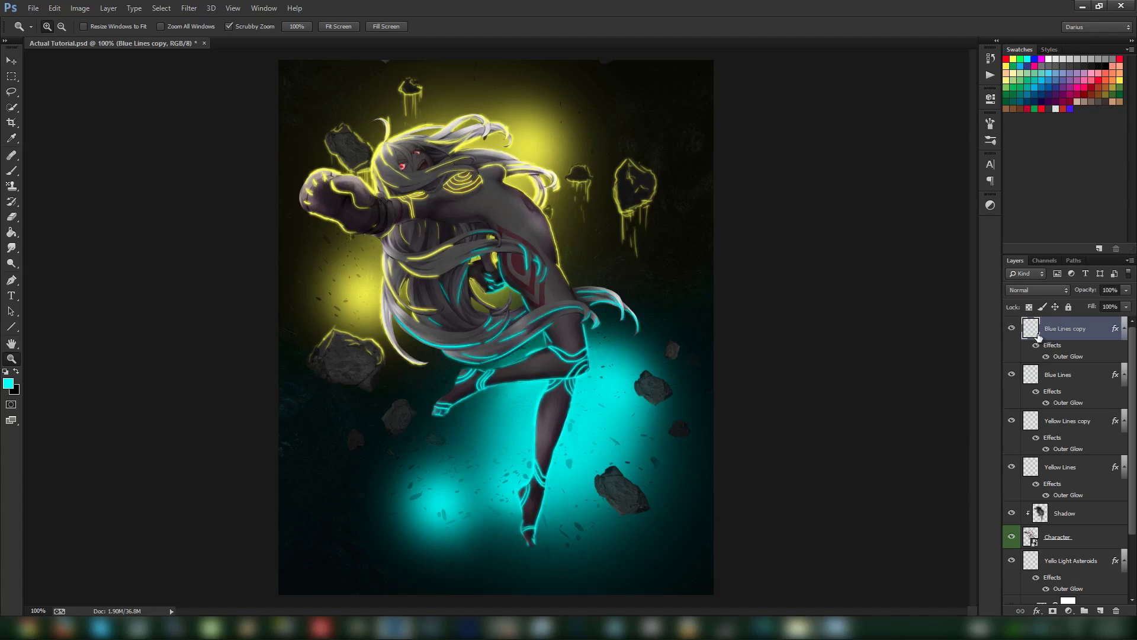
{"action": "key", "text": "ctrl+s"}
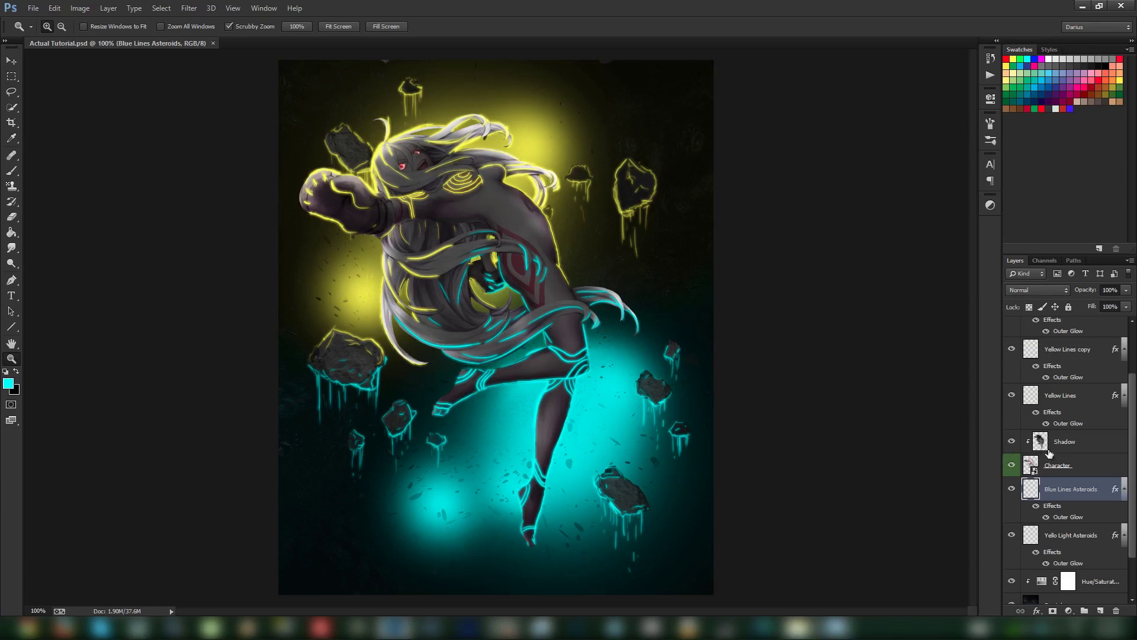
- Set the Shadow layer's opacity to 78%, and choose the Brush tool with black as the painting colour
{"action": "left_click", "coordinate": [1086, 442]}
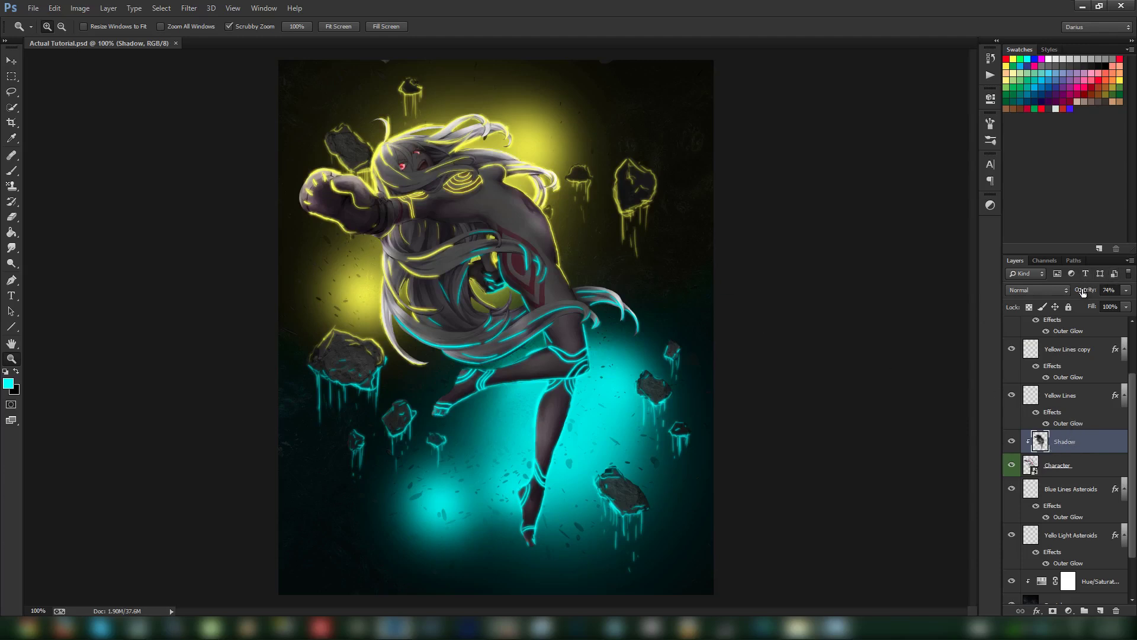
{"action": "left_click_drag", "start_coordinate": [1084, 291], "coordinate": [1087, 291]}
{"action": "left_click", "coordinate": [12, 172]}
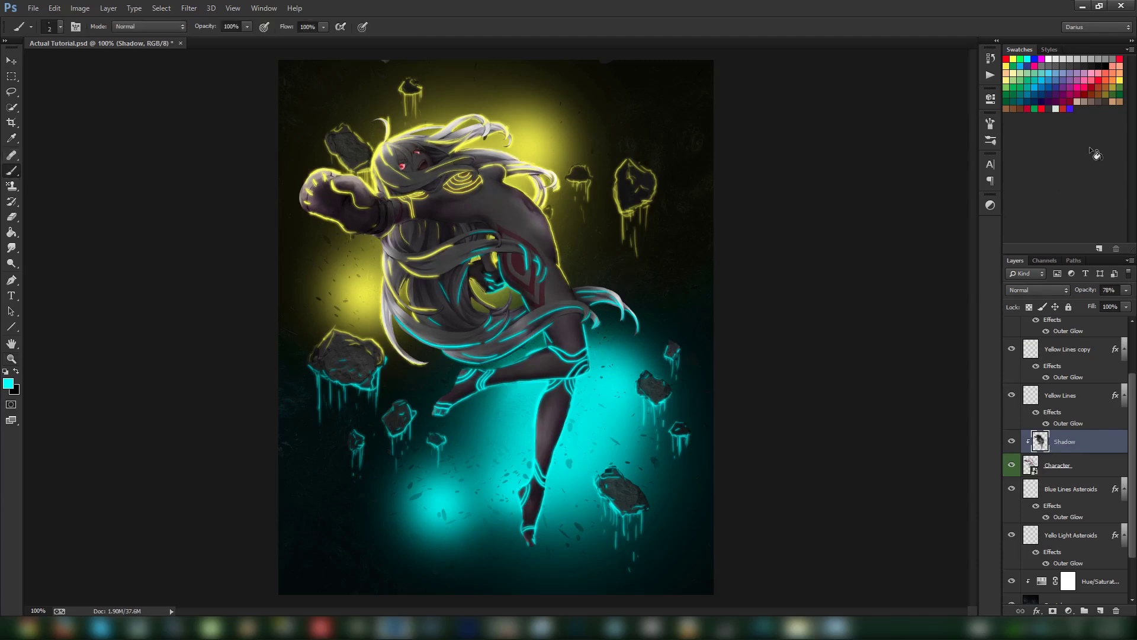
{"action": "left_click", "coordinate": [1105, 61]}
- Set the brush to 74% opacity, 43 px size and 0% hardness
{"action": "scroll", "coordinate": [516, 191], "scroll_direction": "up", "scroll_amount": 3}
{"action": "scroll", "coordinate": [516, 191], "scroll_direction": "up", "scroll_amount": 1}
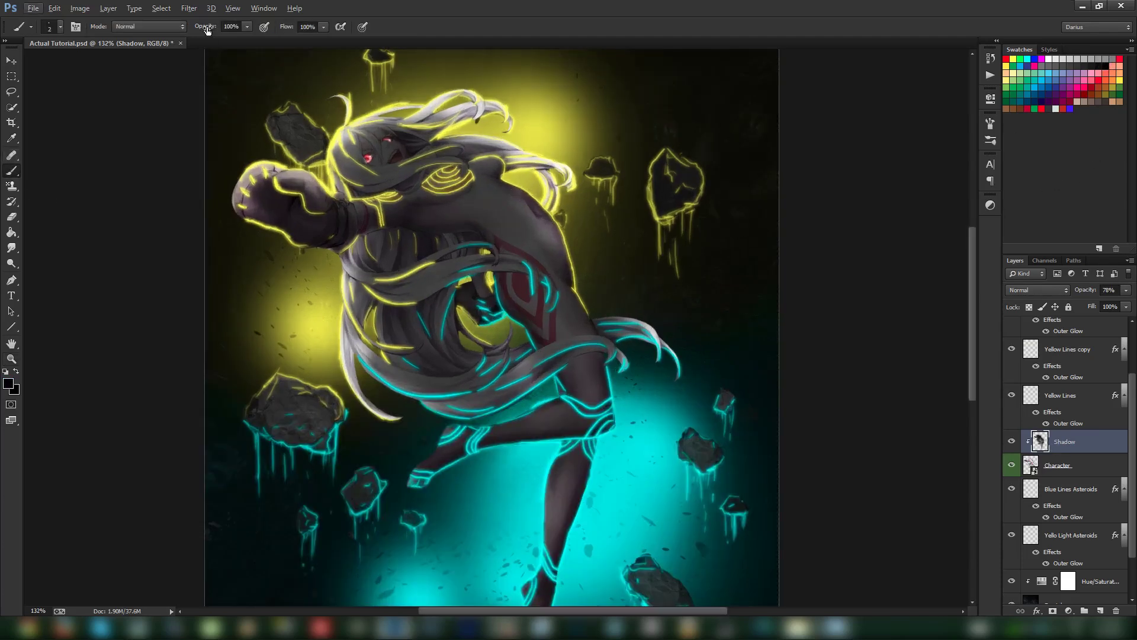
{"action": "left_click_drag", "start_coordinate": [206, 31], "coordinate": [203, 30]}
{"action": "scroll", "coordinate": [544, 198], "scroll_direction": "up", "scroll_amount": 2}
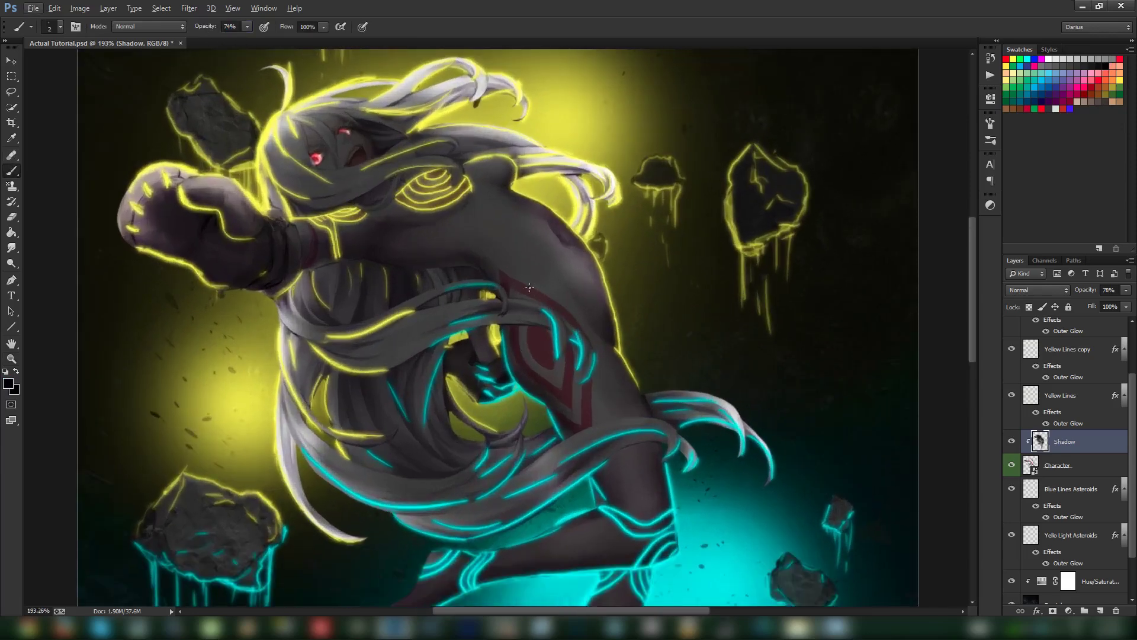
{"action": "right_click", "coordinate": [530, 287]}
{"action": "left_click_drag", "start_coordinate": [604, 181], "coordinate": [597, 180]}
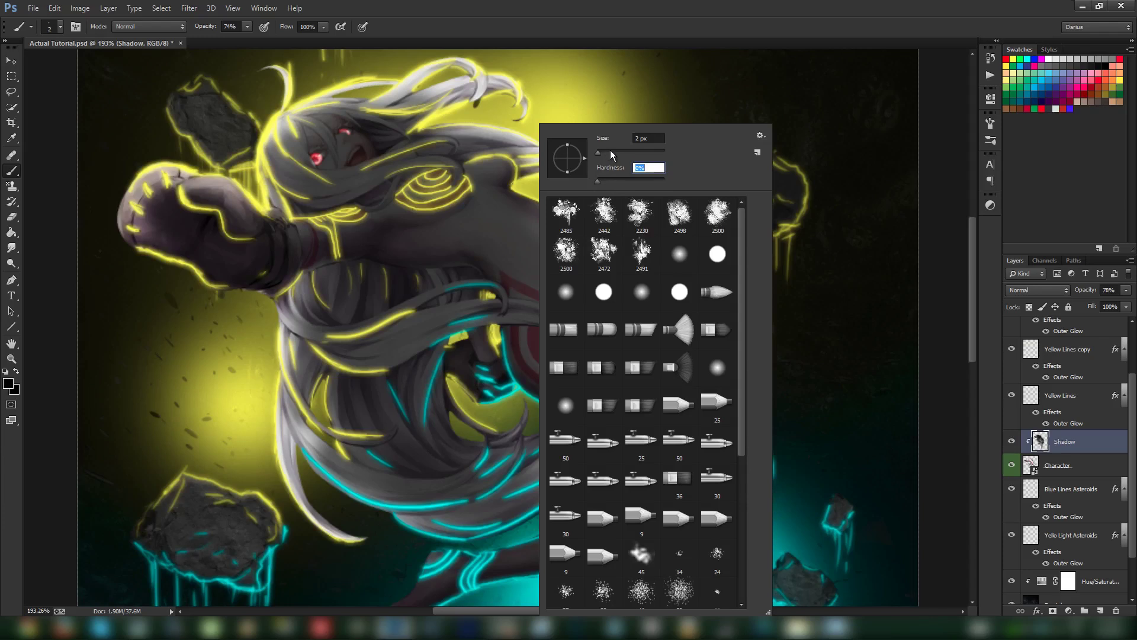
{"action": "left_click", "coordinate": [611, 152]}
{"action": "key", "text": "Return"}
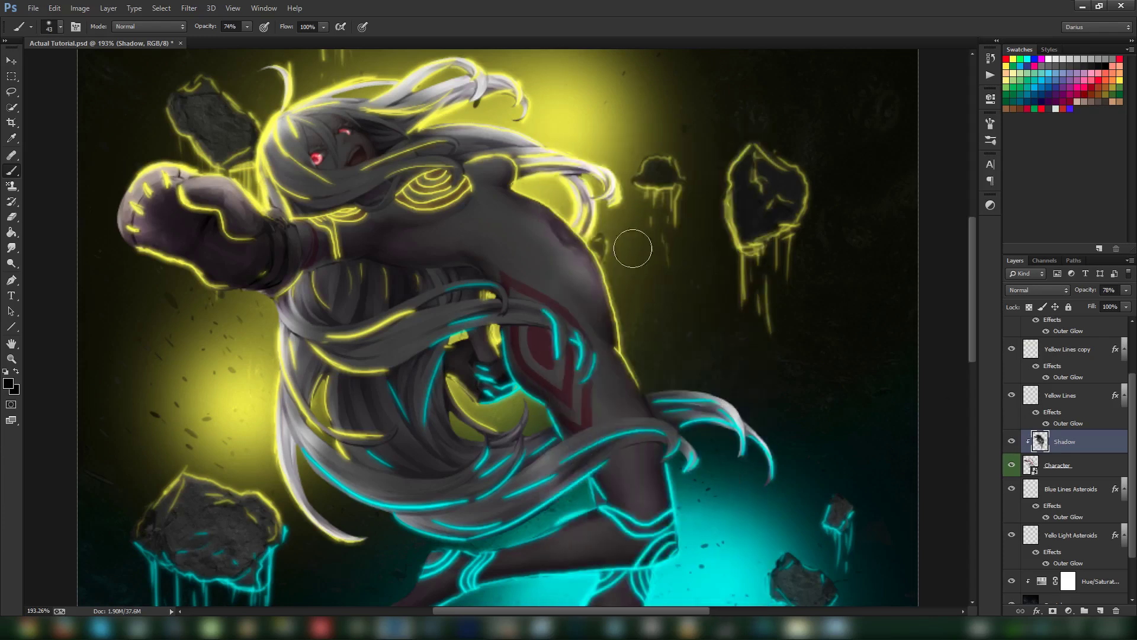
- Paint soft black shading over the character's bright hair ends and long lower-left strand on the Shadow layer
{"action": "mouse_move", "coordinate": [587, 176]}
{"action": "left_mouse_down"}
{"action": "mouse_move", "coordinate": [562, 151]}
{"action": "mouse_move", "coordinate": [538, 150]}
{"action": "mouse_move", "coordinate": [575, 189]}
{"action": "mouse_move", "coordinate": [585, 245]}
{"action": "mouse_move", "coordinate": [554, 143]}
{"action": "mouse_move", "coordinate": [527, 157]}
{"action": "mouse_move", "coordinate": [558, 170]}
{"action": "mouse_move", "coordinate": [613, 249]}
{"action": "mouse_move", "coordinate": [583, 228]}
{"action": "mouse_move", "coordinate": [636, 187]}
{"action": "left_mouse_up"}
{"action": "mouse_move", "coordinate": [638, 322]}
{"action": "left_mouse_down"}
{"action": "mouse_move", "coordinate": [656, 312]}
{"action": "mouse_move", "coordinate": [671, 322]}
{"action": "mouse_move", "coordinate": [640, 213]}
{"action": "left_mouse_up"}
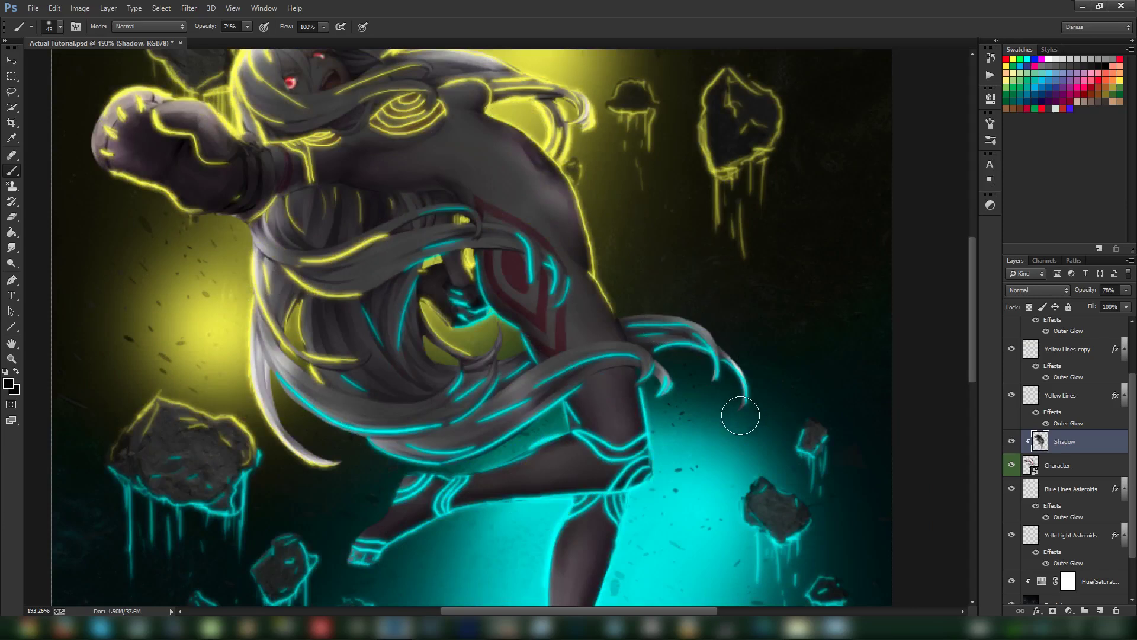
{"action": "left_click_drag", "start_coordinate": [398, 331], "coordinate": [515, 359]}
{"action": "mouse_move", "coordinate": [388, 379]}
{"action": "left_mouse_down"}
{"action": "mouse_move", "coordinate": [399, 436]}
{"action": "mouse_move", "coordinate": [418, 454]}
{"action": "left_mouse_up"}
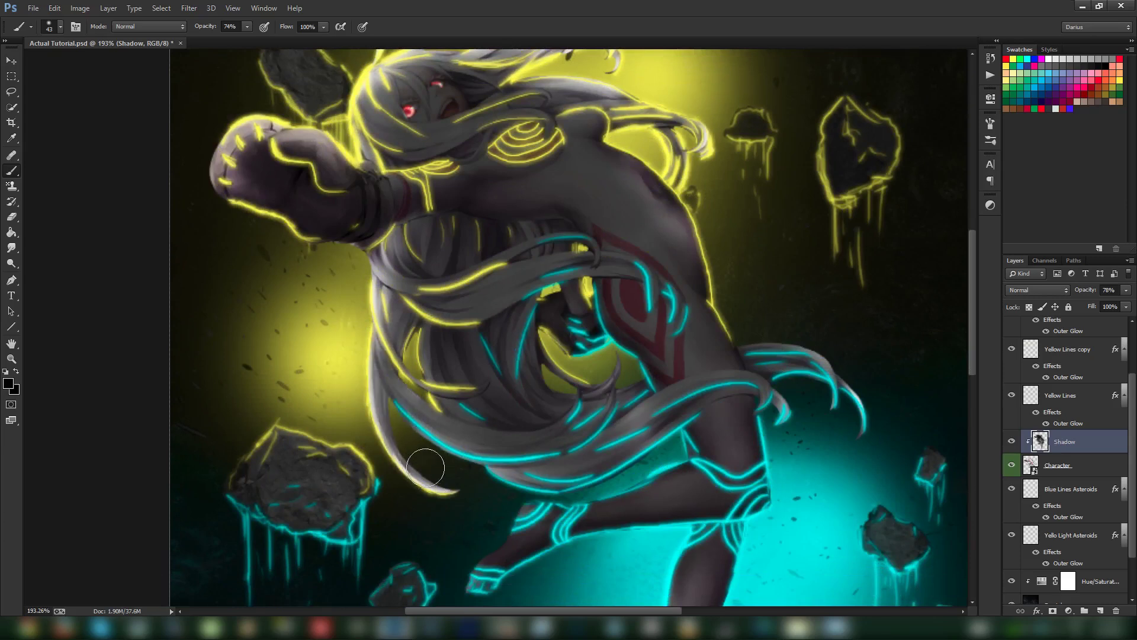
- Darken the character's legs with soft black strokes on the Shadow layer
{"action": "left_click_drag", "start_coordinate": [570, 320], "coordinate": [541, 190]}
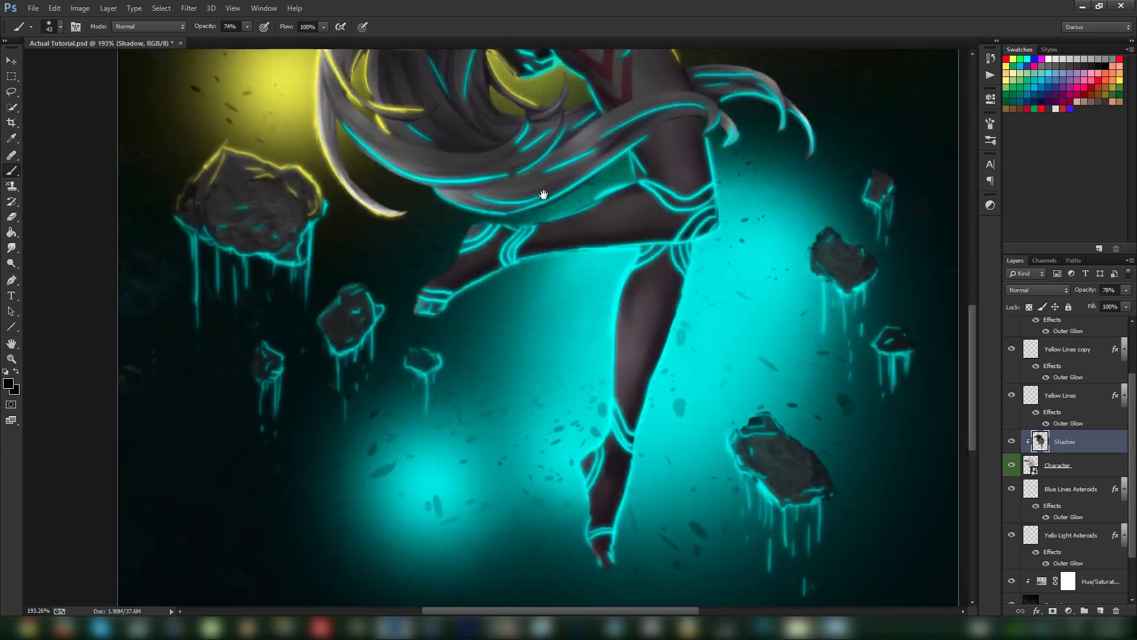
{"action": "left_click_drag", "start_coordinate": [656, 271], "coordinate": [603, 418]}
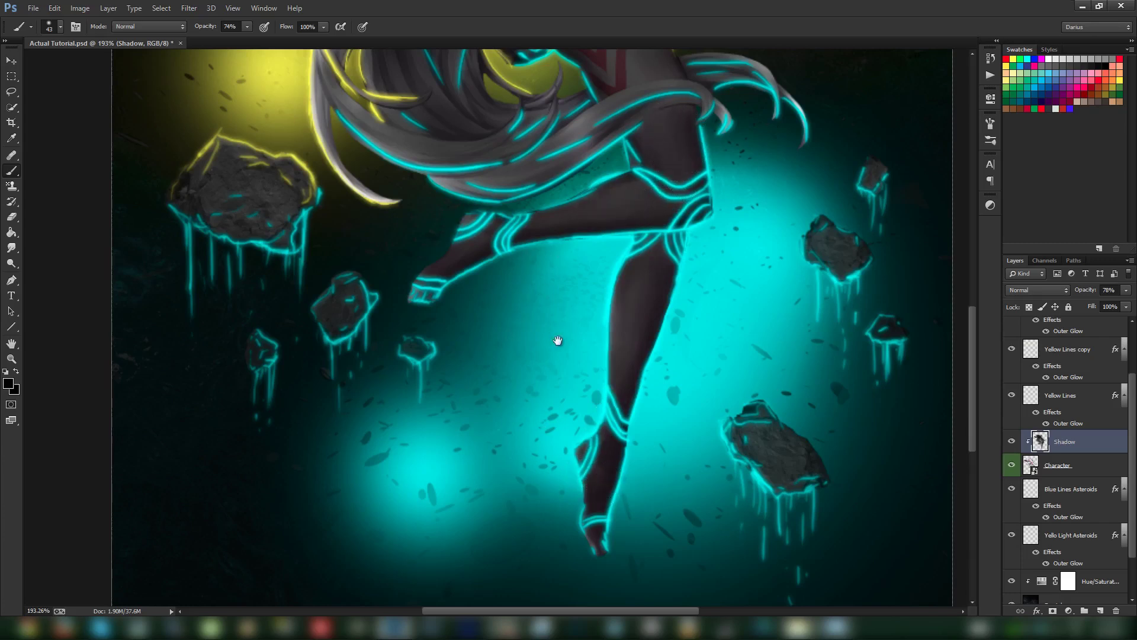
{"action": "mouse_move", "coordinate": [558, 342]}
{"action": "left_mouse_down"}
{"action": "mouse_move", "coordinate": [677, 377]}
{"action": "mouse_move", "coordinate": [656, 333]}
{"action": "left_mouse_up"}
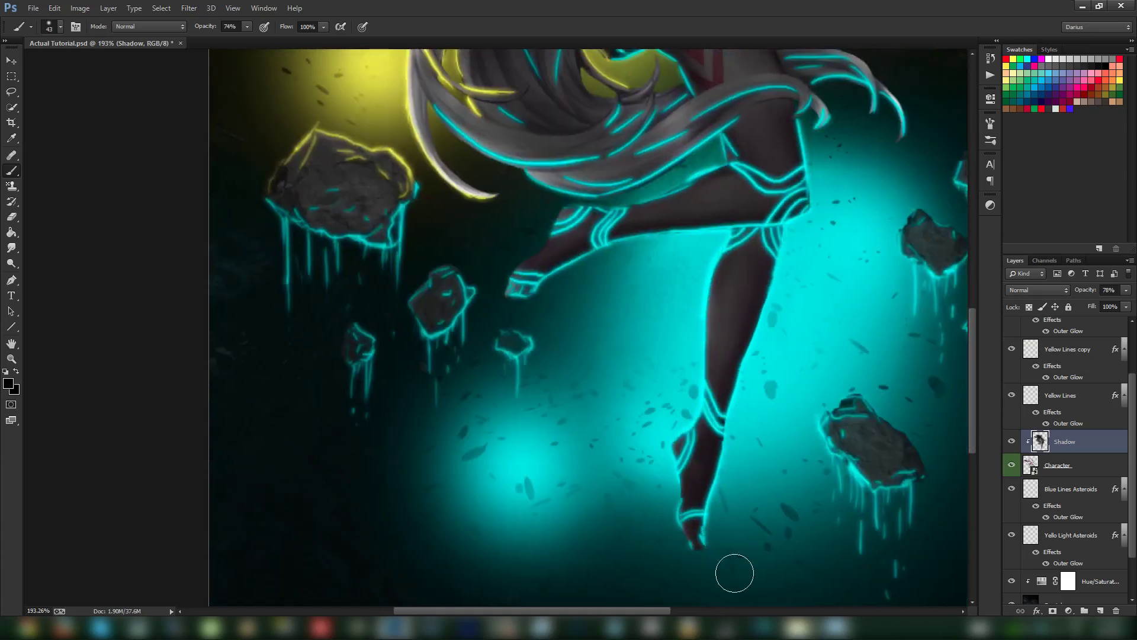
- Shade the character's lower legs and the long hair strands sweeping around the waist with soft black on the Shadow layer
{"action": "left_click_drag", "start_coordinate": [560, 211], "coordinate": [677, 506]}
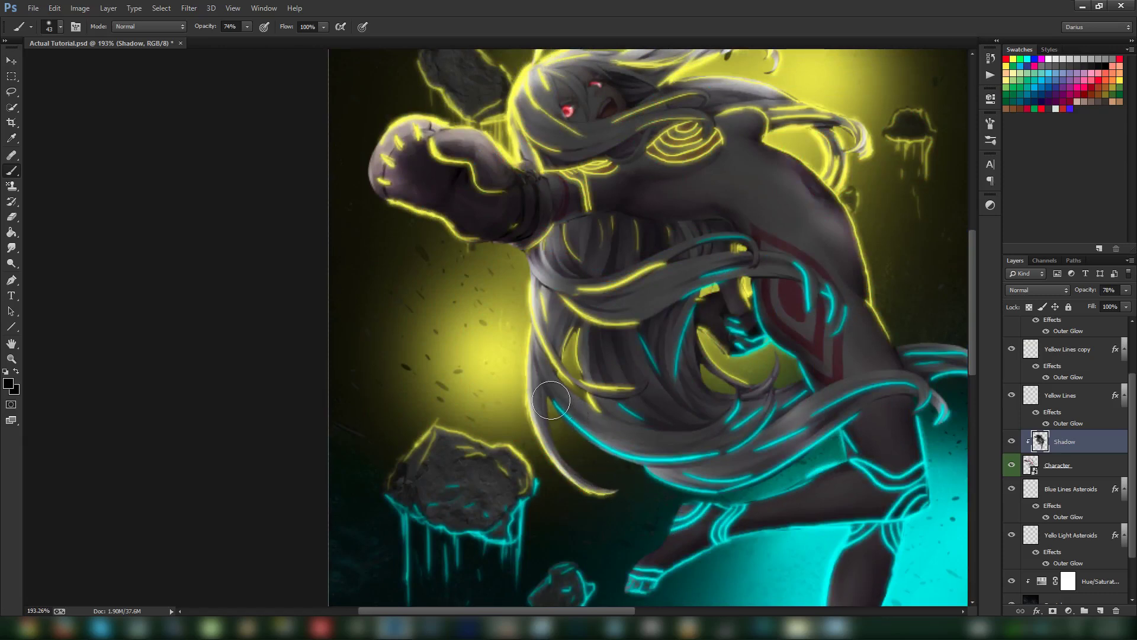
{"action": "mouse_move", "coordinate": [661, 472]}
{"action": "left_mouse_down"}
{"action": "mouse_move", "coordinate": [679, 495]}
{"action": "mouse_move", "coordinate": [679, 482]}
{"action": "mouse_move", "coordinate": [726, 471]}
{"action": "left_mouse_up"}
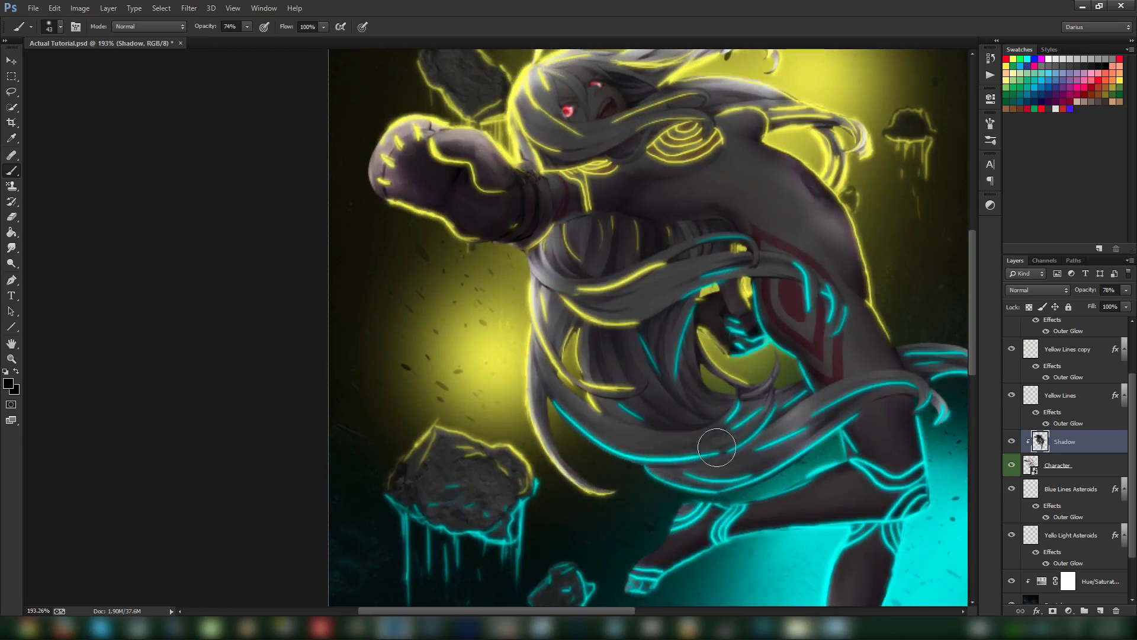
{"action": "left_click_drag", "start_coordinate": [551, 302], "coordinate": [561, 413]}
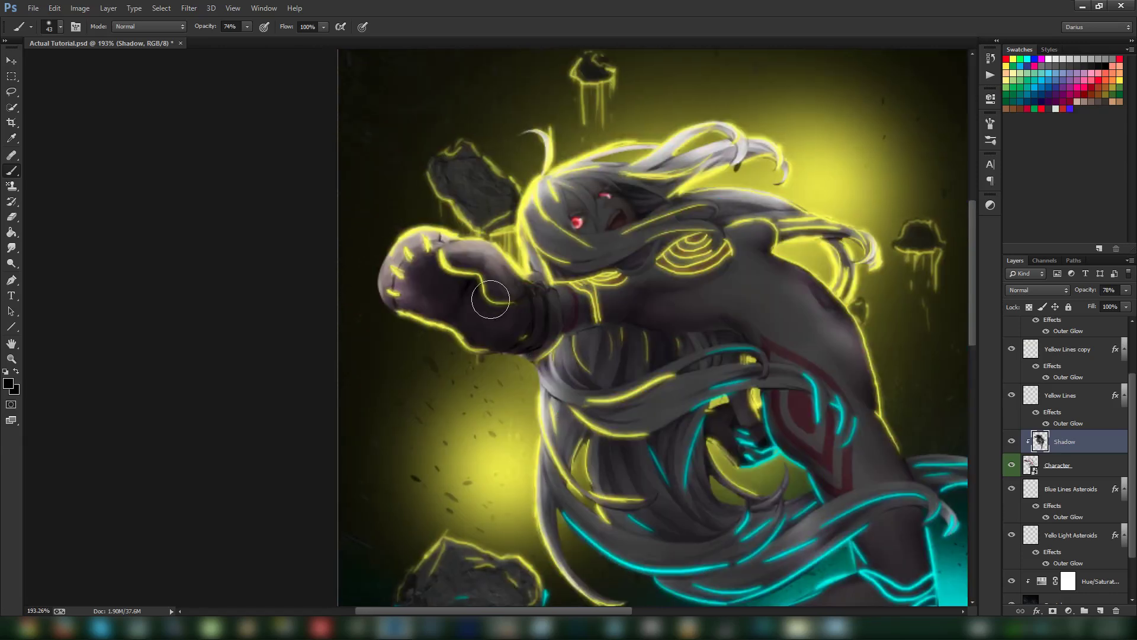
- Darken the bright fist, the upper flowing hair and the torso with soft black strokes on the Shadow layer
{"action": "mouse_move", "coordinate": [433, 259]}
{"action": "left_mouse_down"}
{"action": "mouse_move", "coordinate": [407, 269]}
{"action": "mouse_move", "coordinate": [410, 299]}
{"action": "mouse_move", "coordinate": [427, 304]}
{"action": "mouse_move", "coordinate": [419, 265]}
{"action": "mouse_move", "coordinate": [422, 291]}
{"action": "mouse_move", "coordinate": [479, 278]}
{"action": "mouse_move", "coordinate": [511, 317]}
{"action": "mouse_move", "coordinate": [649, 299]}
{"action": "mouse_move", "coordinate": [566, 311]}
{"action": "left_mouse_up"}
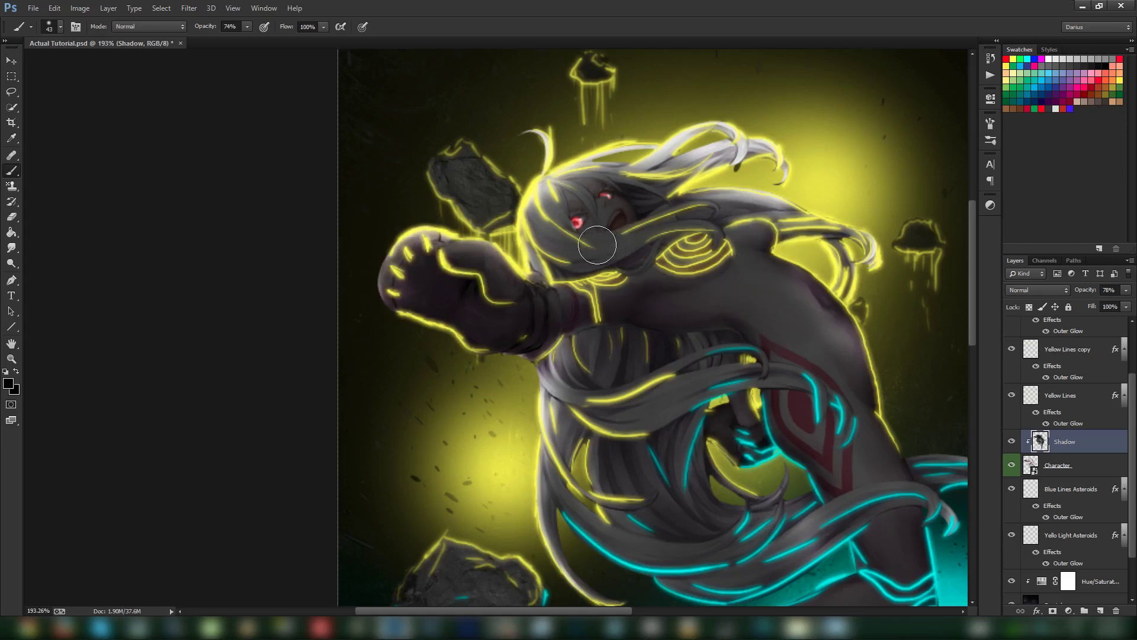
{"action": "left_click_drag", "start_coordinate": [742, 212], "coordinate": [698, 204]}
{"action": "mouse_move", "coordinate": [664, 163]}
{"action": "left_mouse_down"}
{"action": "mouse_move", "coordinate": [749, 150]}
{"action": "mouse_move", "coordinate": [628, 157]}
{"action": "mouse_move", "coordinate": [654, 156]}
{"action": "left_mouse_up"}
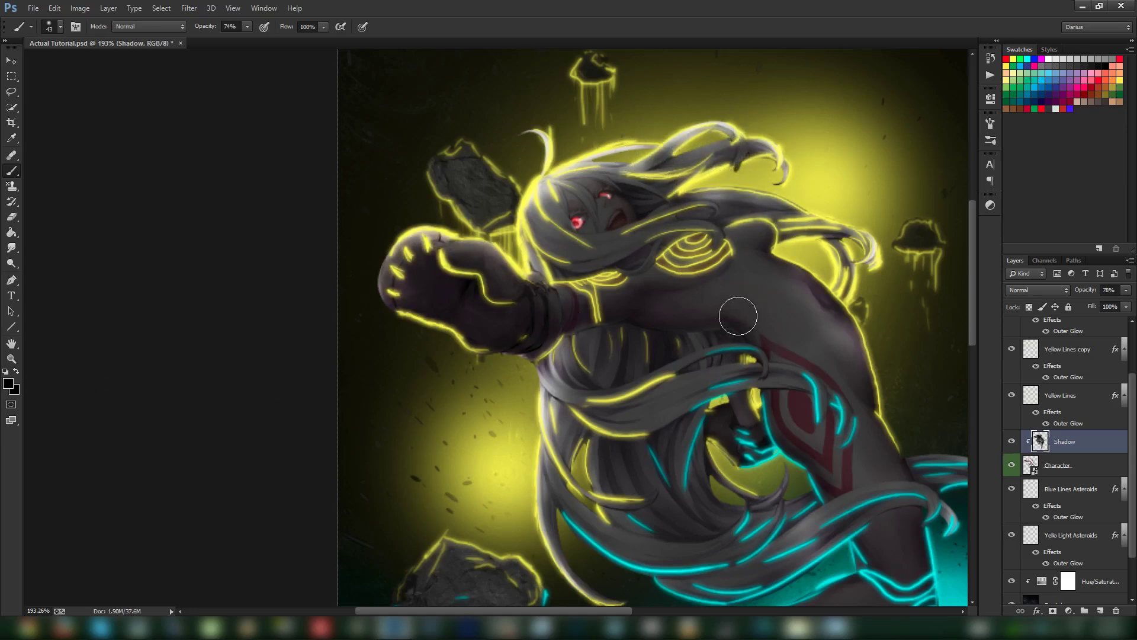
{"action": "mouse_move", "coordinate": [736, 310]}
{"action": "left_mouse_down"}
{"action": "mouse_move", "coordinate": [727, 289]}
{"action": "mouse_move", "coordinate": [687, 311]}
{"action": "mouse_move", "coordinate": [639, 316]}
{"action": "mouse_move", "coordinate": [736, 320]}
{"action": "left_mouse_up"}
{"action": "left_click", "coordinate": [13, 346]}
{"action": "left_click", "coordinate": [11, 359]}
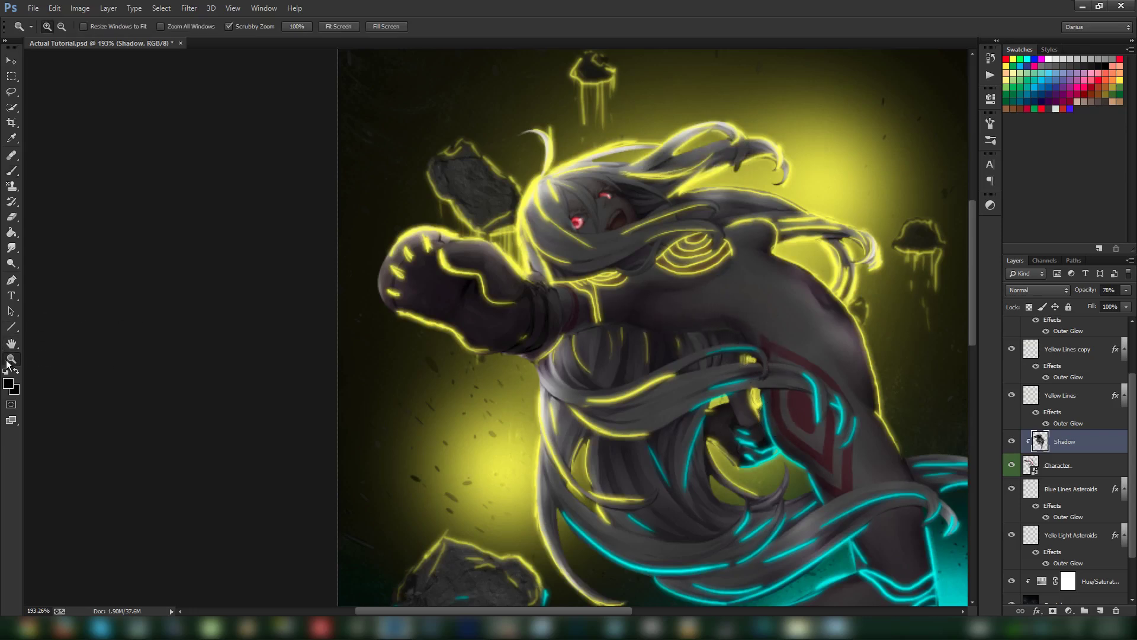
{"action": "left_click", "coordinate": [303, 27]}
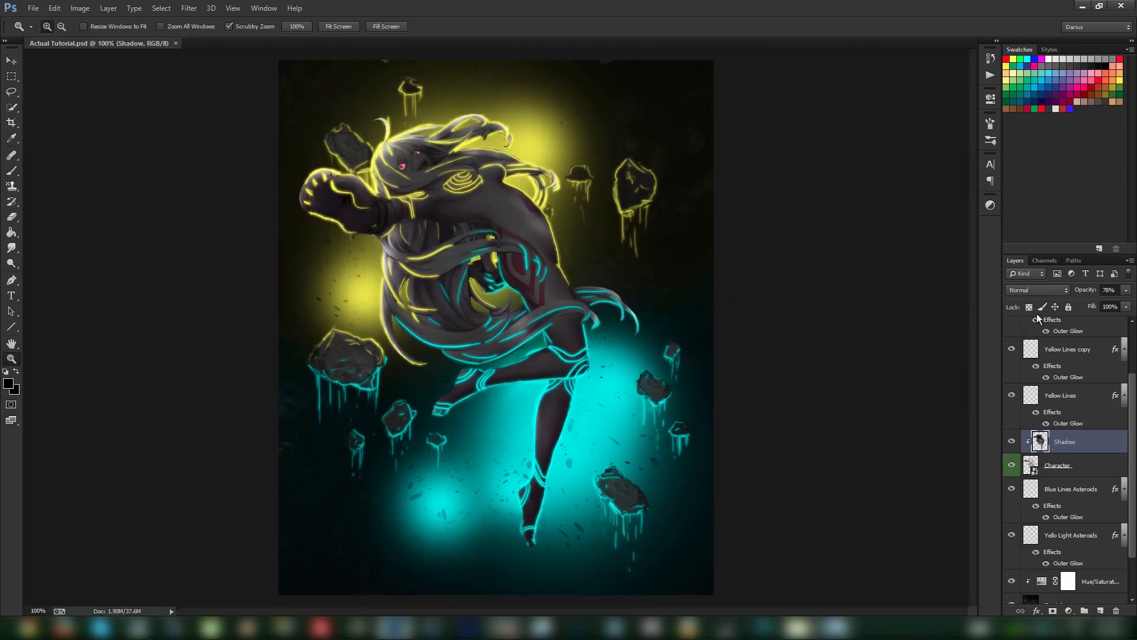
- Add a Gradient Map adjustment layer above Blue Lines copy, using the opaque rainbow preset running from red through magenta, blue and green to red
{"action": "scroll", "coordinate": [1087, 390], "scroll_direction": "up", "scroll_amount": 3}
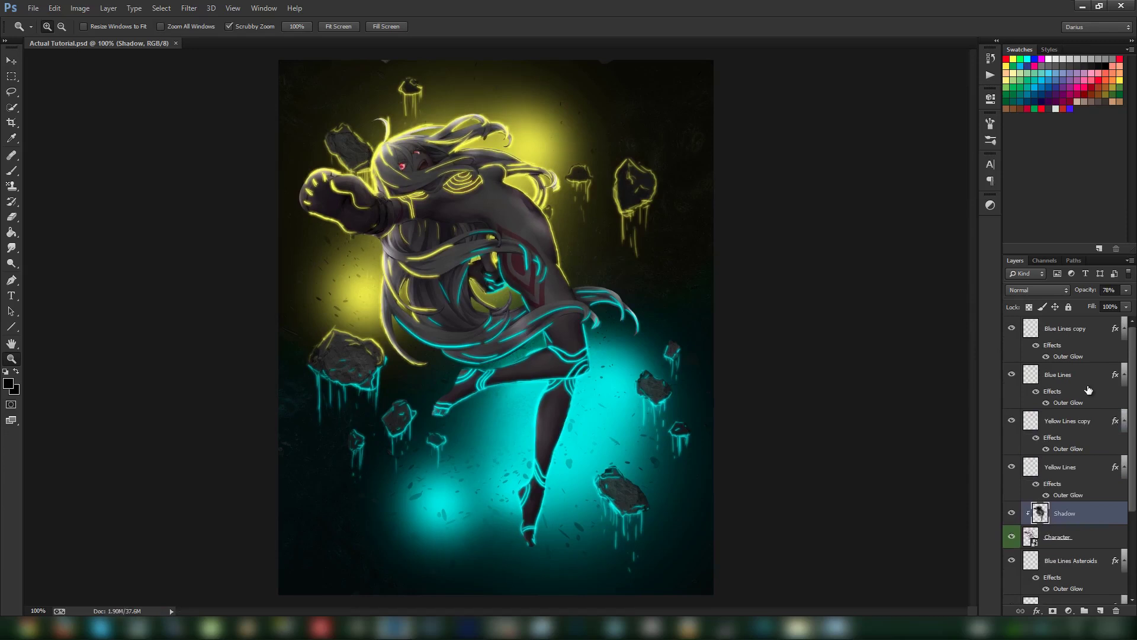
{"action": "left_click", "coordinate": [1072, 331]}
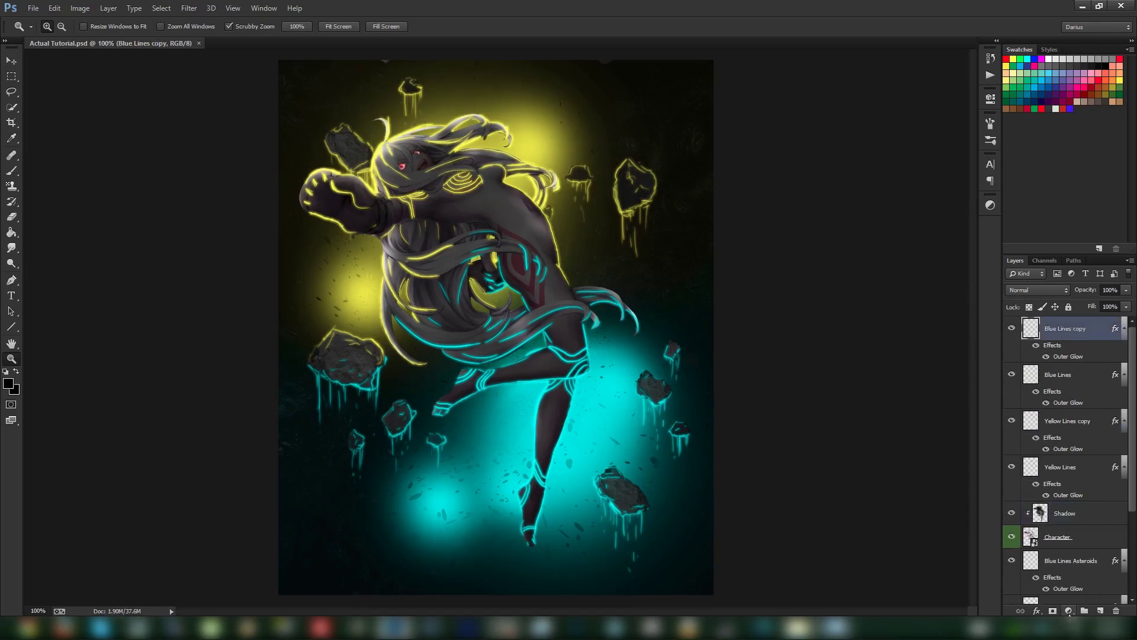
{"action": "left_click", "coordinate": [1068, 610]}
{"action": "left_click", "coordinate": [1062, 587]}
{"action": "left_click", "coordinate": [889, 131]}
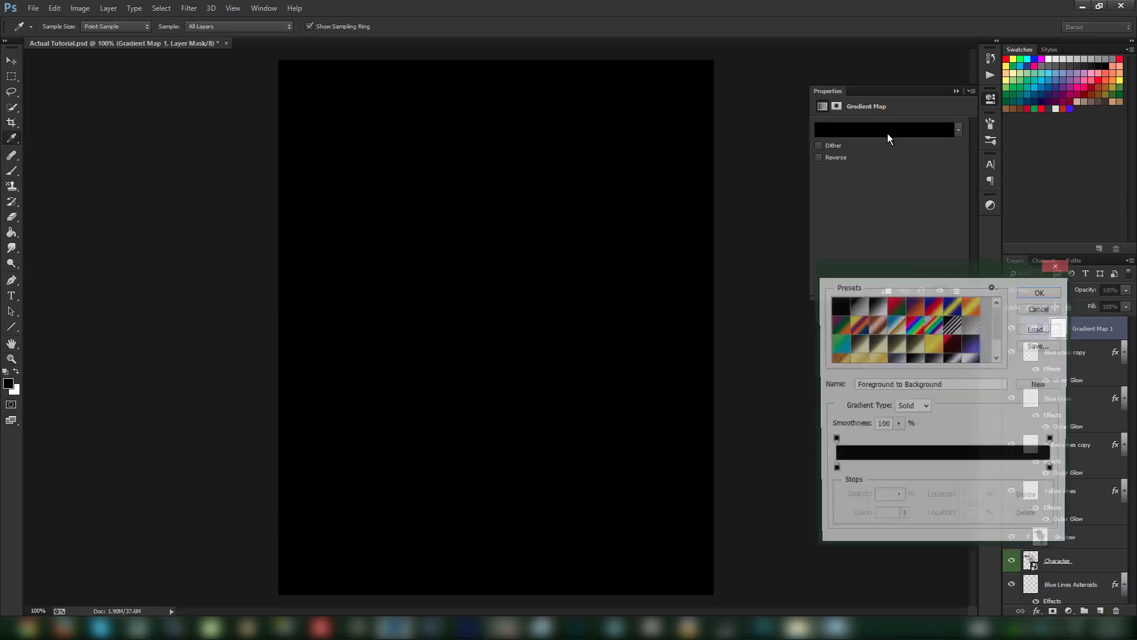
{"action": "left_click", "coordinate": [935, 325]}
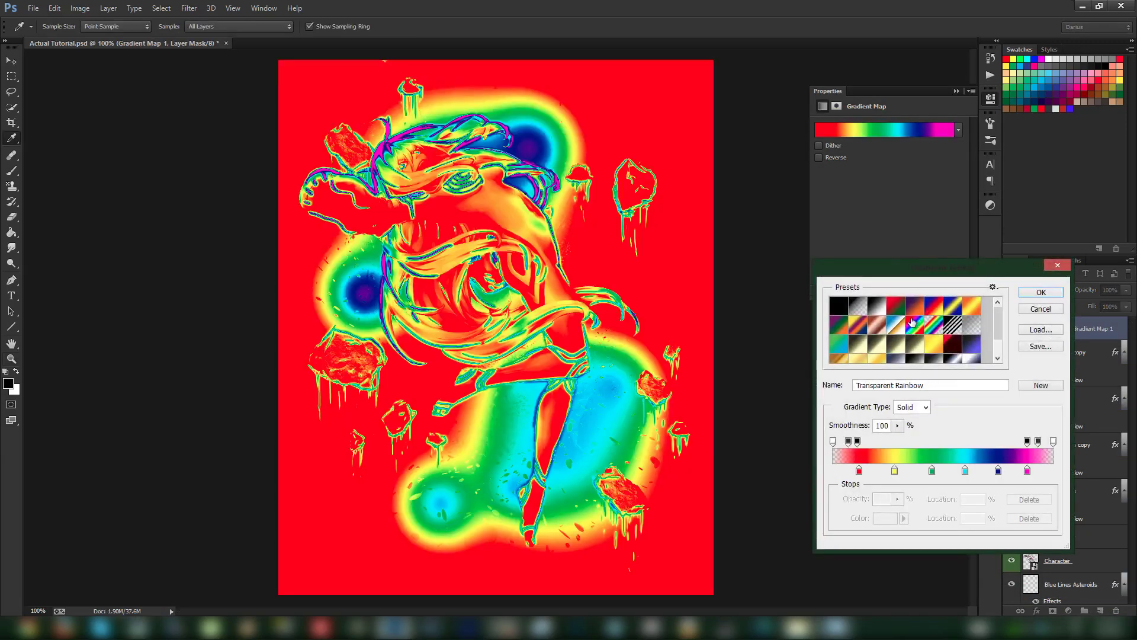
{"action": "left_click", "coordinate": [895, 324]}
{"action": "left_click", "coordinate": [915, 325]}
{"action": "key", "text": "z"}
{"action": "left_click", "coordinate": [1040, 293]}
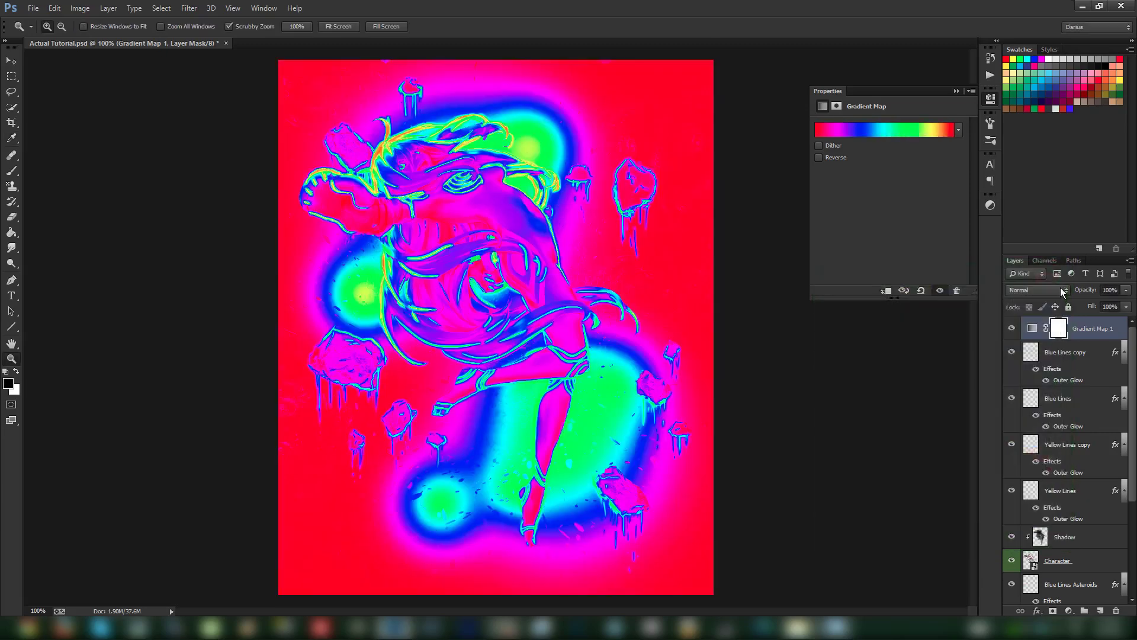
- Blend the Gradient Map layer as Color Dodge at a very low opacity of a few percent, and save the document
{"action": "left_click", "coordinate": [1038, 290]}
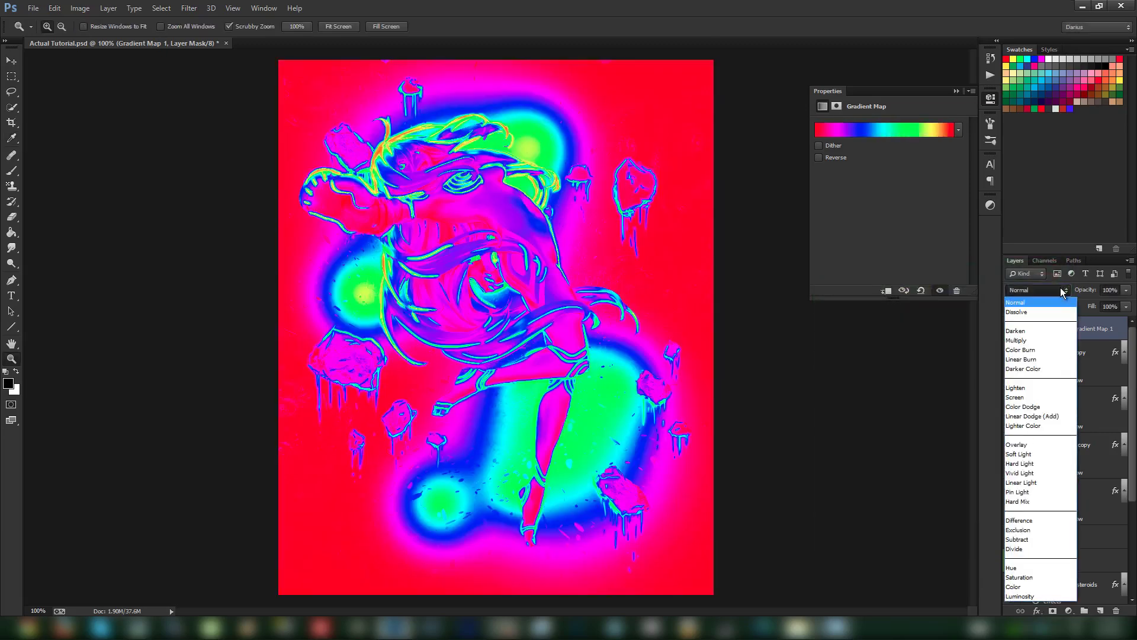
{"action": "left_click", "coordinate": [1048, 407]}
{"action": "left_click_drag", "start_coordinate": [1077, 292], "coordinate": [959, 295]}
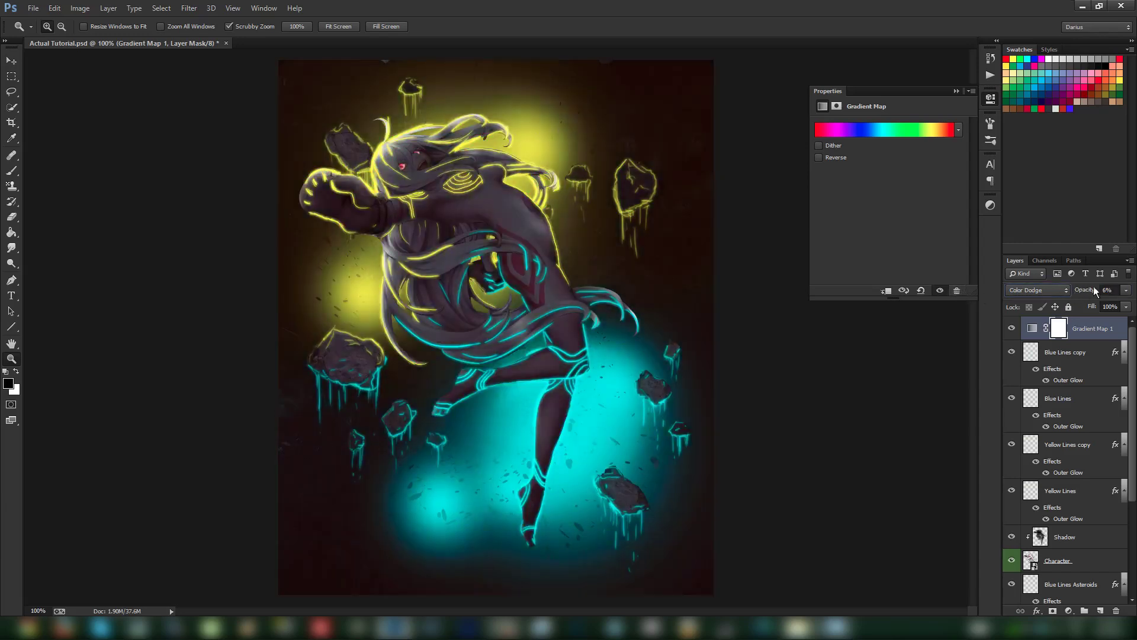
{"action": "left_click", "coordinate": [1114, 287]}
{"action": "left_click", "coordinate": [1100, 334]}
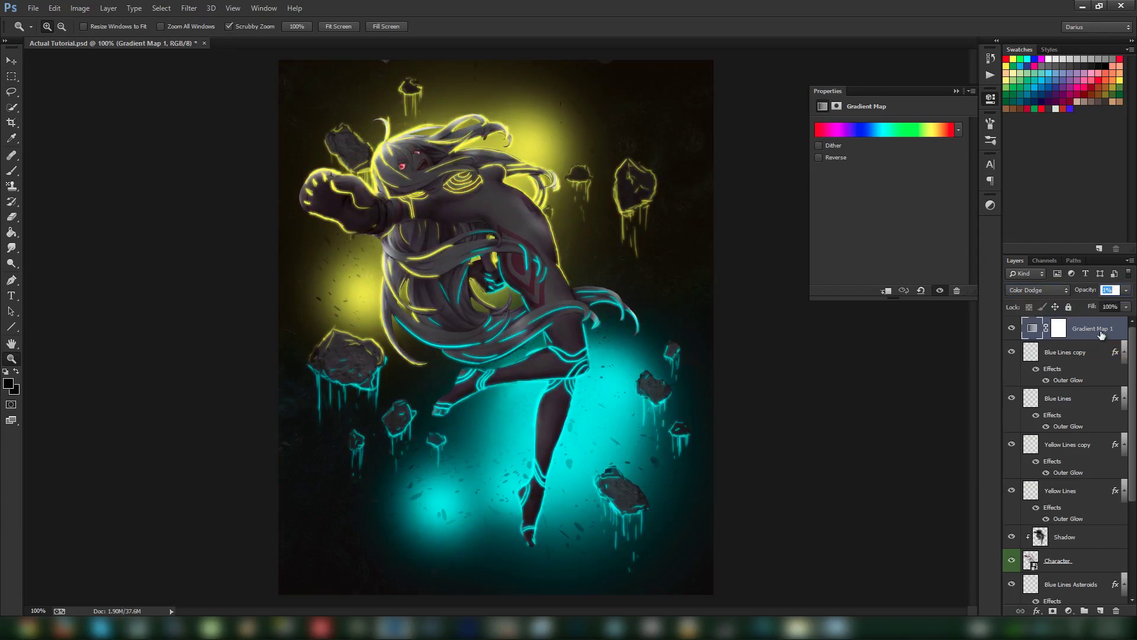
{"action": "key", "text": "ctrl+s"}
- Create a new layer above the Gradient Map, fill it with the merged artwork using Apply Image, and save the document
{"action": "left_click", "coordinate": [1103, 610]}
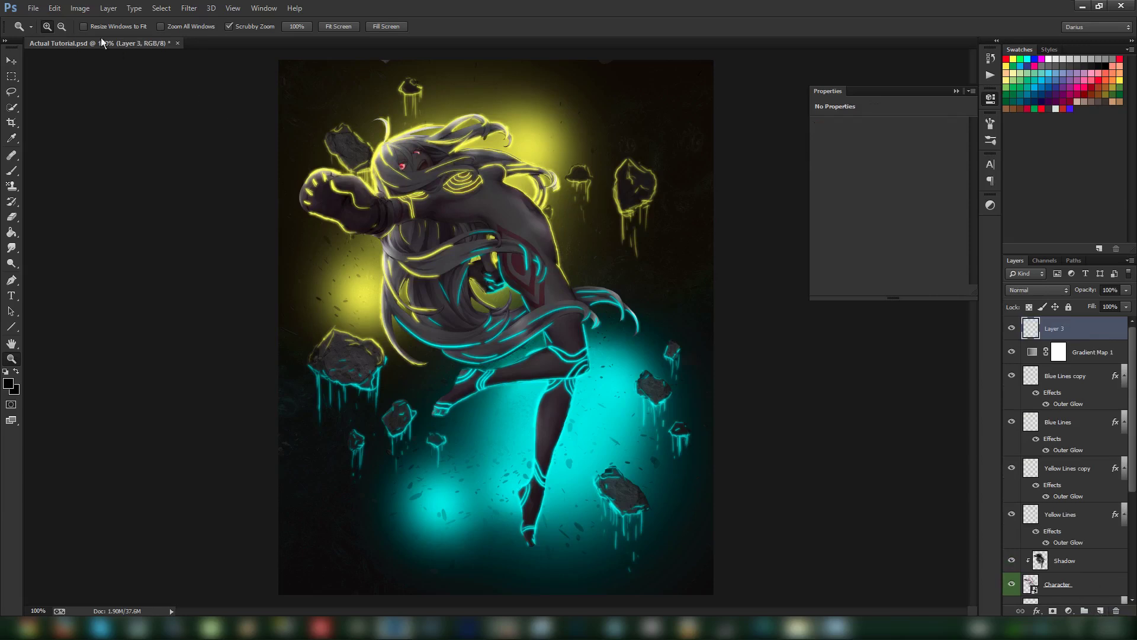
{"action": "left_click", "coordinate": [79, 9]}
{"action": "left_click", "coordinate": [119, 178]}
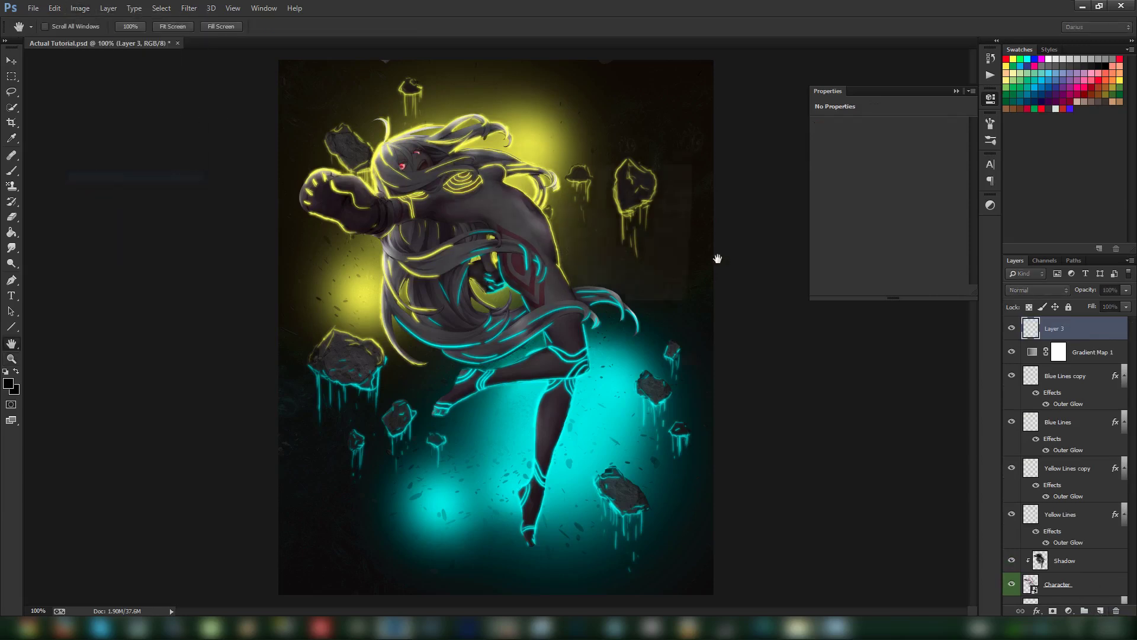
{"action": "left_click", "coordinate": [672, 184]}
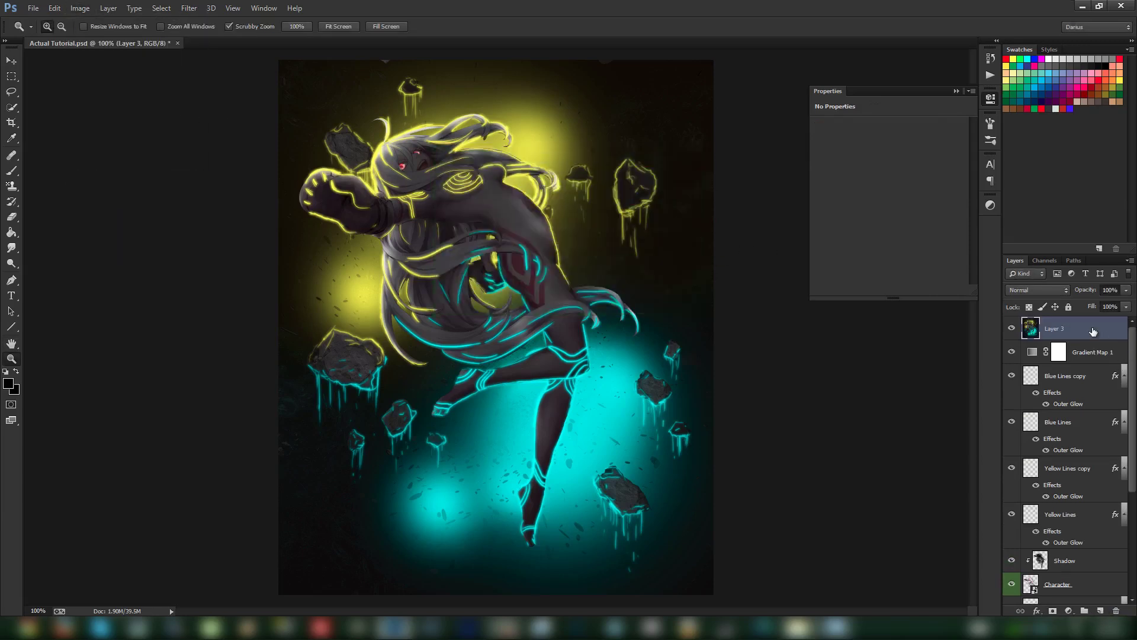
{"action": "key", "text": "ctrl+s"}
{"action": "left_click", "coordinate": [189, 7]}
{"action": "mouse_move", "coordinate": [290, 280]}
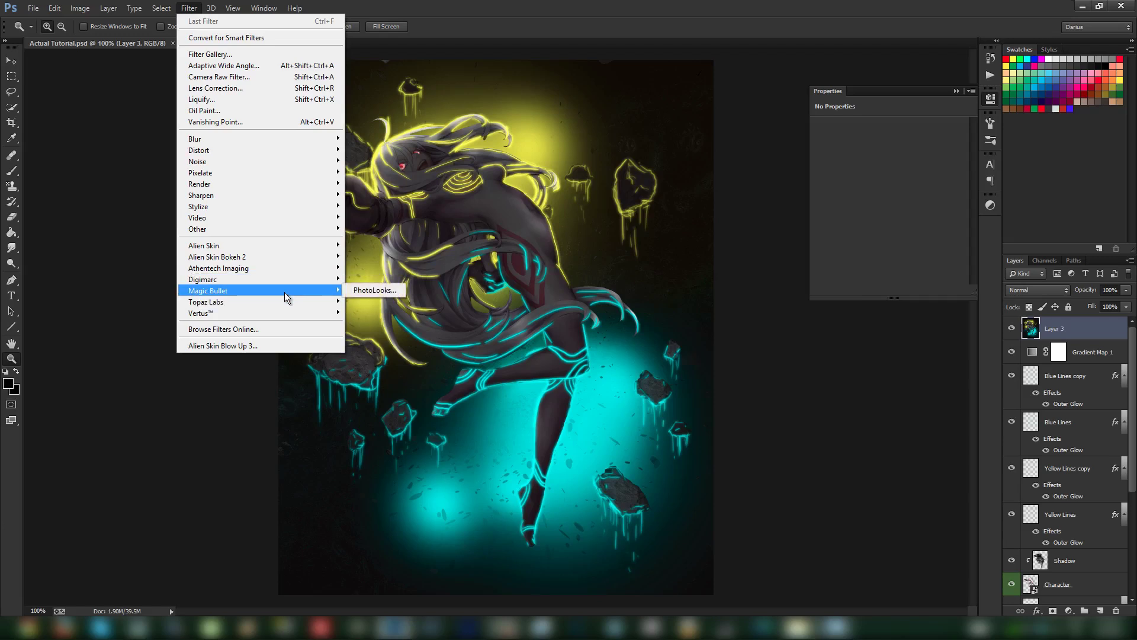
{"action": "left_click", "coordinate": [1076, 337]}
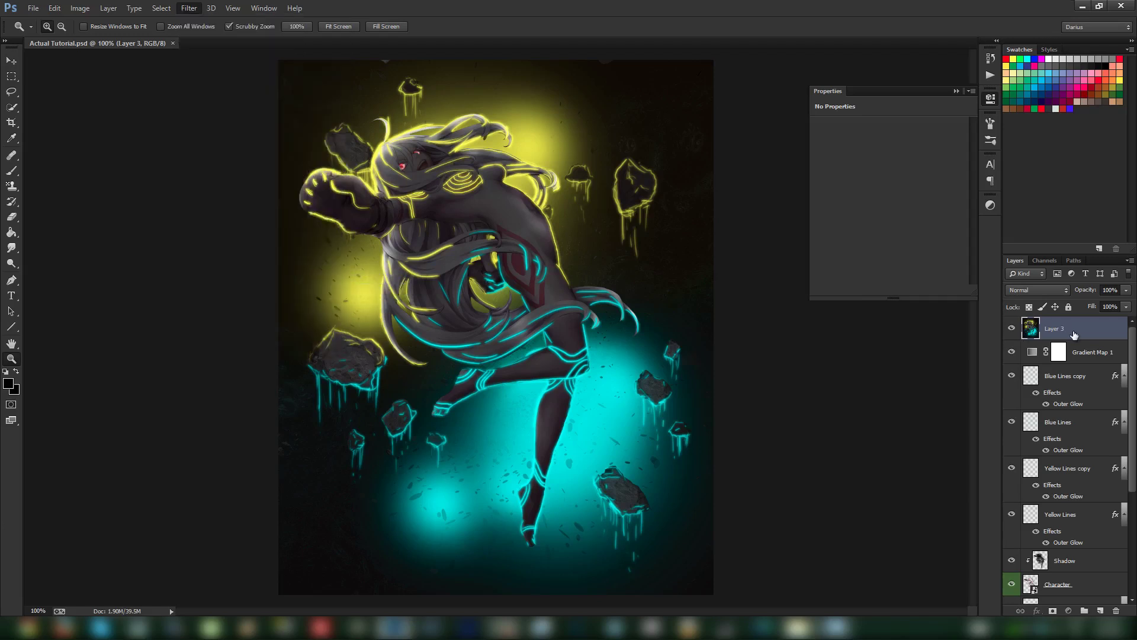
{"action": "left_click", "coordinate": [188, 7]}
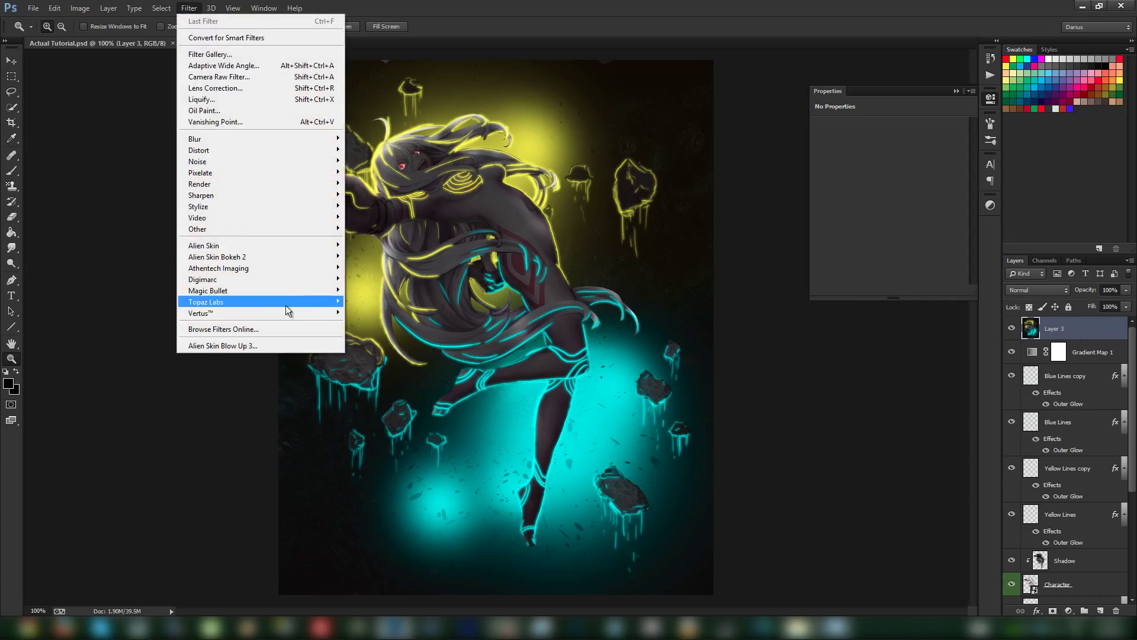
{"action": "left_click", "coordinate": [1077, 336]}
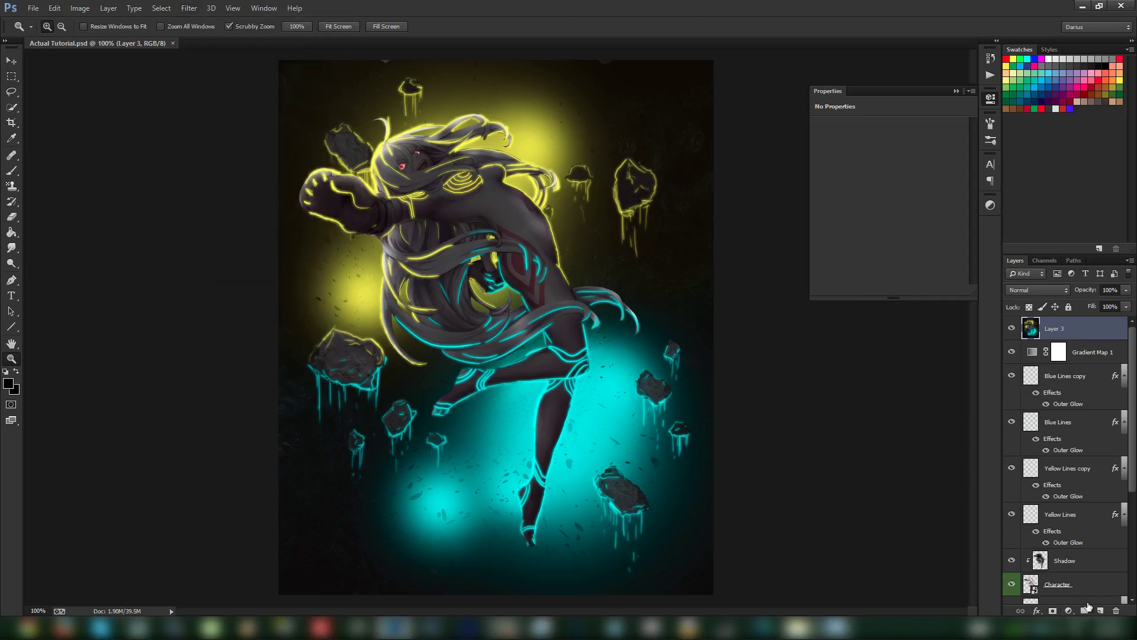
- Try a Photo Filter adjustment with Warming Filter (85) at about 34% density over the merged artwork, and delete it
{"action": "left_click", "coordinate": [1069, 610]}
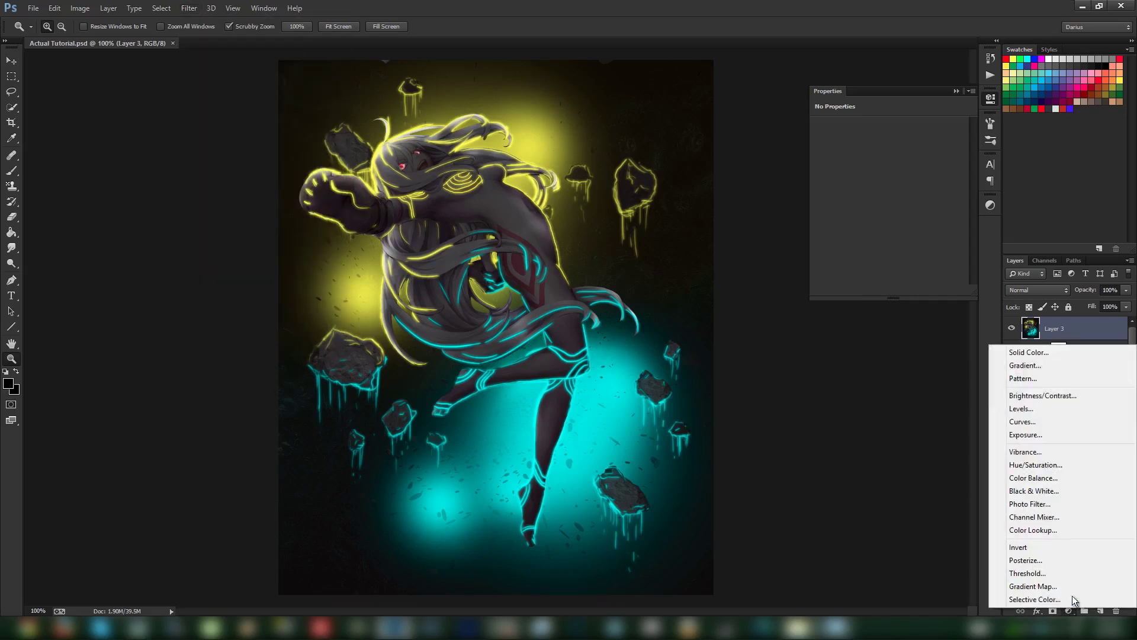
{"action": "left_click", "coordinate": [1071, 504]}
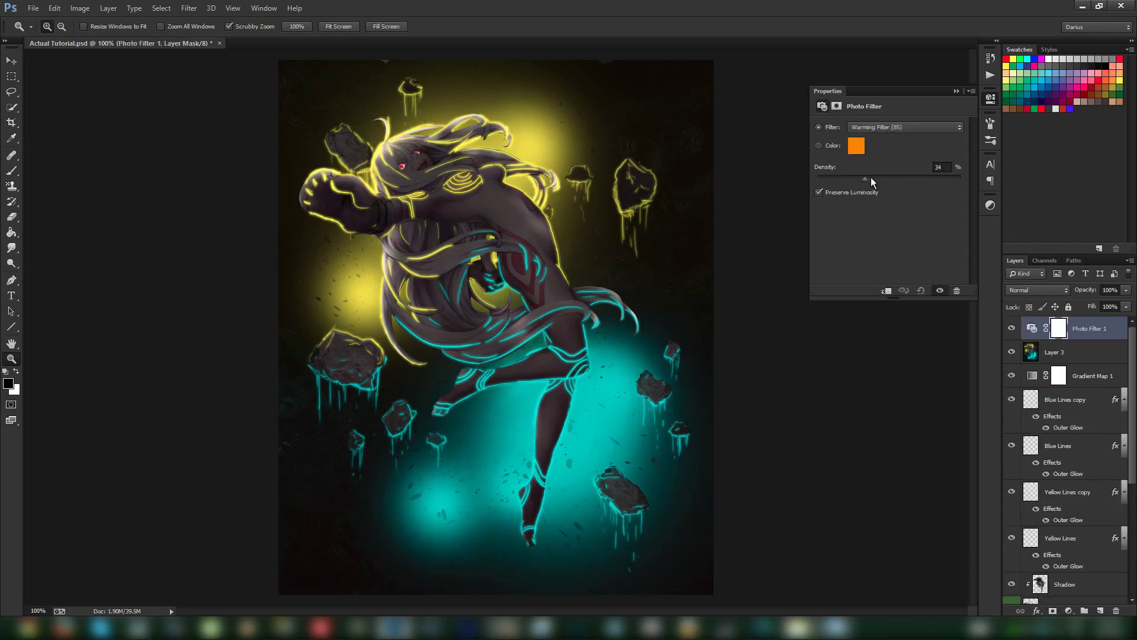
{"action": "left_click_drag", "start_coordinate": [884, 177], "coordinate": [868, 179]}
{"action": "left_click", "coordinate": [956, 91]}
{"action": "scroll", "coordinate": [509, 293], "scroll_direction": "down", "scroll_amount": 2}
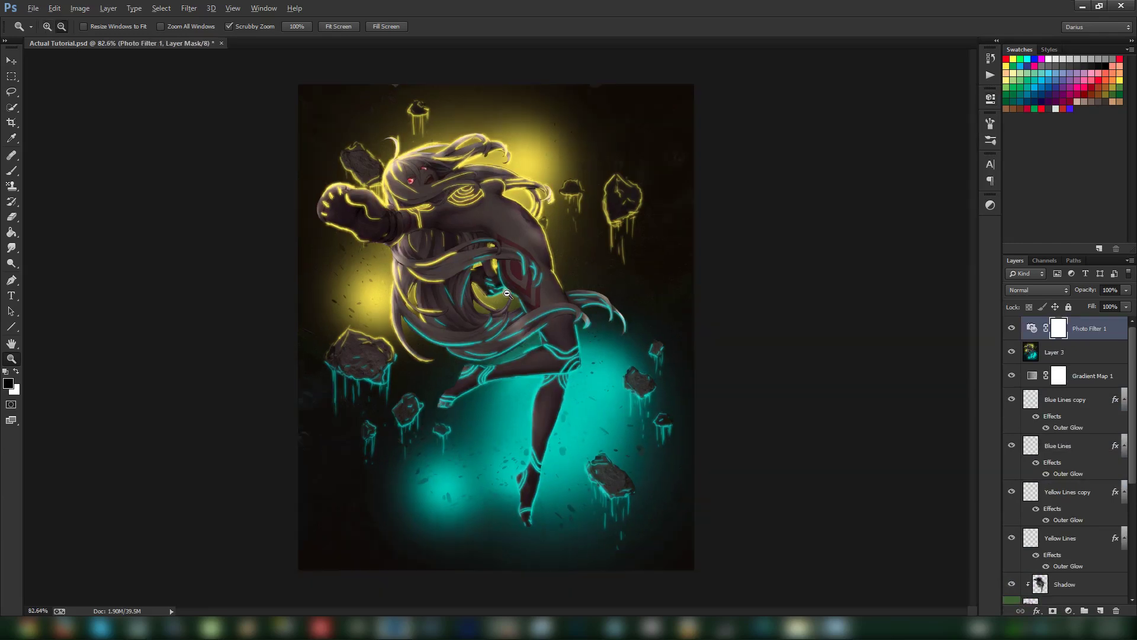
{"action": "scroll", "coordinate": [509, 294], "scroll_direction": "up", "scroll_amount": 2}
{"action": "scroll", "coordinate": [575, 312], "scroll_direction": "down", "scroll_amount": 1}
{"action": "key", "text": "Delete"}
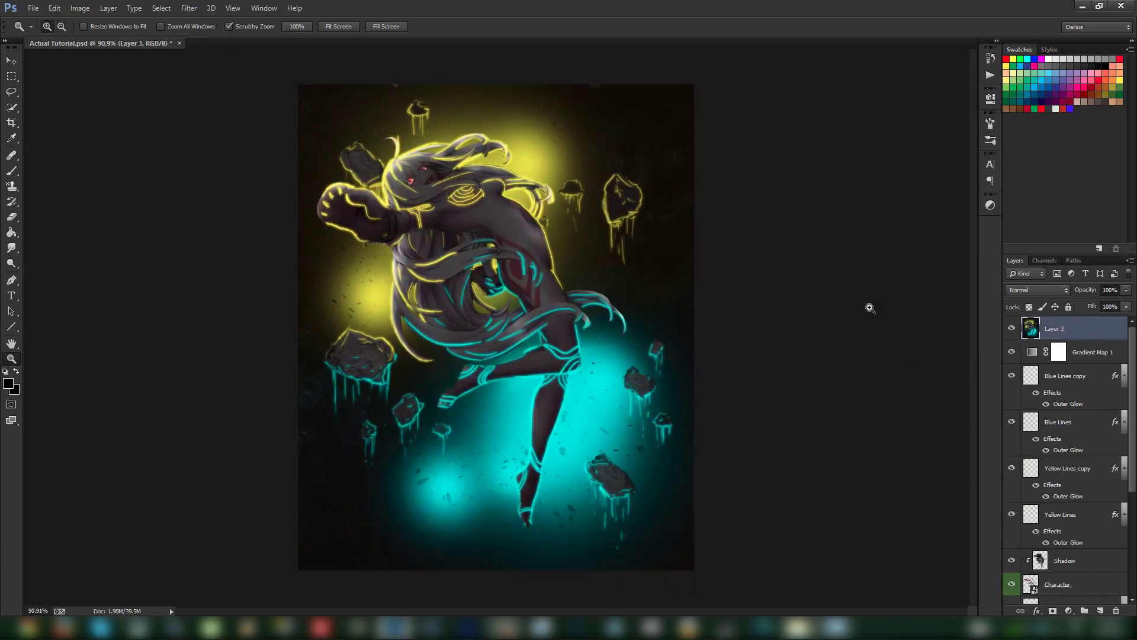
- Apply the Warm look from Magic Bullet PhotoLooks to the merged artwork layer
{"action": "left_click", "coordinate": [189, 8]}
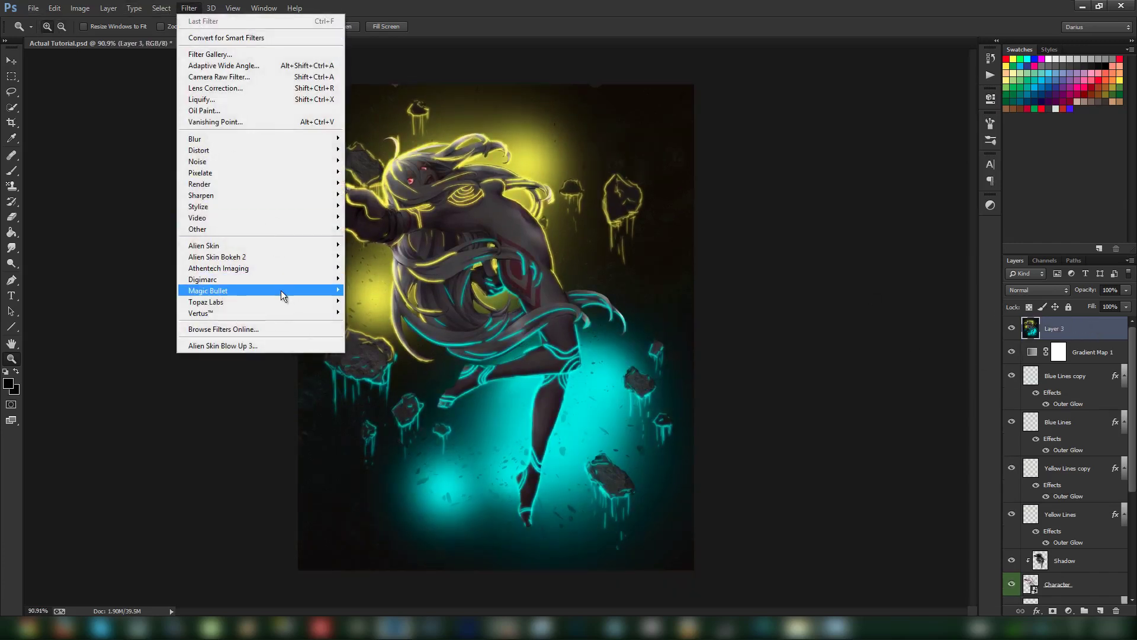
{"action": "mouse_move", "coordinate": [281, 290]}
{"action": "left_click", "coordinate": [355, 291]}
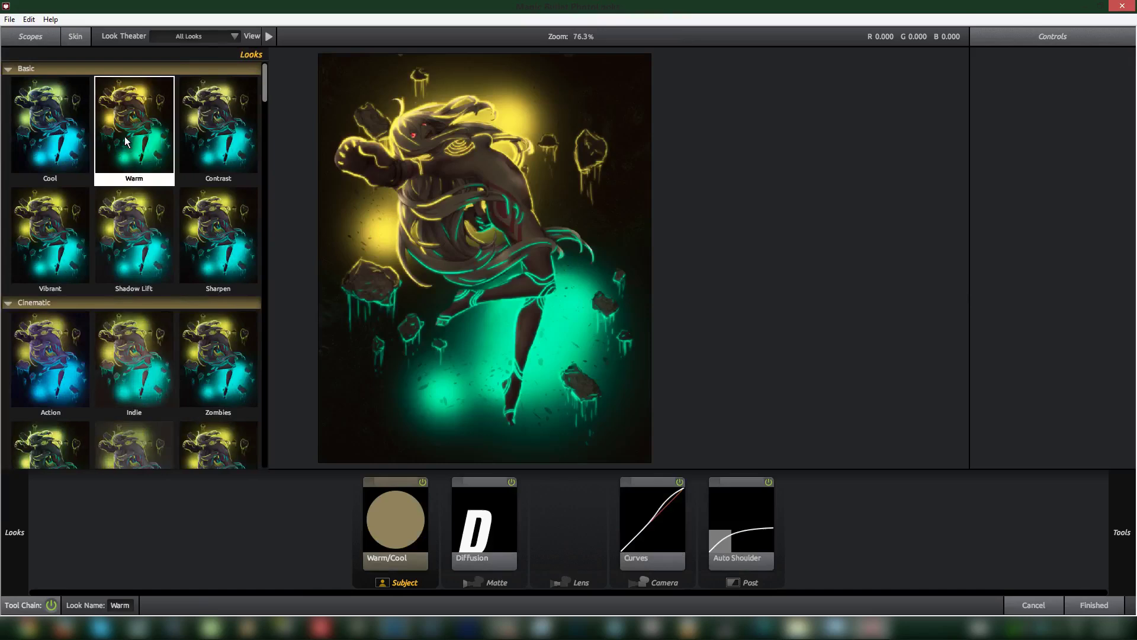
{"action": "left_click", "coordinate": [1102, 606]}
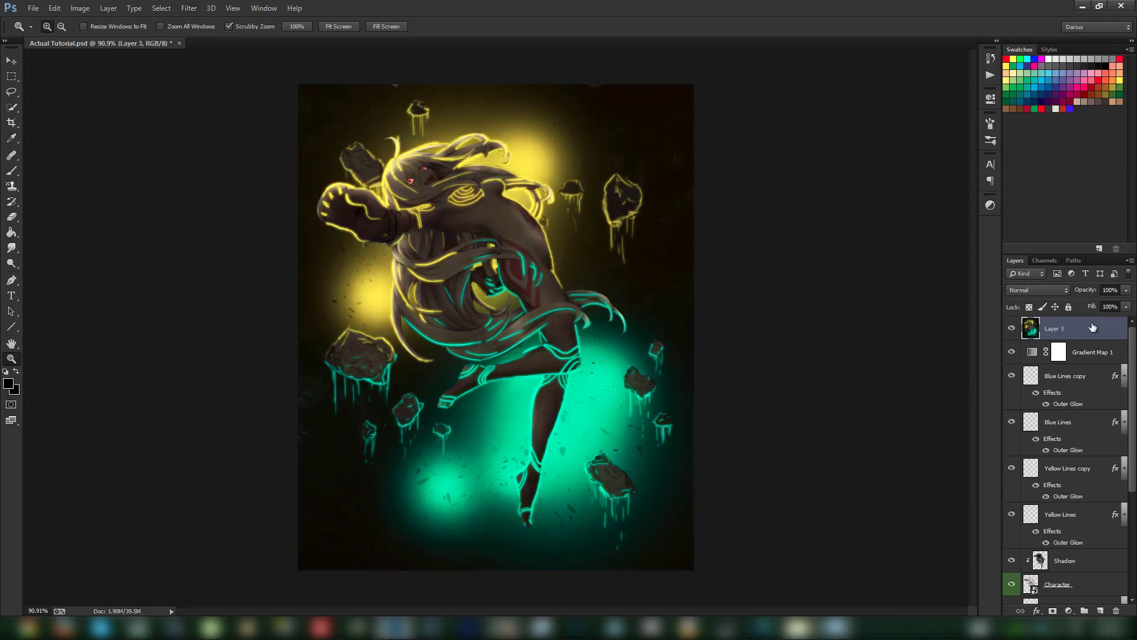
{"action": "left_click", "coordinate": [300, 28]}
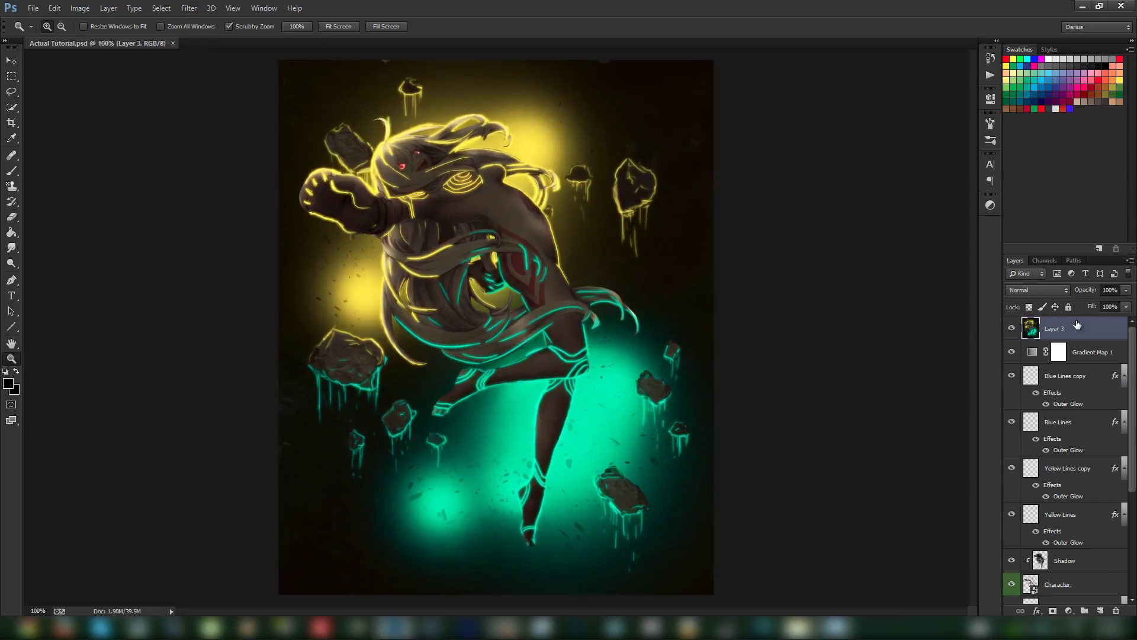
- Duplicate the warm-graded merged layer and sharpen the copy, blending it at 68% opacity
{"action": "key", "text": "ctrl+j"}
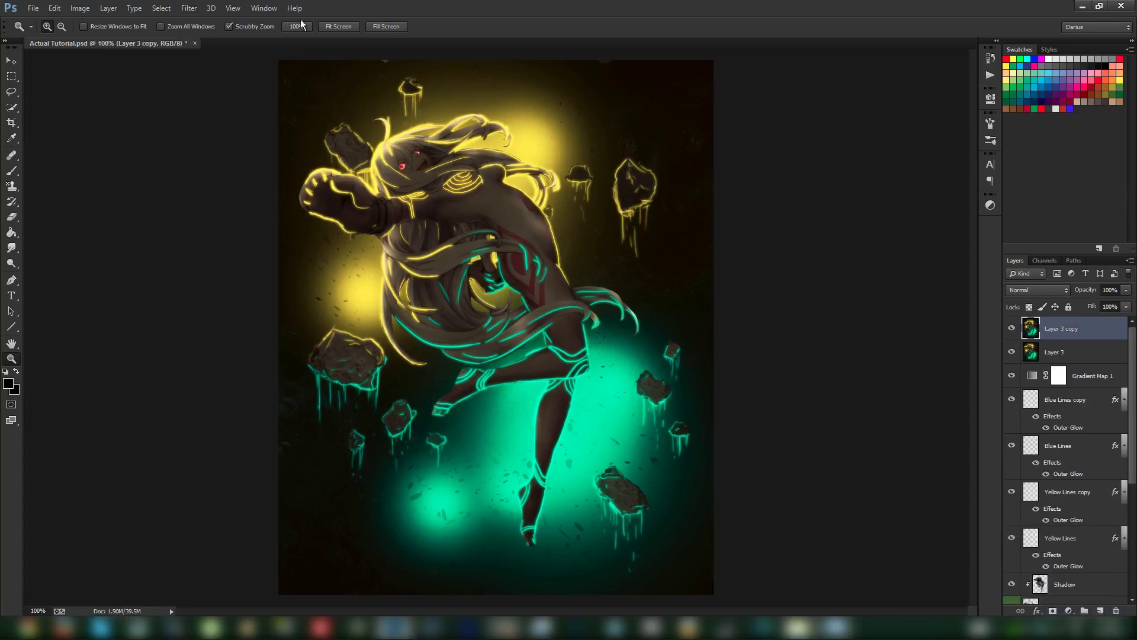
{"action": "left_click", "coordinate": [189, 8]}
{"action": "mouse_move", "coordinate": [261, 179]}
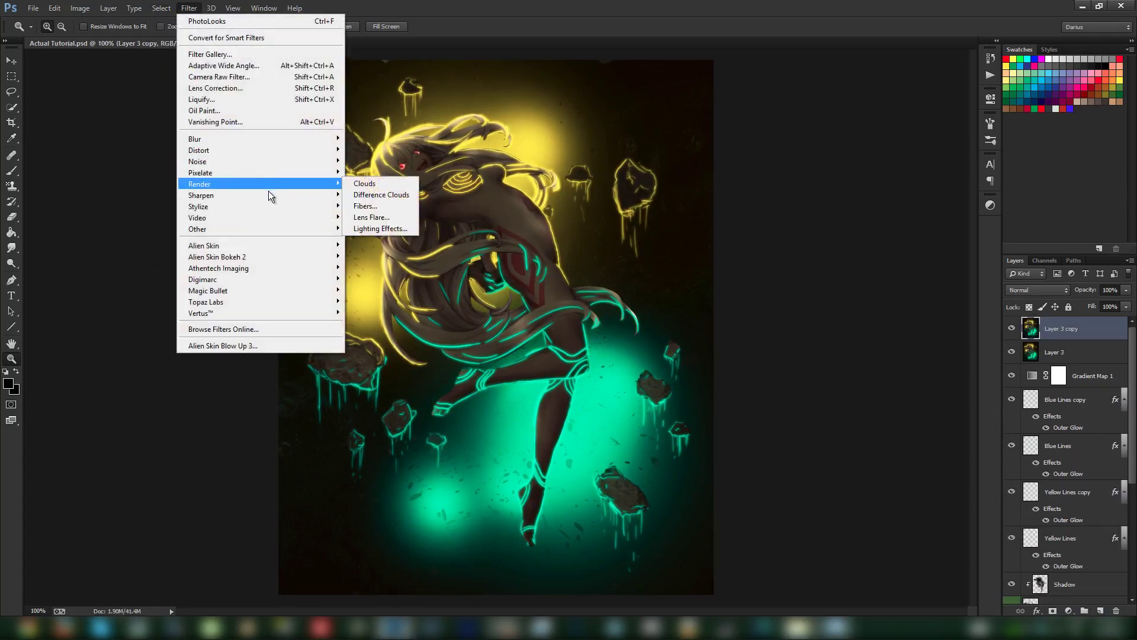
{"action": "left_click", "coordinate": [371, 206]}
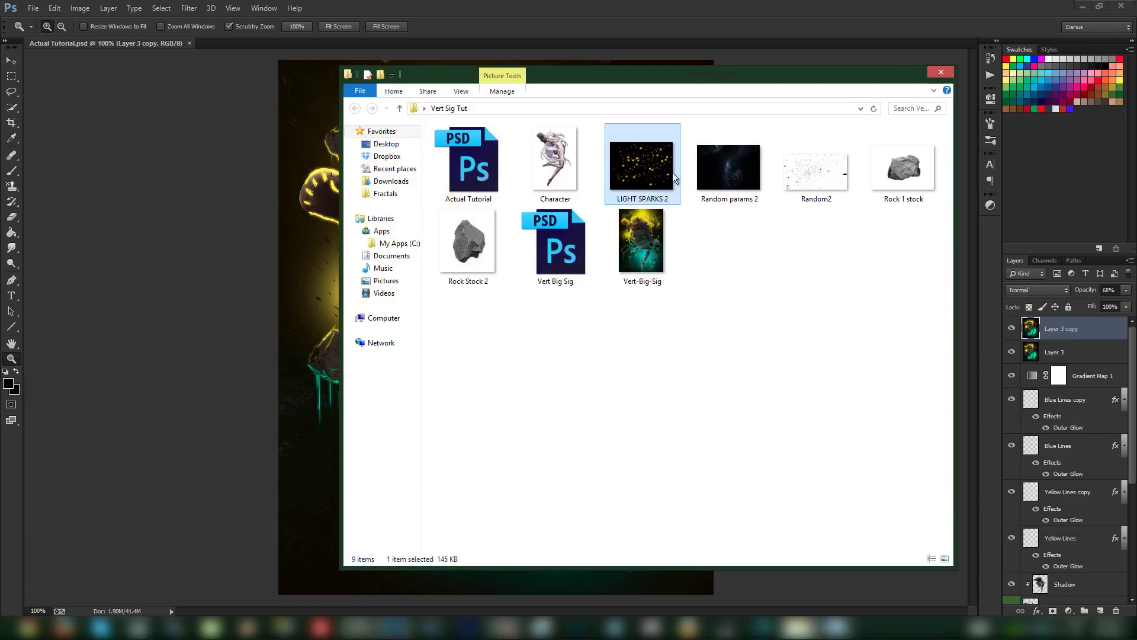
- Place the LIGHT SPARKS 2 image rotated about -94° on top of the artwork, blend it with Screen, and shift it slightly upward
{"action": "left_click_drag", "start_coordinate": [626, 179], "coordinate": [305, 301]}
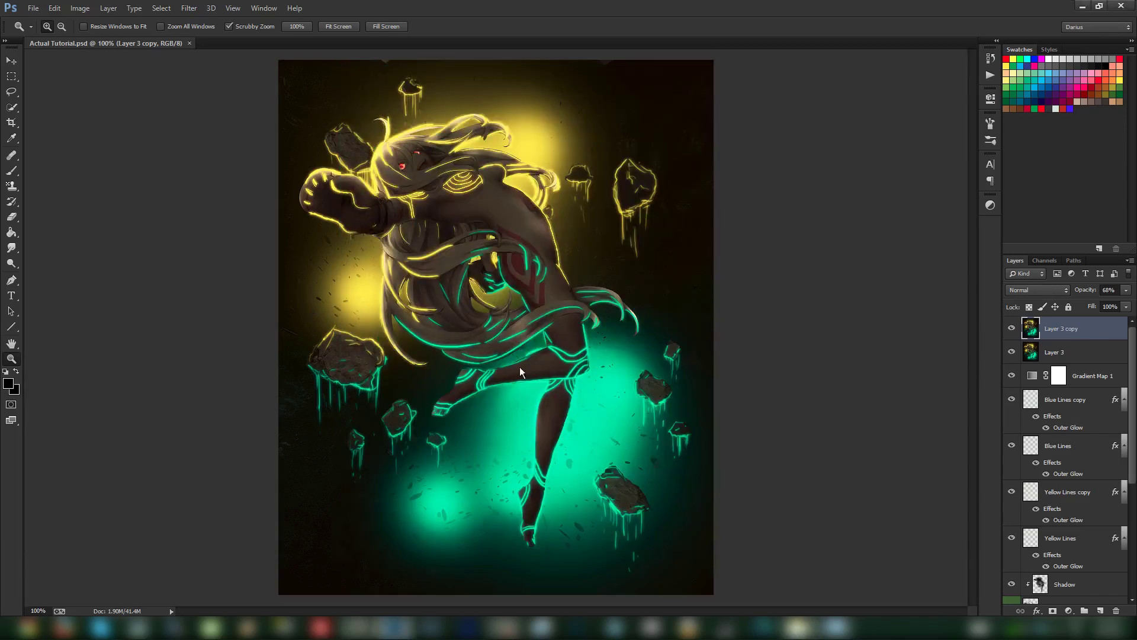
{"action": "left_click_drag", "start_coordinate": [739, 354], "coordinate": [526, 143]}
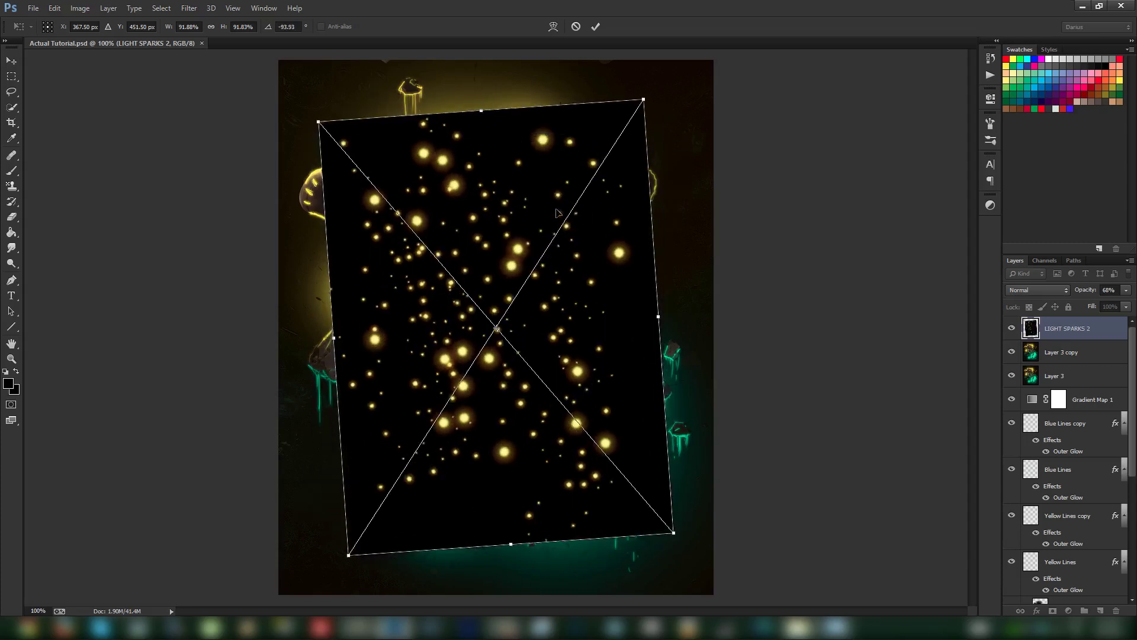
{"action": "key", "text": "Return"}
{"action": "left_click", "coordinate": [1064, 290]}
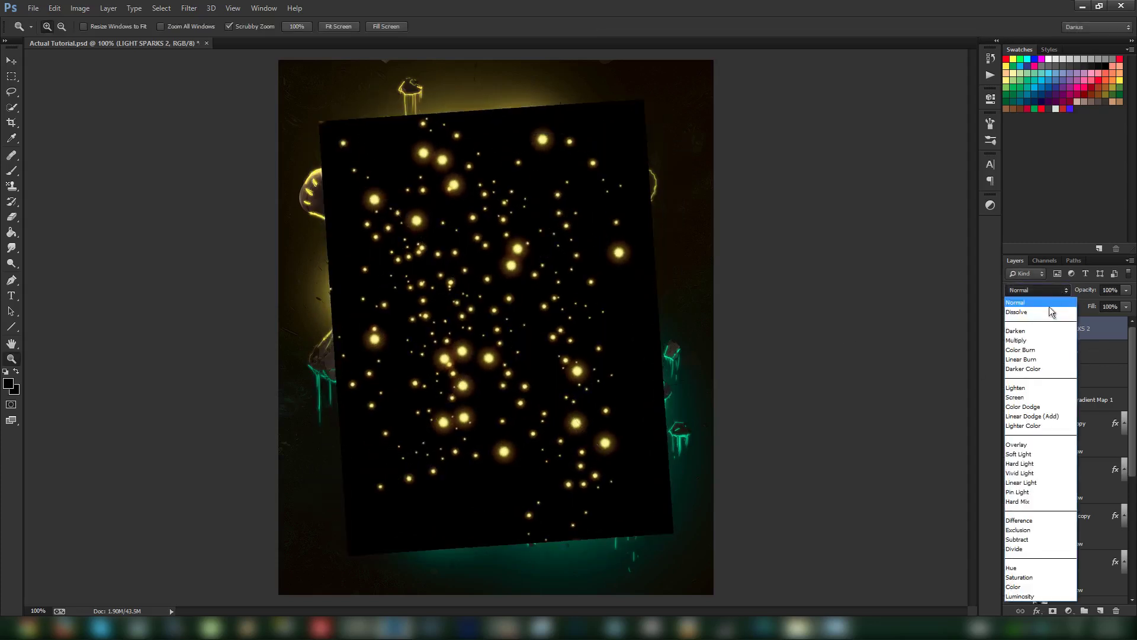
{"action": "left_click", "coordinate": [1025, 397]}
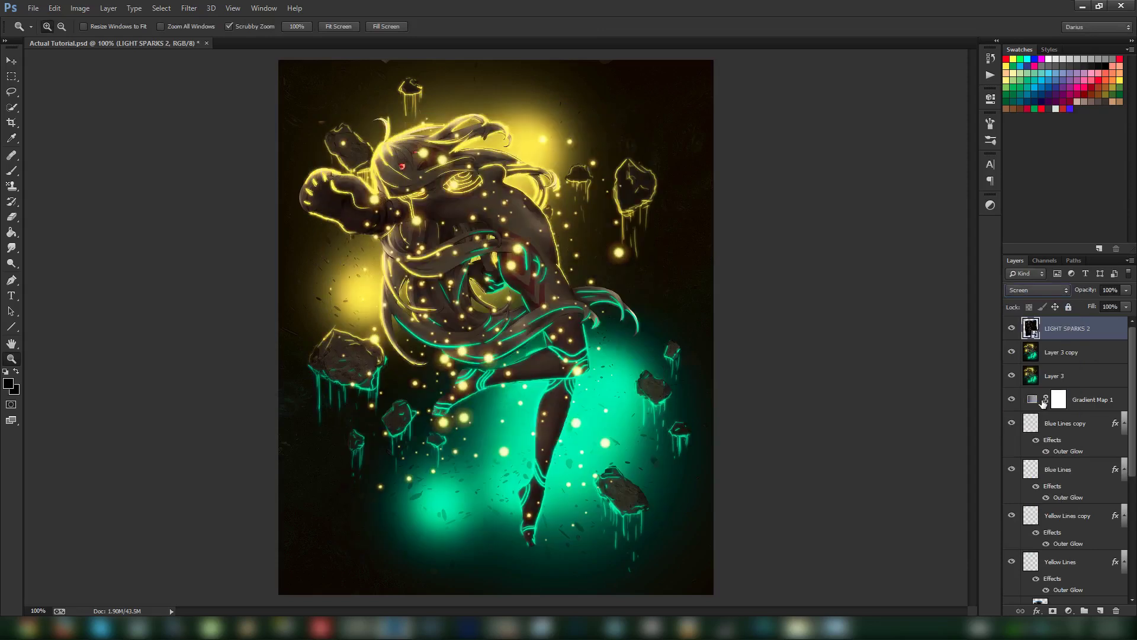
{"action": "left_click_drag", "start_coordinate": [558, 310], "coordinate": [560, 286]}
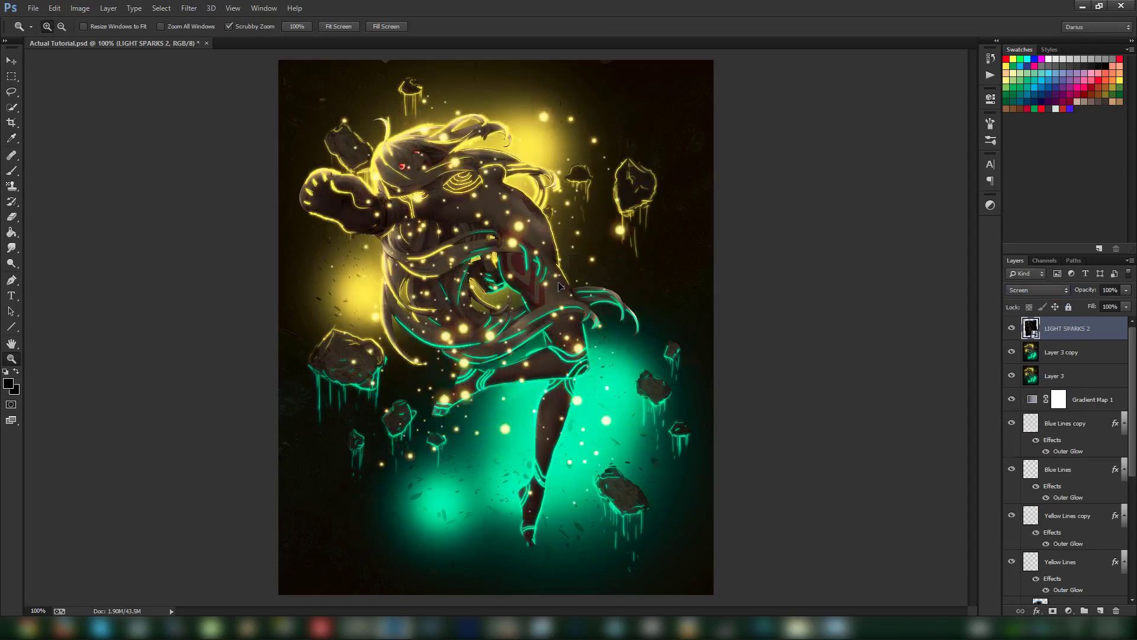
- Add a layer mask to the LIGHT SPARKS 2 layer and set up a 15 px brush with 88% hardness
{"action": "left_click", "coordinate": [1052, 611]}
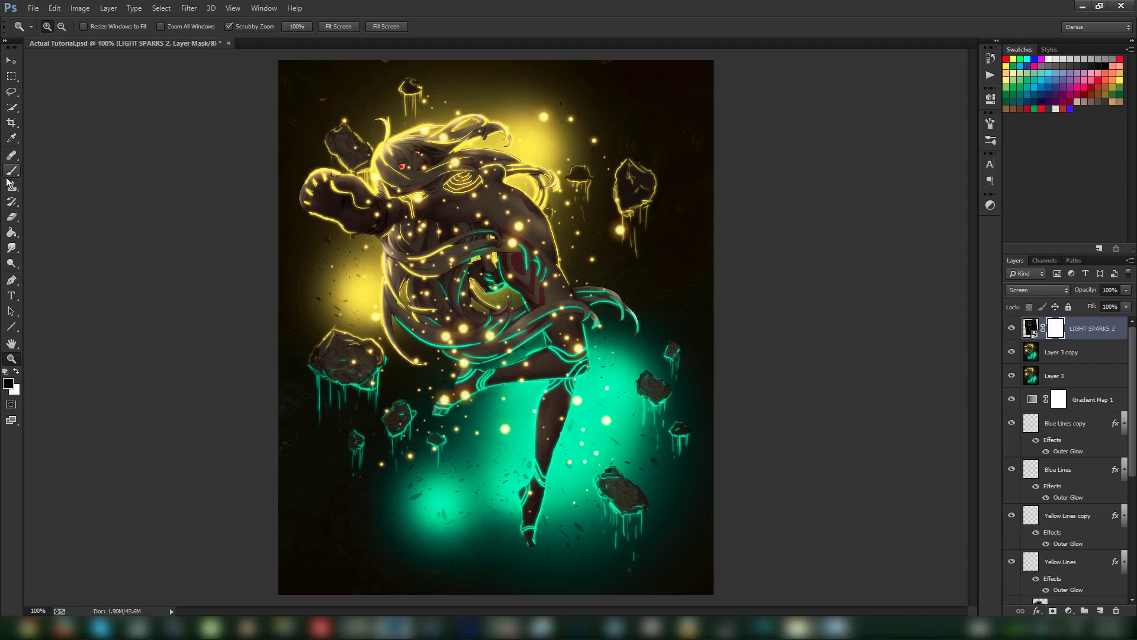
{"action": "left_click", "coordinate": [11, 170]}
{"action": "right_click", "coordinate": [499, 218]}
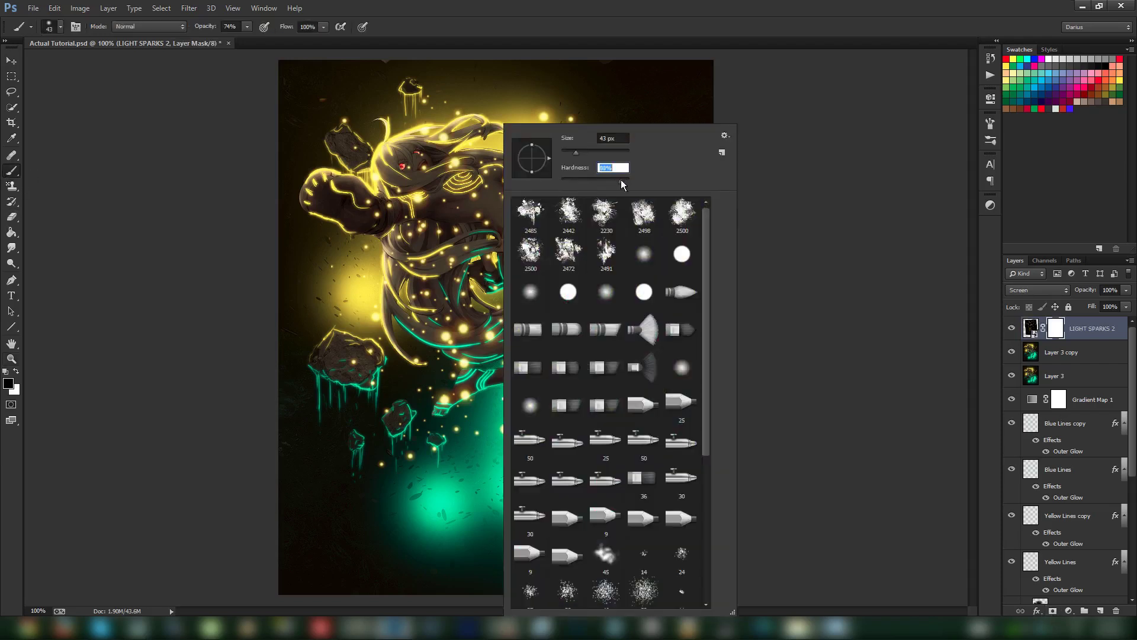
{"action": "left_click_drag", "start_coordinate": [574, 150], "coordinate": [567, 151]}
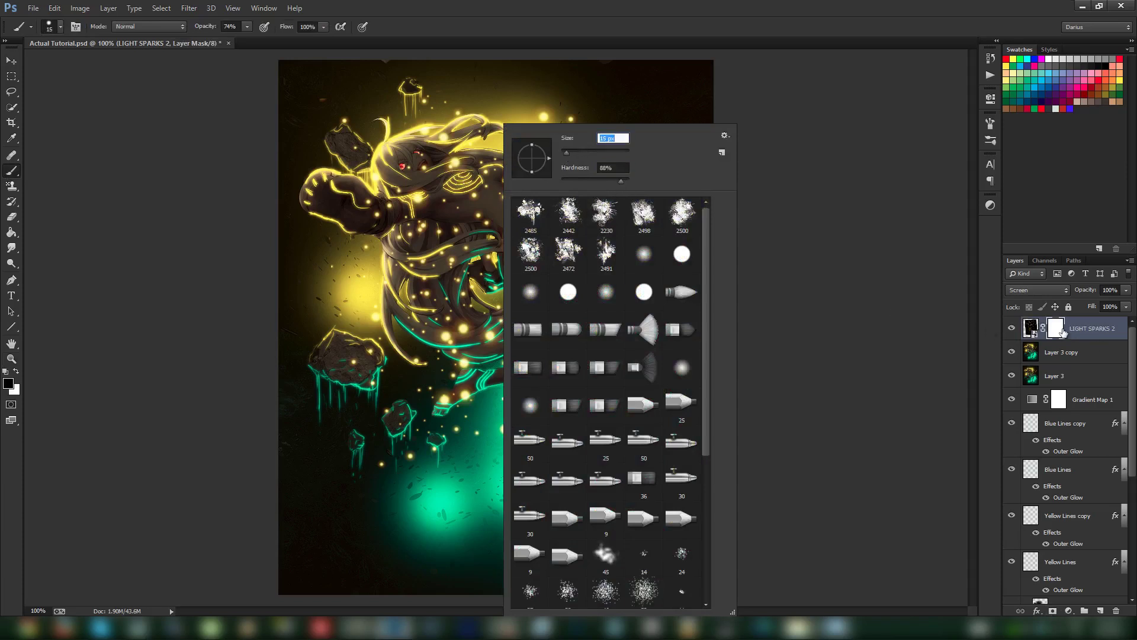
{"action": "key", "text": "Return"}
- Try masking out sparks over the character with the brush at 74% opacity, and undo the strokes
{"action": "mouse_move", "coordinate": [500, 222]}
{"action": "left_mouse_down"}
{"action": "mouse_move", "coordinate": [513, 238]}
{"action": "mouse_move", "coordinate": [519, 228]}
{"action": "left_mouse_up"}
{"action": "mouse_move", "coordinate": [466, 181]}
{"action": "left_mouse_down"}
{"action": "mouse_move", "coordinate": [454, 165]}
{"action": "mouse_move", "coordinate": [468, 167]}
{"action": "mouse_move", "coordinate": [427, 152]}
{"action": "left_mouse_up"}
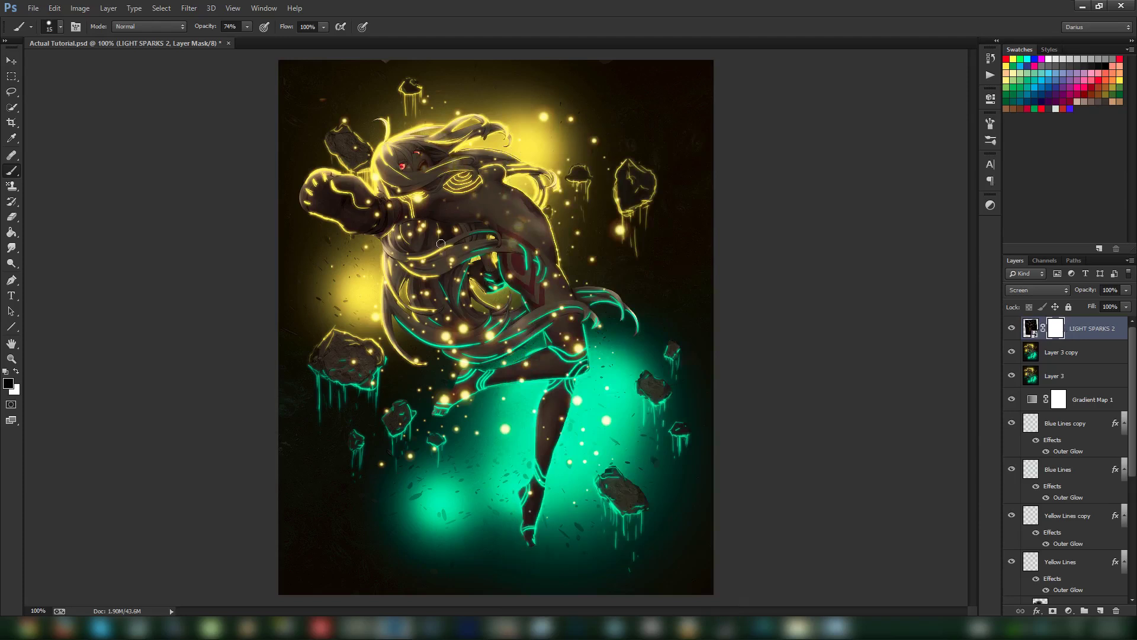
{"action": "mouse_move", "coordinate": [463, 323]}
{"action": "left_mouse_down"}
{"action": "mouse_move", "coordinate": [492, 336]}
{"action": "mouse_move", "coordinate": [453, 335]}
{"action": "left_mouse_up"}
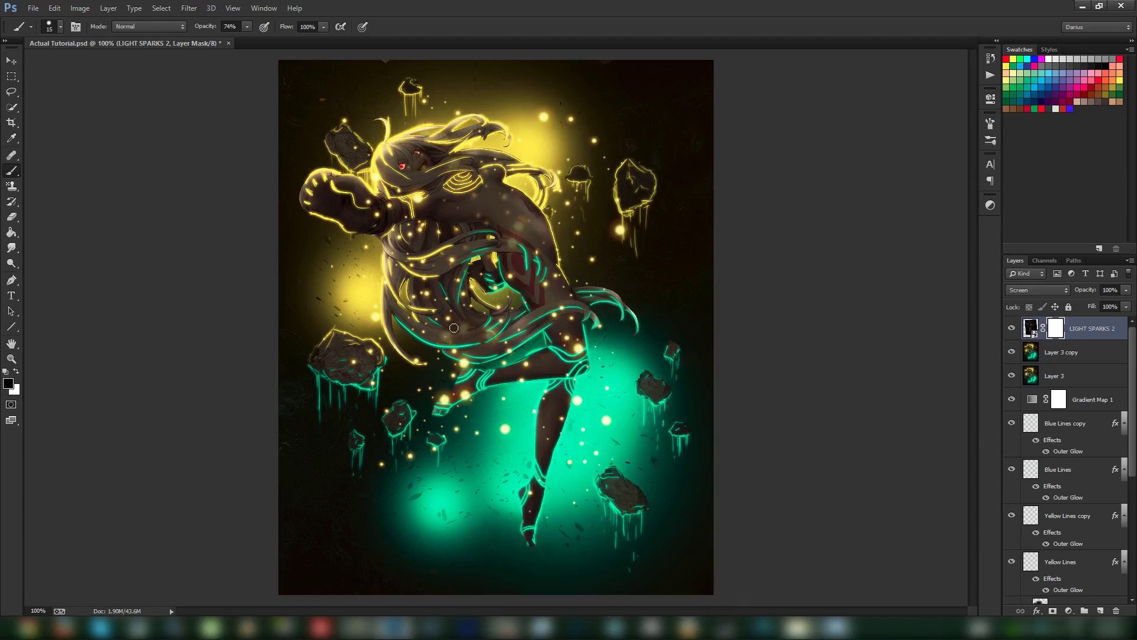
{"action": "key", "text": "ctrl+alt+z"}
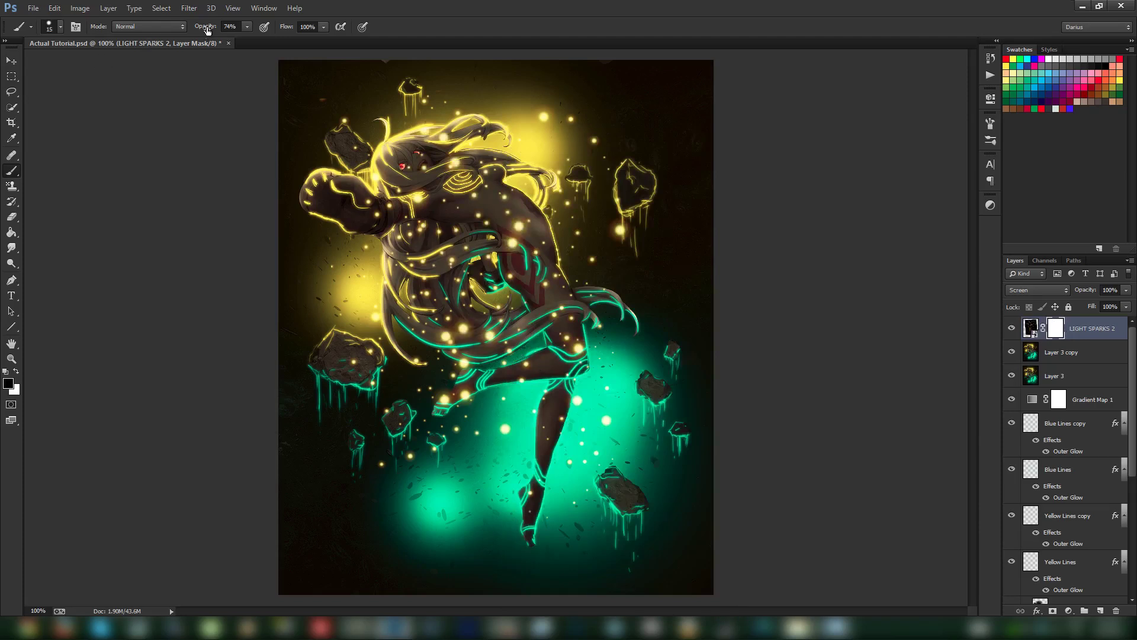
- Set the brush opacity to 100% and mask out the sparks covering the character's body and hair and the large upper rock
{"action": "key", "text": "Return"}
{"action": "mouse_move", "coordinate": [531, 254]}
{"action": "left_mouse_down"}
{"action": "mouse_move", "coordinate": [513, 234]}
{"action": "mouse_move", "coordinate": [523, 235]}
{"action": "mouse_move", "coordinate": [502, 200]}
{"action": "mouse_move", "coordinate": [501, 216]}
{"action": "mouse_move", "coordinate": [468, 199]}
{"action": "mouse_move", "coordinate": [500, 179]}
{"action": "mouse_move", "coordinate": [427, 153]}
{"action": "mouse_move", "coordinate": [411, 164]}
{"action": "mouse_move", "coordinate": [383, 157]}
{"action": "mouse_move", "coordinate": [387, 181]}
{"action": "mouse_move", "coordinate": [482, 216]}
{"action": "mouse_move", "coordinate": [497, 243]}
{"action": "mouse_move", "coordinate": [438, 220]}
{"action": "mouse_move", "coordinate": [446, 216]}
{"action": "mouse_move", "coordinate": [451, 243]}
{"action": "mouse_move", "coordinate": [432, 247]}
{"action": "mouse_move", "coordinate": [436, 289]}
{"action": "mouse_move", "coordinate": [418, 296]}
{"action": "mouse_move", "coordinate": [433, 326]}
{"action": "mouse_move", "coordinate": [496, 348]}
{"action": "mouse_move", "coordinate": [472, 332]}
{"action": "mouse_move", "coordinate": [453, 341]}
{"action": "mouse_move", "coordinate": [516, 322]}
{"action": "left_mouse_up"}
{"action": "mouse_move", "coordinate": [437, 305]}
{"action": "left_mouse_down"}
{"action": "mouse_move", "coordinate": [466, 304]}
{"action": "mouse_move", "coordinate": [466, 284]}
{"action": "left_mouse_up"}
{"action": "left_click_drag", "start_coordinate": [411, 247], "coordinate": [388, 205]}
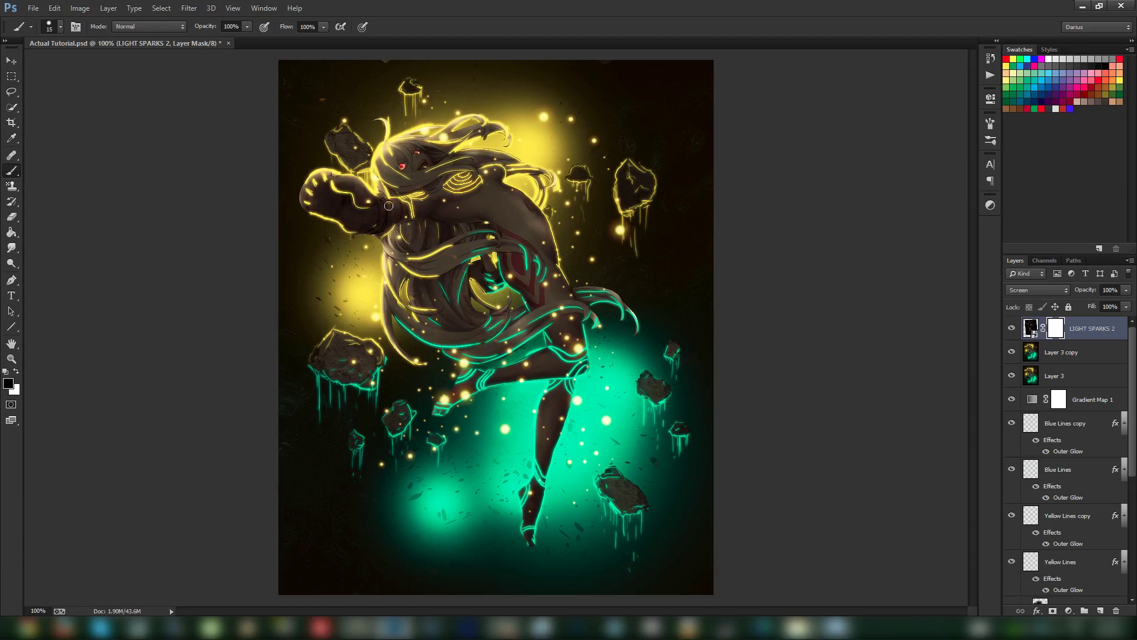
{"action": "mouse_move", "coordinate": [465, 330]}
{"action": "left_mouse_down"}
{"action": "mouse_move", "coordinate": [476, 391]}
{"action": "mouse_move", "coordinate": [463, 388]}
{"action": "mouse_move", "coordinate": [531, 383]}
{"action": "mouse_move", "coordinate": [524, 372]}
{"action": "mouse_move", "coordinate": [543, 355]}
{"action": "mouse_move", "coordinate": [560, 364]}
{"action": "mouse_move", "coordinate": [573, 309]}
{"action": "mouse_move", "coordinate": [559, 288]}
{"action": "mouse_move", "coordinate": [564, 310]}
{"action": "mouse_move", "coordinate": [539, 301]}
{"action": "mouse_move", "coordinate": [532, 284]}
{"action": "mouse_move", "coordinate": [488, 259]}
{"action": "mouse_move", "coordinate": [498, 248]}
{"action": "mouse_move", "coordinate": [558, 261]}
{"action": "mouse_move", "coordinate": [622, 247]}
{"action": "mouse_move", "coordinate": [629, 235]}
{"action": "mouse_move", "coordinate": [618, 212]}
{"action": "left_mouse_up"}
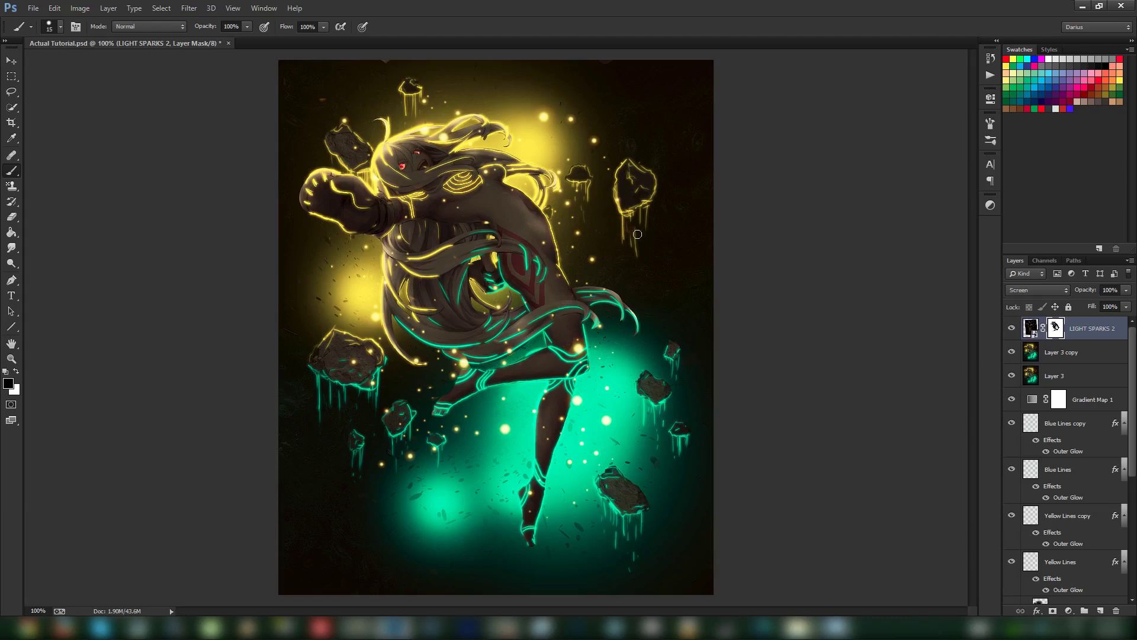
- Mask out the sparks on the yellow glow behind the head and, with a 26 px brush, on the legs, and save the document
{"action": "mouse_move", "coordinate": [548, 109]}
{"action": "left_mouse_down"}
{"action": "mouse_move", "coordinate": [542, 118]}
{"action": "mouse_move", "coordinate": [554, 116]}
{"action": "left_mouse_up"}
{"action": "key", "text": "bracketright"}
{"action": "left_click", "coordinate": [572, 347]}
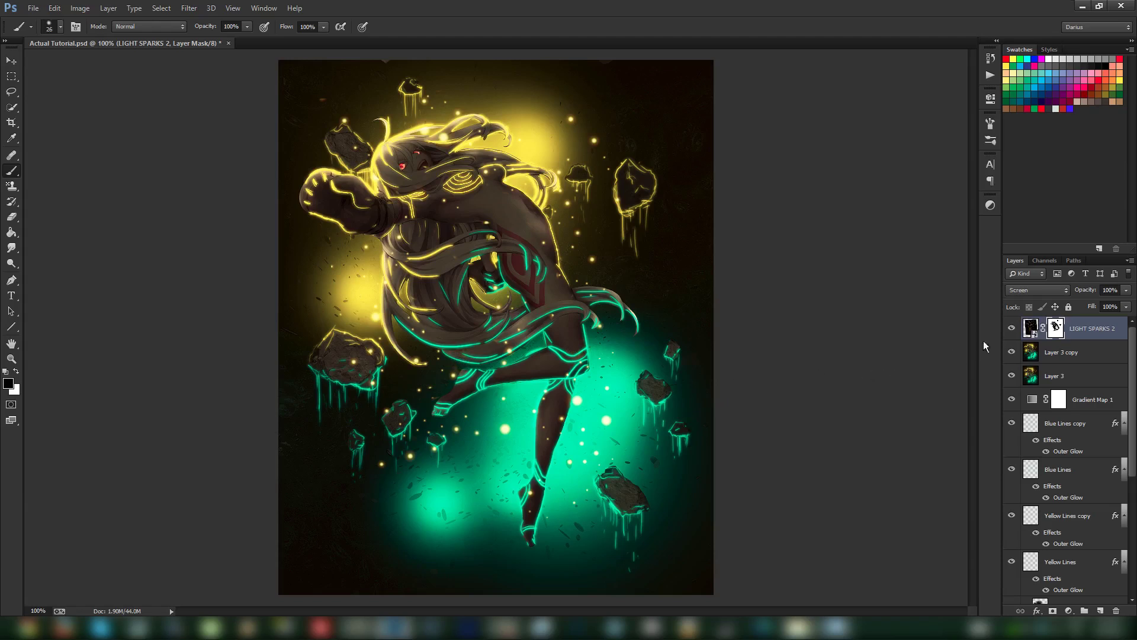
{"action": "key", "text": "ctrl+s"}
- Create a new layer clipped to LIGHT SPARKS 2, set its blend mode to Color, and rename it Color
{"action": "left_click", "coordinate": [1099, 610]}
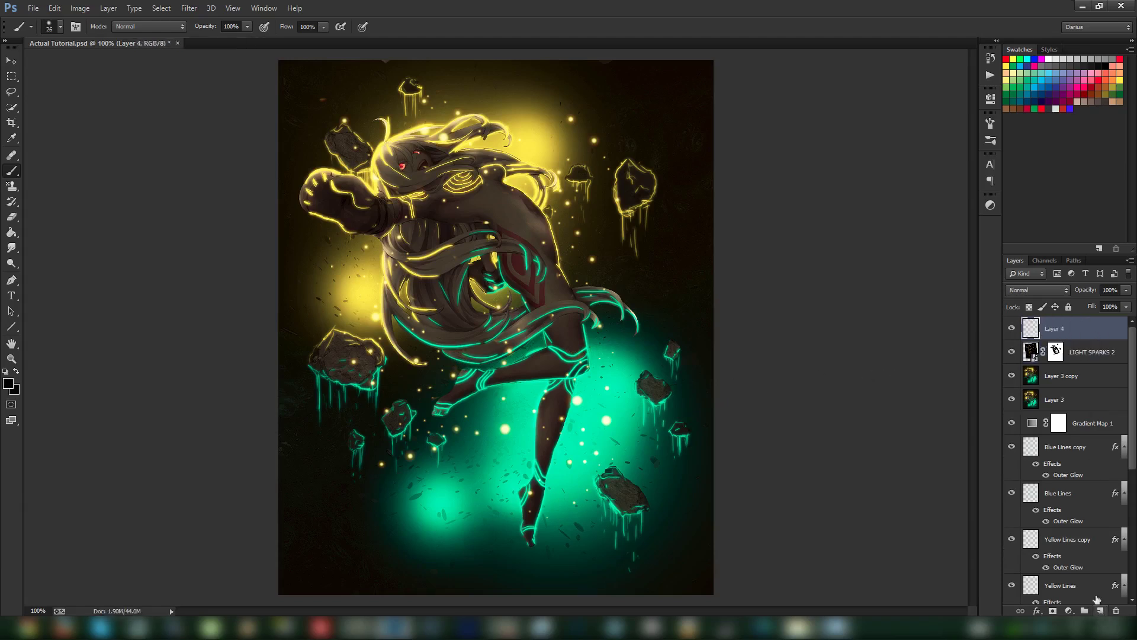
{"action": "right_click", "coordinate": [1090, 338]}
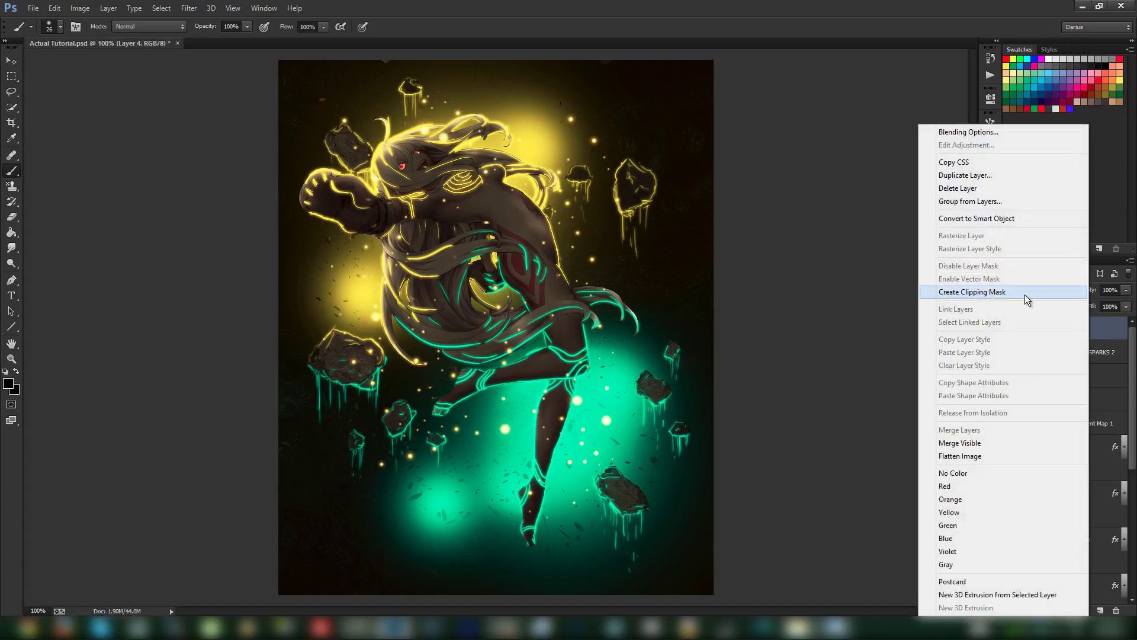
{"action": "left_click", "coordinate": [1025, 294]}
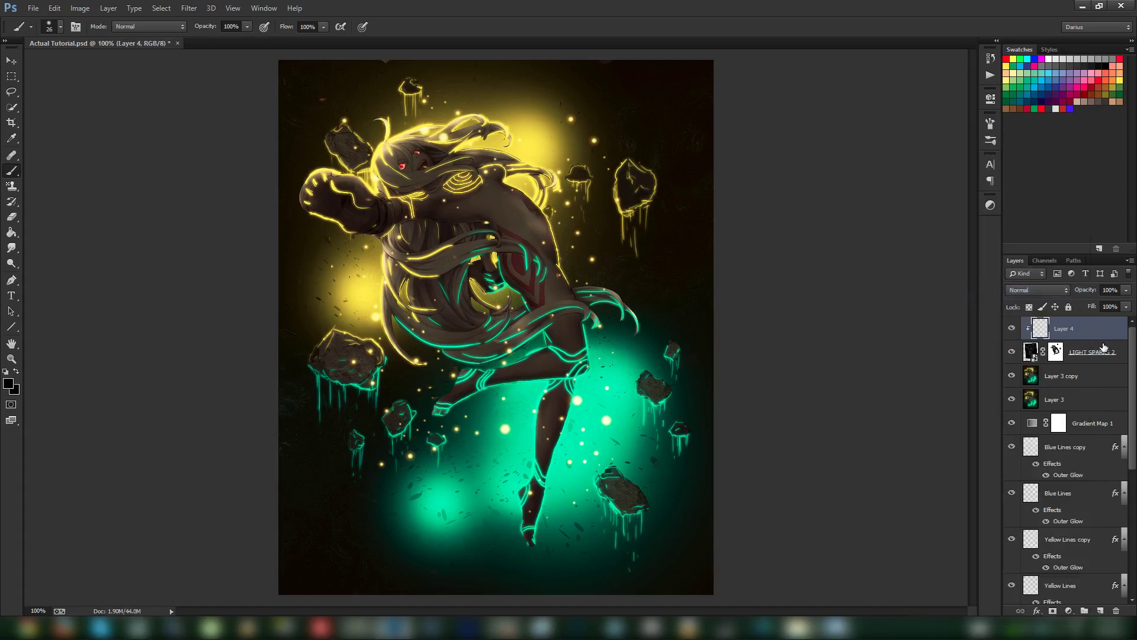
{"action": "left_click", "coordinate": [1054, 290]}
{"action": "left_click", "coordinate": [1043, 586]}
{"action": "double_click", "coordinate": [1069, 330]}
{"action": "type", "text": "Color"}
{"action": "key", "text": "Return"}
- Sample the yellow of the glow, enlarge the soft brush to 419 px, and fill the Color layer with that yellow
{"action": "left_click", "coordinate": [528, 142], "text": "alt"}
{"action": "right_click", "coordinate": [551, 168]}
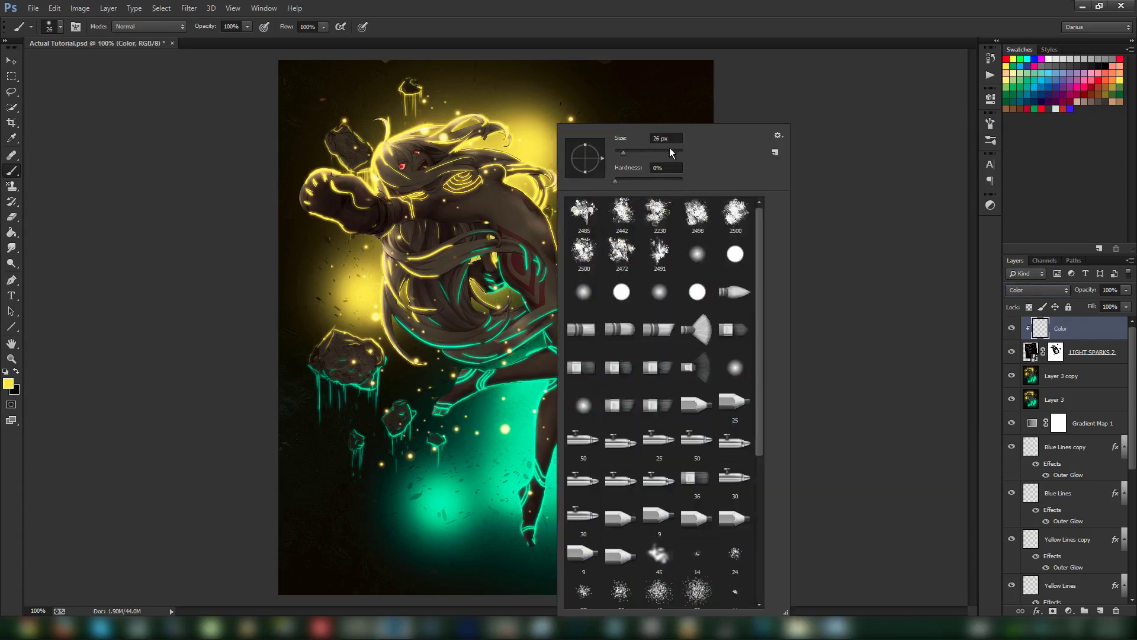
{"action": "left_click_drag", "start_coordinate": [673, 152], "coordinate": [673, 152]}
{"action": "left_click", "coordinate": [1044, 334]}
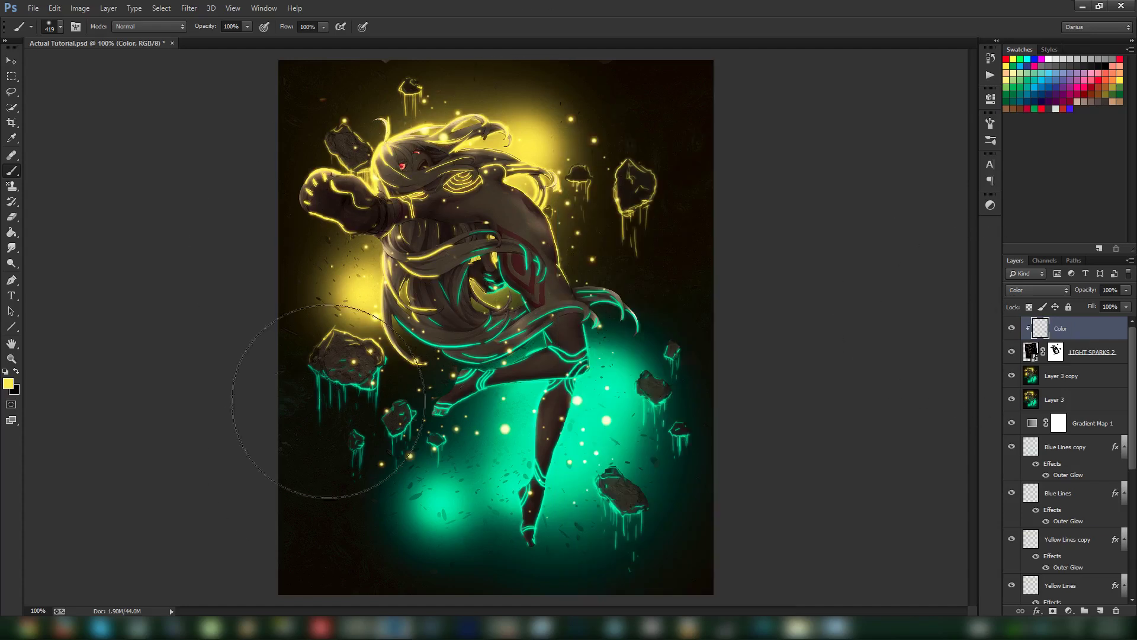
{"action": "key", "text": "alt+BackSpace"}
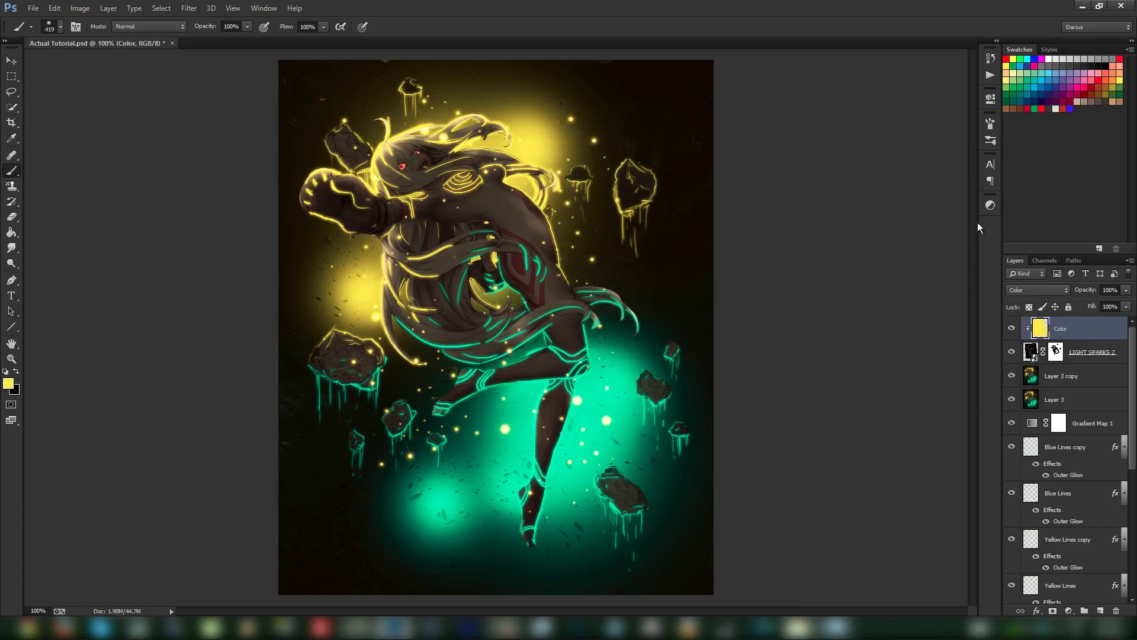
- Paint bright cyan over the lower half of the Color layer to tint the lower sparks, and save the document
{"action": "left_click", "coordinate": [1028, 59]}
{"action": "mouse_move", "coordinate": [686, 495]}
{"action": "left_mouse_down"}
{"action": "mouse_move", "coordinate": [389, 534]}
{"action": "mouse_move", "coordinate": [674, 470]}
{"action": "mouse_move", "coordinate": [466, 444]}
{"action": "mouse_move", "coordinate": [647, 418]}
{"action": "mouse_move", "coordinate": [622, 496]}
{"action": "mouse_move", "coordinate": [292, 406]}
{"action": "mouse_move", "coordinate": [646, 458]}
{"action": "left_mouse_up"}
{"action": "key", "text": "ctrl+s"}
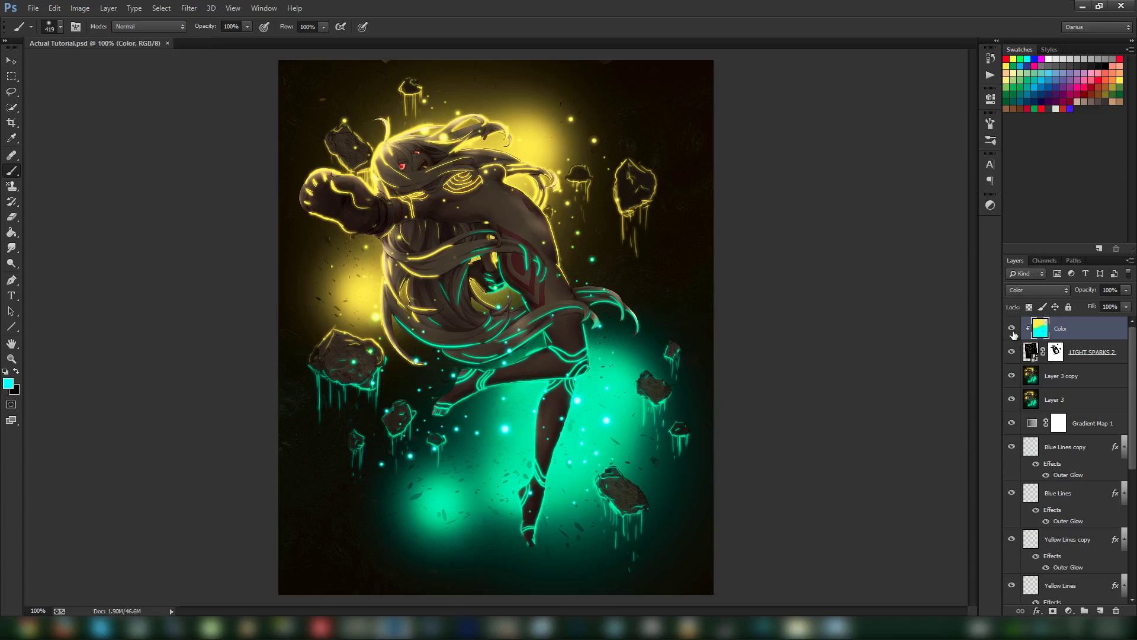
- Compare the artwork with and without the sparks and their Color layer, restore both layers' visibility, and save the document
{"action": "left_click", "coordinate": [1012, 353]}
{"action": "left_click", "coordinate": [1011, 328]}
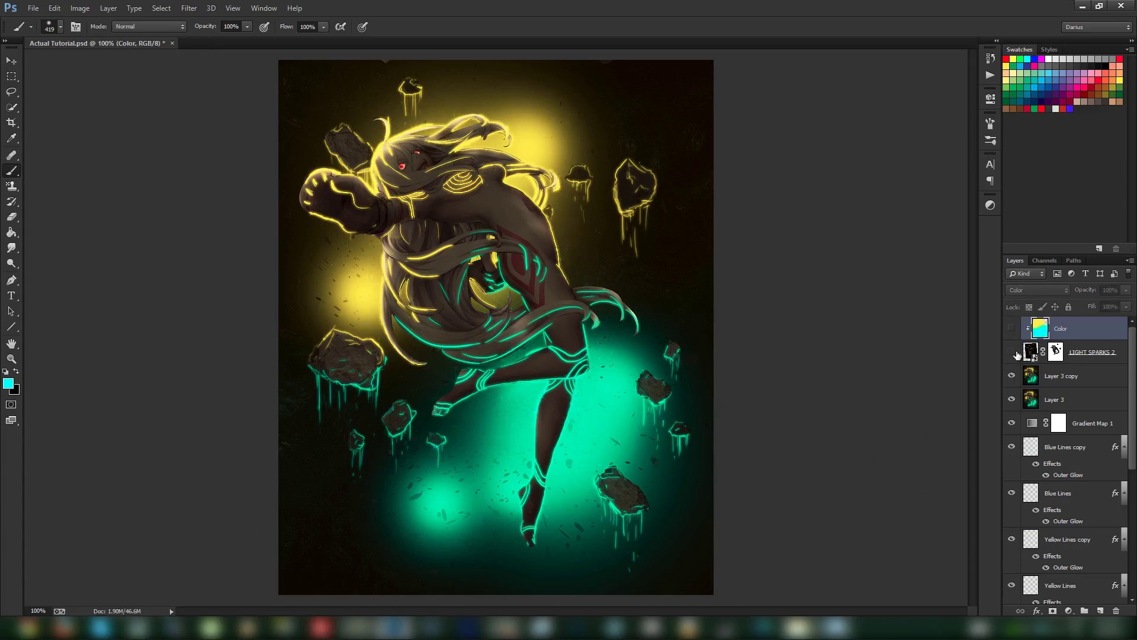
{"action": "left_click", "coordinate": [1012, 353]}
{"action": "left_click", "coordinate": [1011, 328]}
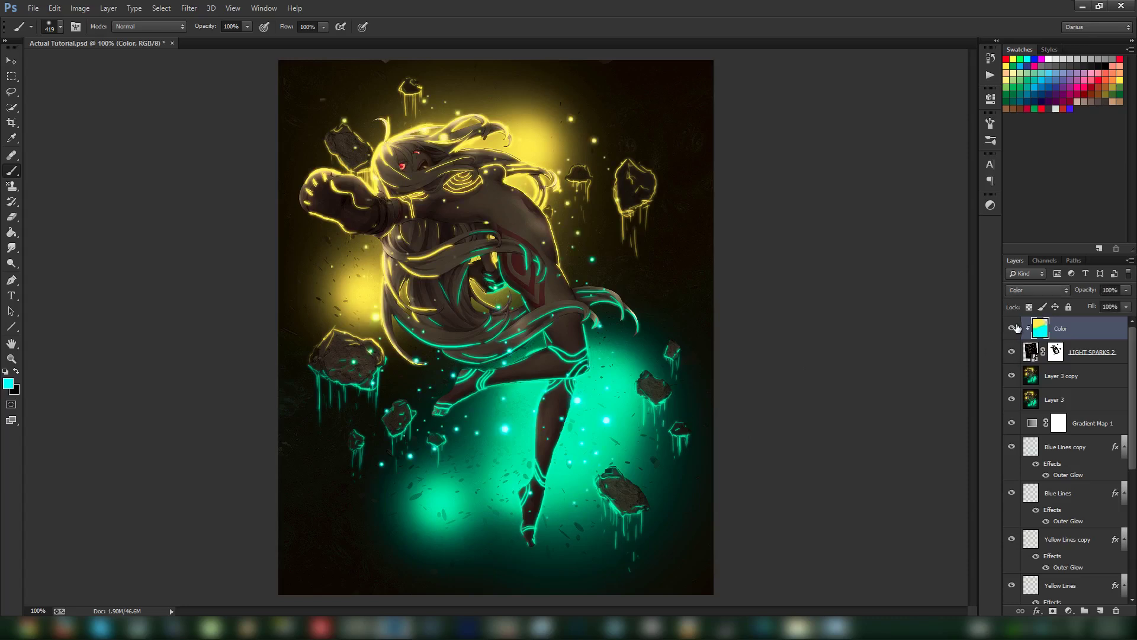
{"action": "key", "text": "ctrl+s"}
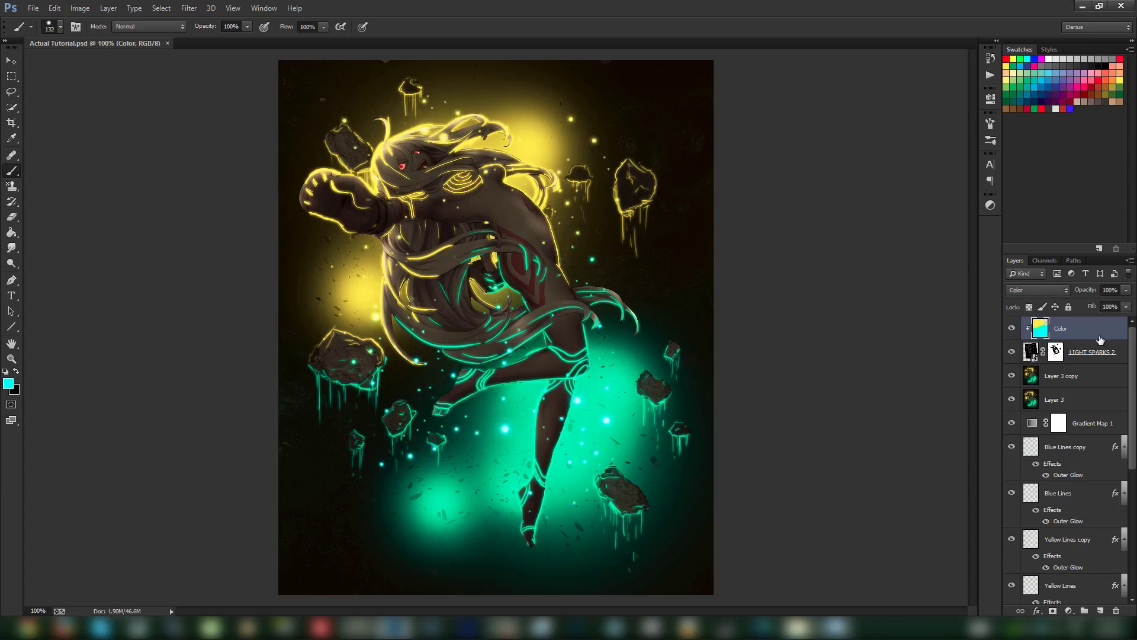